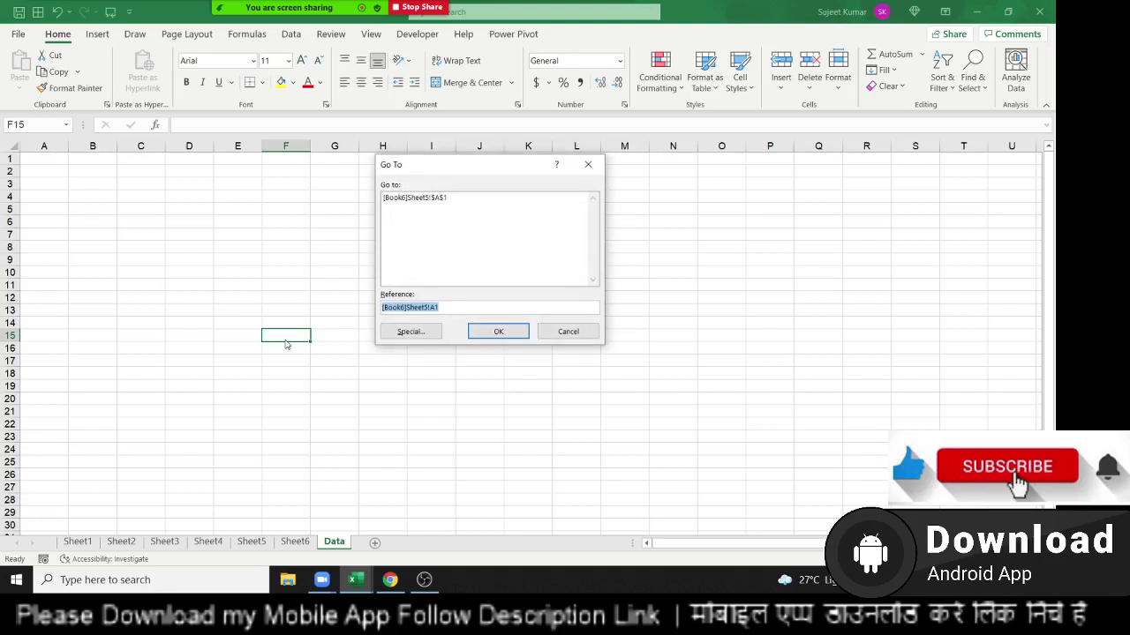
Dismiss the Go To box so the empty Data sheet is visible
key(Escape)
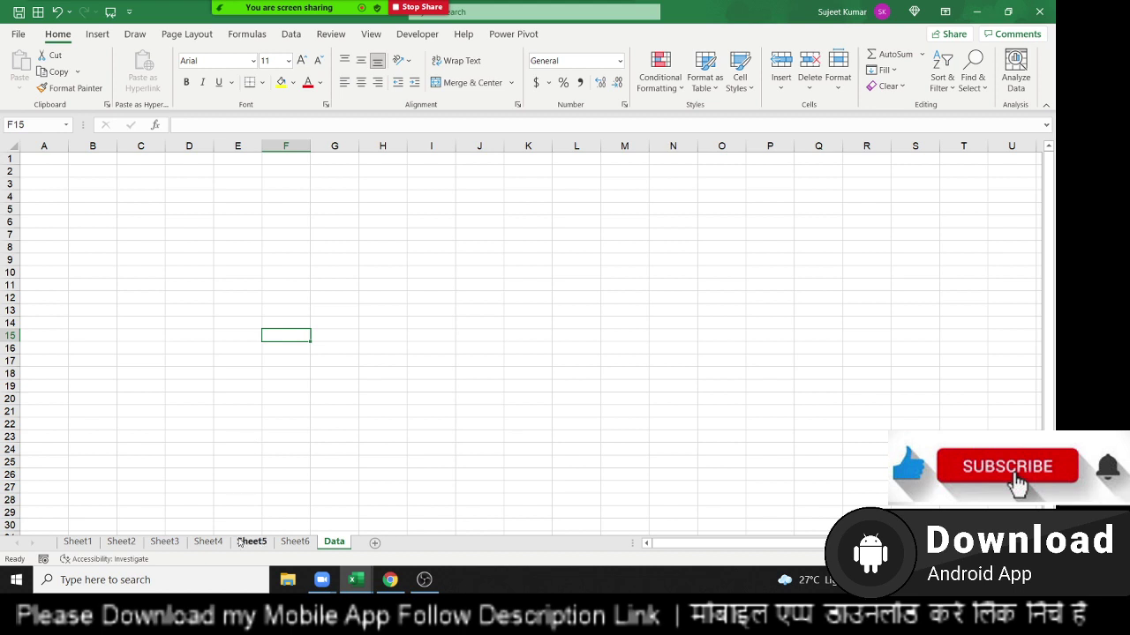
Look through the data on Sheet1 to Sheet6 and the empty Data sheet
click(78, 542)
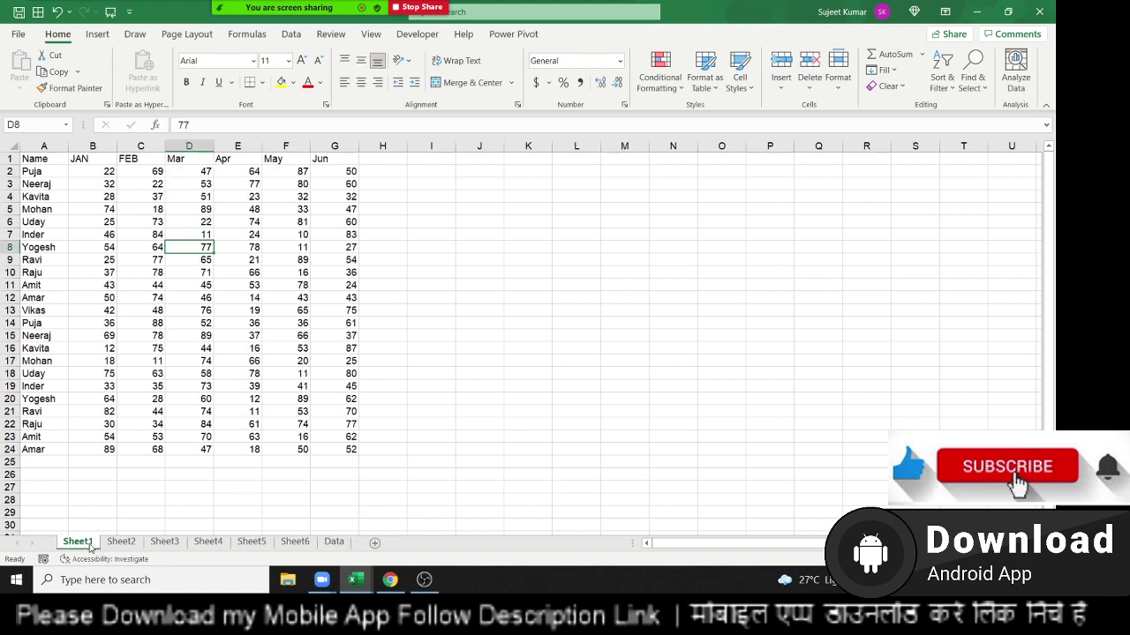
click(110, 542)
click(164, 542)
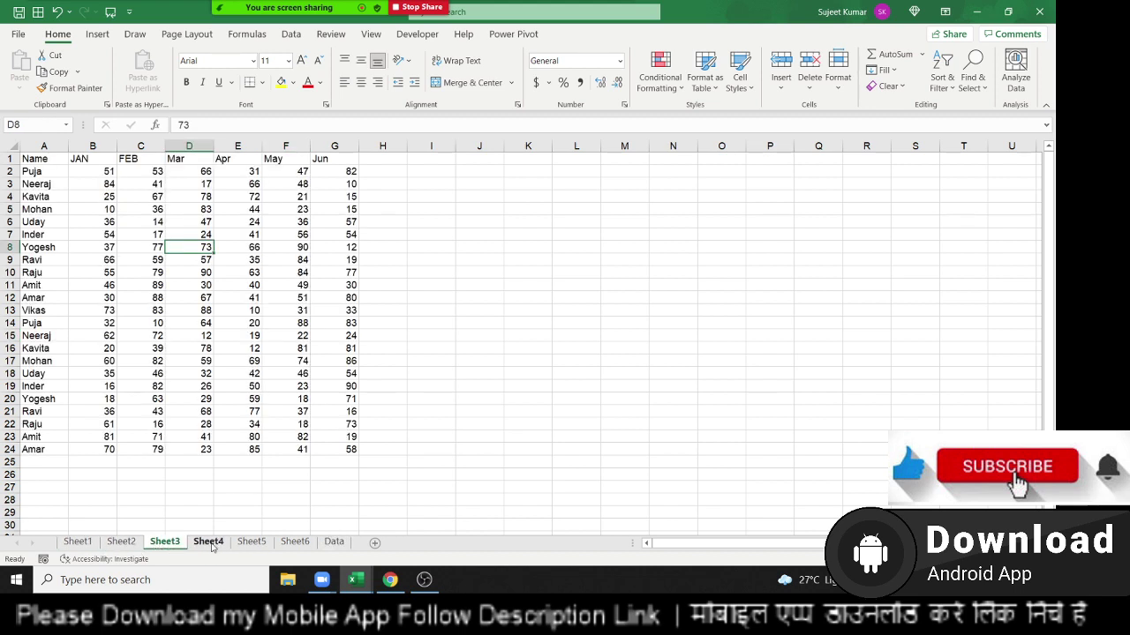
click(209, 543)
click(254, 543)
click(294, 543)
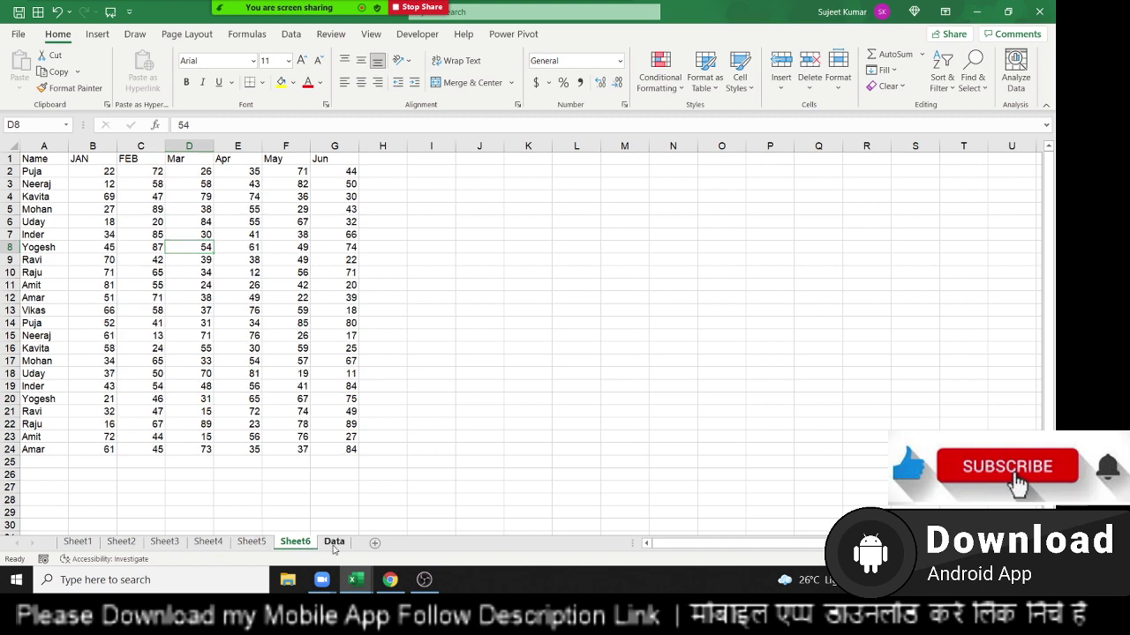
click(334, 543)
Copy Sheet1's header row A1:G1 (Name, JAN–Jun) into cell A1 of the Data sheet
click(78, 541)
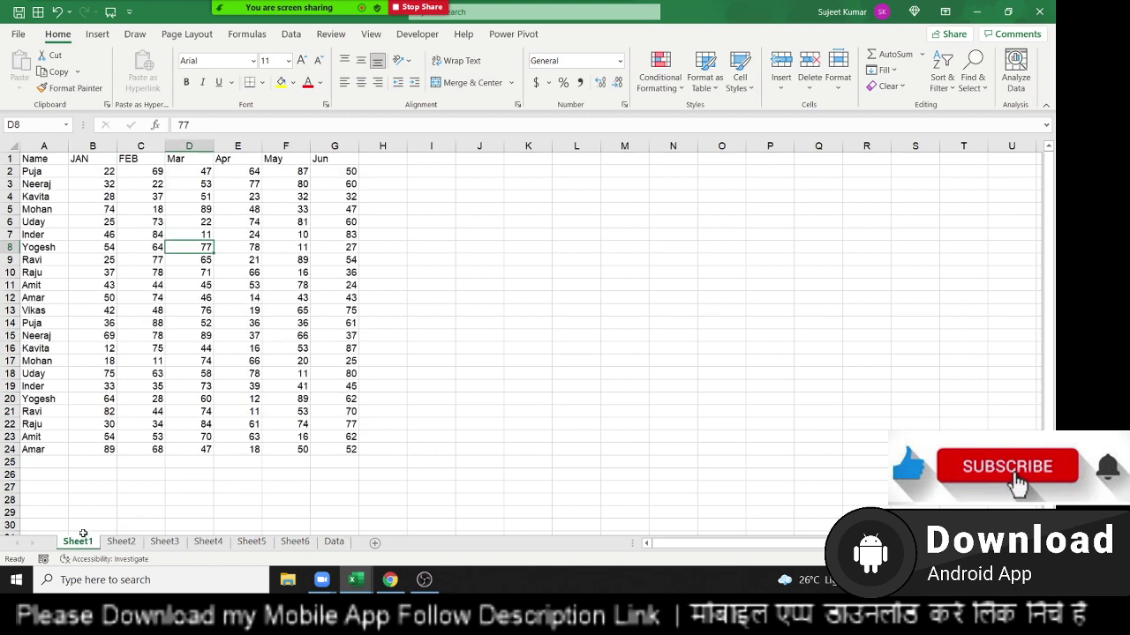
key(ctrl+Home)
key(ctrl+shift+Right)
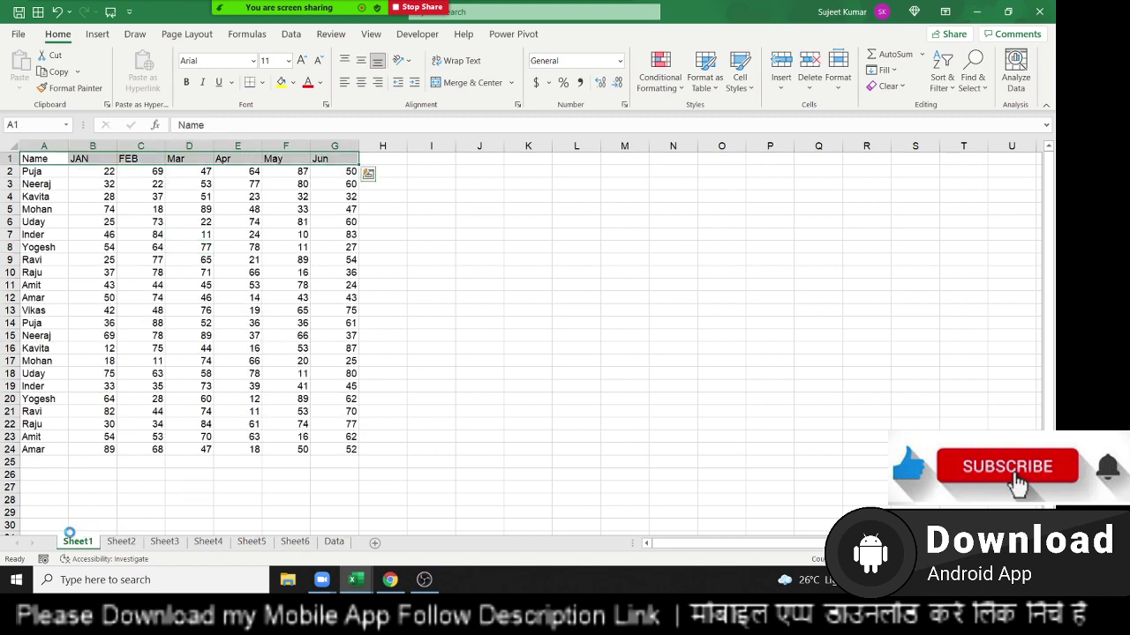
key(ctrl+c)
click(334, 542)
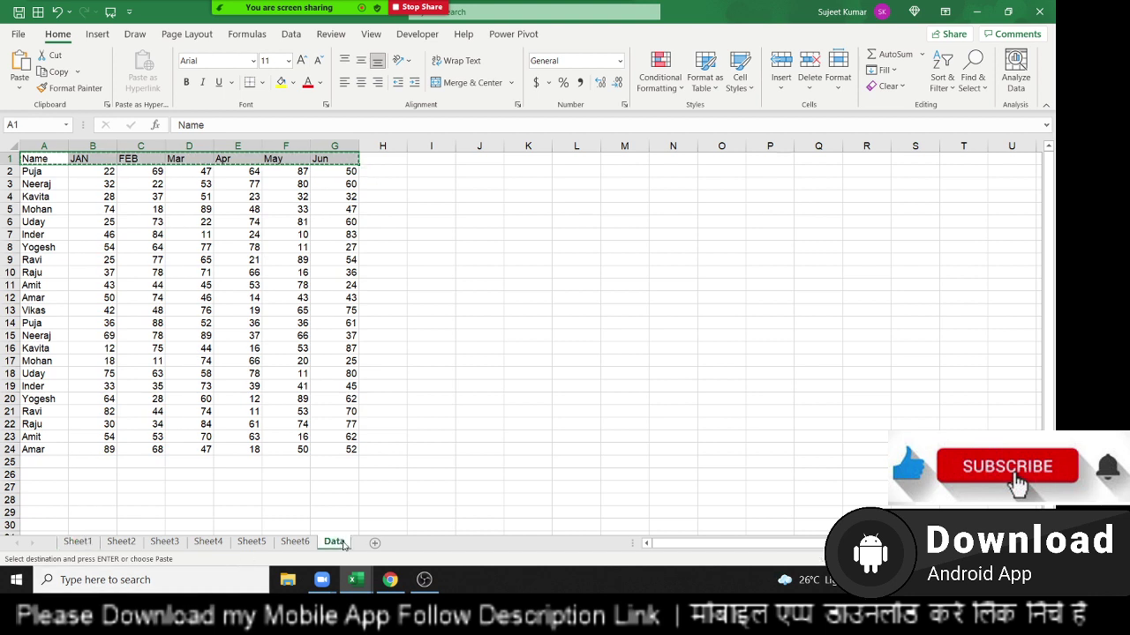
click(58, 159)
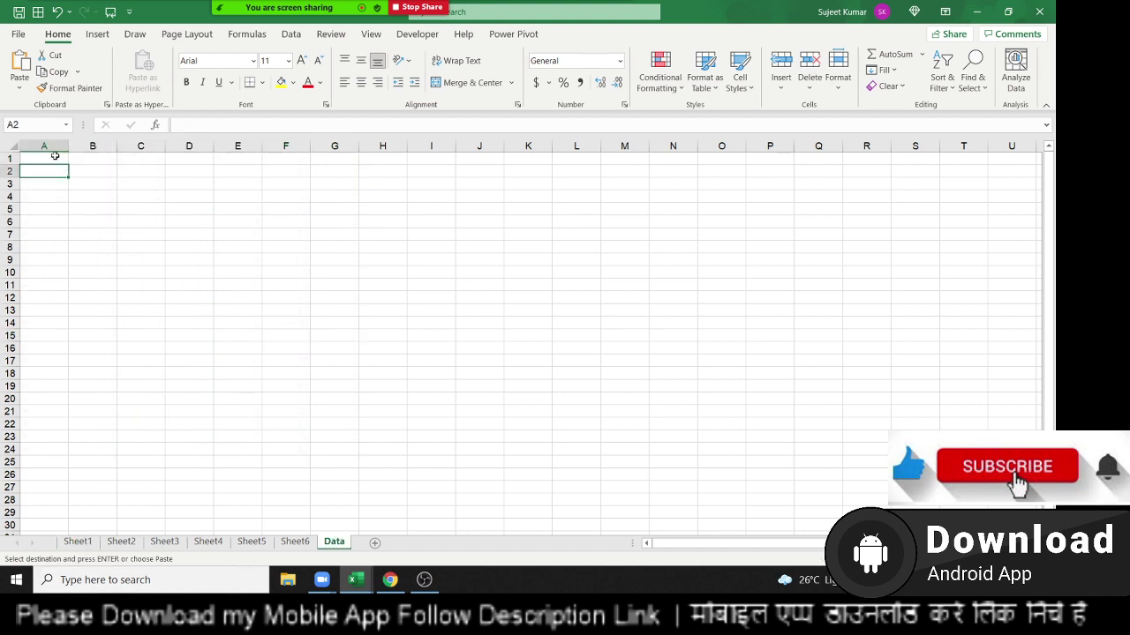
key(ctrl+v)
click(62, 173)
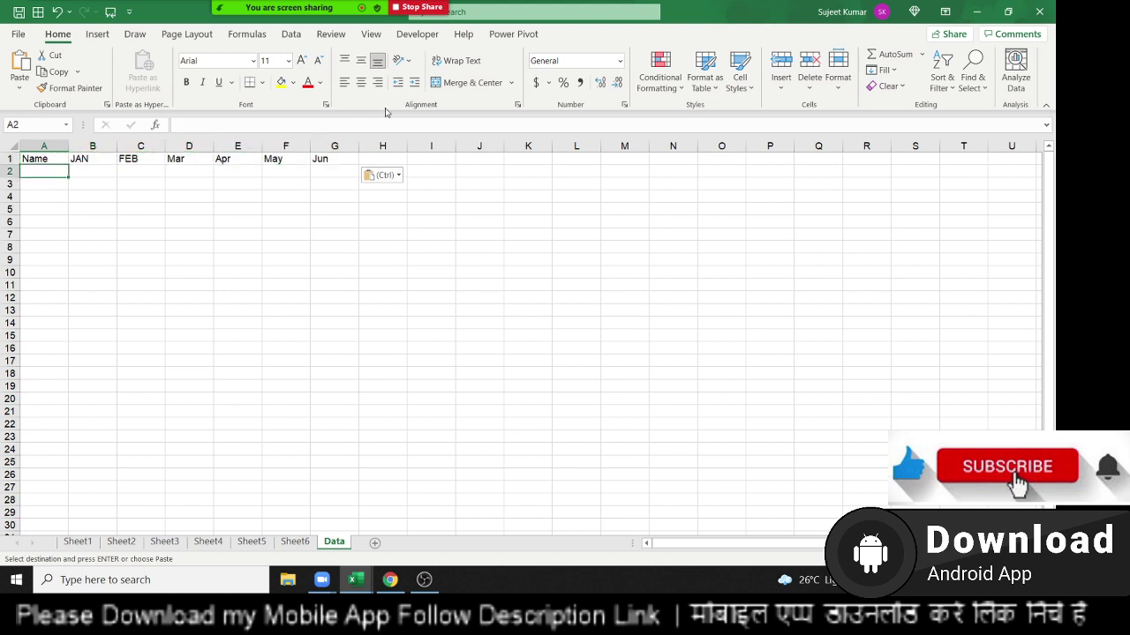
key(Escape)
click(415, 33)
Close the DataP workbook without saving its changes
click(21, 73)
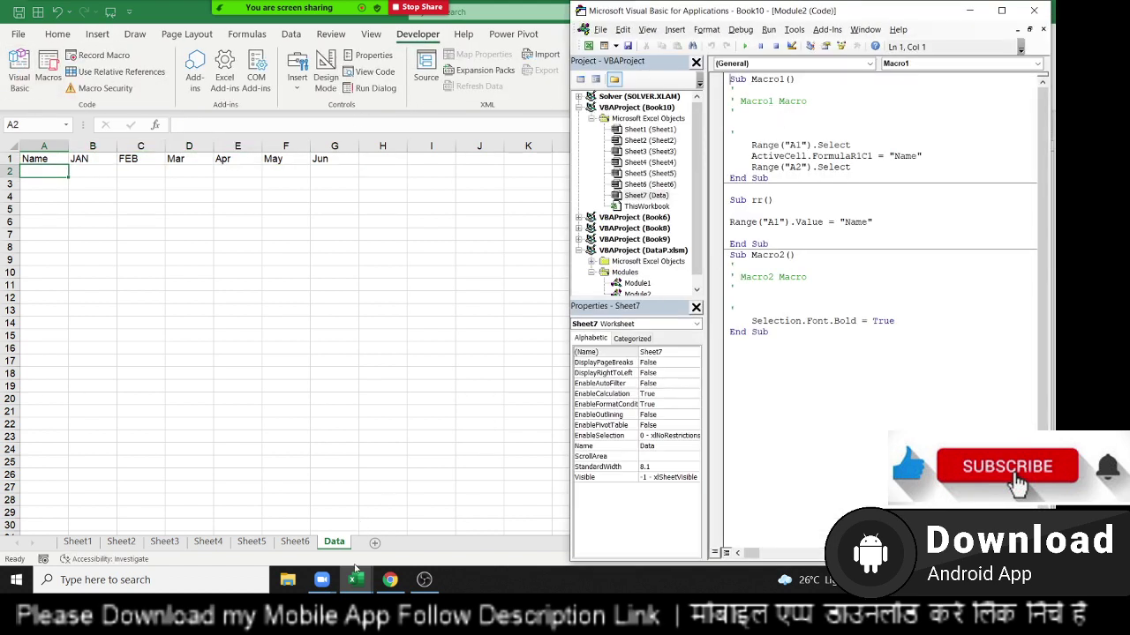
mouse_move(350, 567)
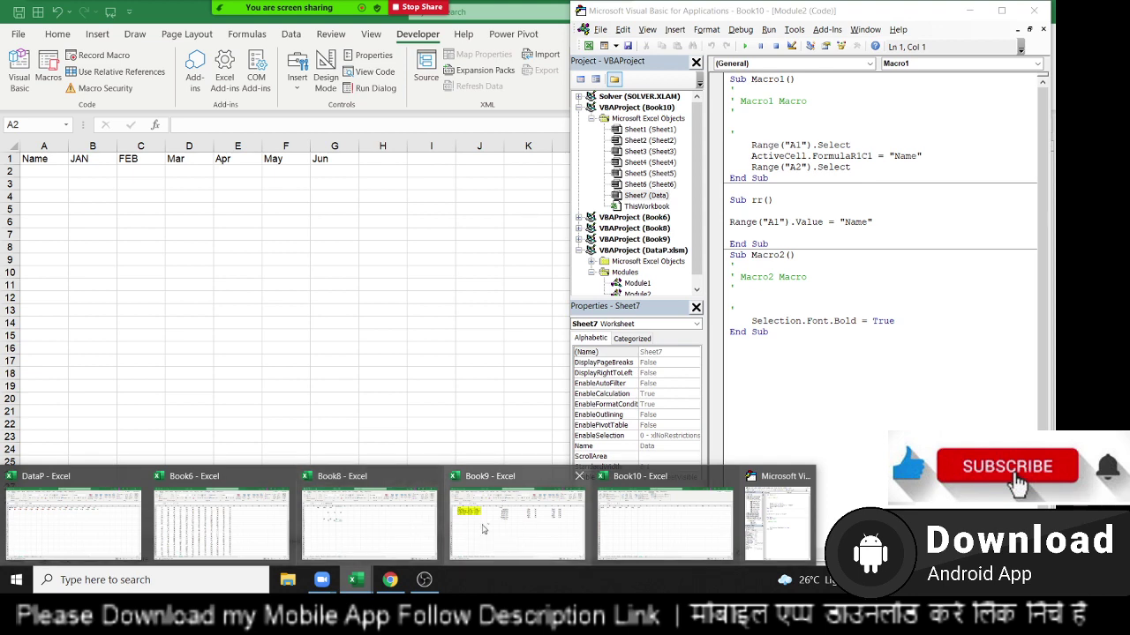
click(75, 521)
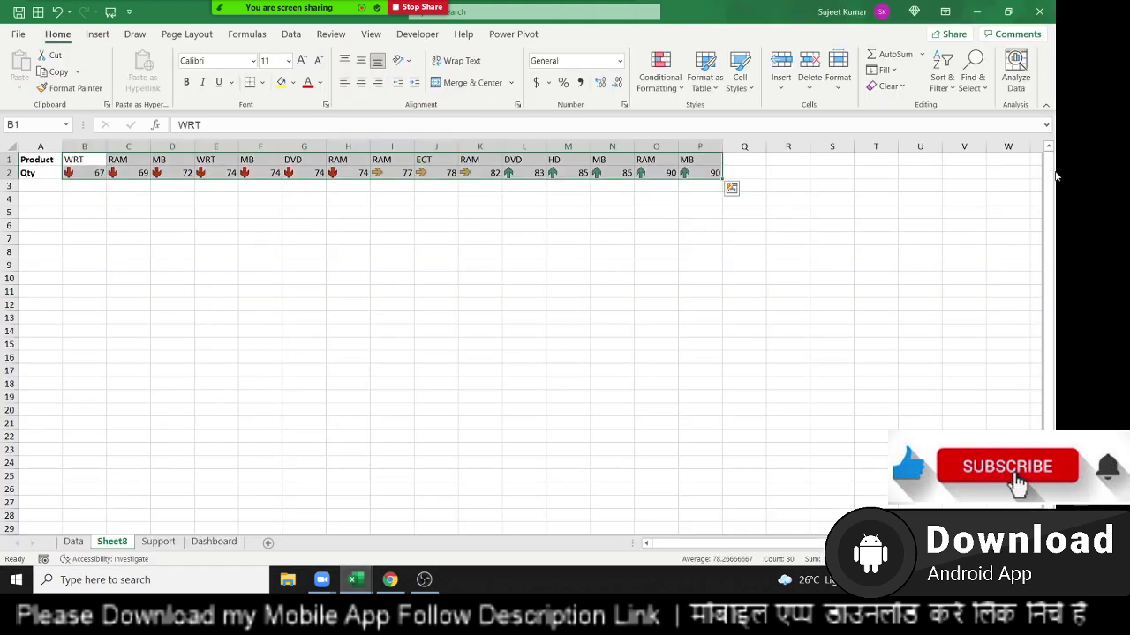
click(1038, 11)
click(530, 319)
Insert a new standard module, Module1, into Book10's VBA project
mouse_move(369, 588)
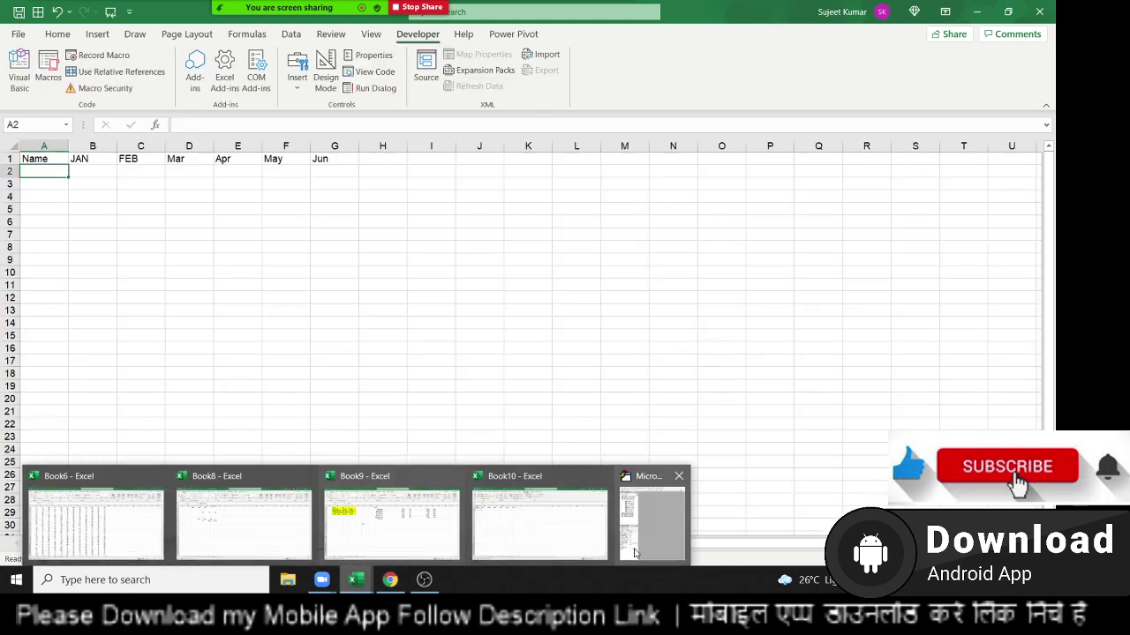
click(618, 512)
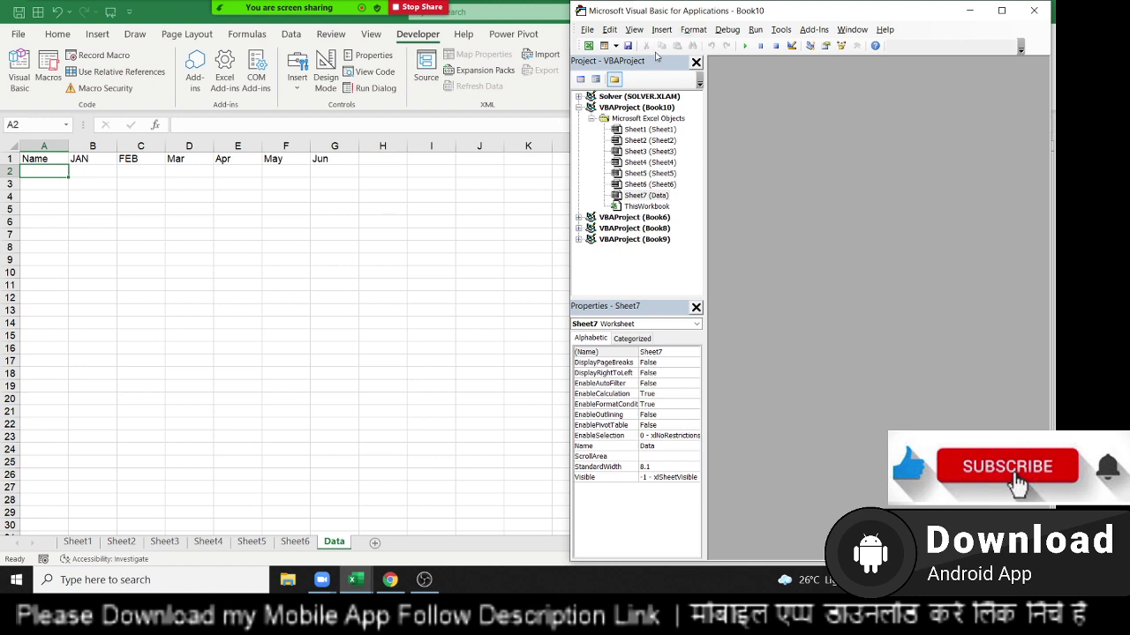
click(657, 31)
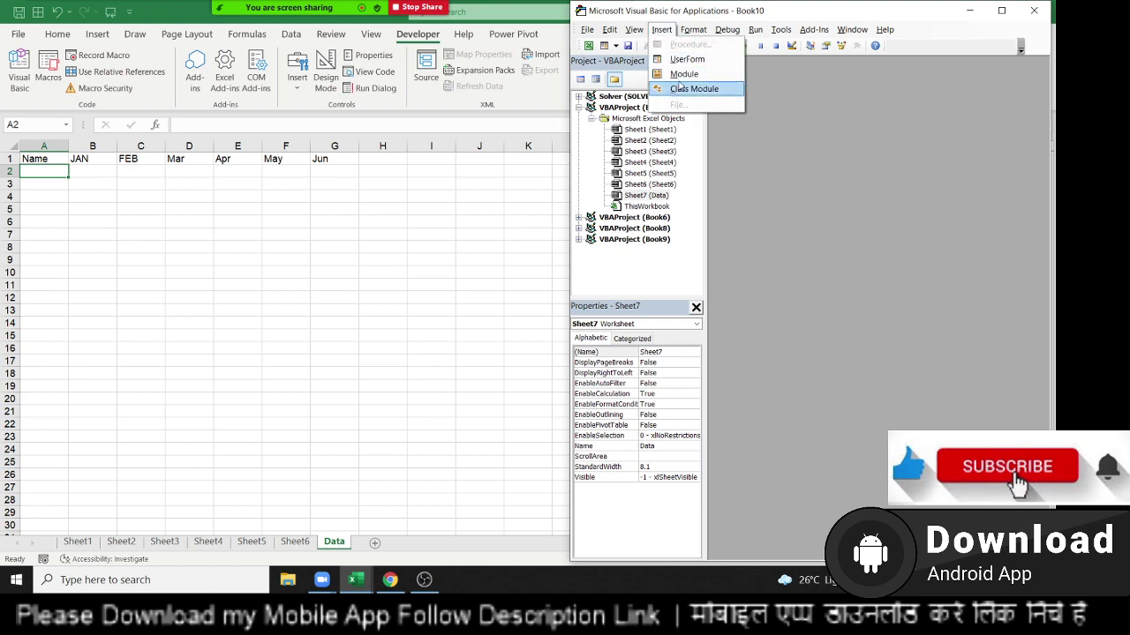
click(678, 74)
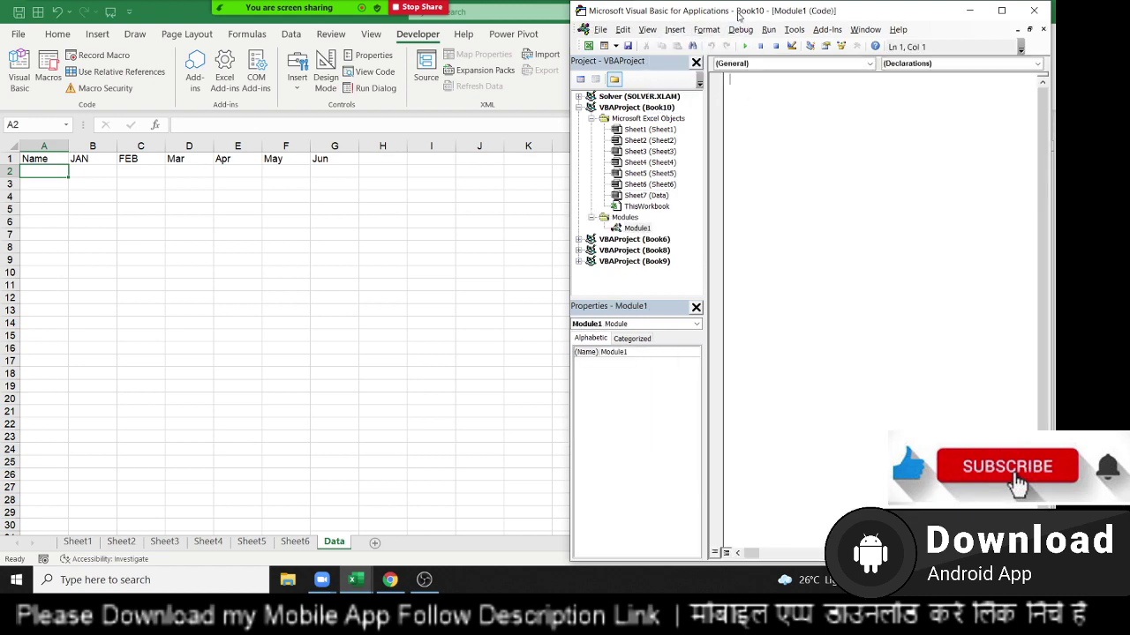
drag(747, 14, 618, 13)
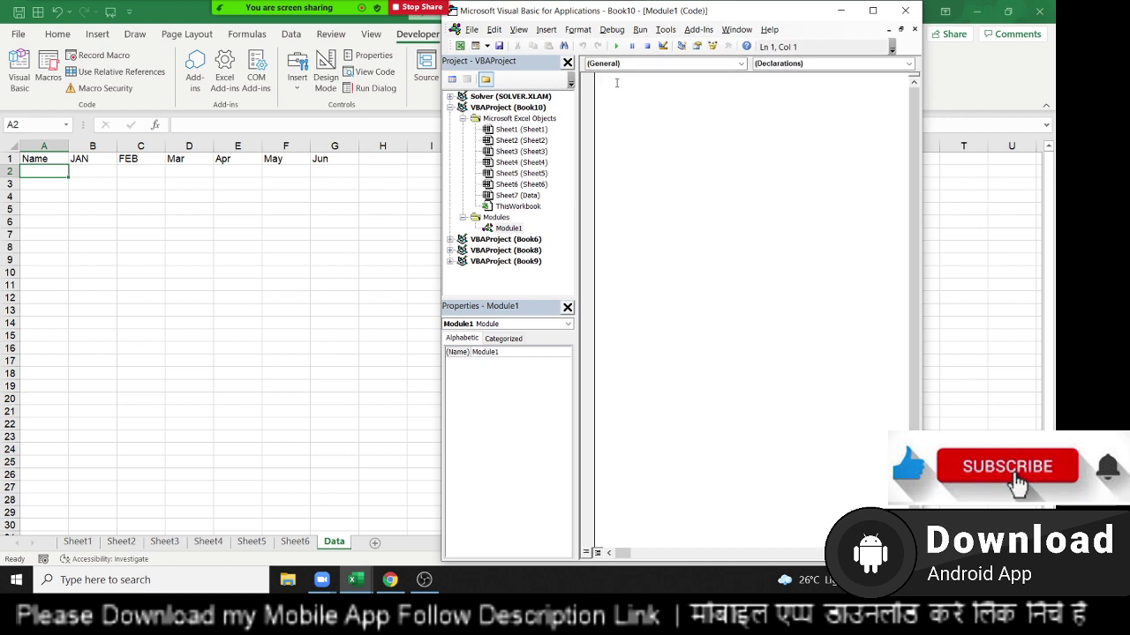
Write Sub copy() with a For i = 1 To Sheets.Count … Next i loop
text(sub )
text(copy)
text(())
key(Return)
key(Return)
key(Return)
key(Up)
key(Up)
text(for )
text(i)
text(1)
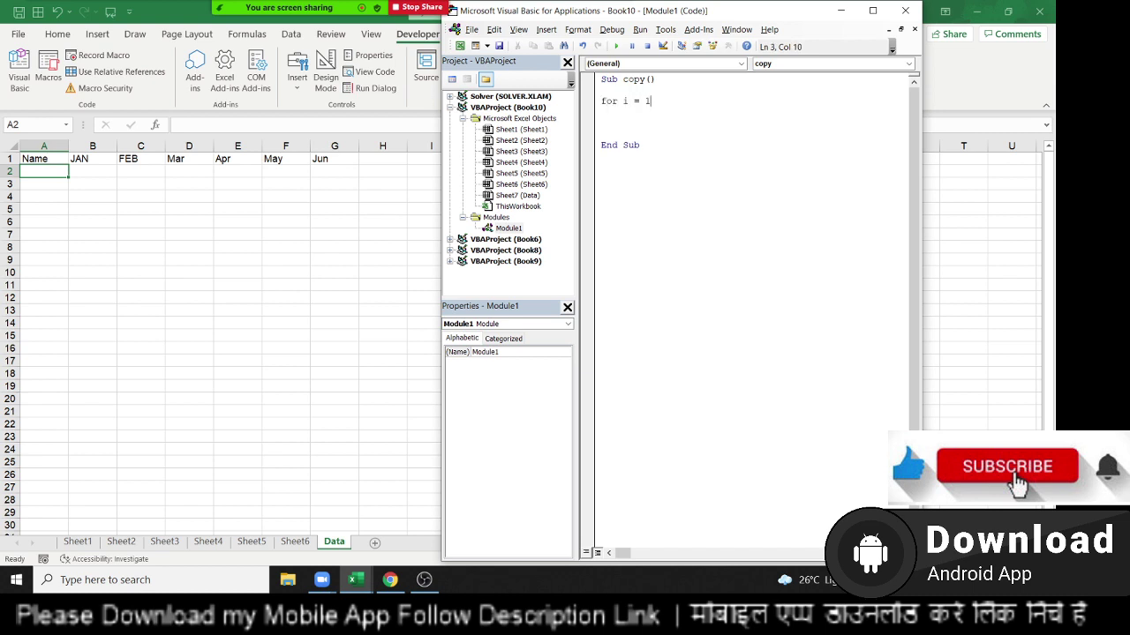
text(to shg)
text(eets)
text(.cou)
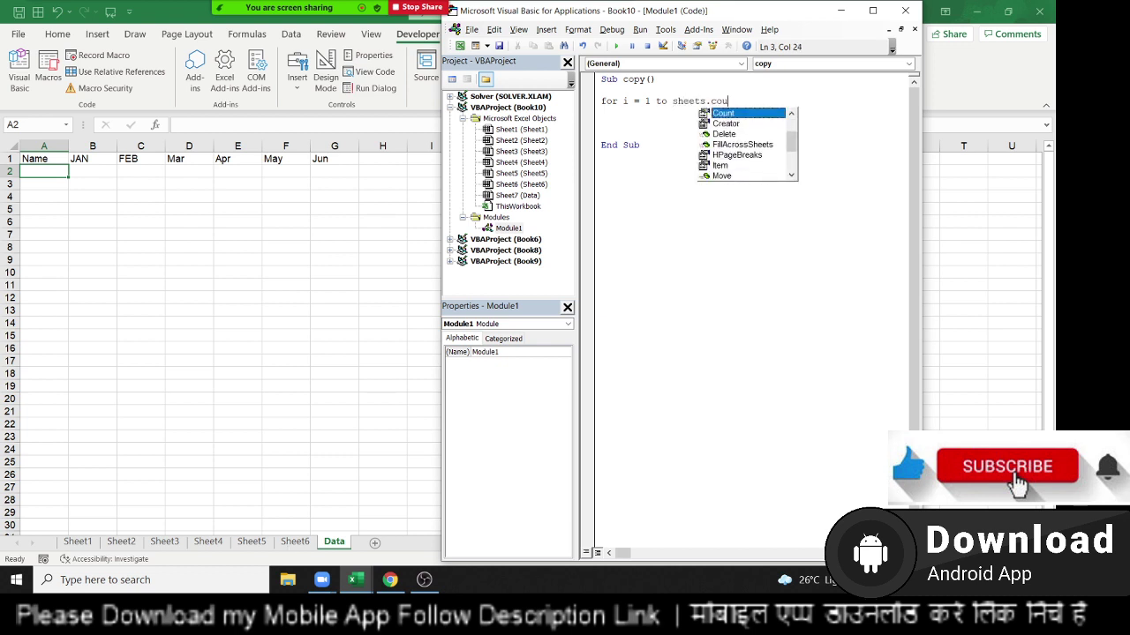
text(t)
key(Tab)
key(Return)
Inside the loop, add an If Sheets(i).Name <> "Data" Then … End If block
key(Return)
key(Return)
key(Return)
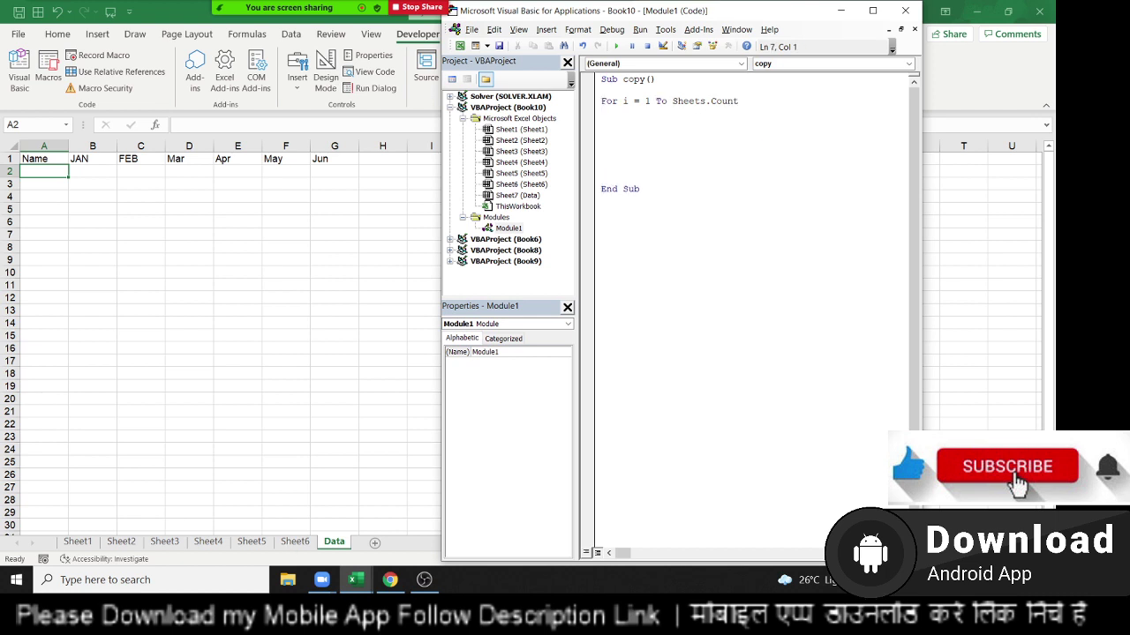
text(next i)
click(601, 133)
key(Return)
text(f )
text(sheets)
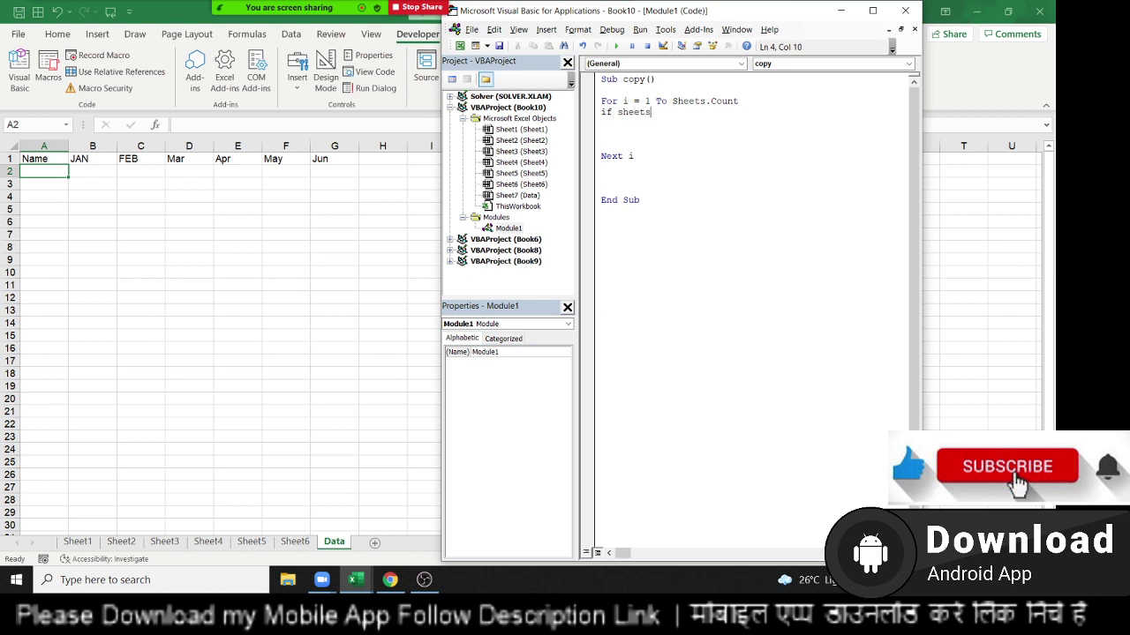
text((i))
text(.nam)
text(e <> ")
text(Da)
text(ta")
text( then)
key(Return)
key(Return)
key(Return)
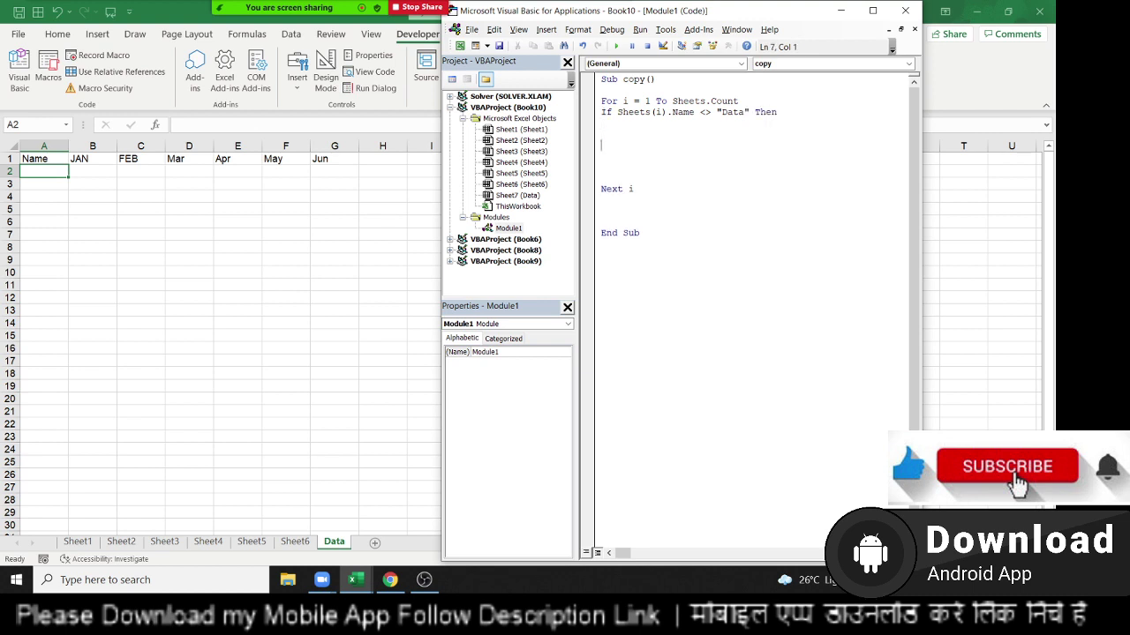
text(nd I)
text(f)
key(Up)
key(Up)
key(Return)
key(Return)
key(Return)
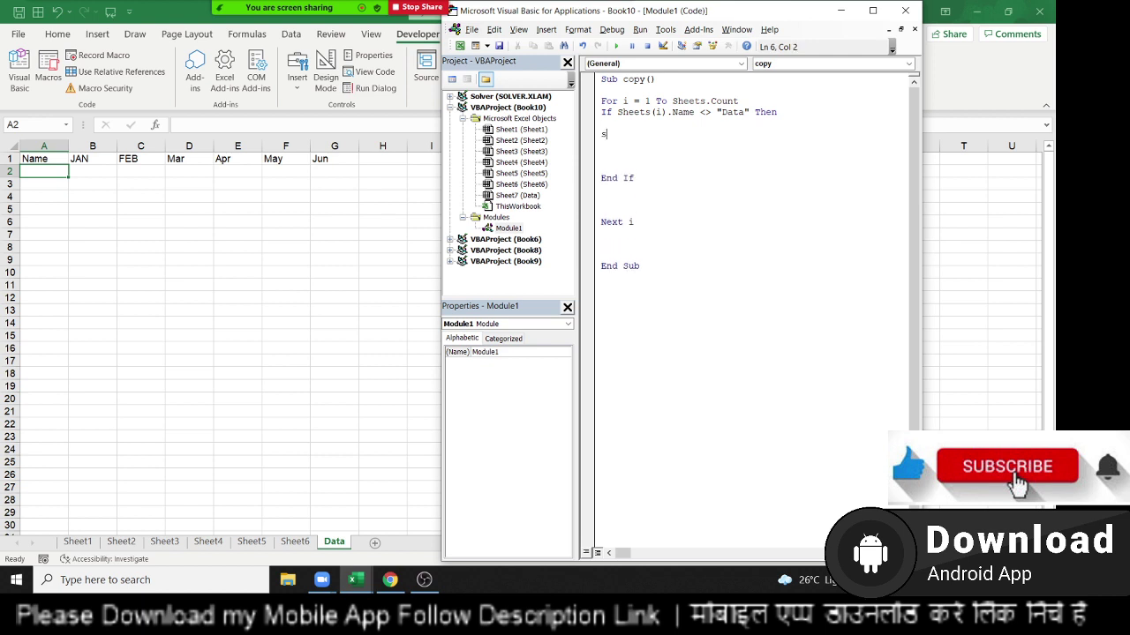
Add lines selecting Sheets(i), copying Range("A1").CurrentRegion, then selecting Sheets("Data")
text(heets(i)
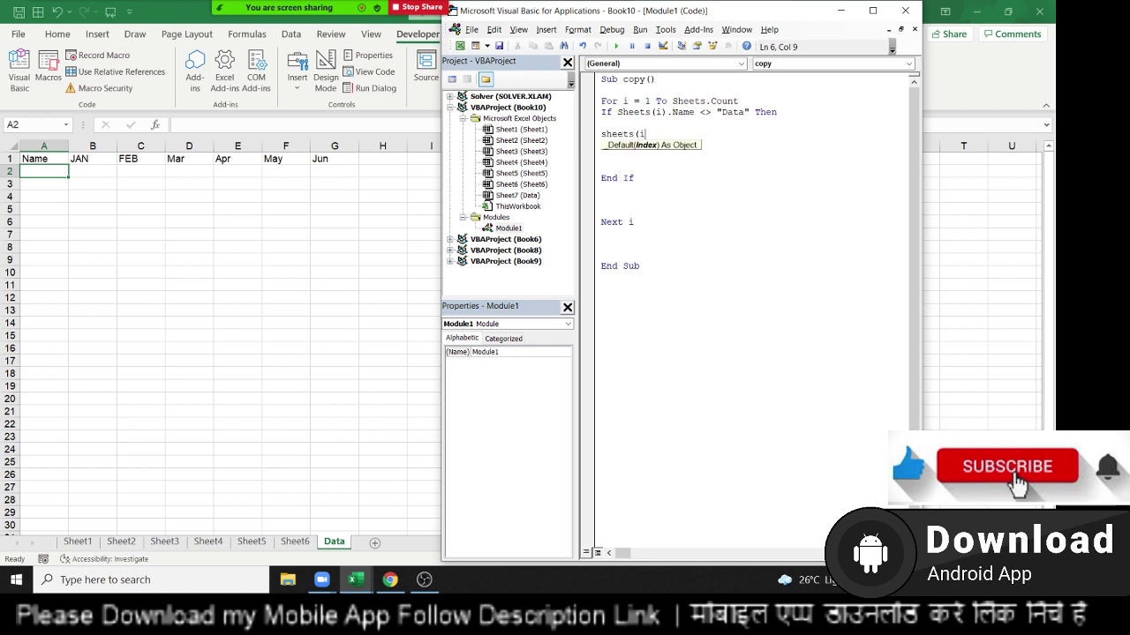
text().selec)
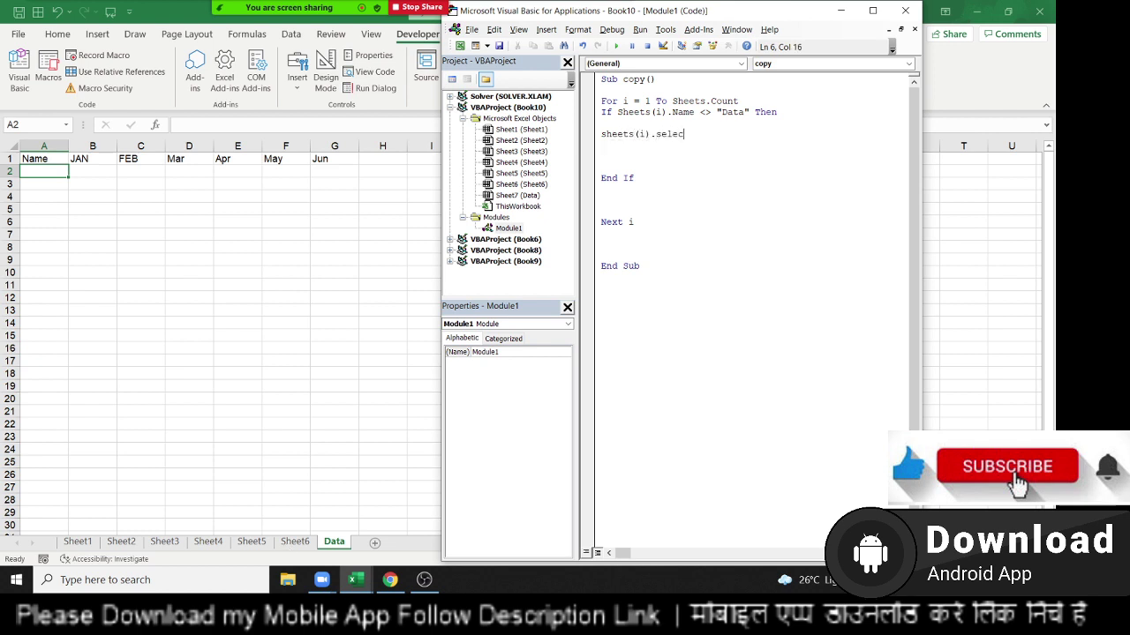
text(t)
key(Return)
text(rang)
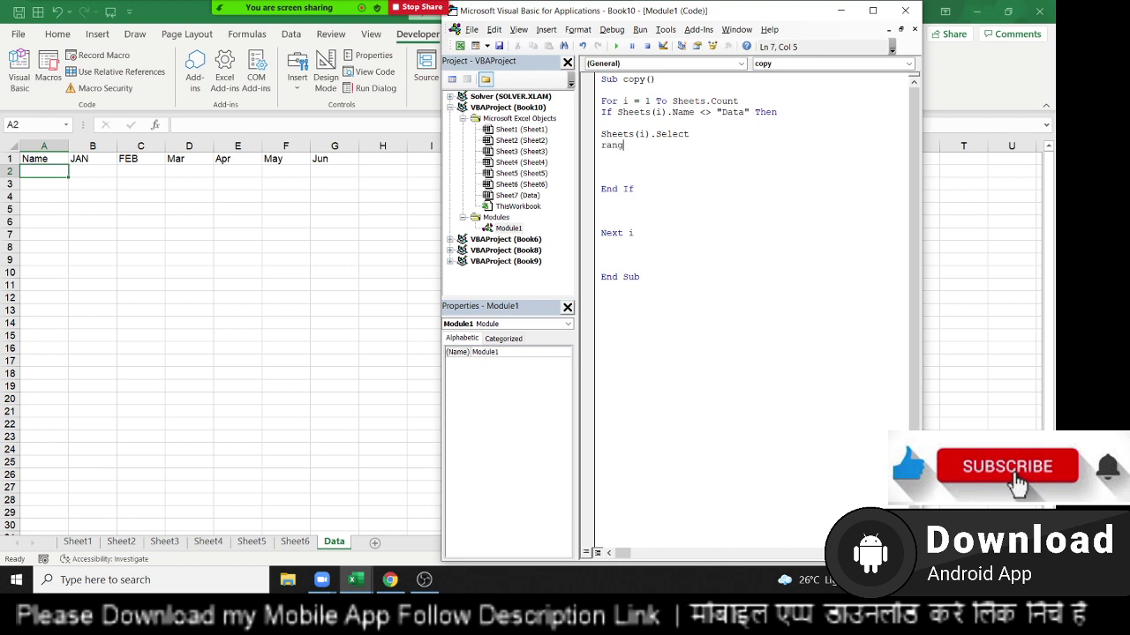
text(e("A)
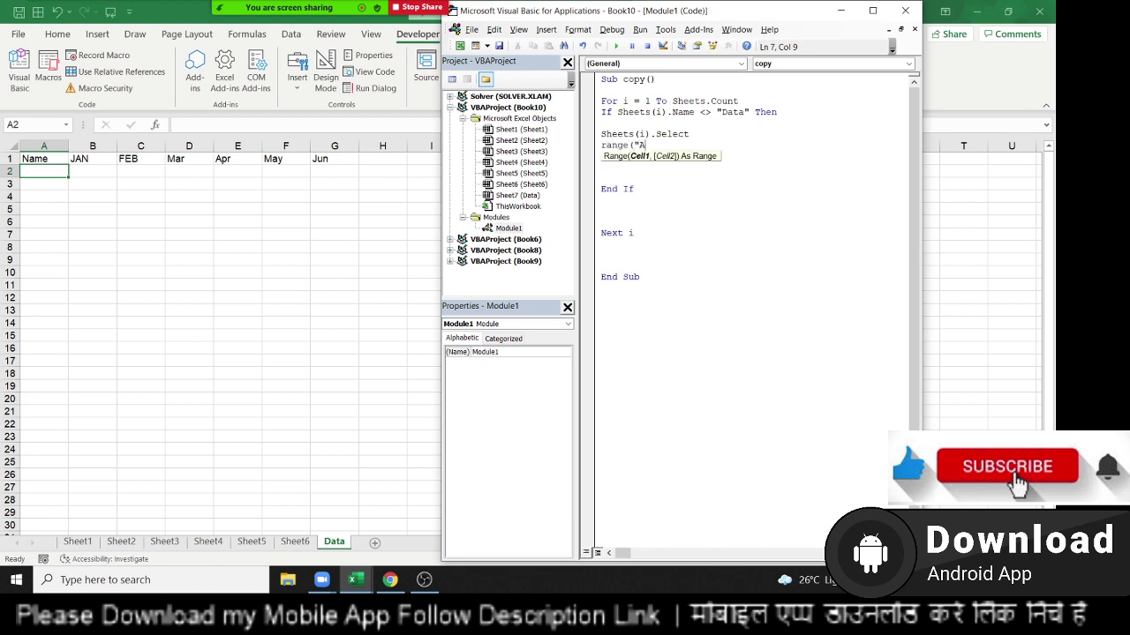
text(1"))
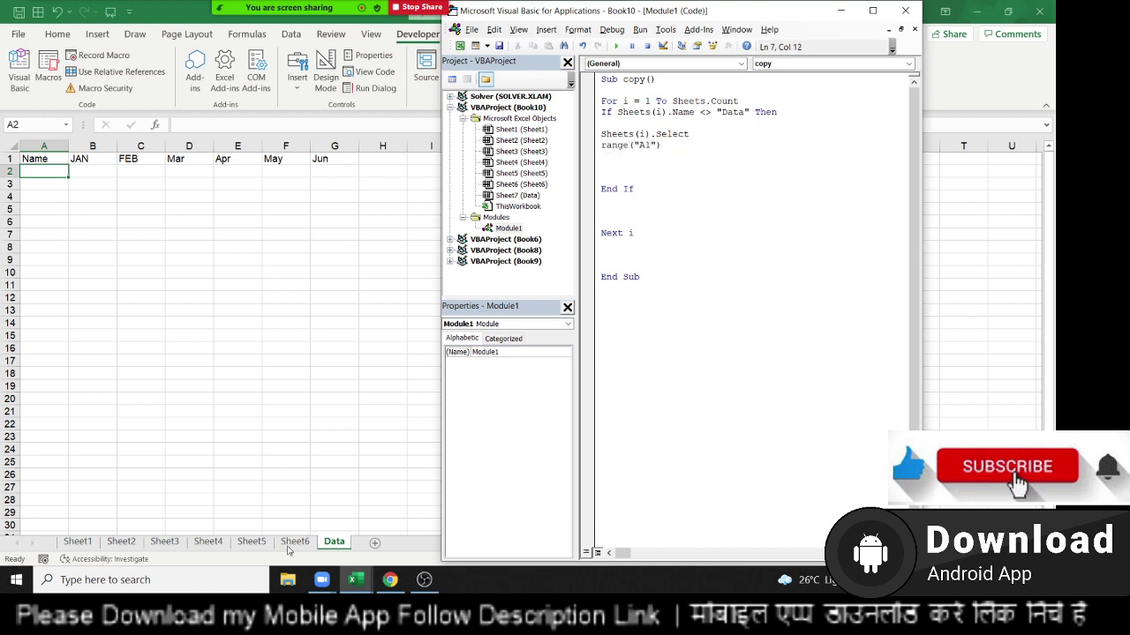
text(.)
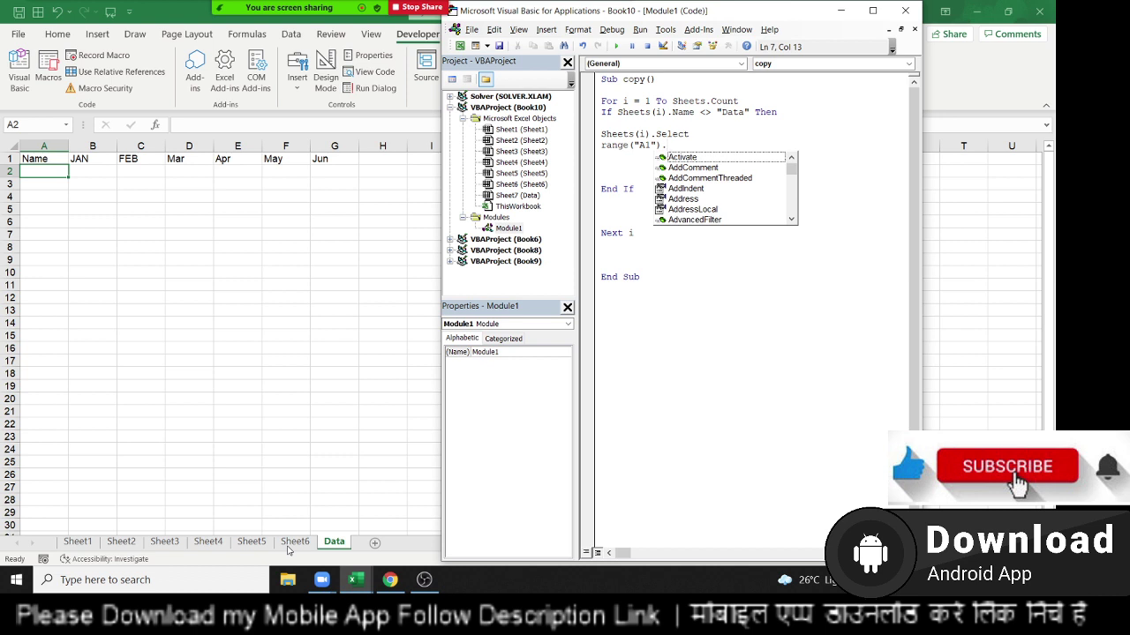
text(Cur)
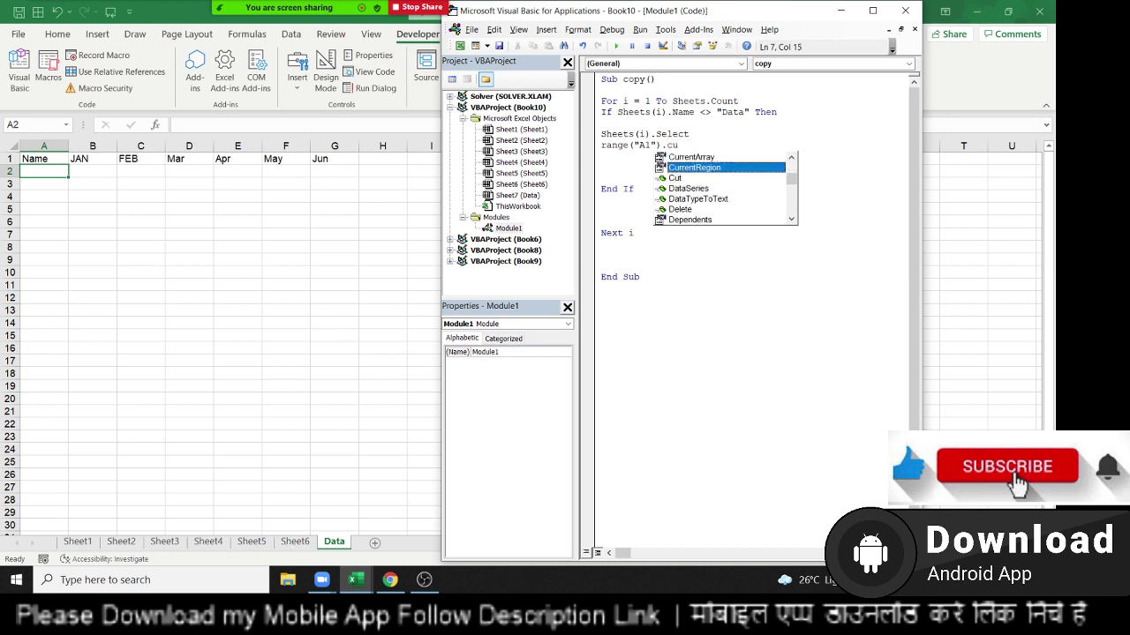
key(Tab)
text(.co)
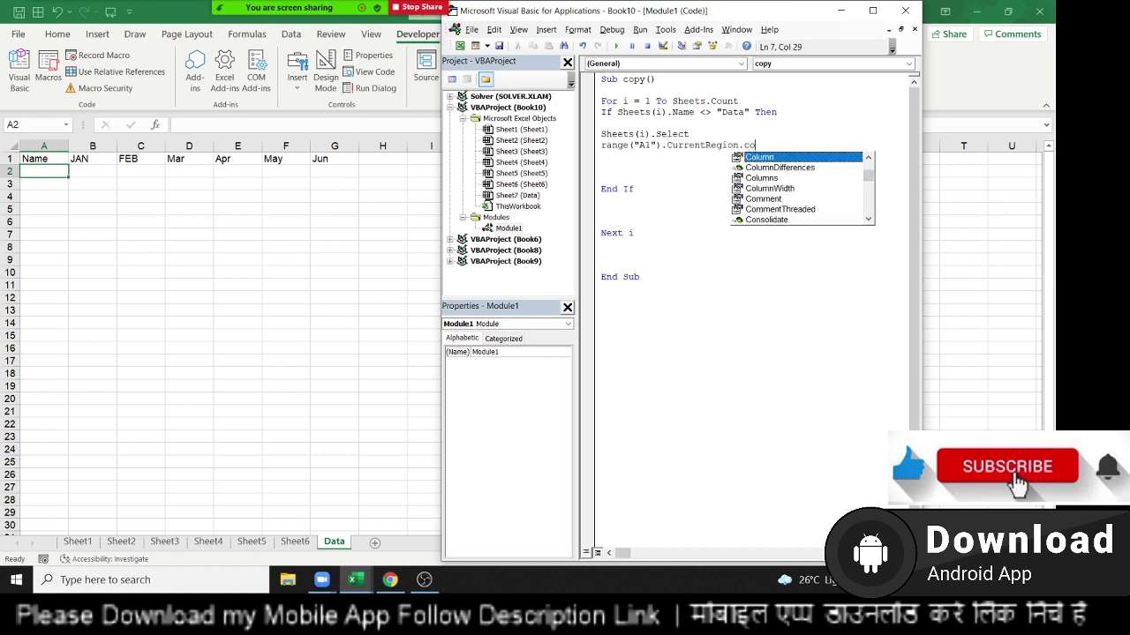
text(py)
key(Return)
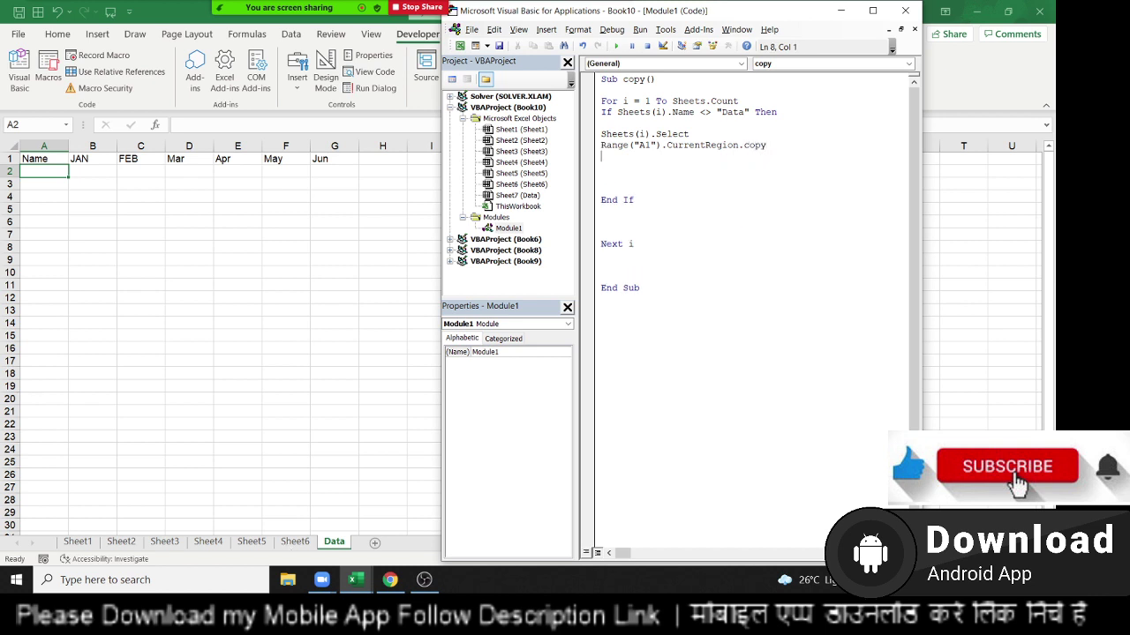
text(sheet)
text(s(")
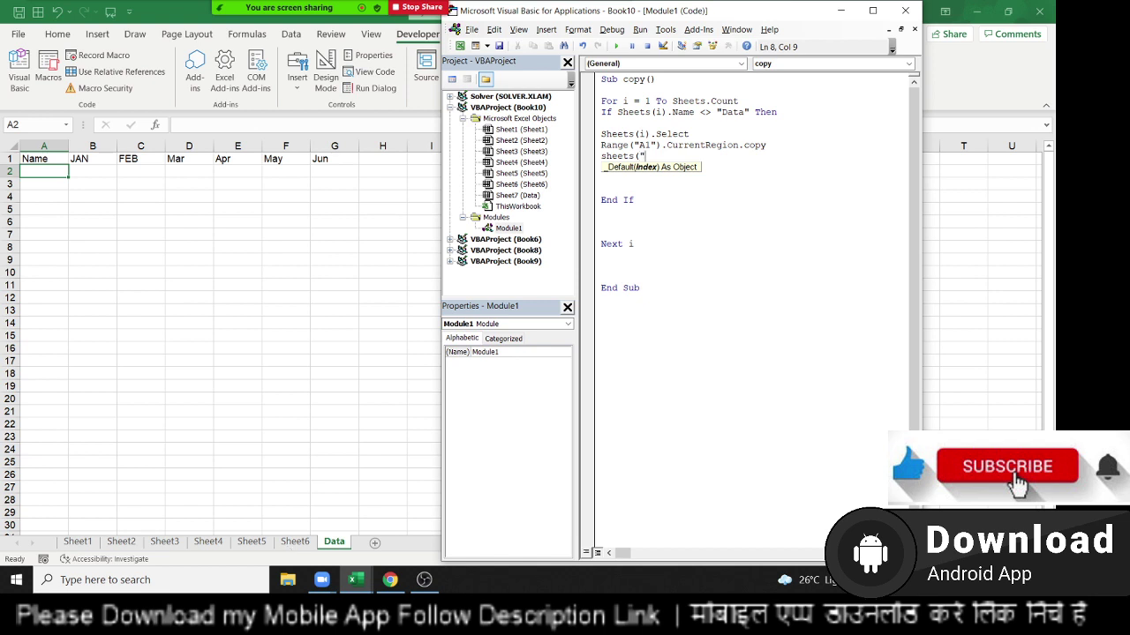
text(Data"))
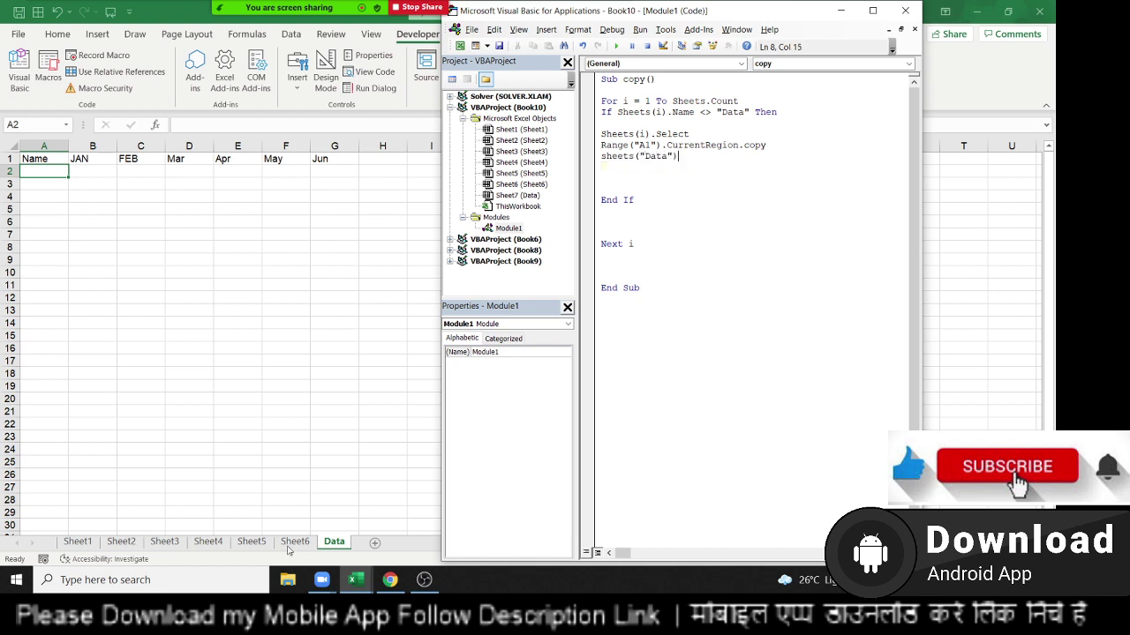
text(s)
text(ele)
text(ct)
key(Return)
Add Range("A65000").End(xlUp).Offset(1,0).PasteSpecial xlPasteValues to paste below Data's last row
text(an)
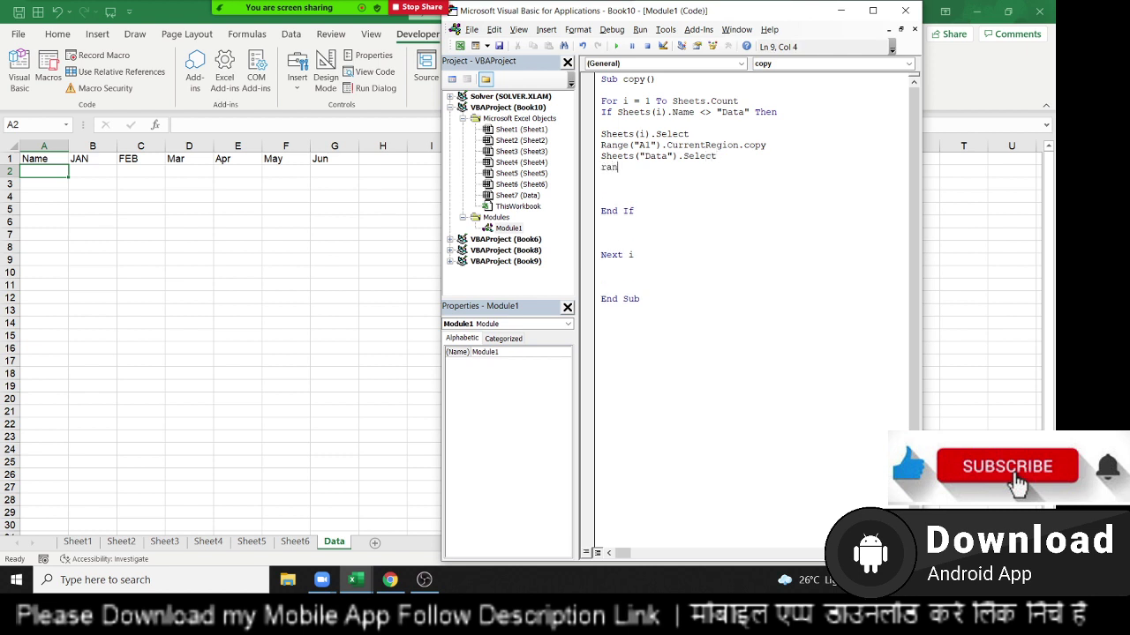
text(ge(")
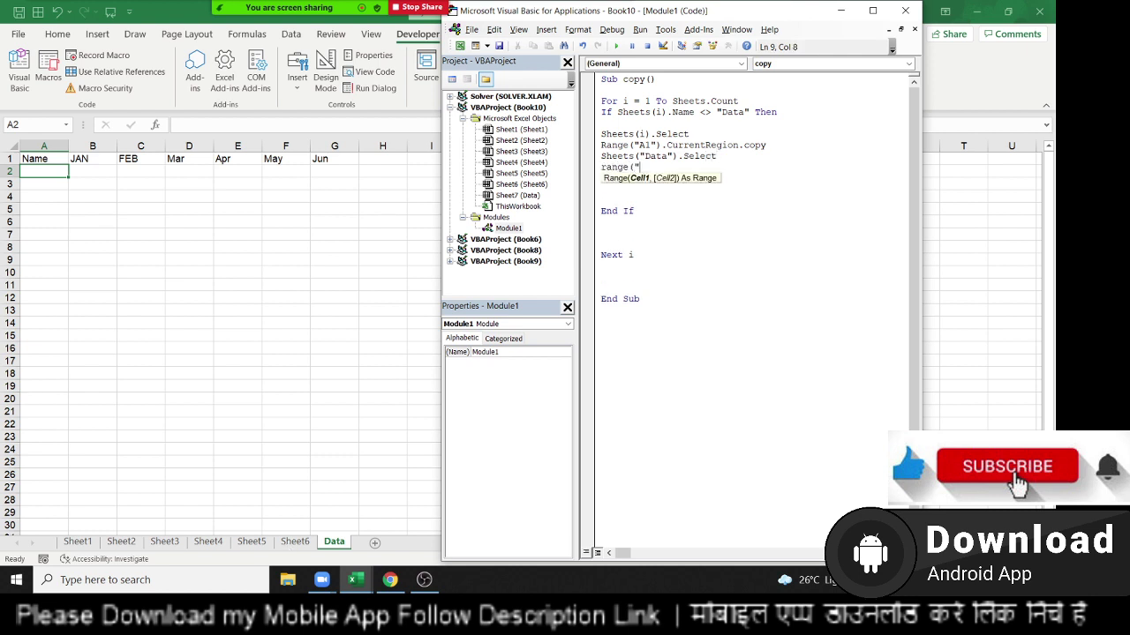
text(A65000")
text().E)
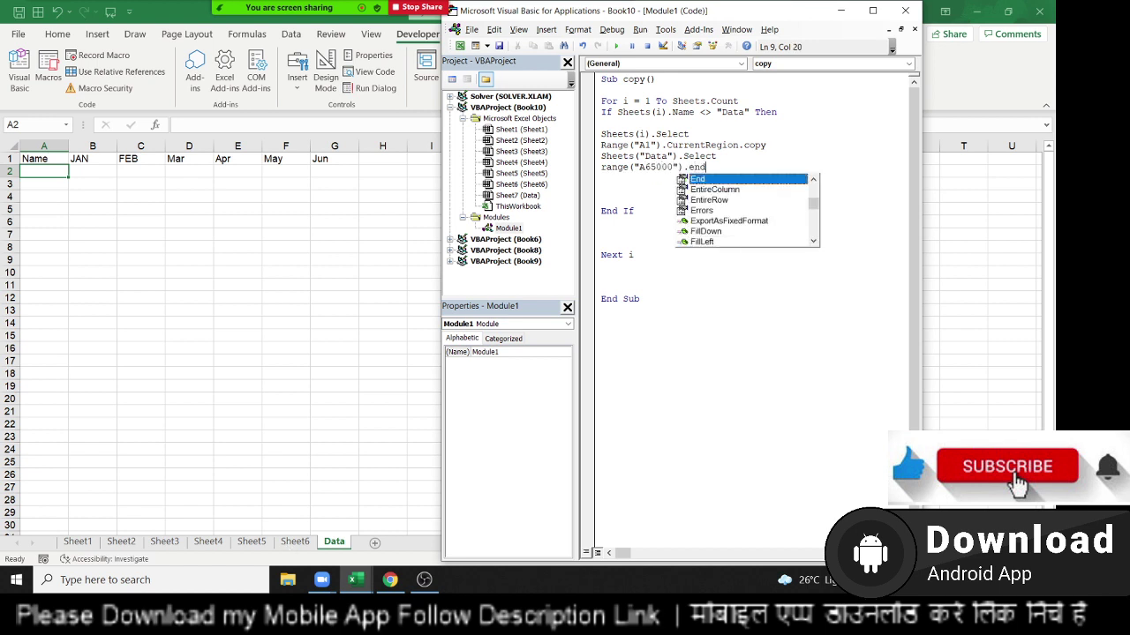
text(nd()
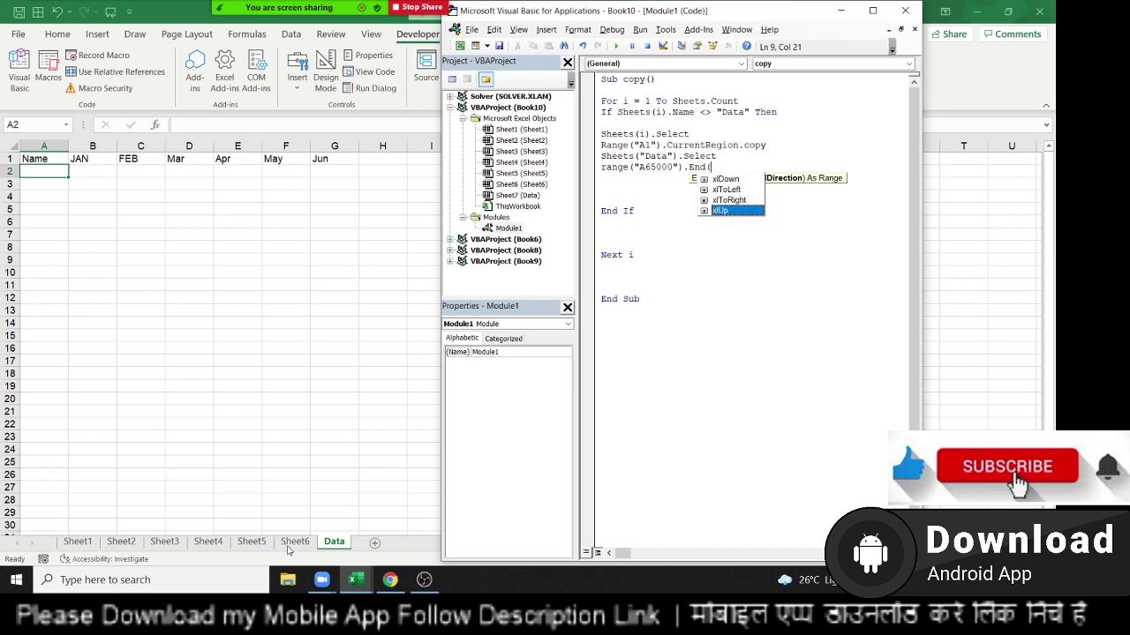
text(xlUp))
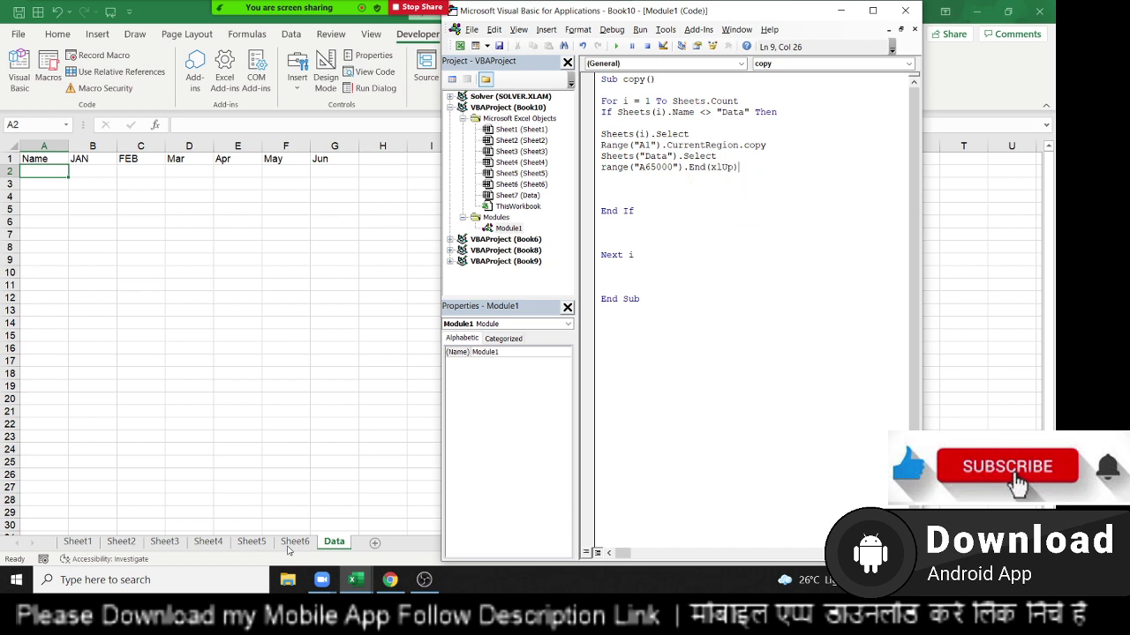
text(.)
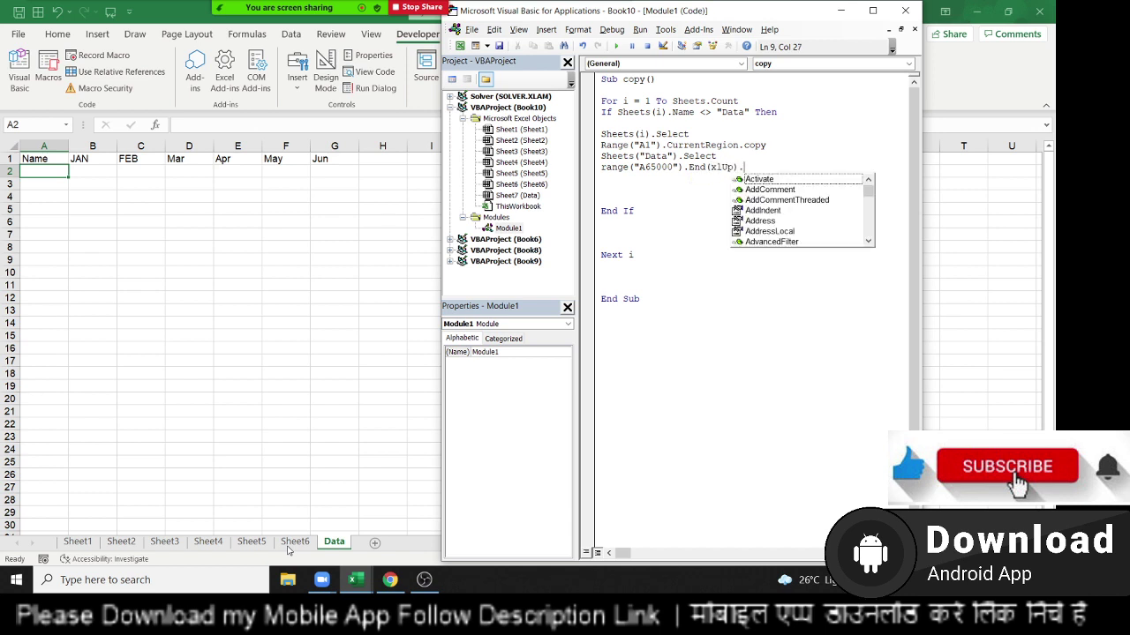
text(Offset(1)
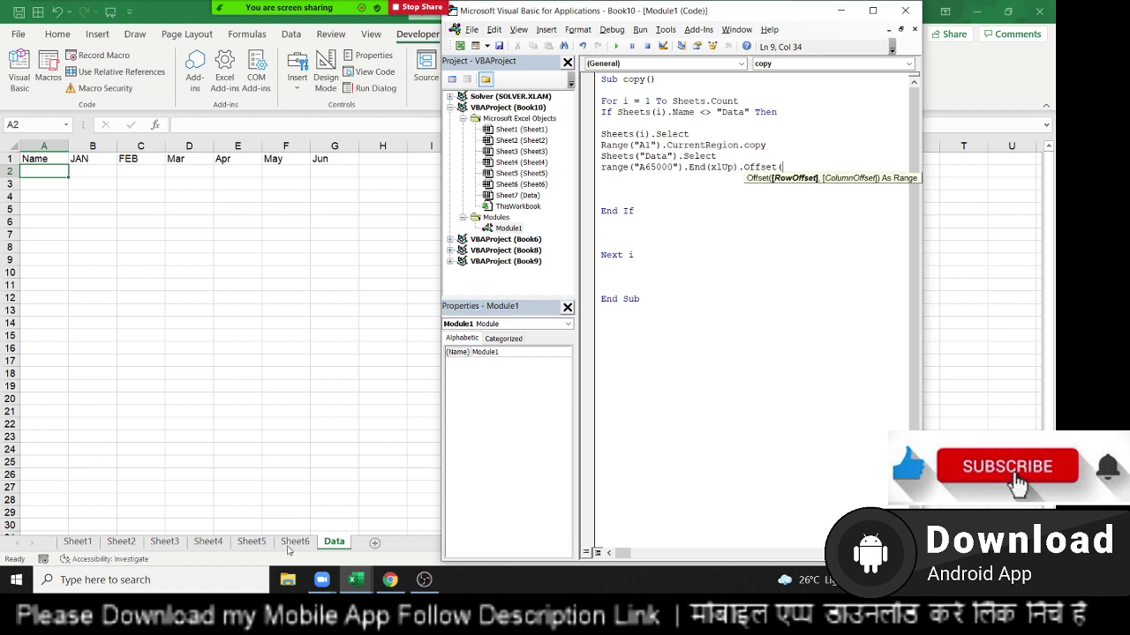
text(,0)
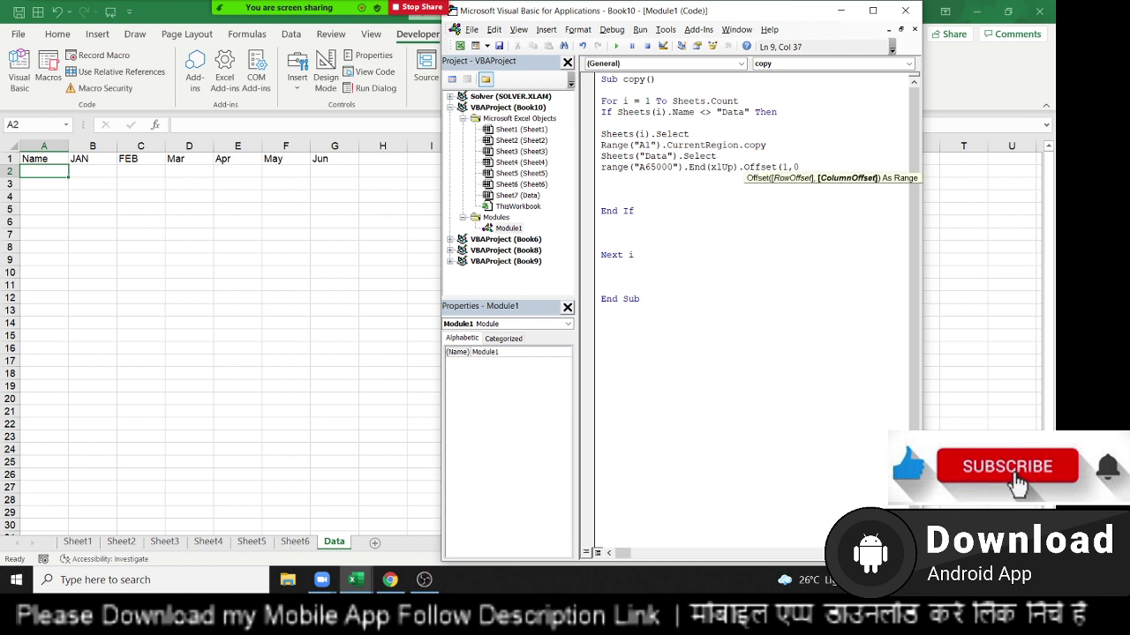
text().pas)
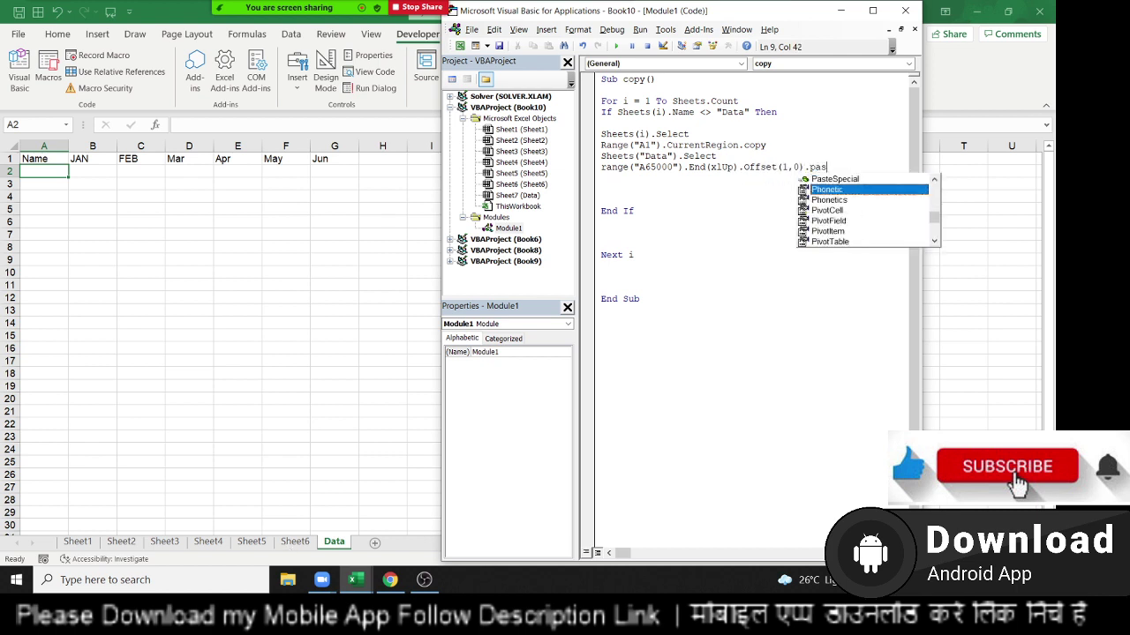
key(Up)
key(Tab)
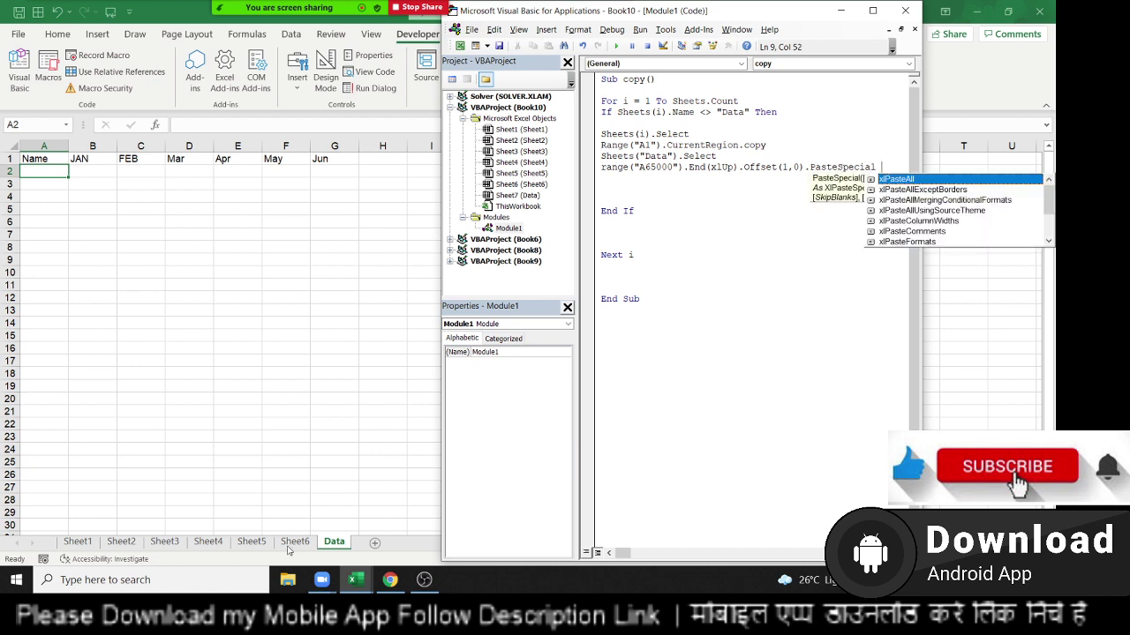
key(Down)
key(Down)
key(Down)
key(Down)
key(Down)
key(Down)
key(Down)
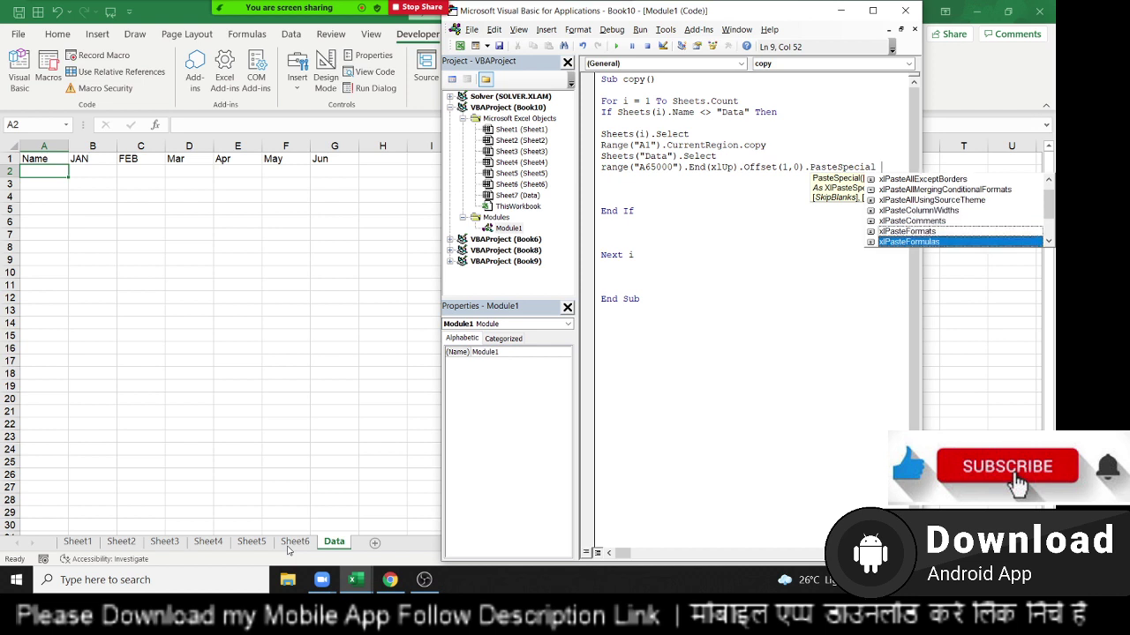
key(Down)
key(Down)
key(Down)
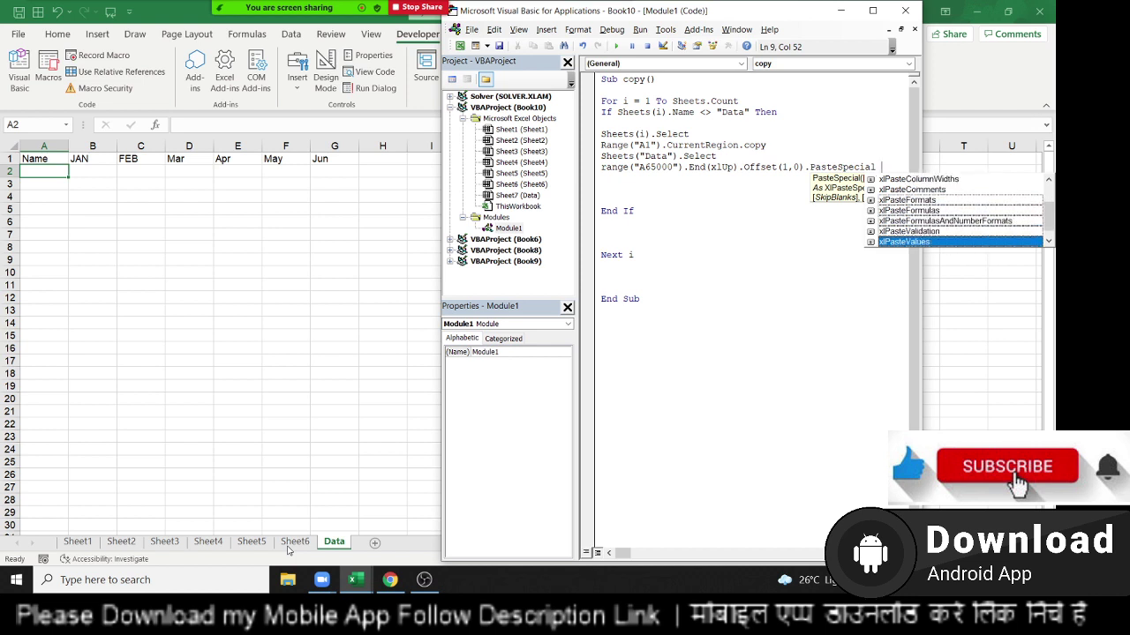
key(Tab)
key(Return)
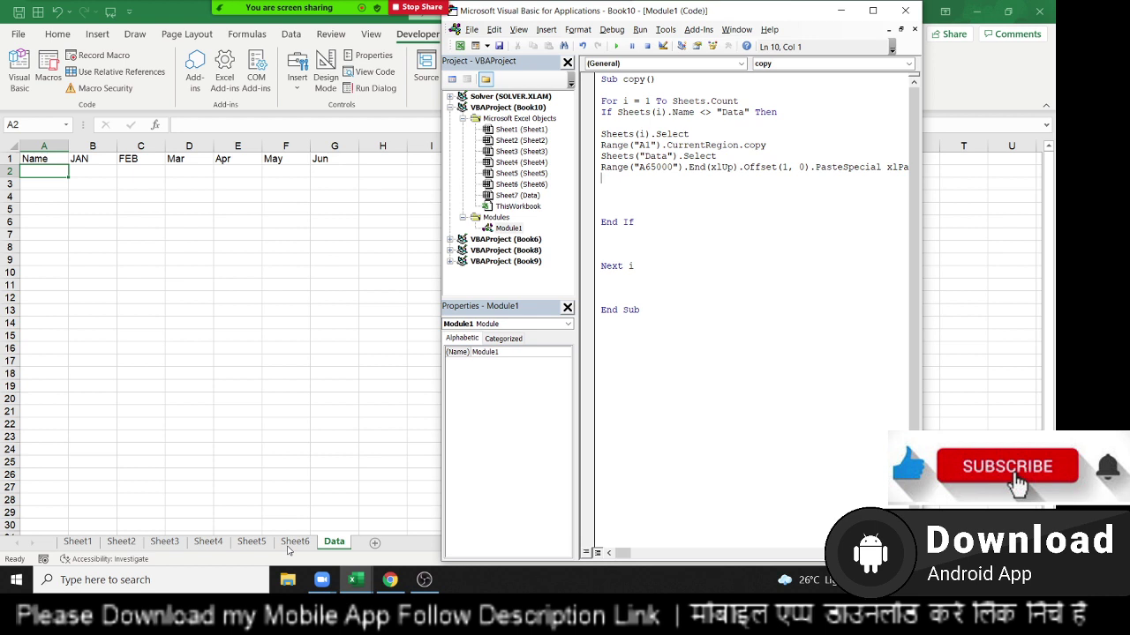
key(Return)
Add ActiveCell.EntireRow.Delete and remove the blank line above it
text(ac)
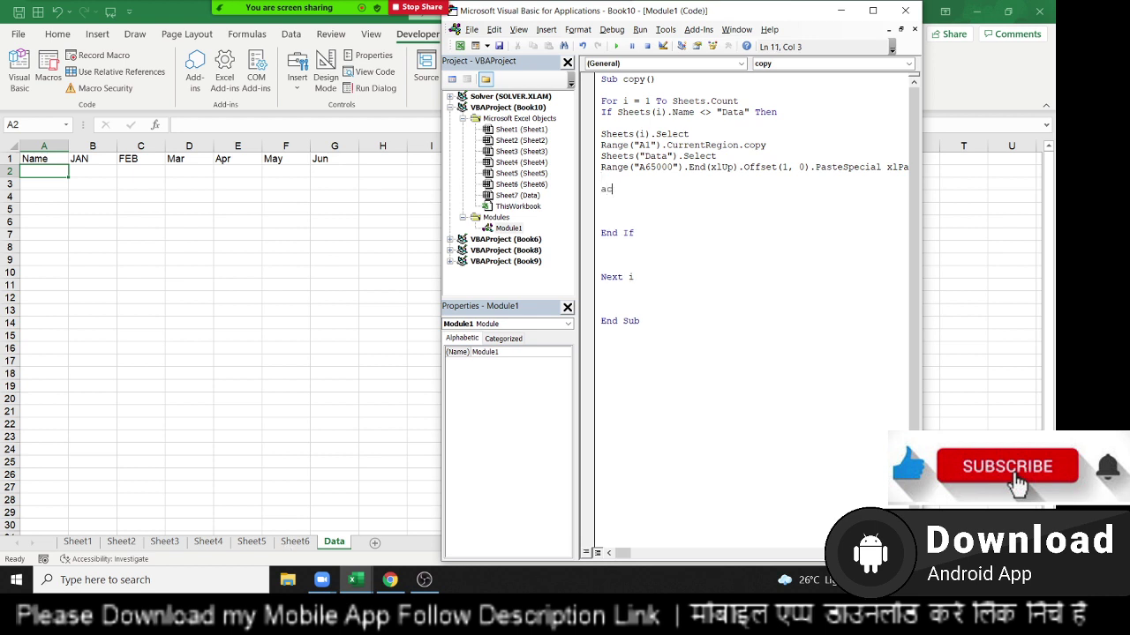
text(tivecell)
text(.en)
key(Tab)
text(.d)
key(Tab)
key(Return)
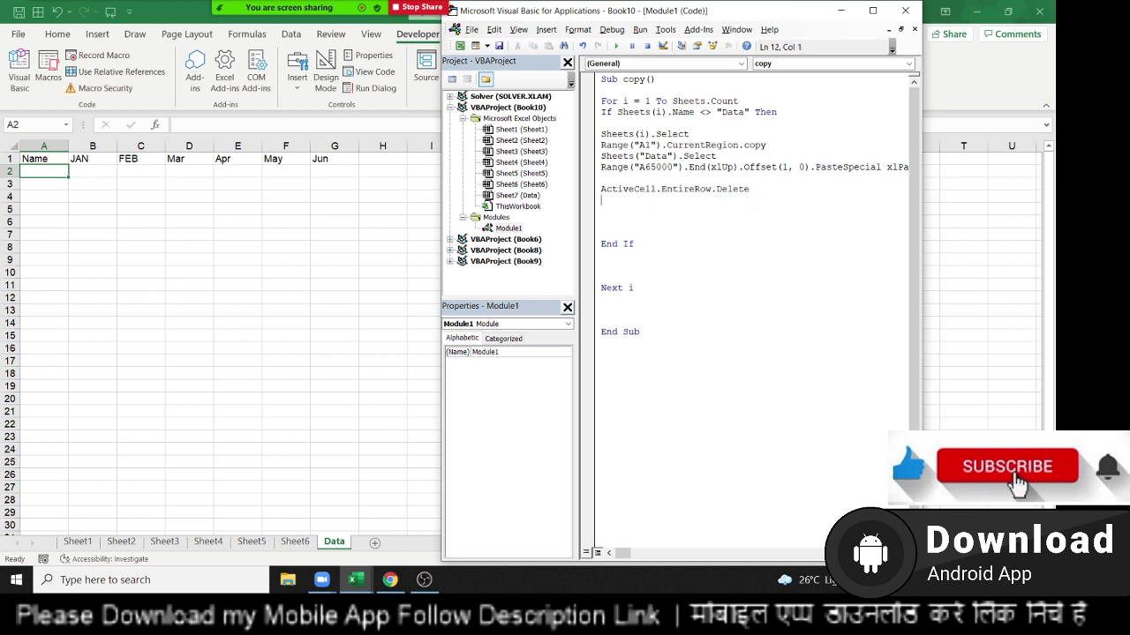
key(Delete)
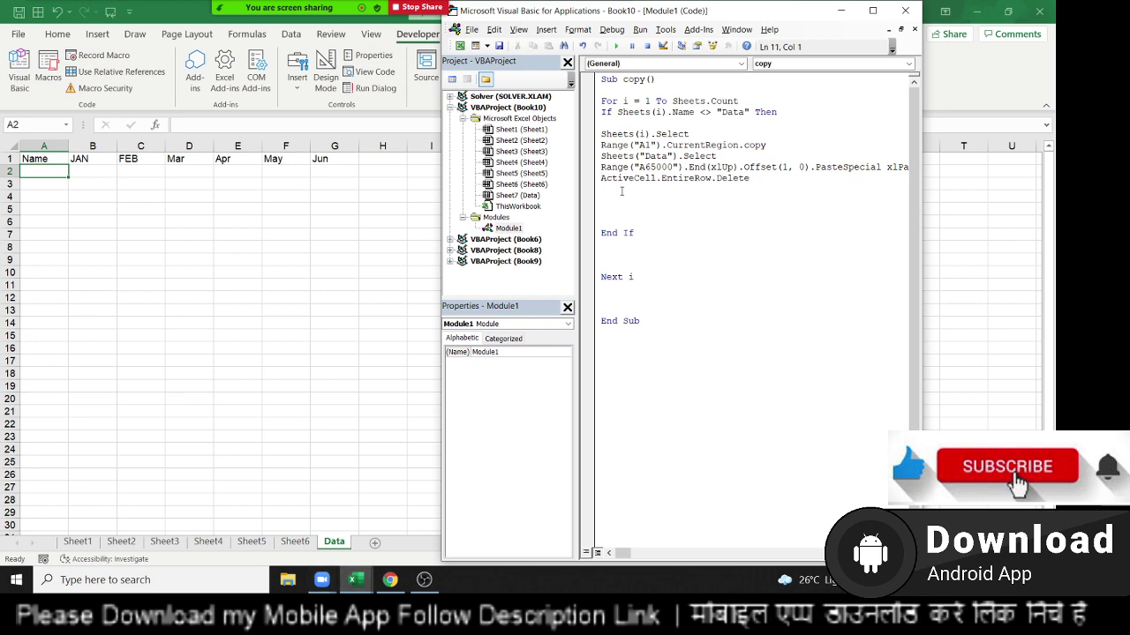
Run the copy macro and scroll through the pasted results
click(619, 46)
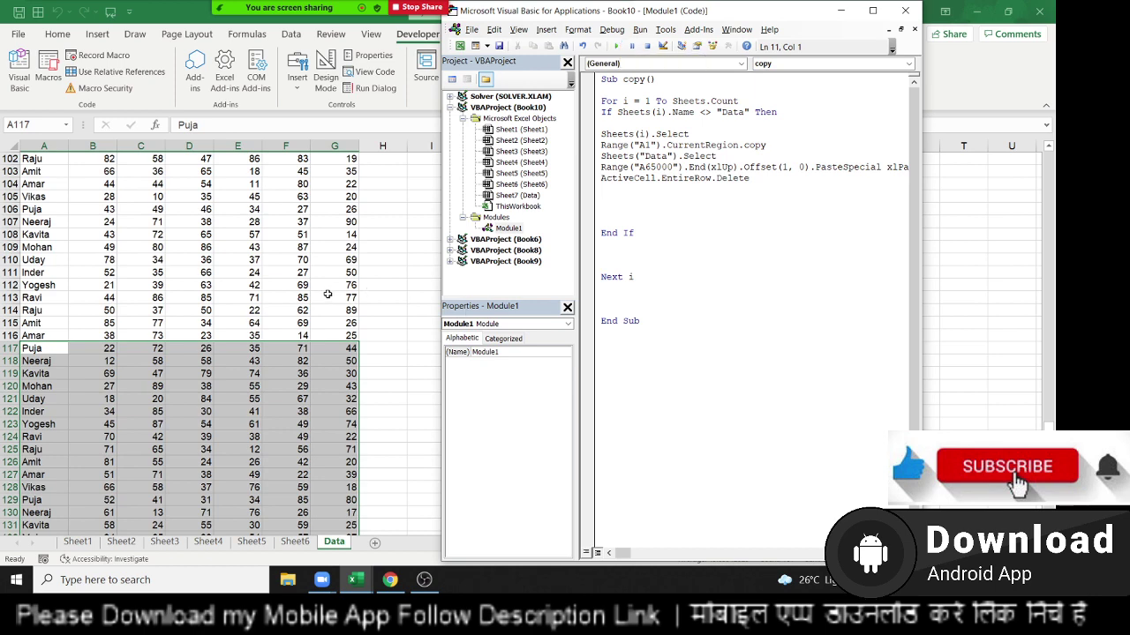
scroll(328, 294, down, 4)
scroll(320, 351, up, 3)
scroll(321, 342, up, 12)
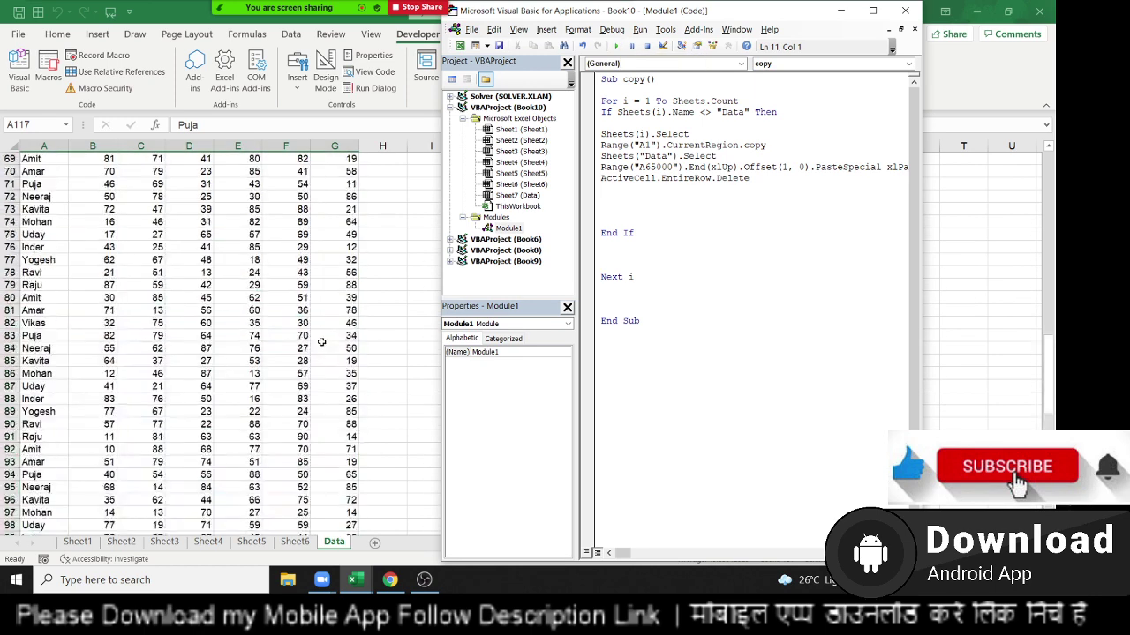
scroll(321, 341, up, 5)
scroll(321, 341, up, 8)
scroll(321, 340, up, 9)
Clear the pasted data rows A2:G139 on the Data sheet
click(295, 298)
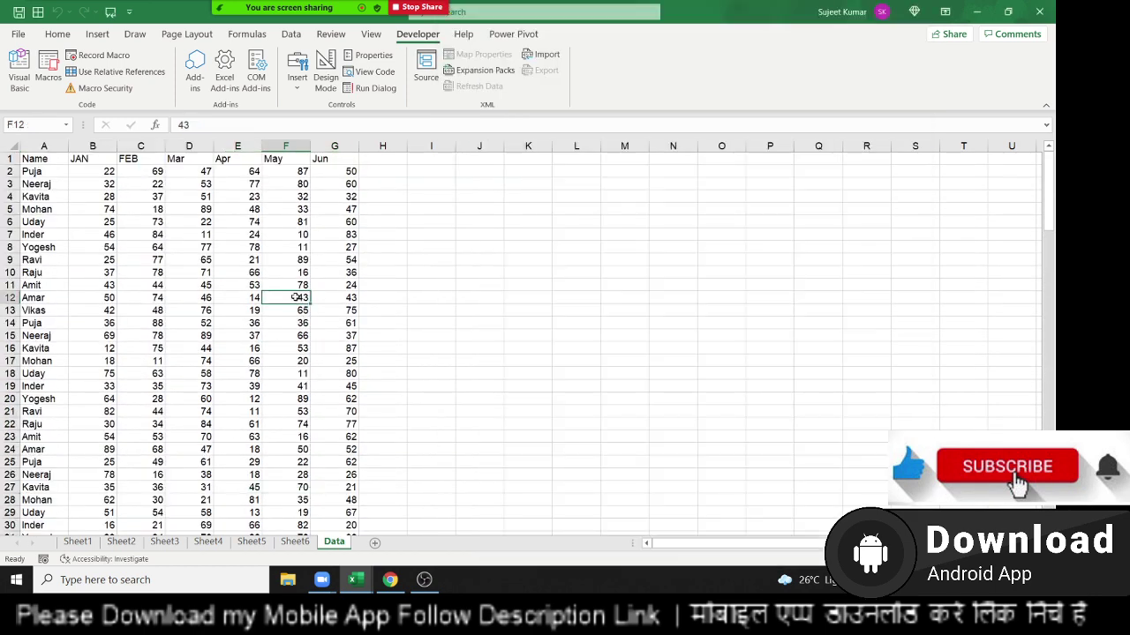
key(ctrl+Home)
key(Down)
key(ctrl+shift+Right)
key(ctrl+shift+Down)
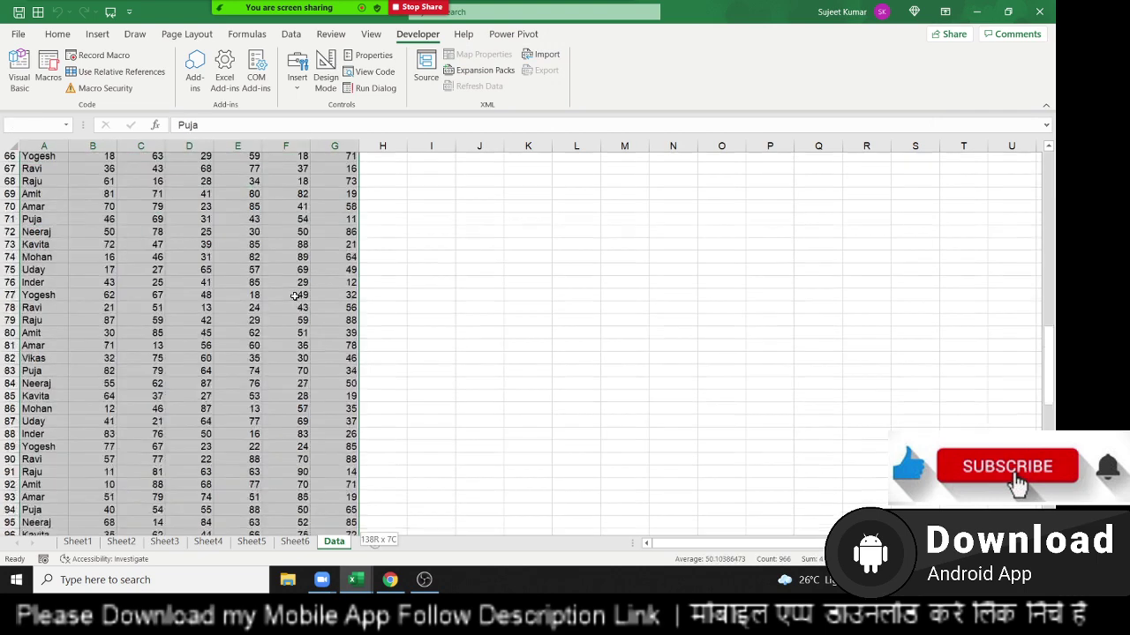
scroll(295, 297, down, 3)
key(Delete)
Enter the header SHeets_Name in H1 and autofit column H
key(ctrl+Home)
key(Right)
key(Right)
key(Right)
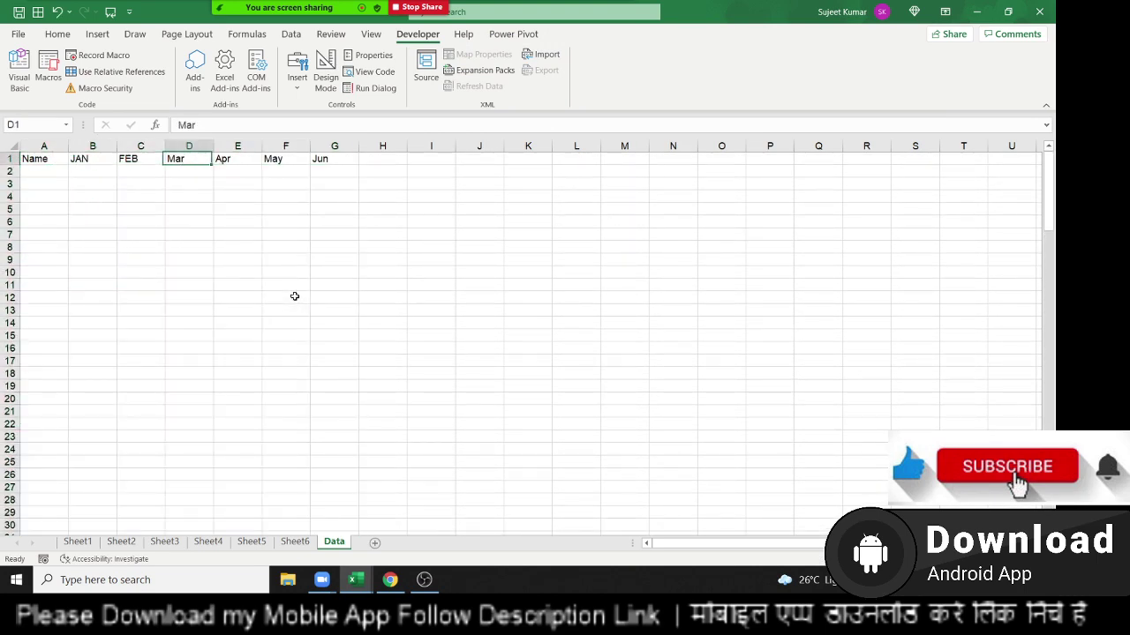
key(Right)
key(Right)
key(Right)
key(Right)
key(Right)
key(Left)
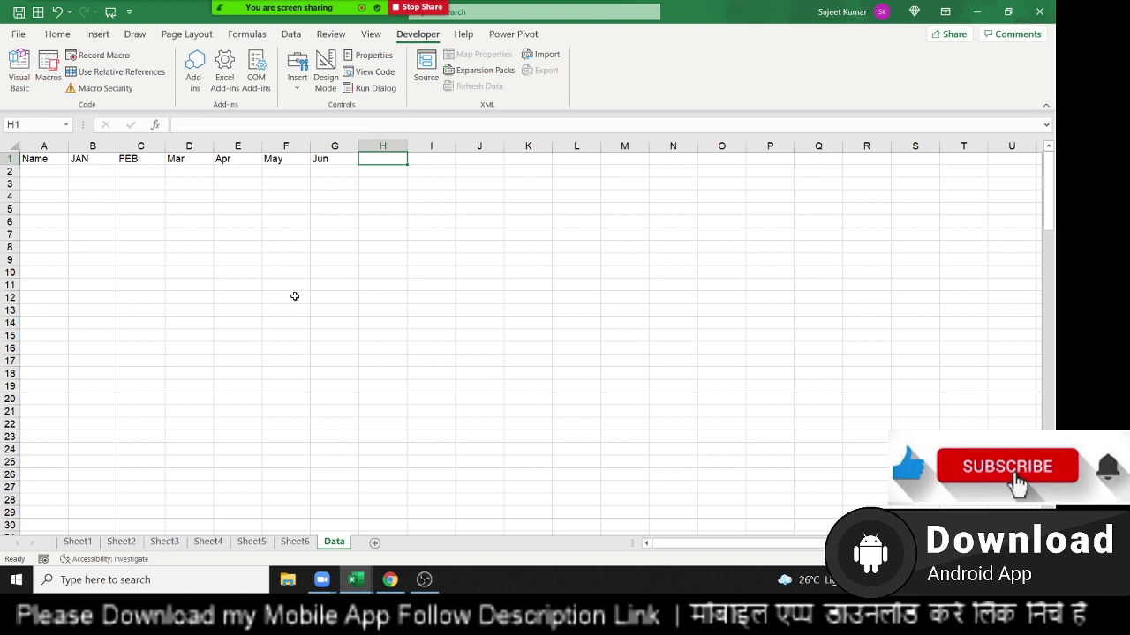
text(Seet)
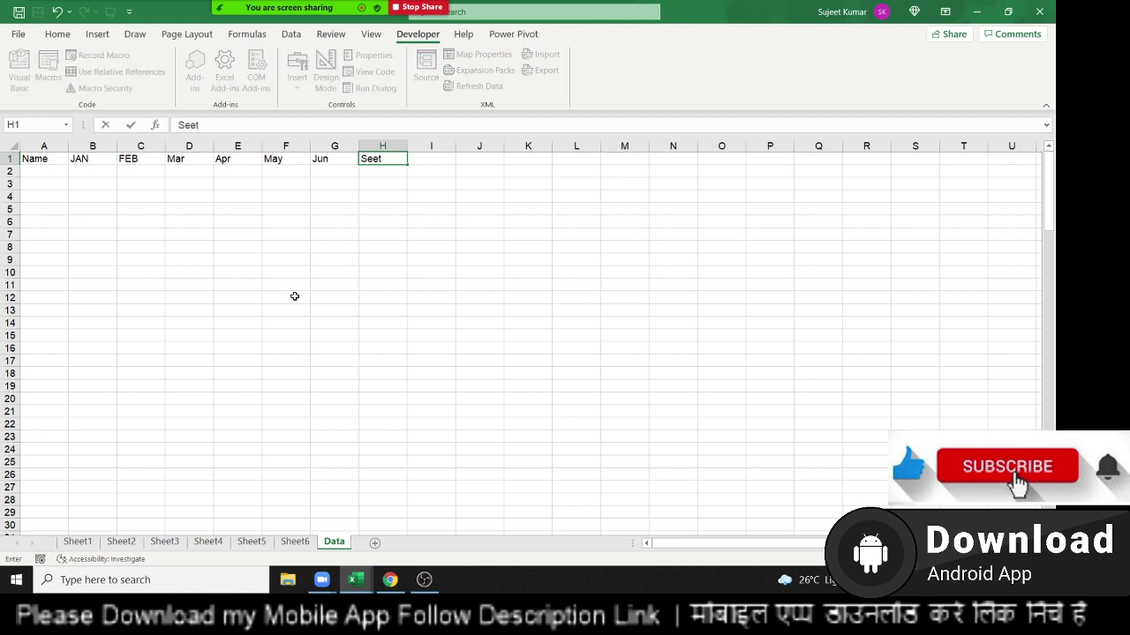
text(s_)
text(Name)
click(369, 159)
text(H)
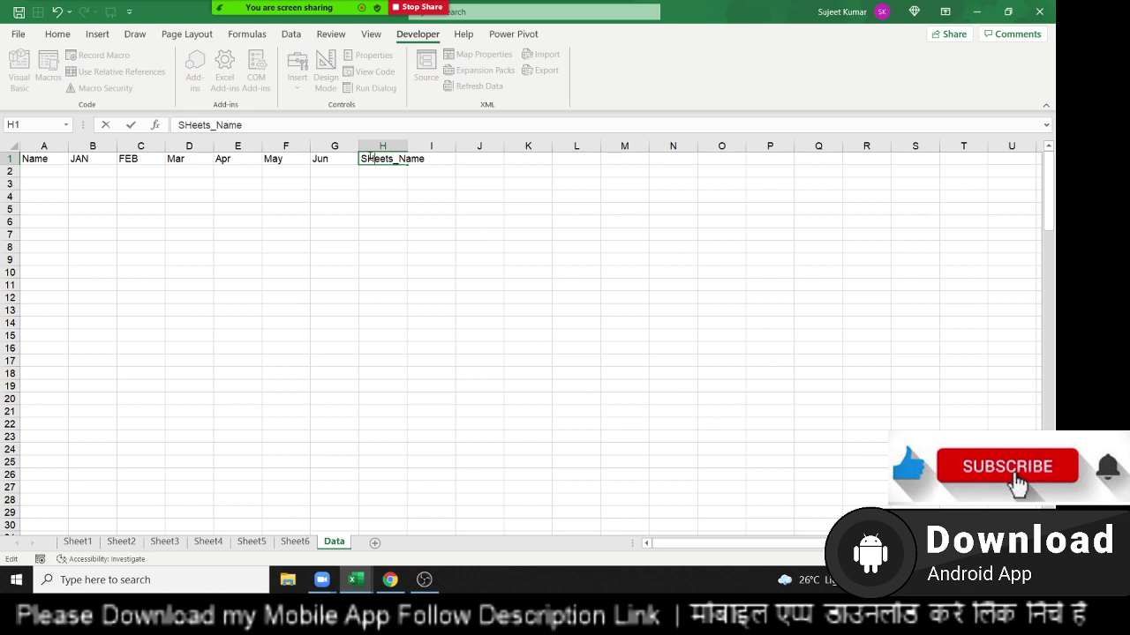
click(376, 179)
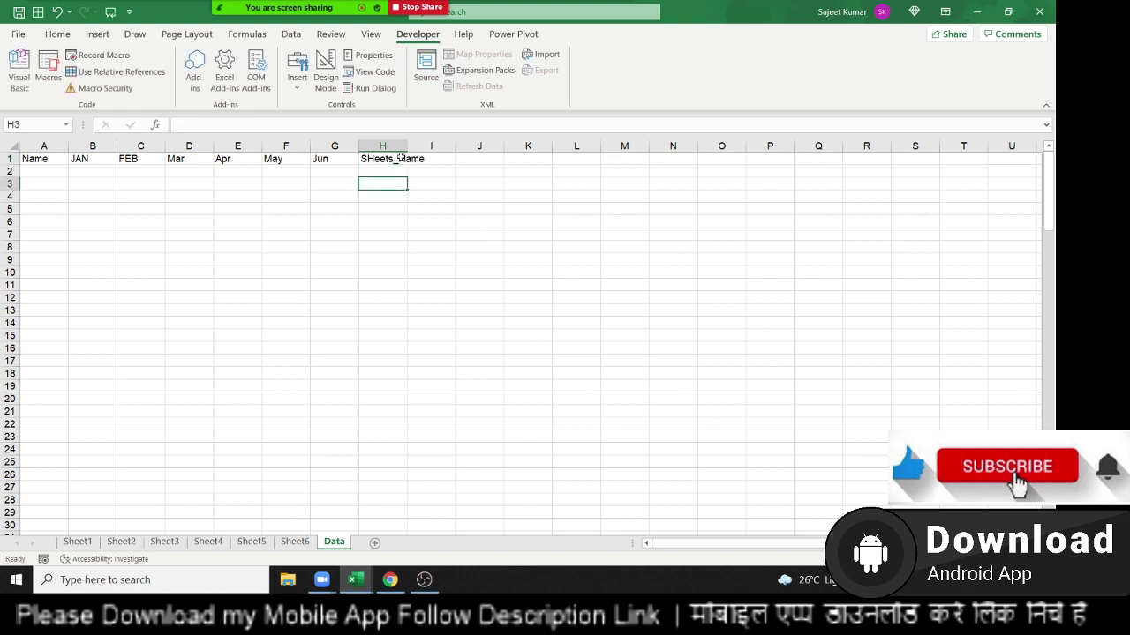
double_click(407, 143)
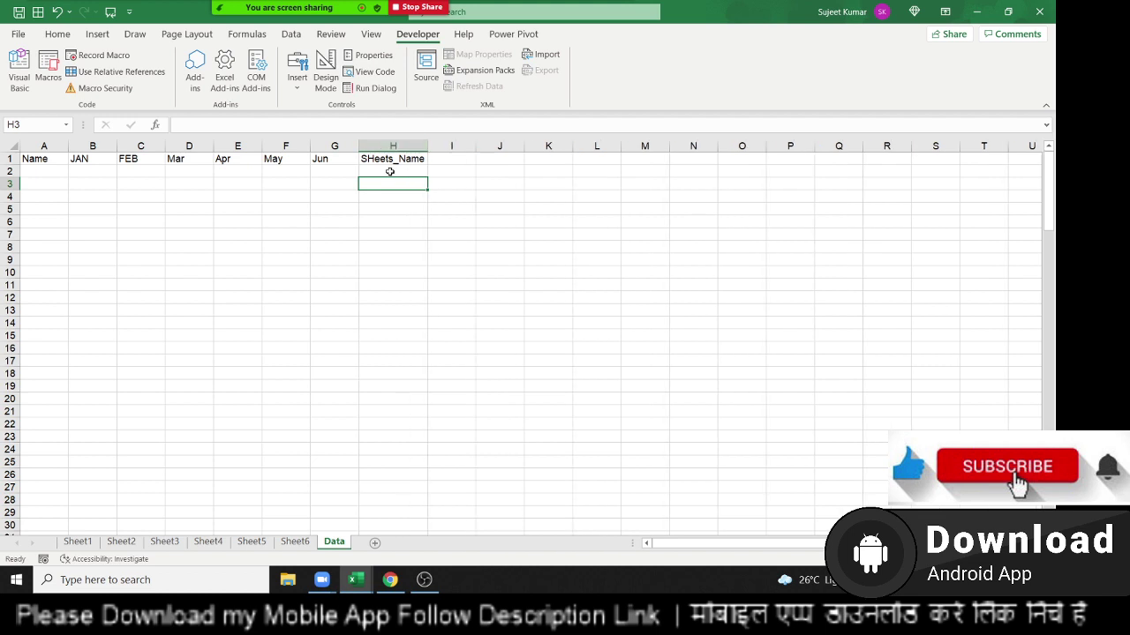
click(389, 171)
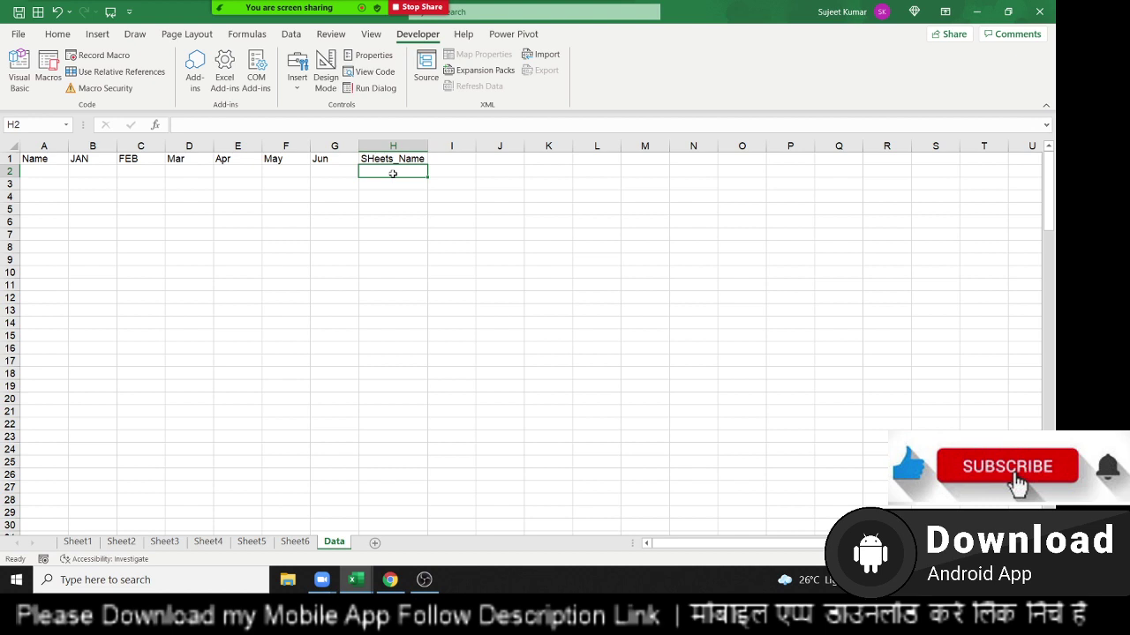
key(alt+F11)
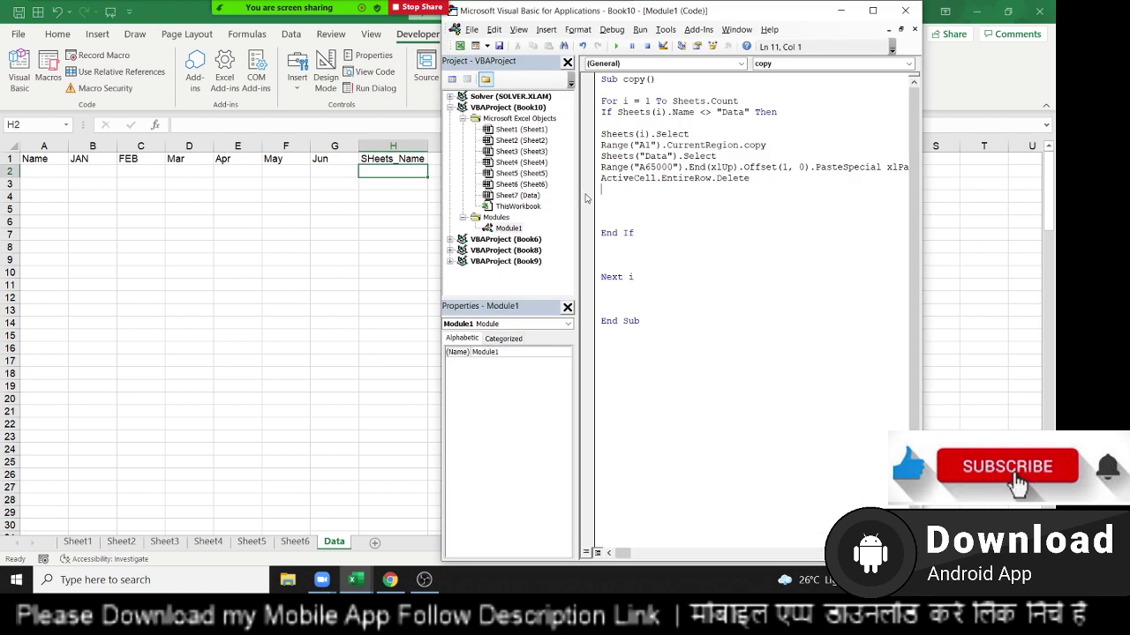
Declare Dim n As String and assign n = Sheets(i).Name after the If line
key(Return)
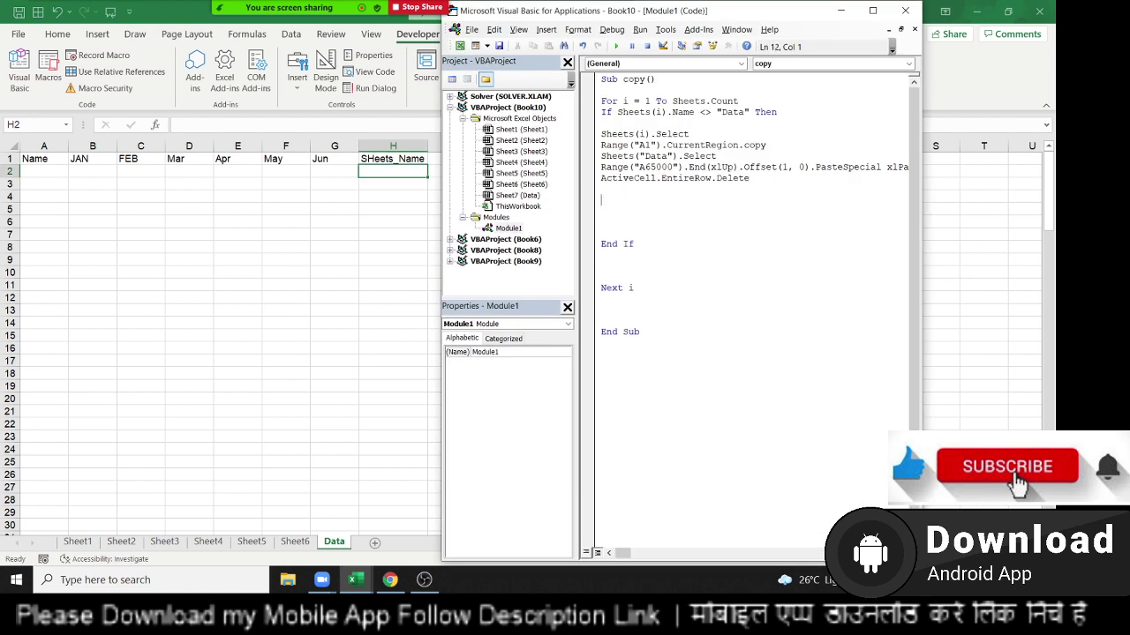
key(Up)
key(Up)
key(Up)
key(Up)
key(Up)
key(Return)
key(Up)
text(dim )
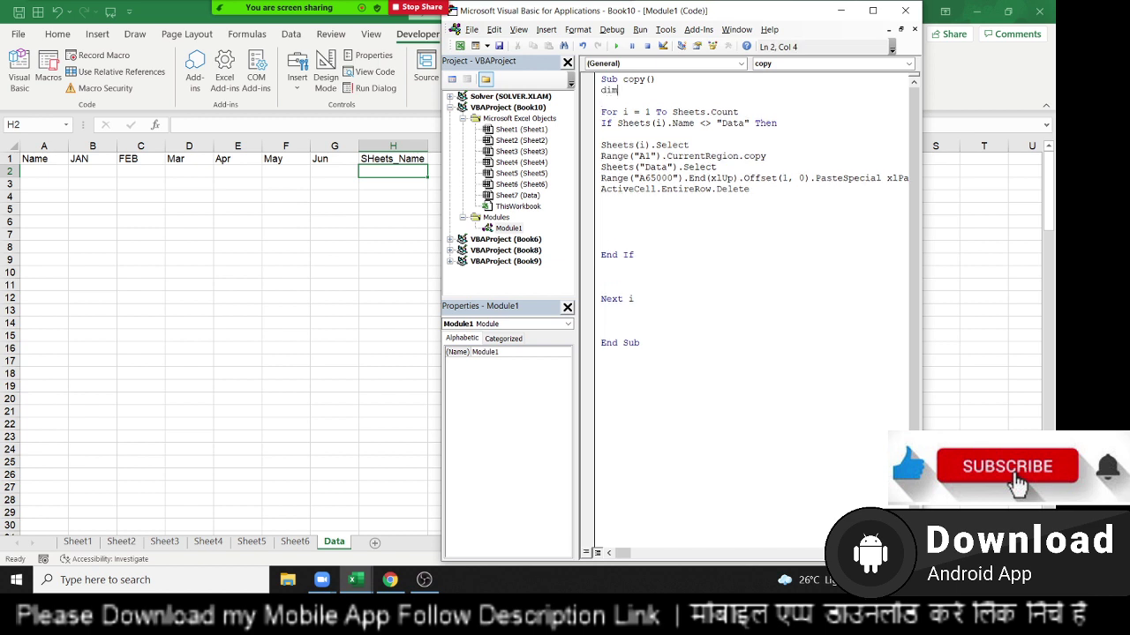
text(n as )
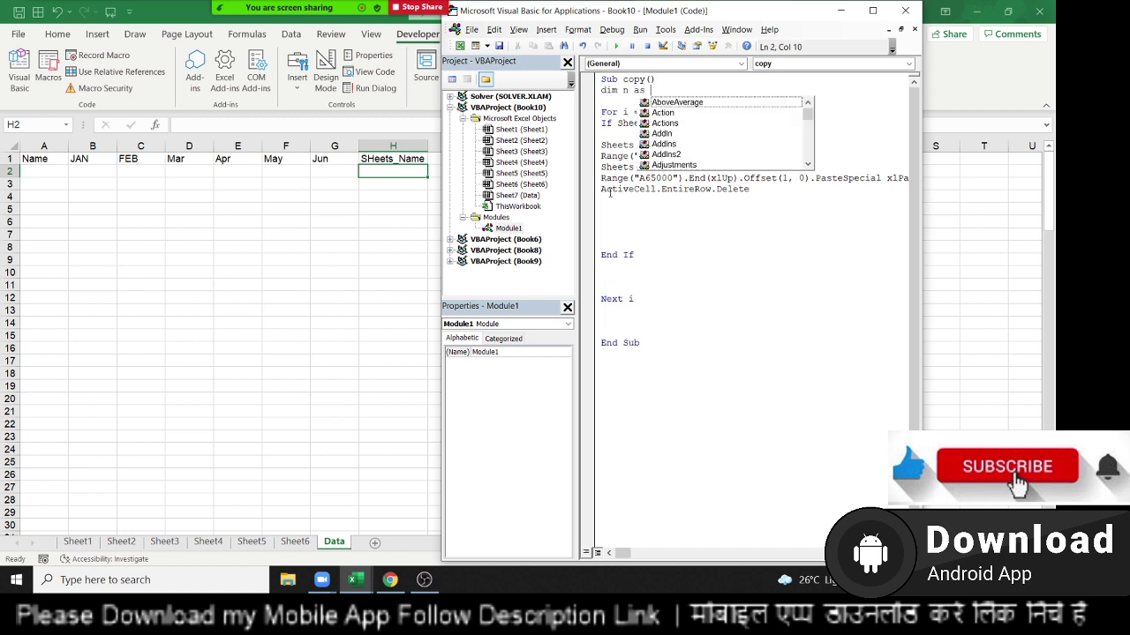
text(str)
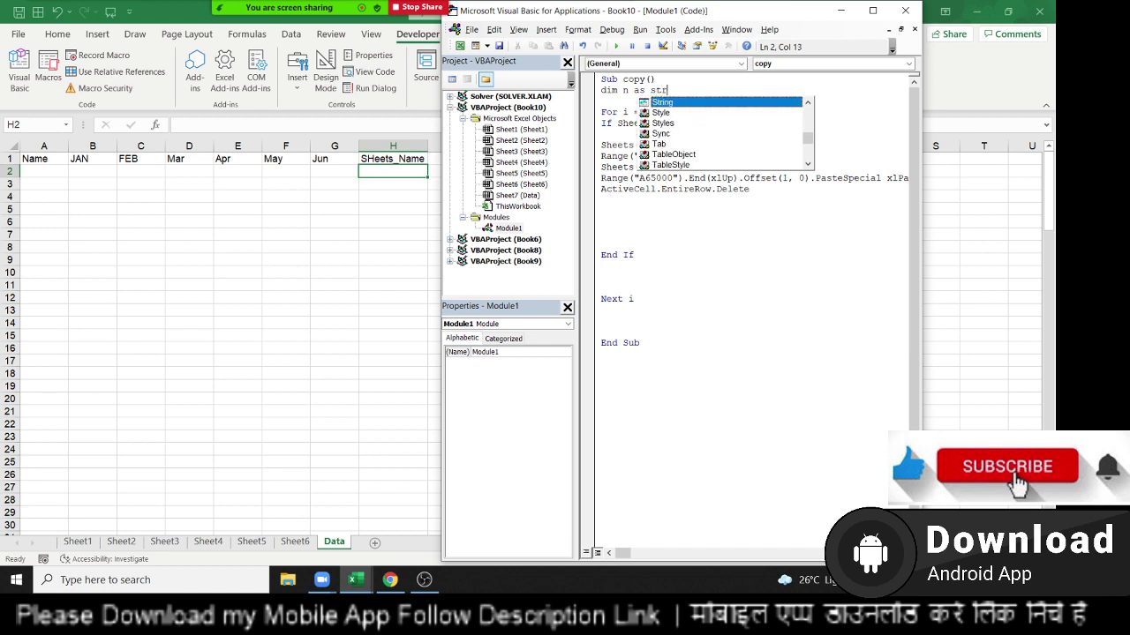
key(Tab)
key(Down)
key(Down)
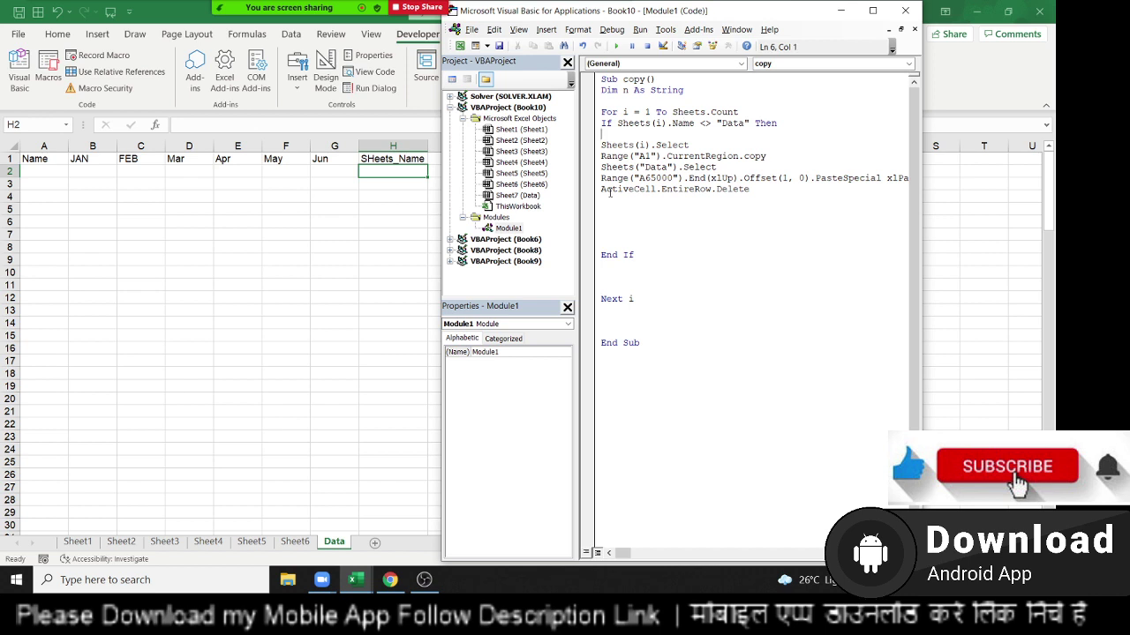
text(n=)
text(sheets()
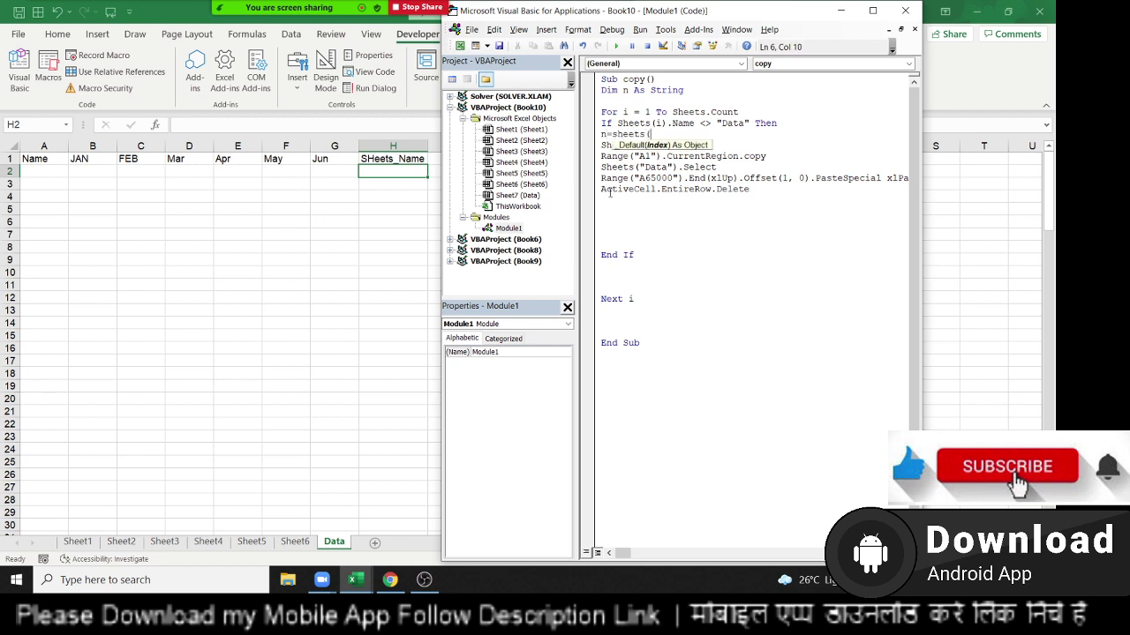
text(i).name)
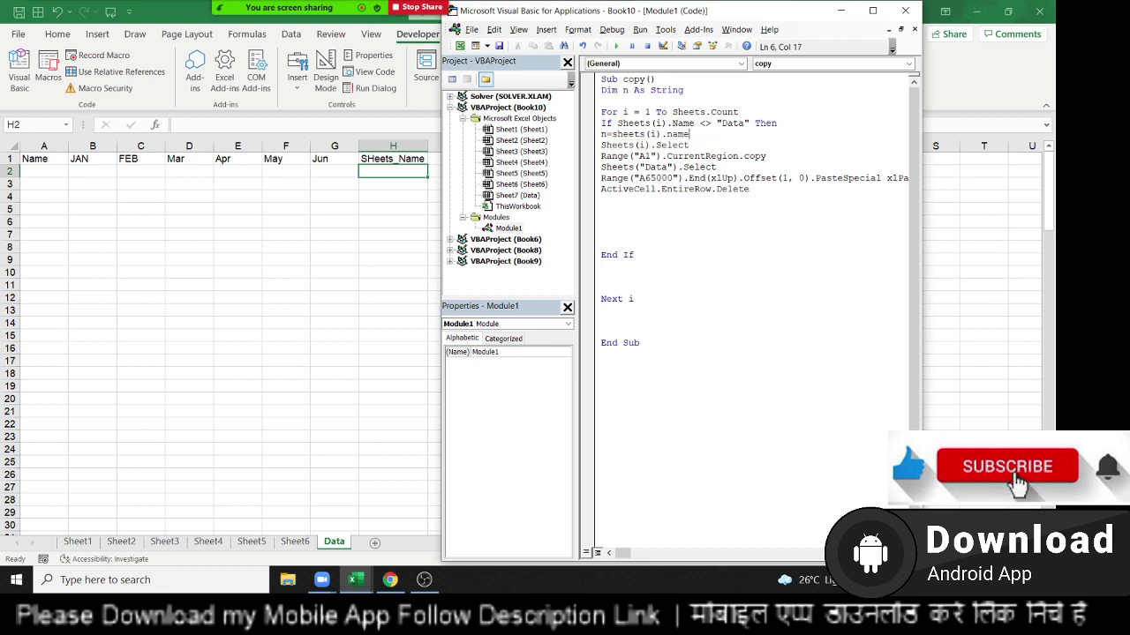
key(Down)
key(Down)
key(Down)
key(Down)
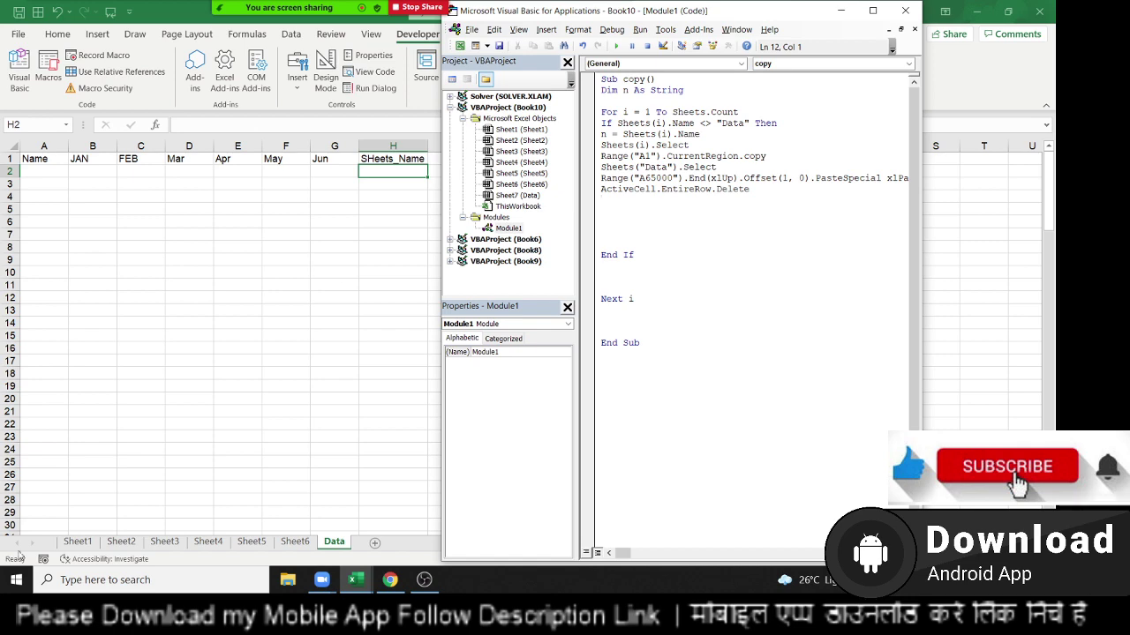
Paste Sheet1's table into Data!A2 and delete the duplicated header row
click(72, 542)
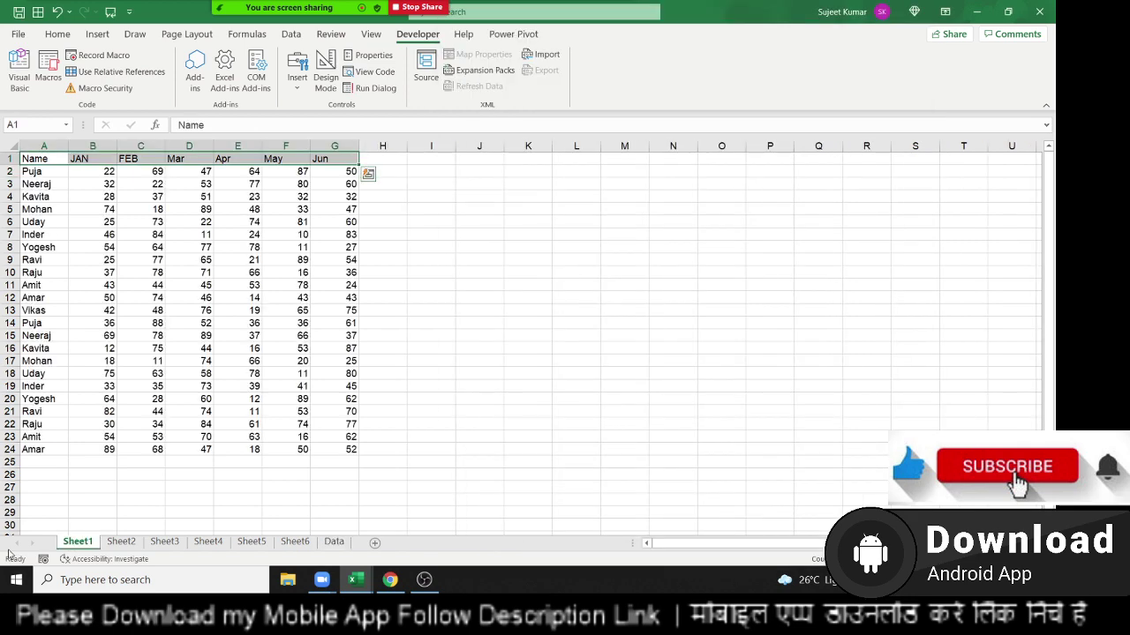
key(ctrl+shift+Down)
key(ctrl+c)
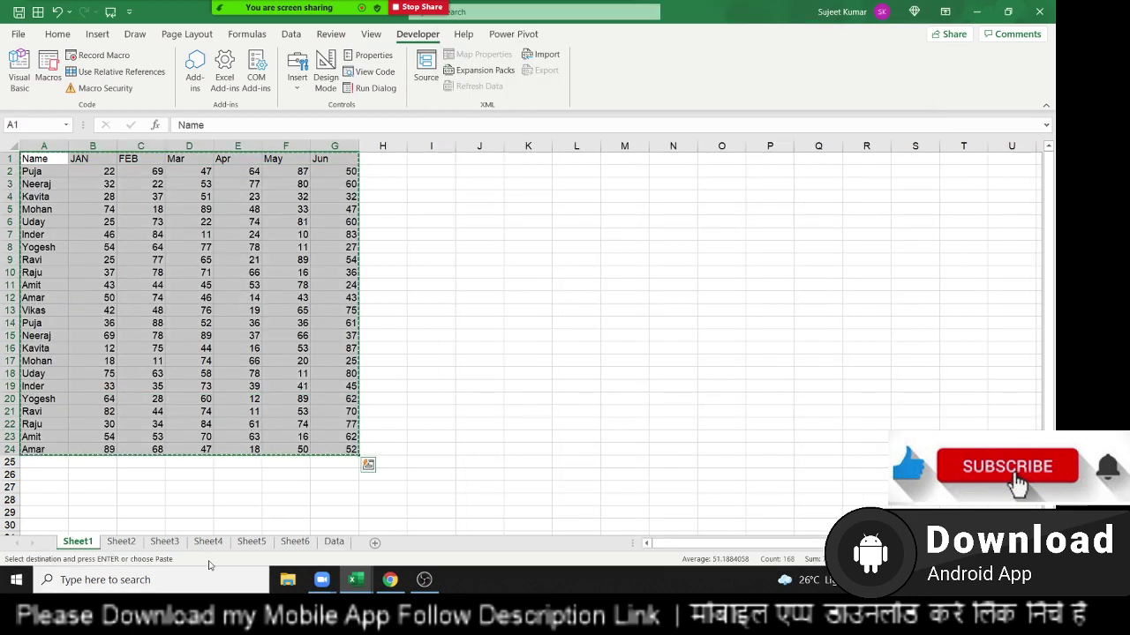
click(333, 542)
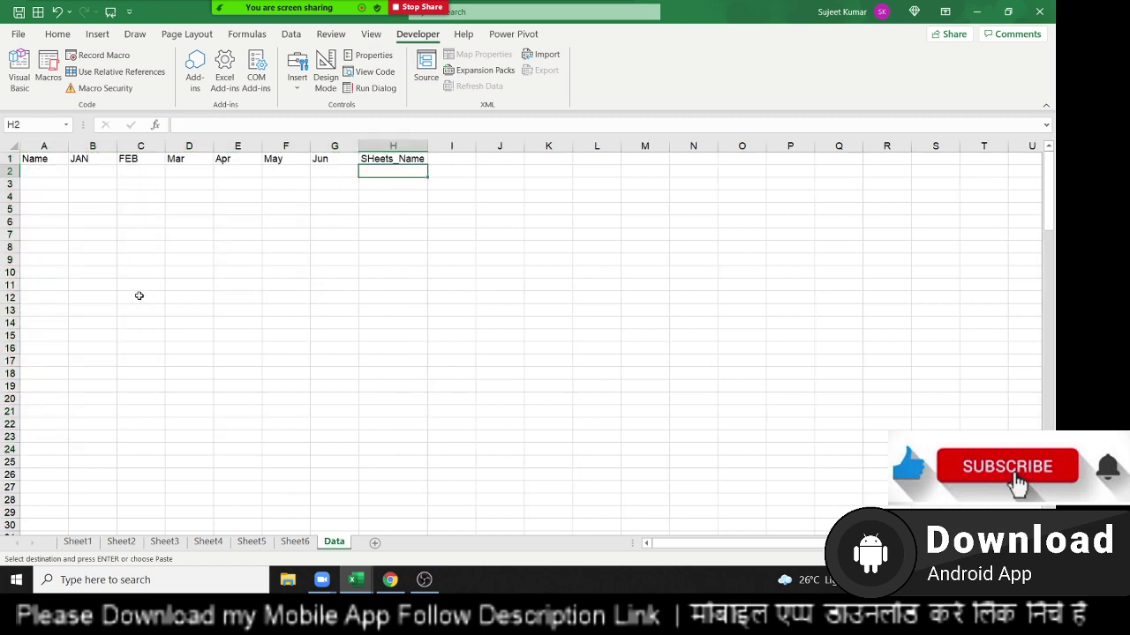
click(40, 175)
key(ctrl+v)
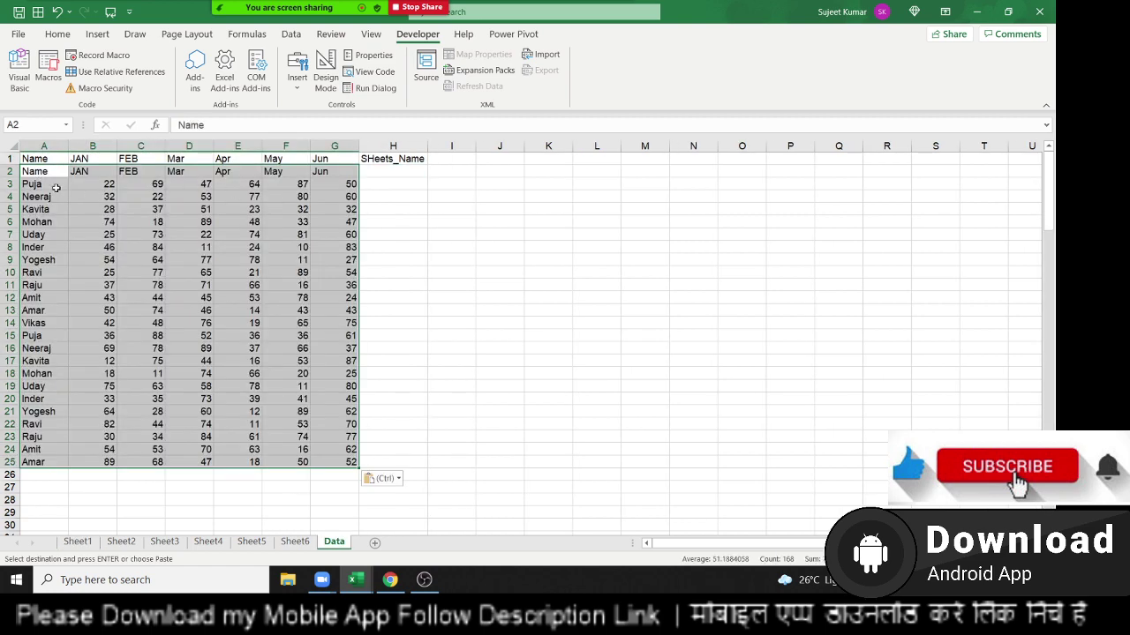
click(11, 172)
key(ctrl+minus)
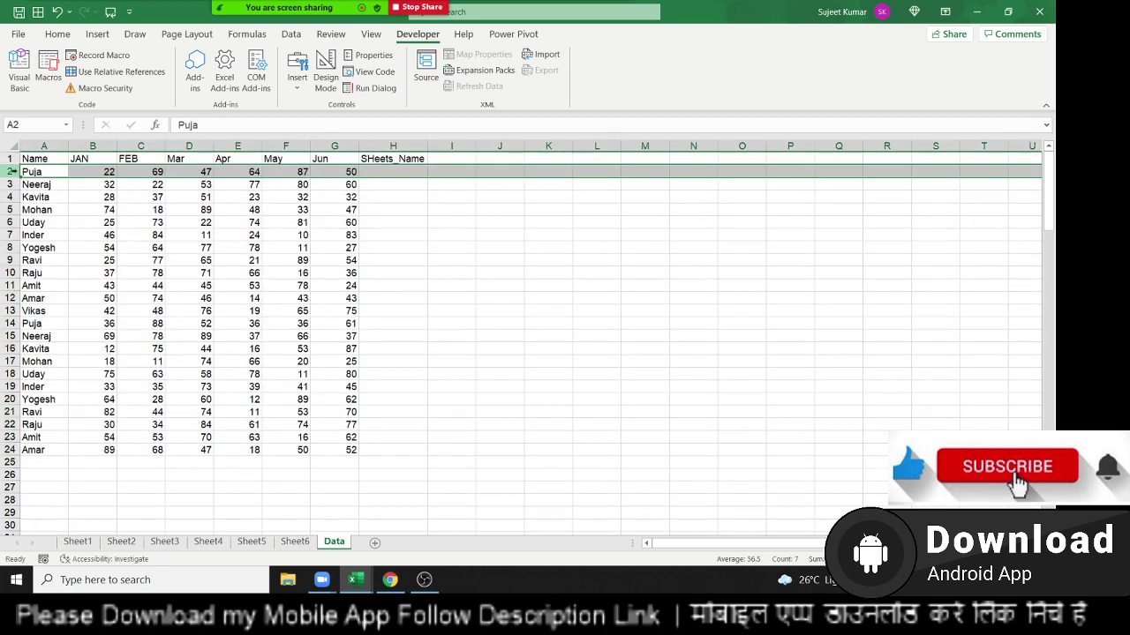
Select column H beside the data, from row 24 up to the SHeets_Name header
click(347, 488)
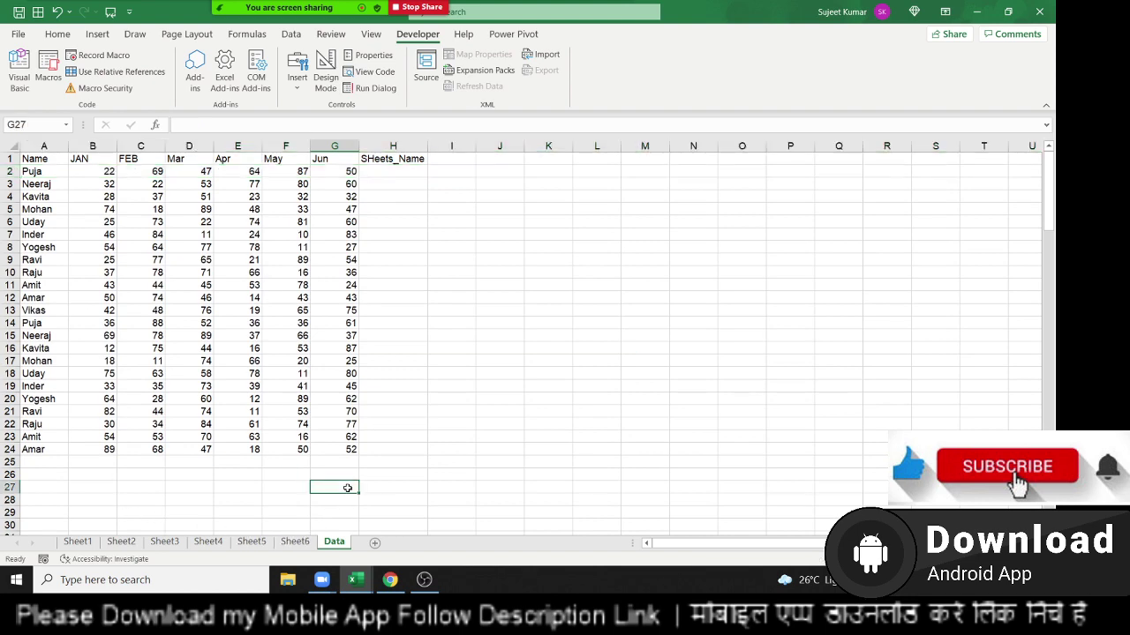
key(ctrl+Down)
key(ctrl+Up)
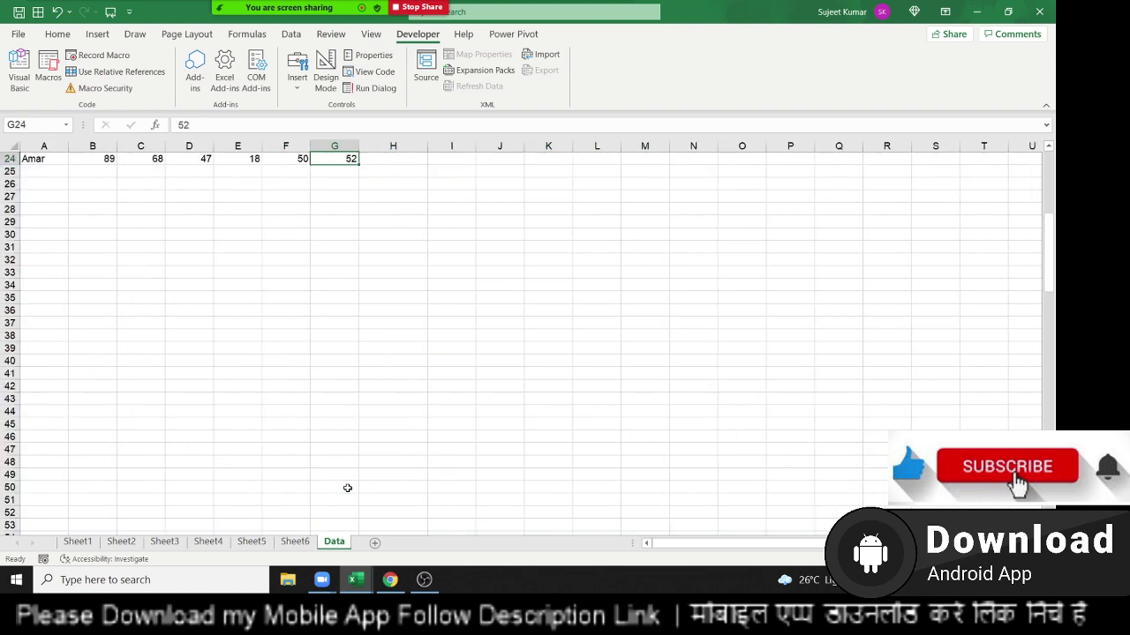
scroll(344, 487, up, 7)
scroll(344, 487, up, 1)
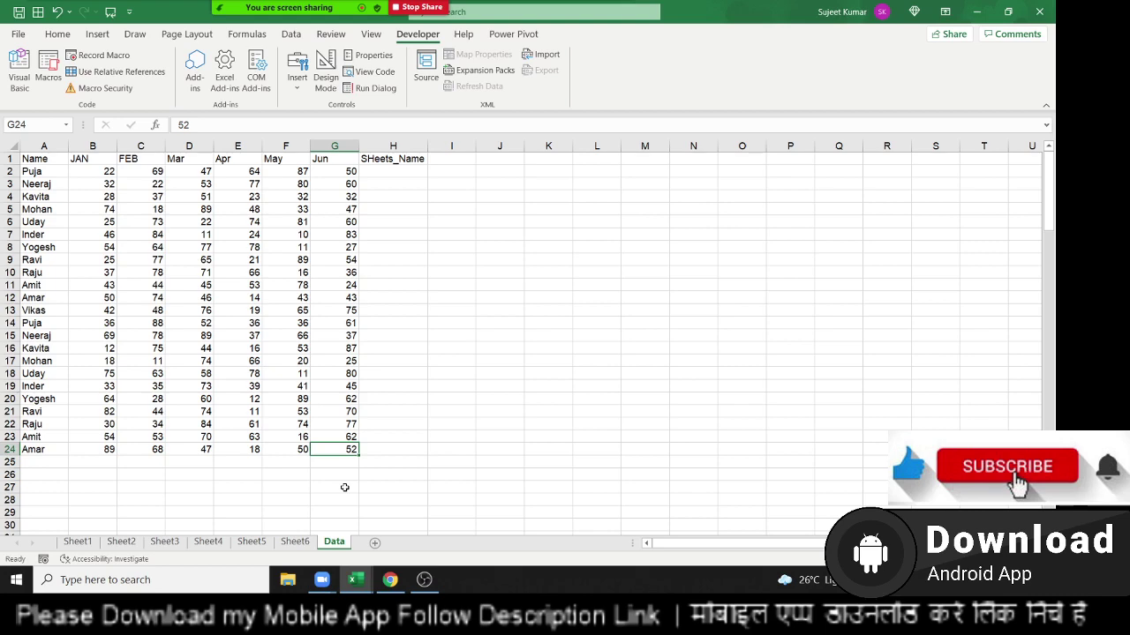
key(Right)
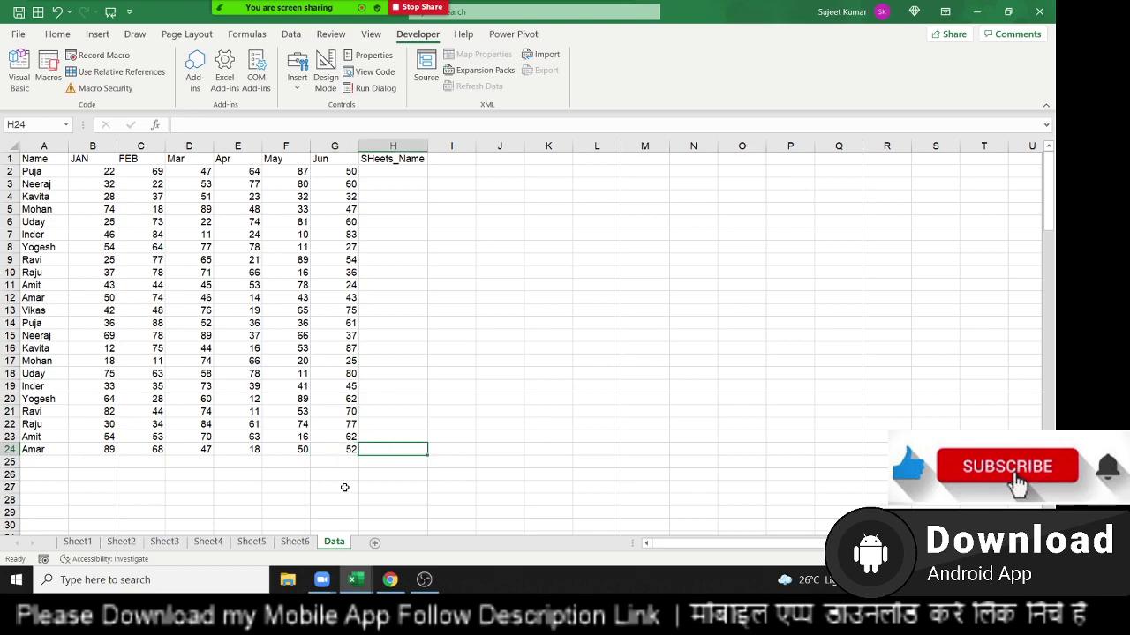
key(ctrl+shift+Up)
key(alt+F11)
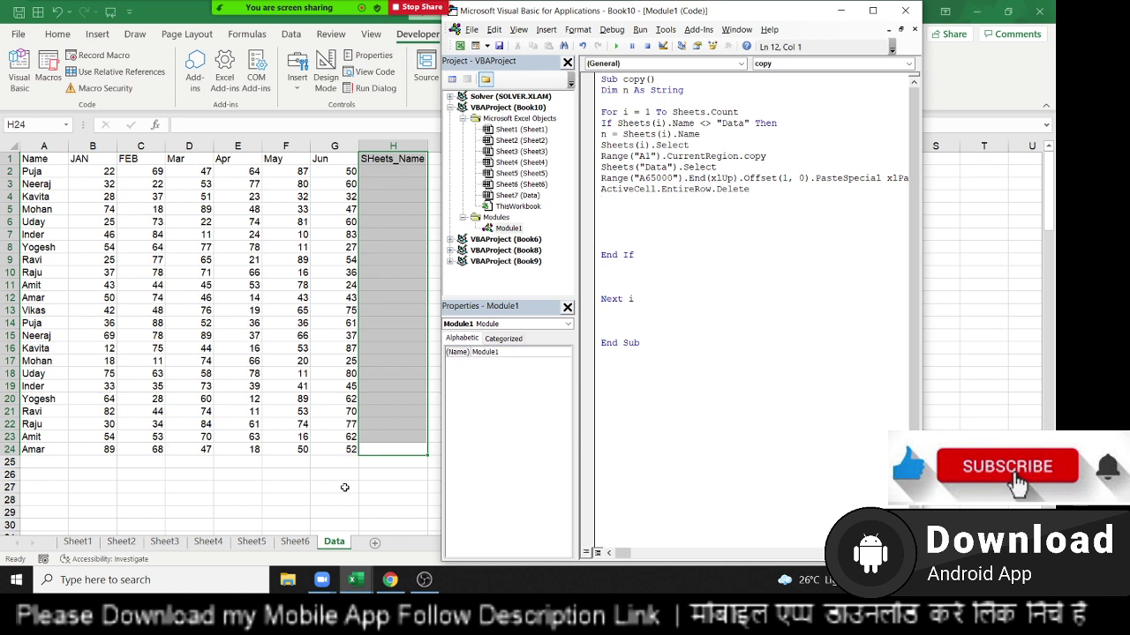
Start line 12 with Range("G65000").End(xlUp)
text(range ()
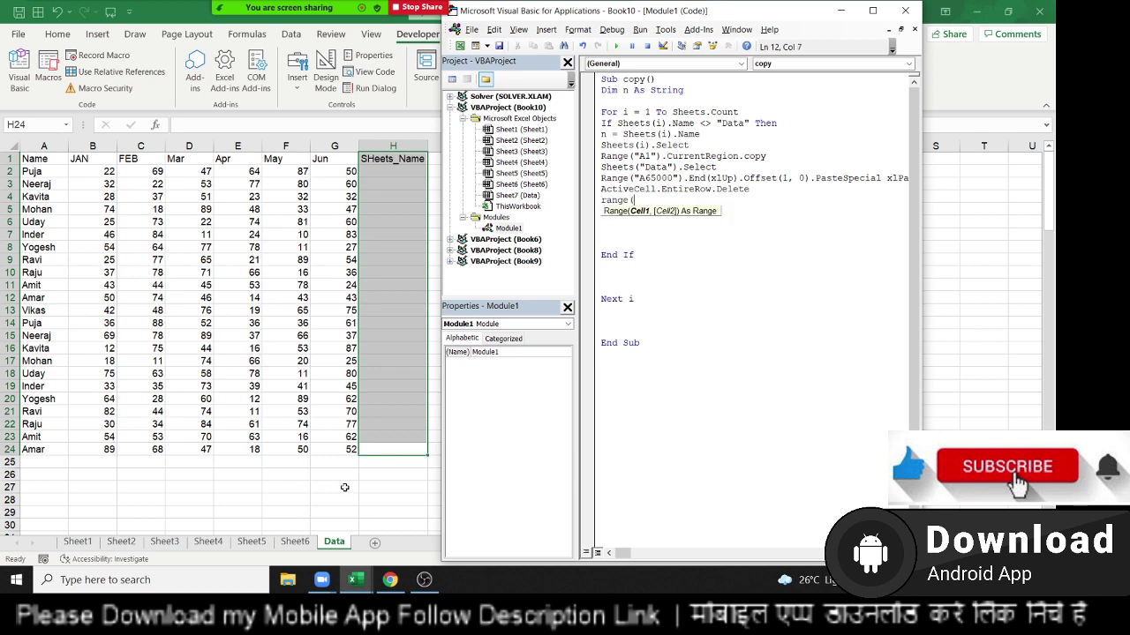
text(")
text(G)
text(6500)
text(0)
text().en)
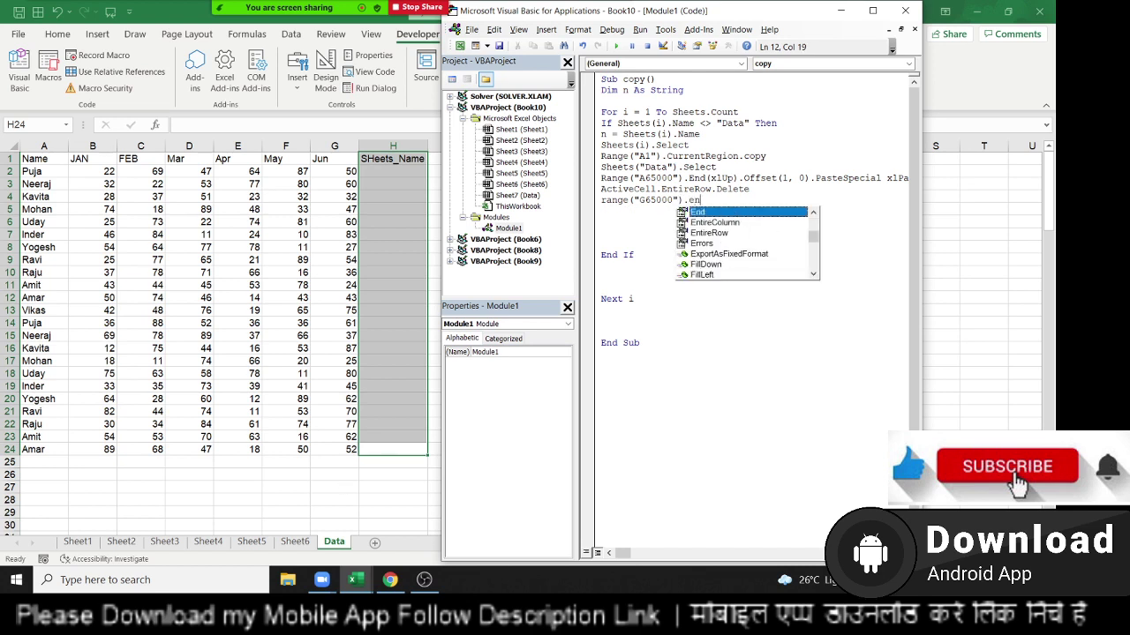
key(Tab)
text(()
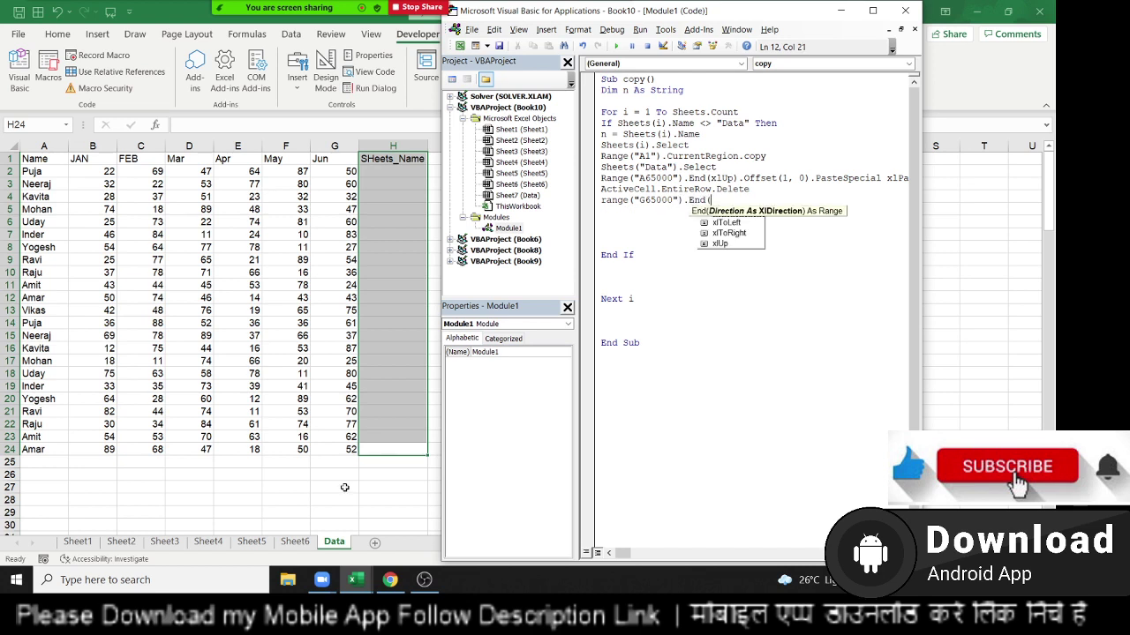
key(Down)
key(Down)
key(Down)
key(Tab)
key(Escape)
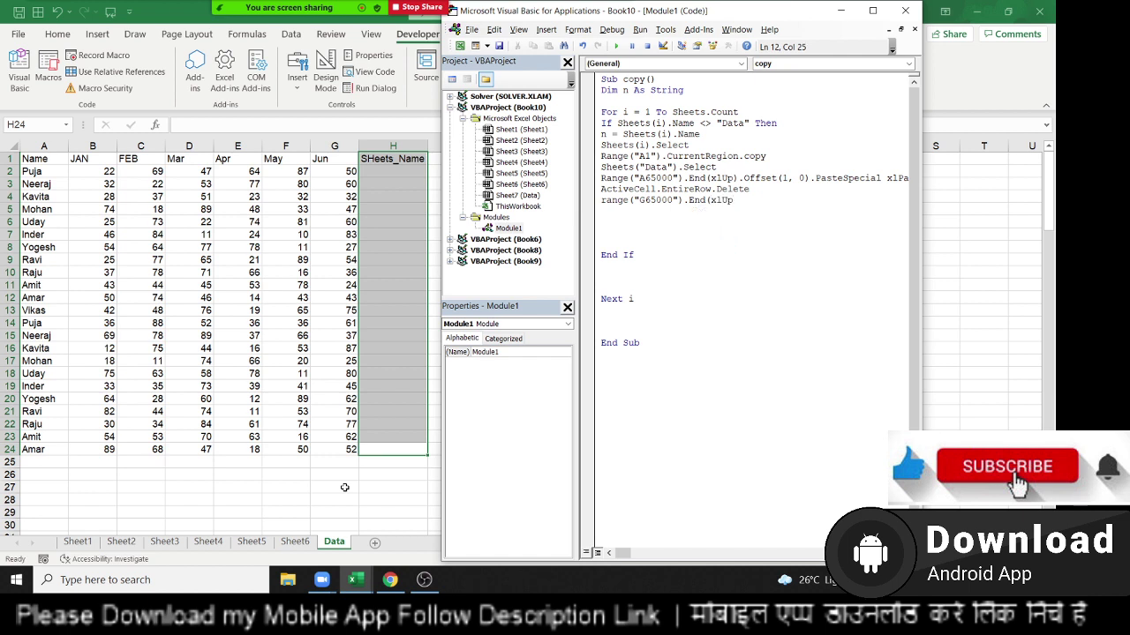
Complete line 12 with .Offset(0, 1).Select to select the cell beside column G's last value
text(.p)
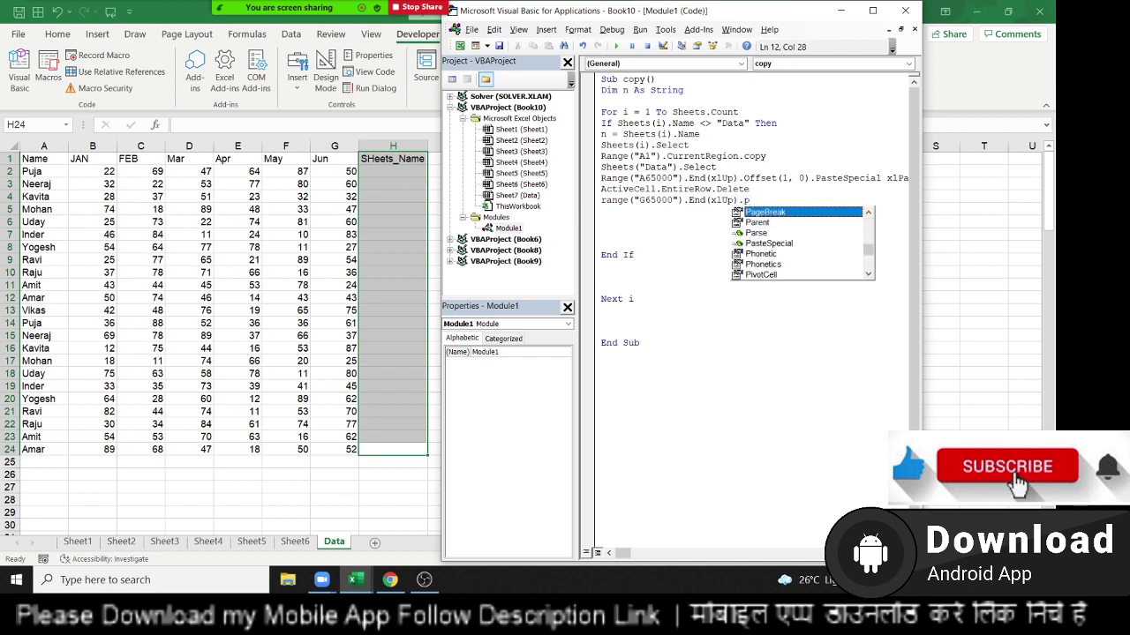
key(BackSpace)
text(o)
key(Tab)
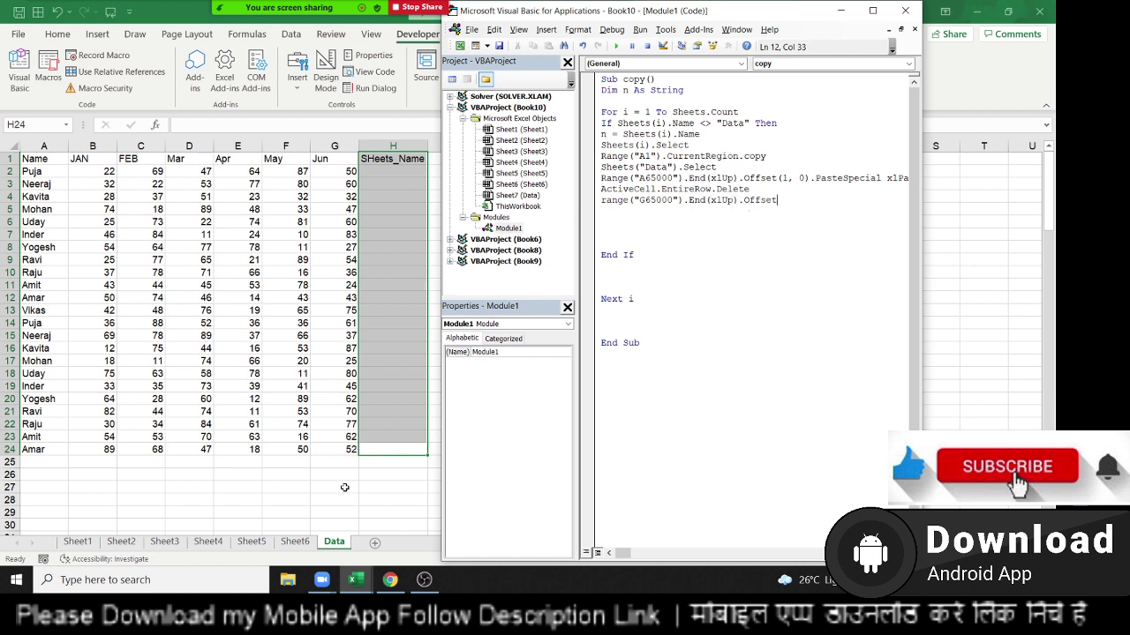
text((0)
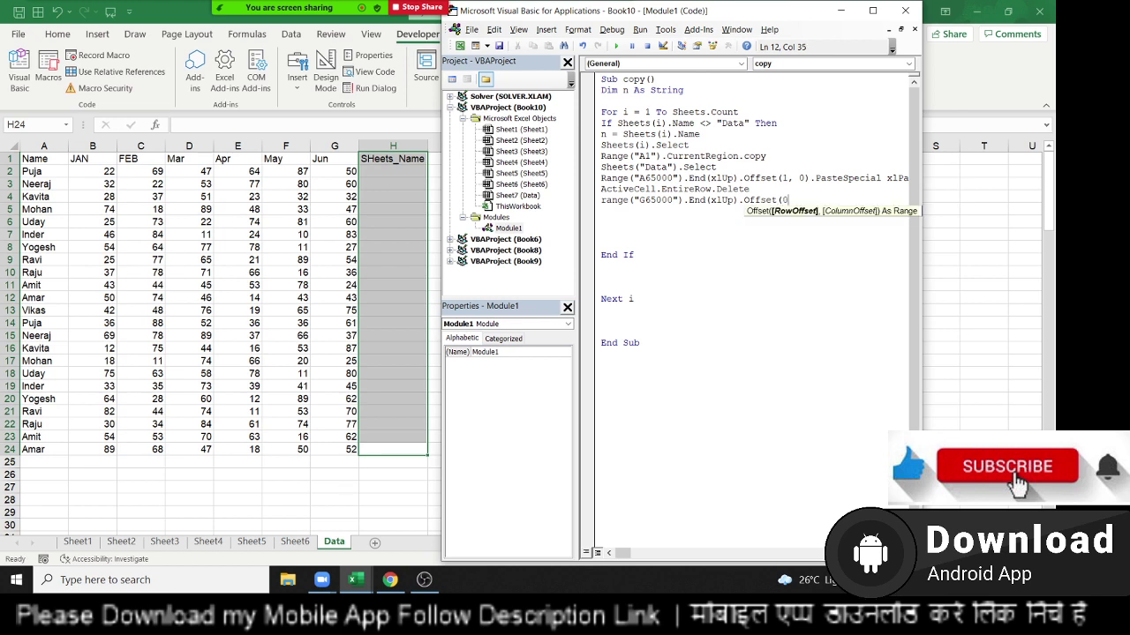
text(,1).)
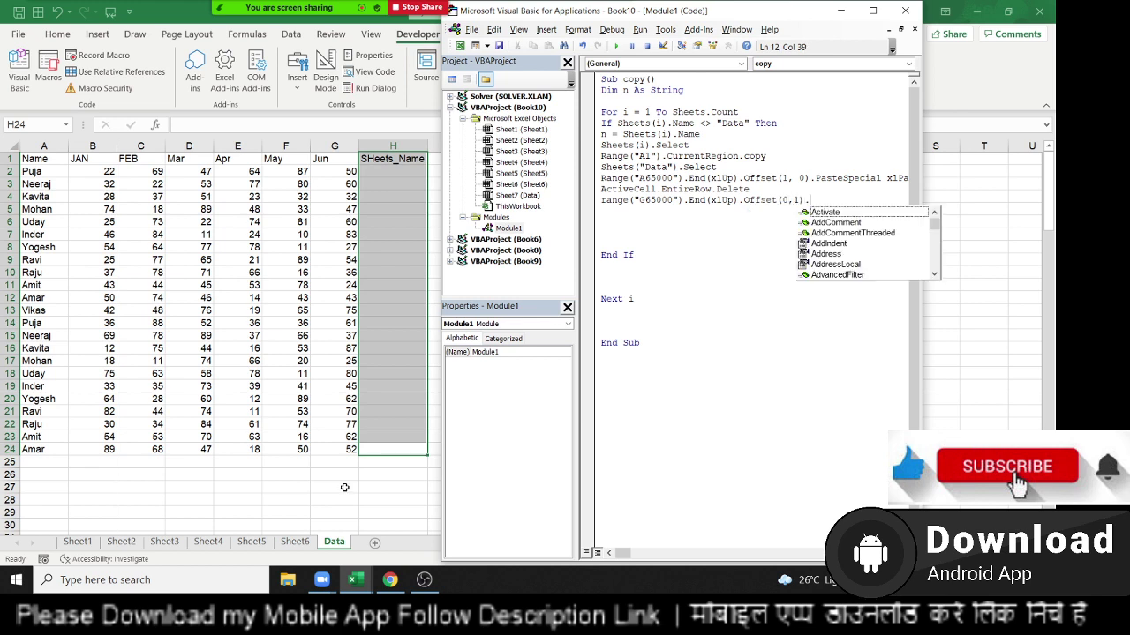
text(se)
key(Tab)
key(Return)
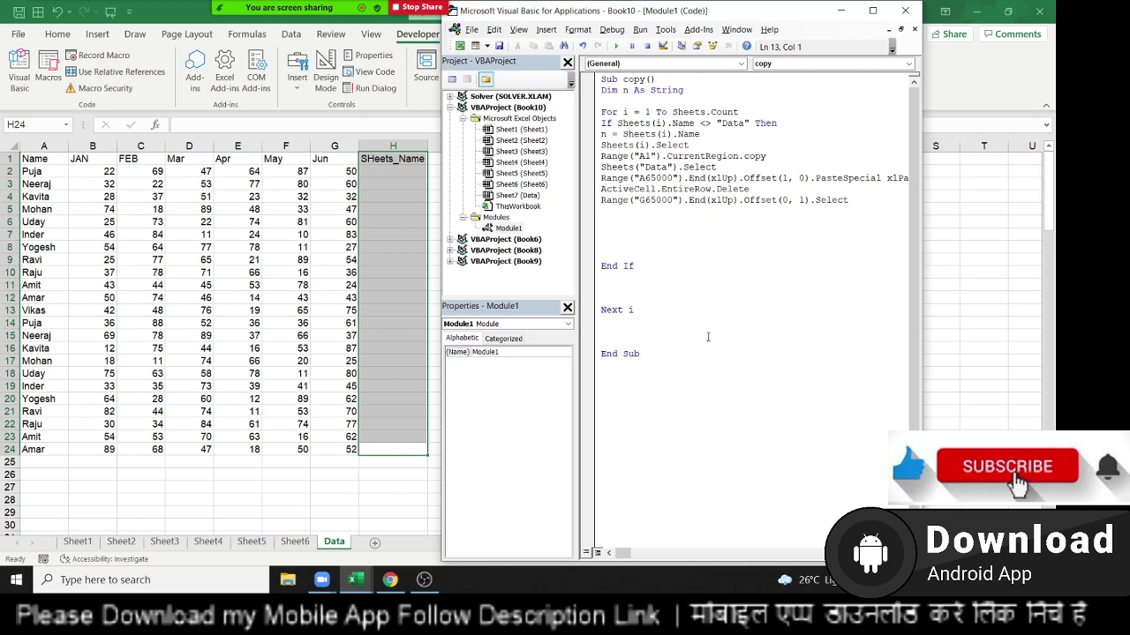
click(603, 200)
double_click(613, 200)
click(604, 200)
Add range(activecell,activecell.End(xlUp).Offset(1,0)) on the line after the G65000 select line
click(397, 449)
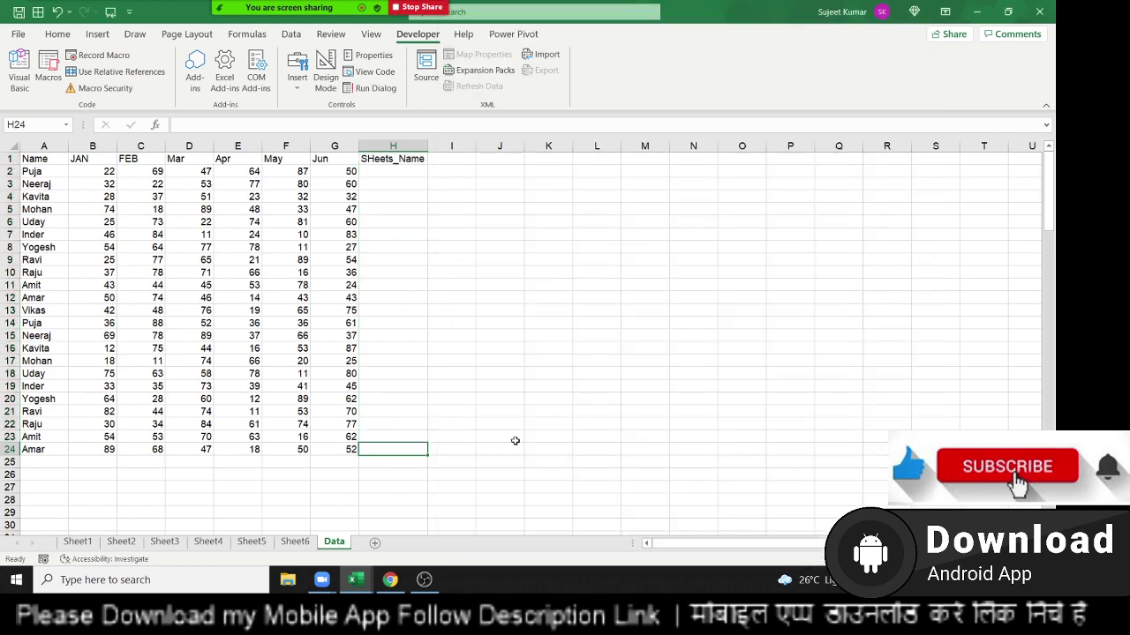
key(alt+F11)
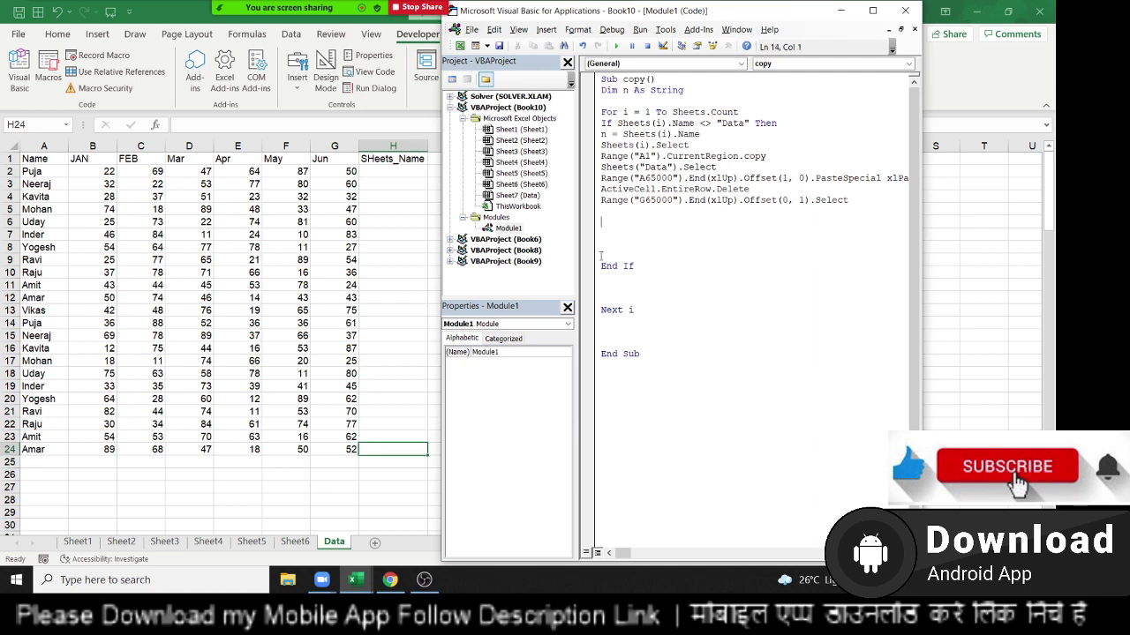
text(ra)
text(nge()
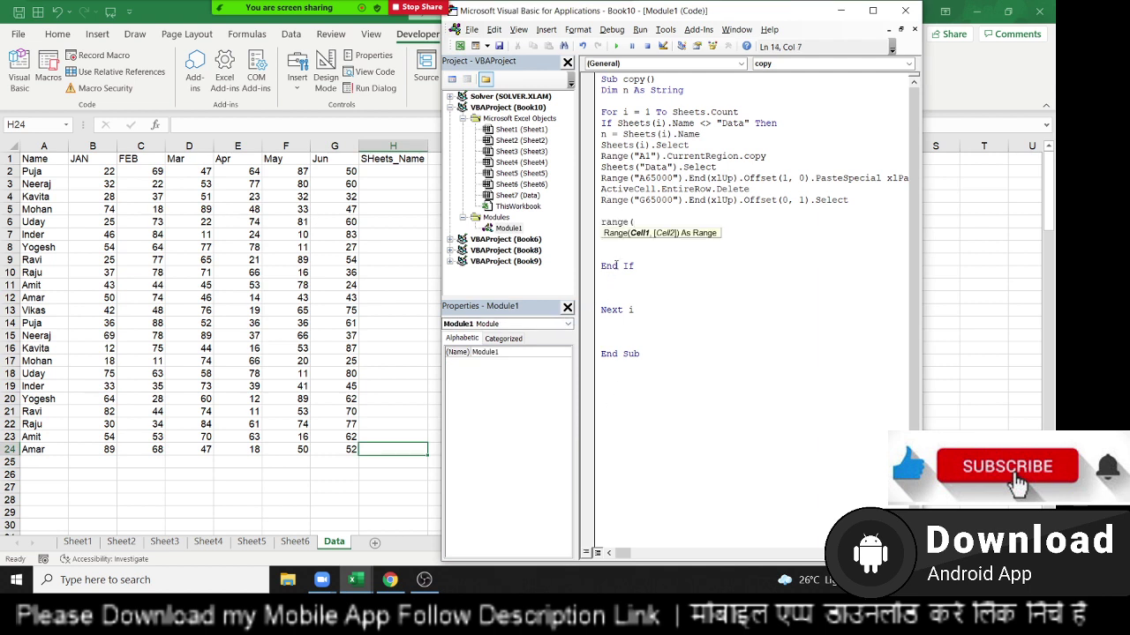
text(ac)
text(tive)
text(cell,)
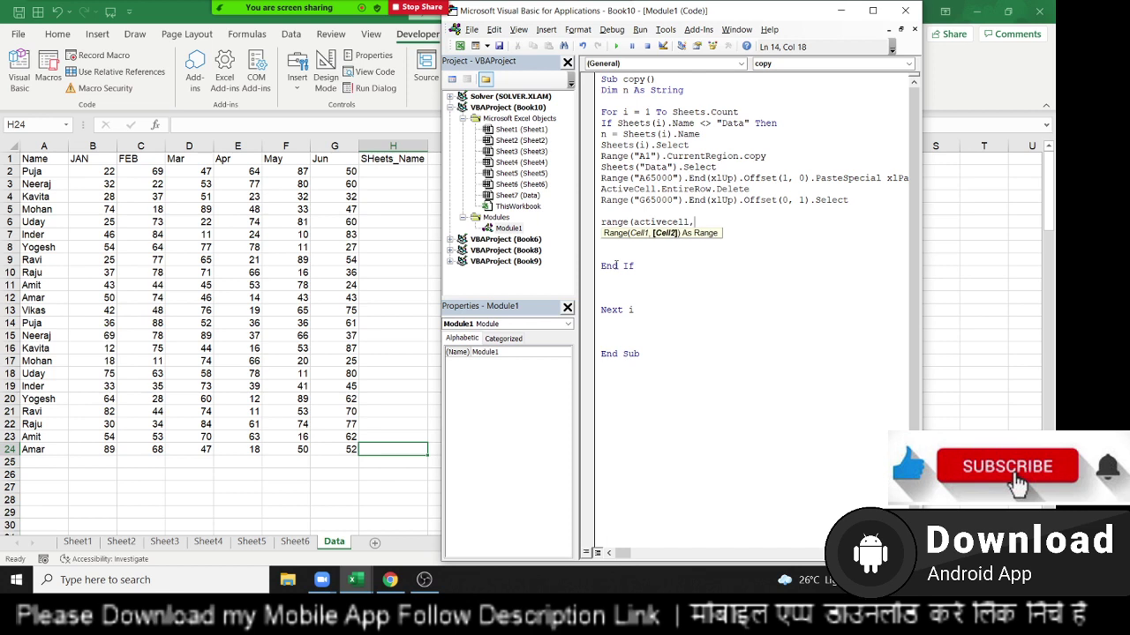
text(activec)
text(ell.em)
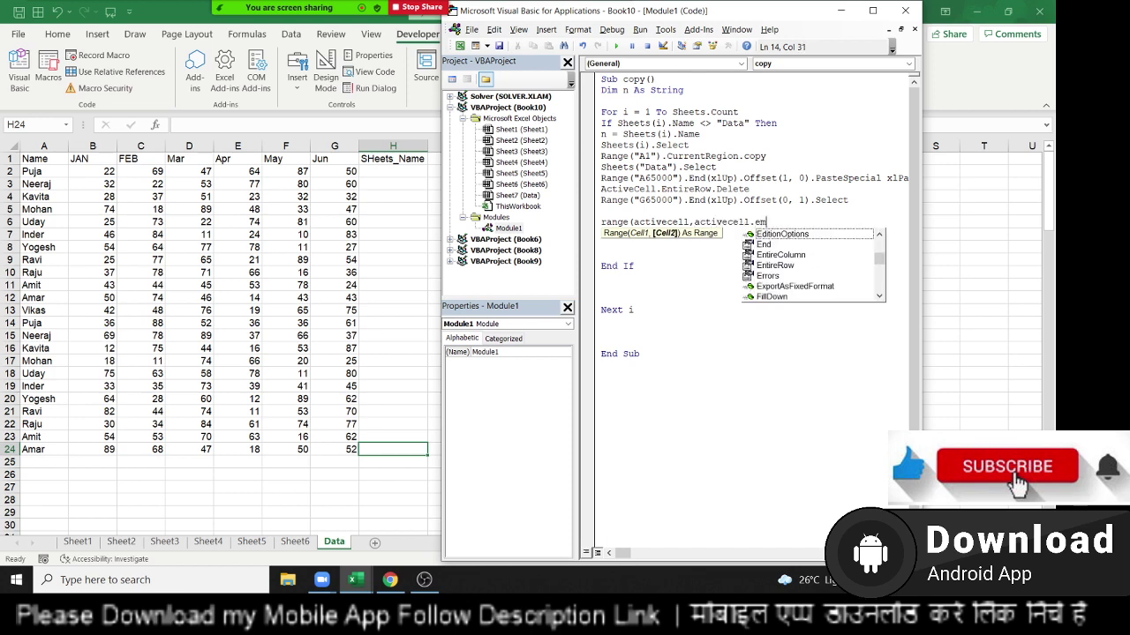
text(n)
key(Tab)
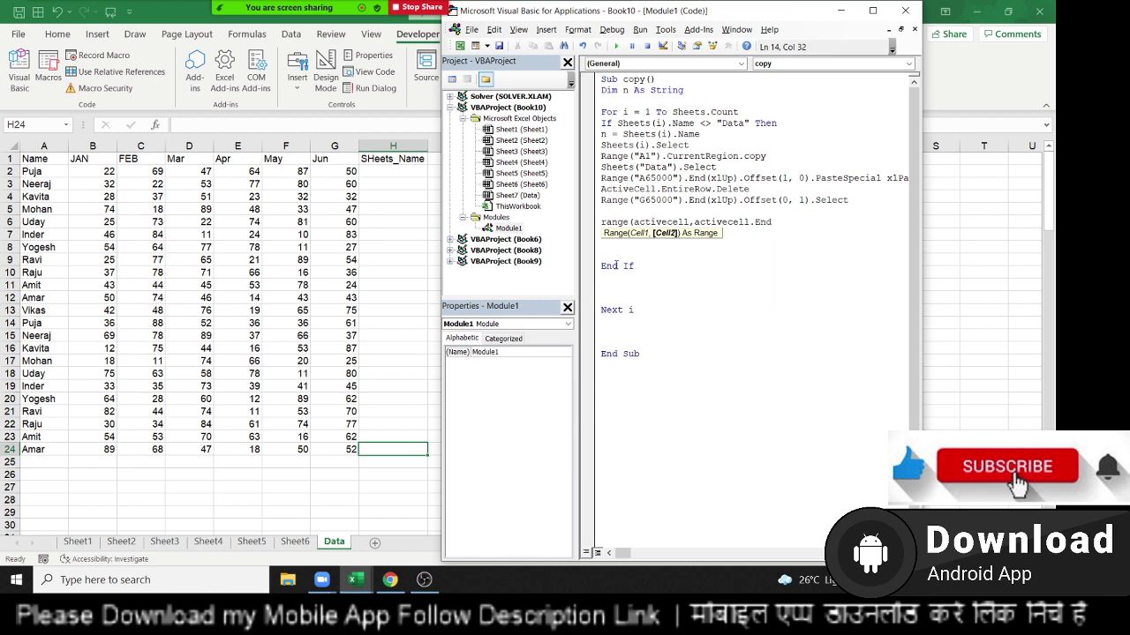
text((xlu)
key(Tab)
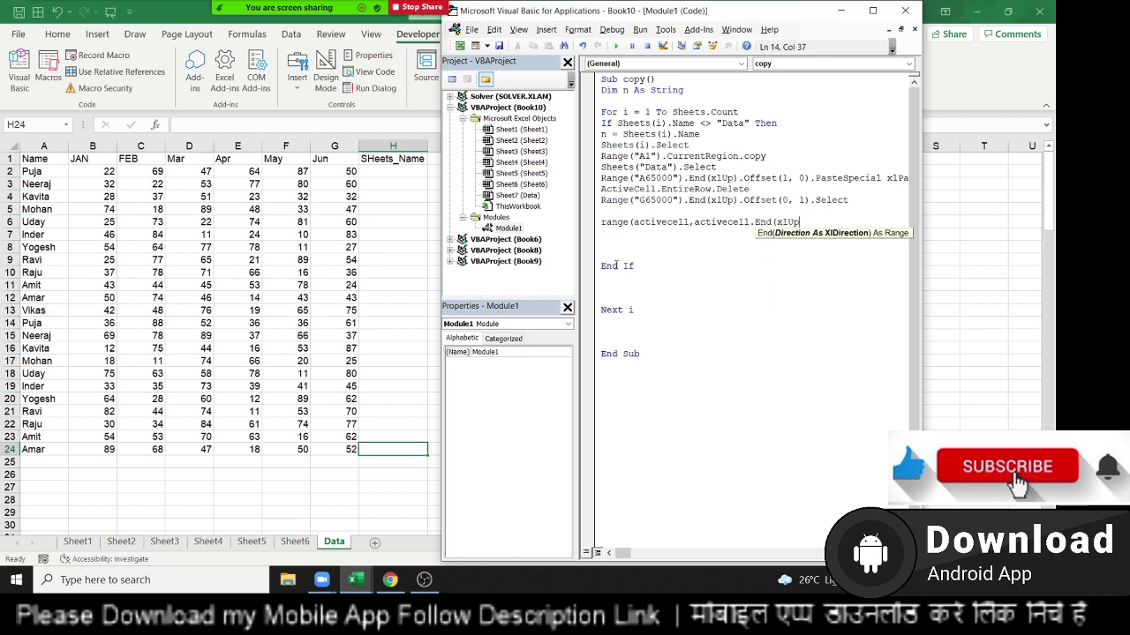
text())
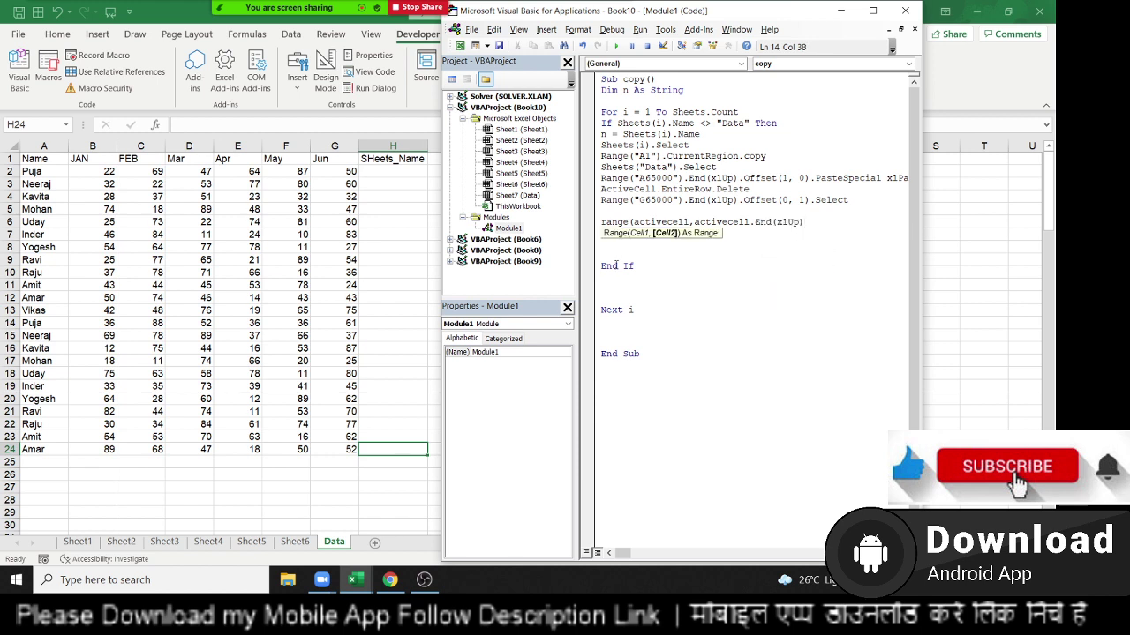
text(.of)
key(Tab)
text((1,)
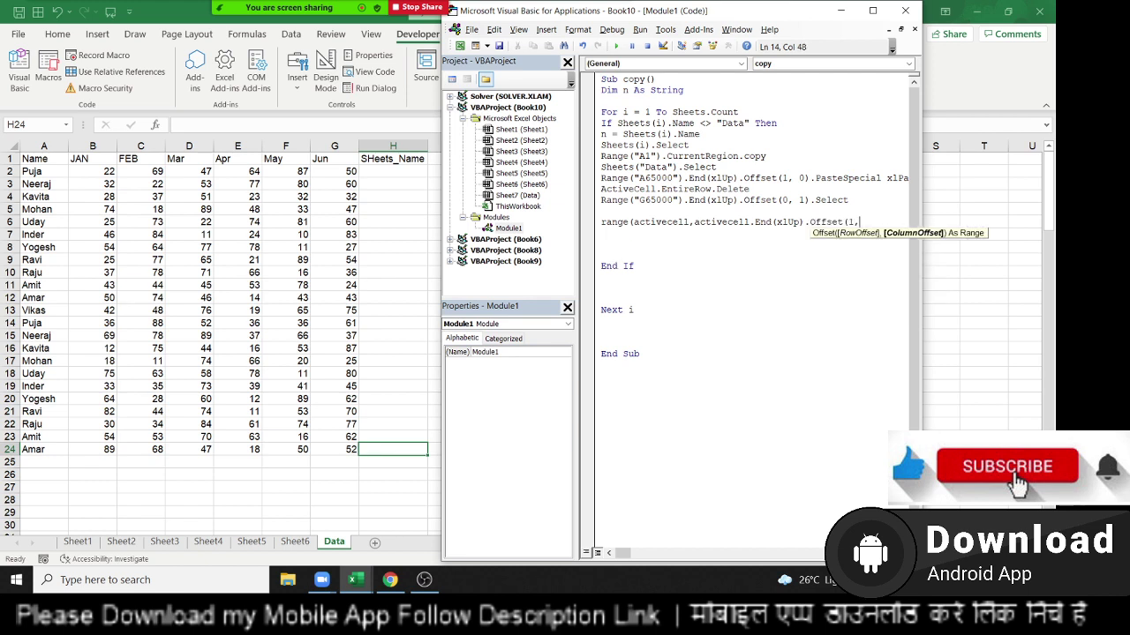
text(0)))
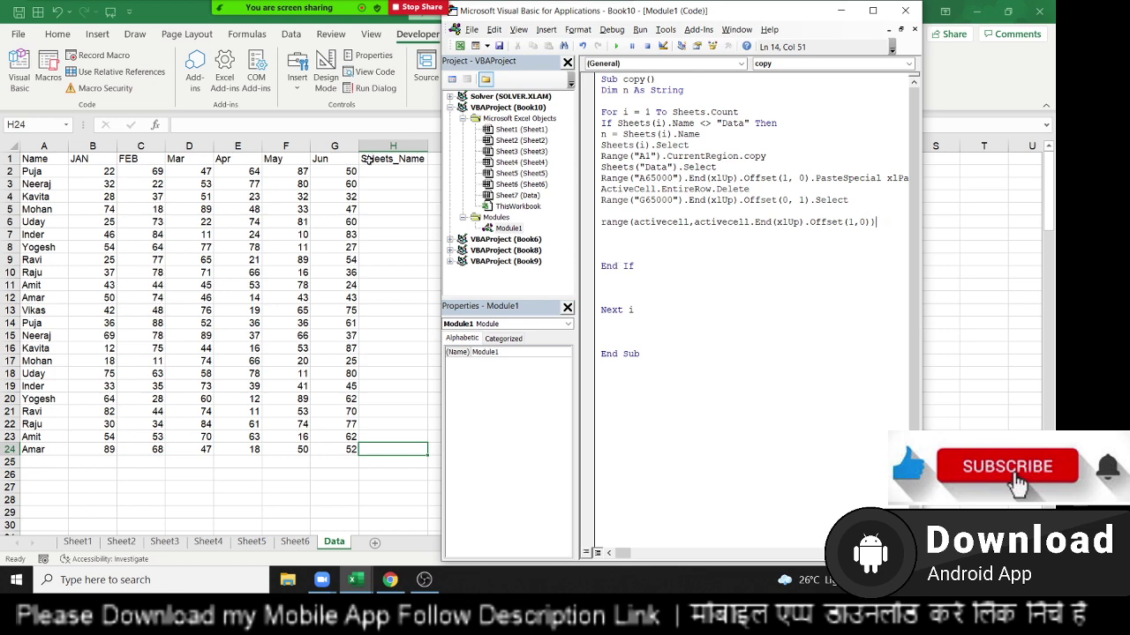
Check column H on the Excel sheet by selecting it from H1 to H24
key(shift+Up)
key(shift+Up)
key(shift+Up)
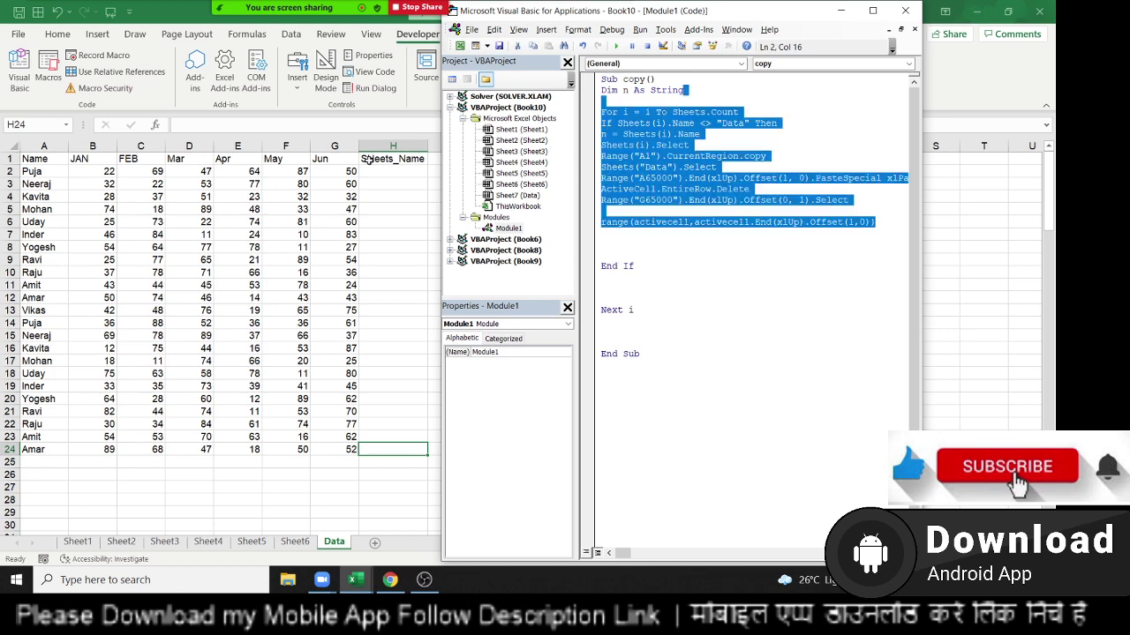
click(374, 451)
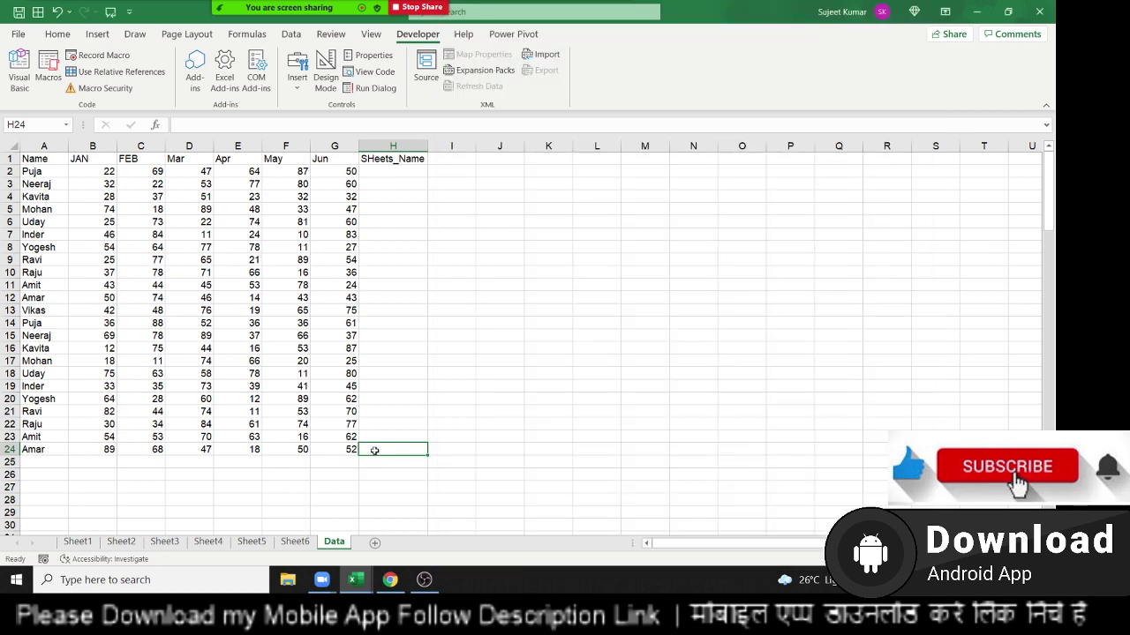
key(shift+Up)
key(shift+Up)
key(shift+Up)
key(shift+Up)
key(shift+Up)
key(shift+Up)
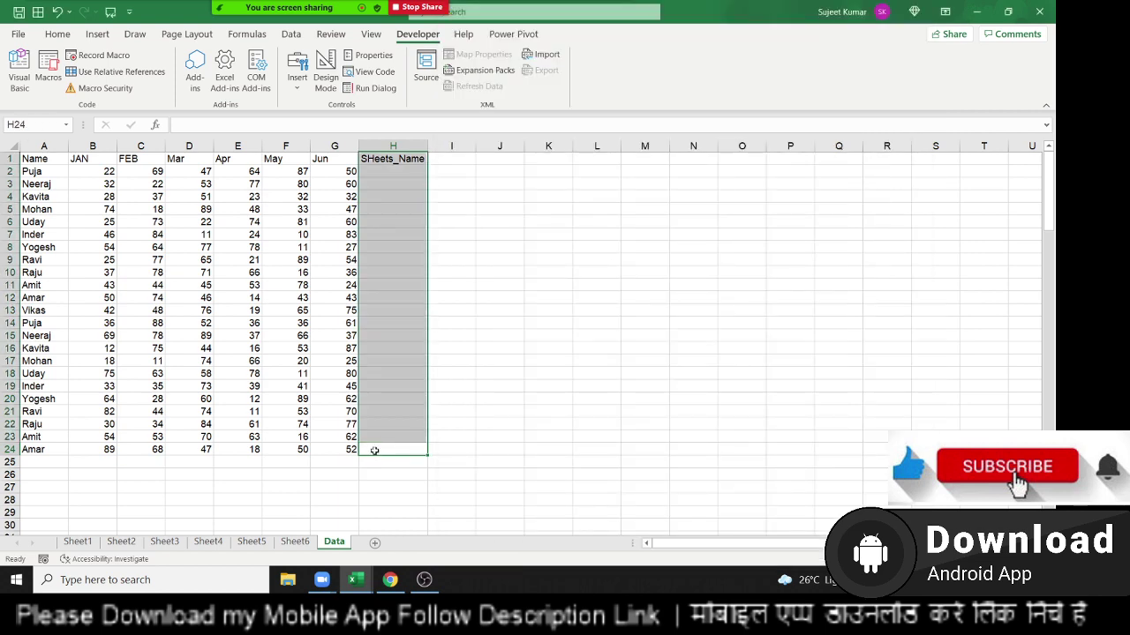
key(ctrl+shift+Down)
key(ctrl+Up)
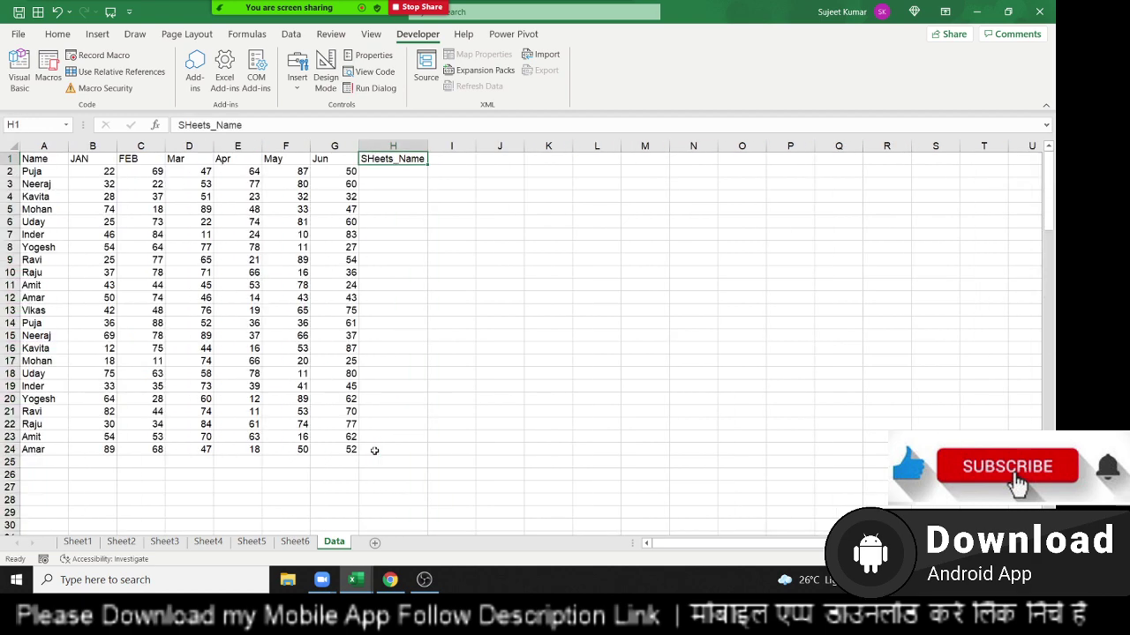
click(374, 451)
key(ctrl+shift+Up)
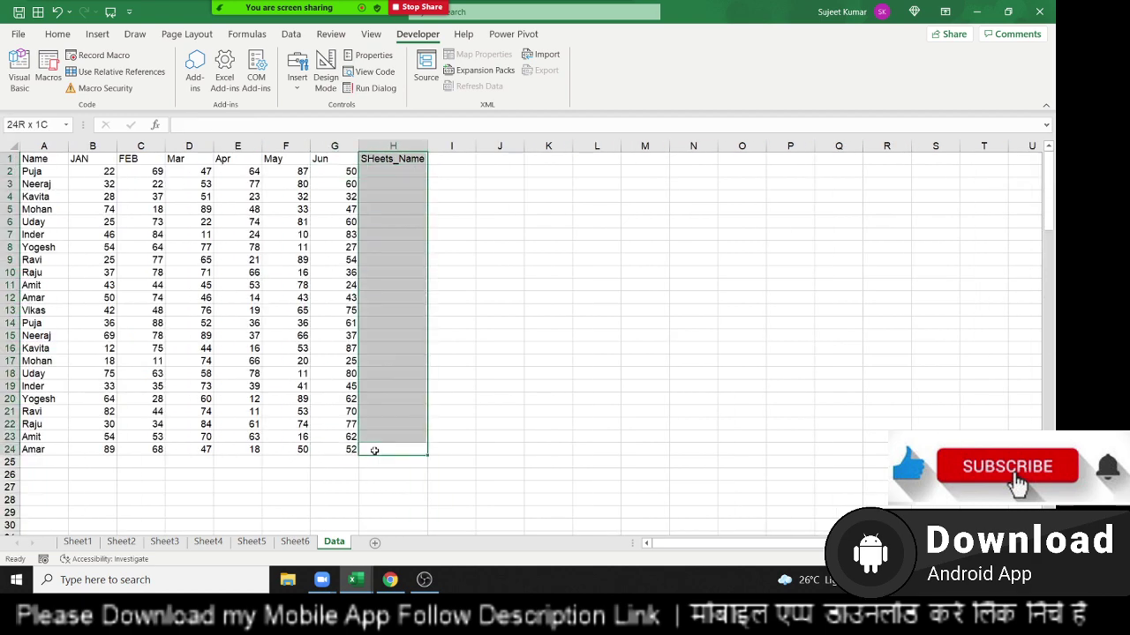
After the compile error, finish the Range line with .Value = n
key(alt+F11)
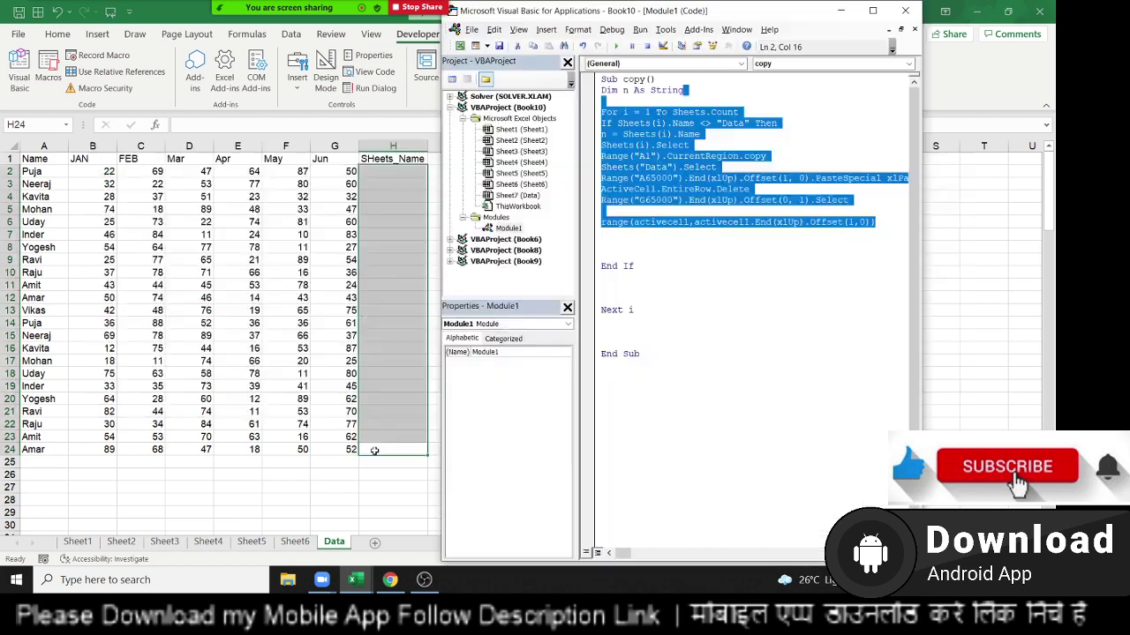
click(858, 230)
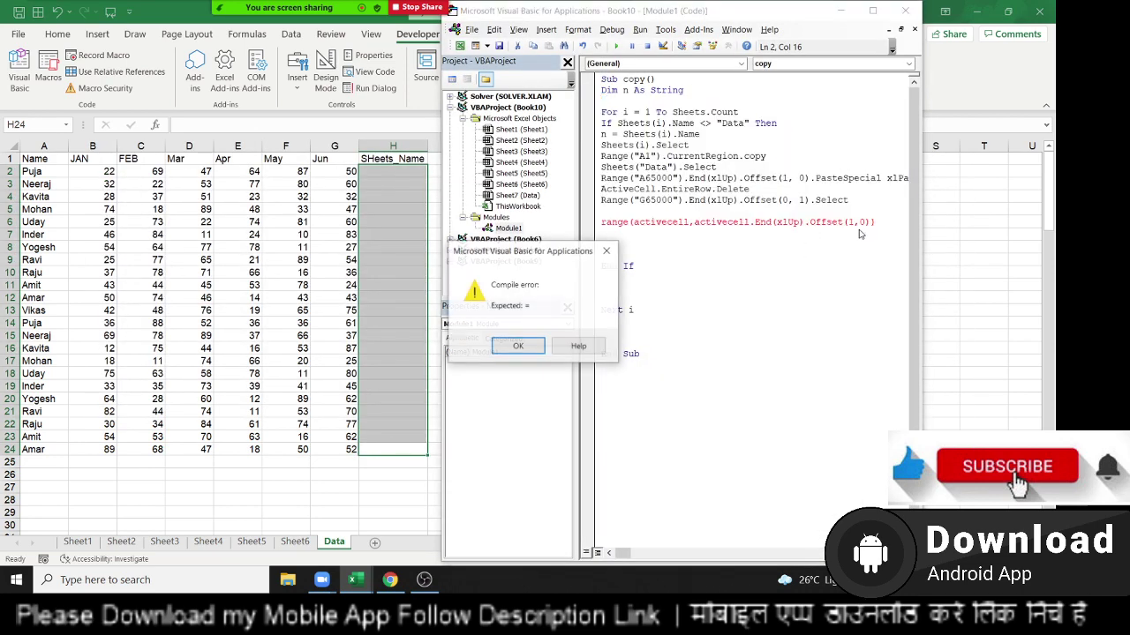
key(Return)
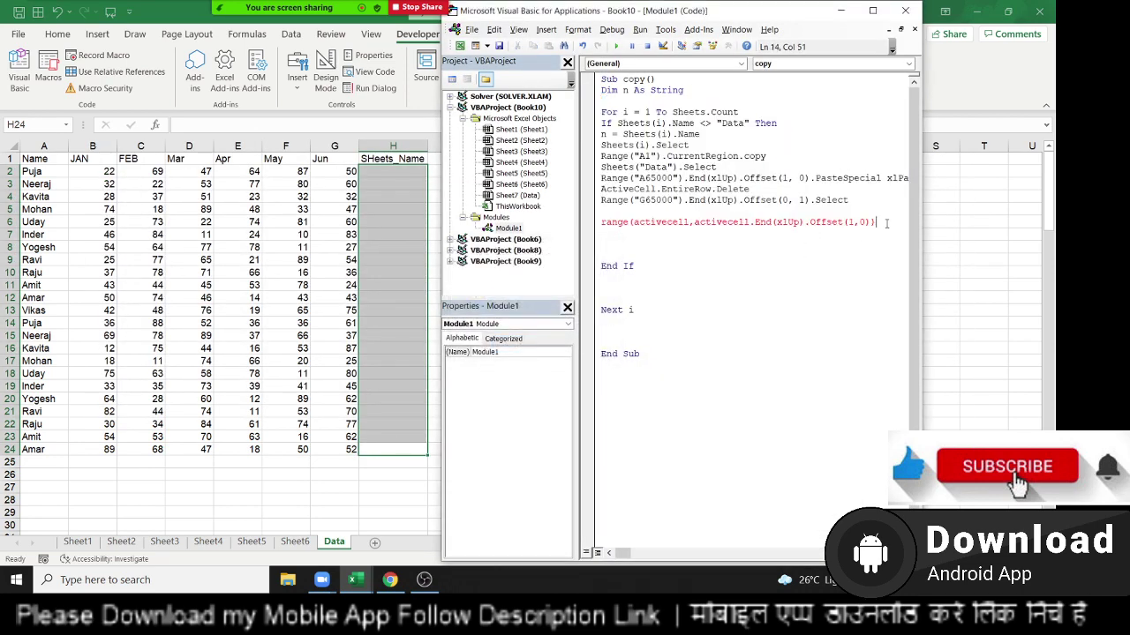
text(.)
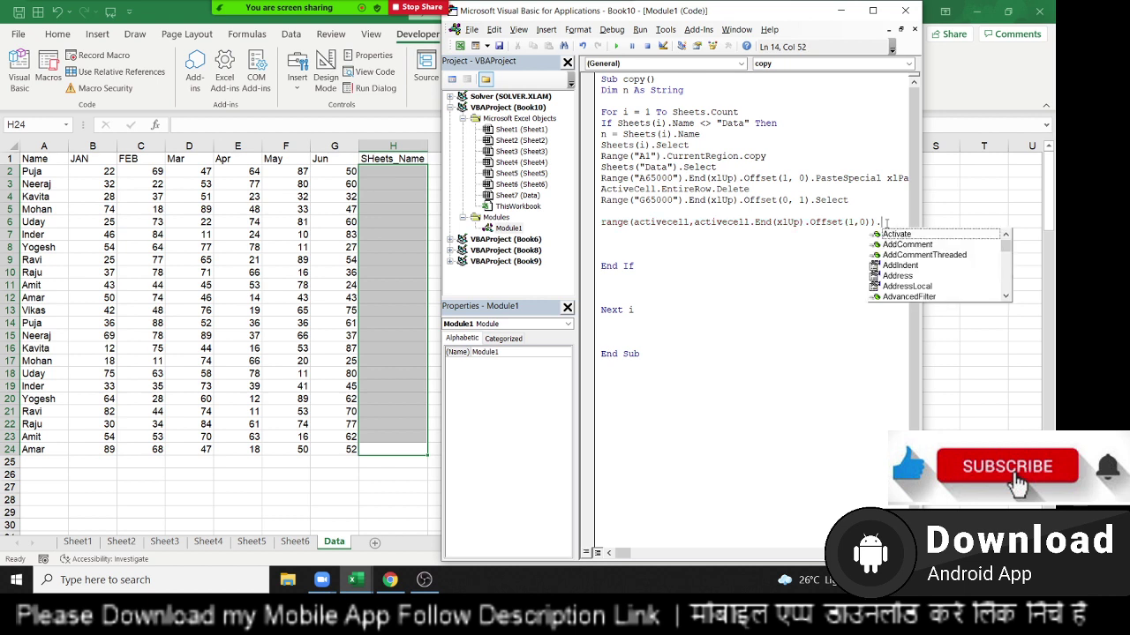
text(v)
text(a)
key(Tab)
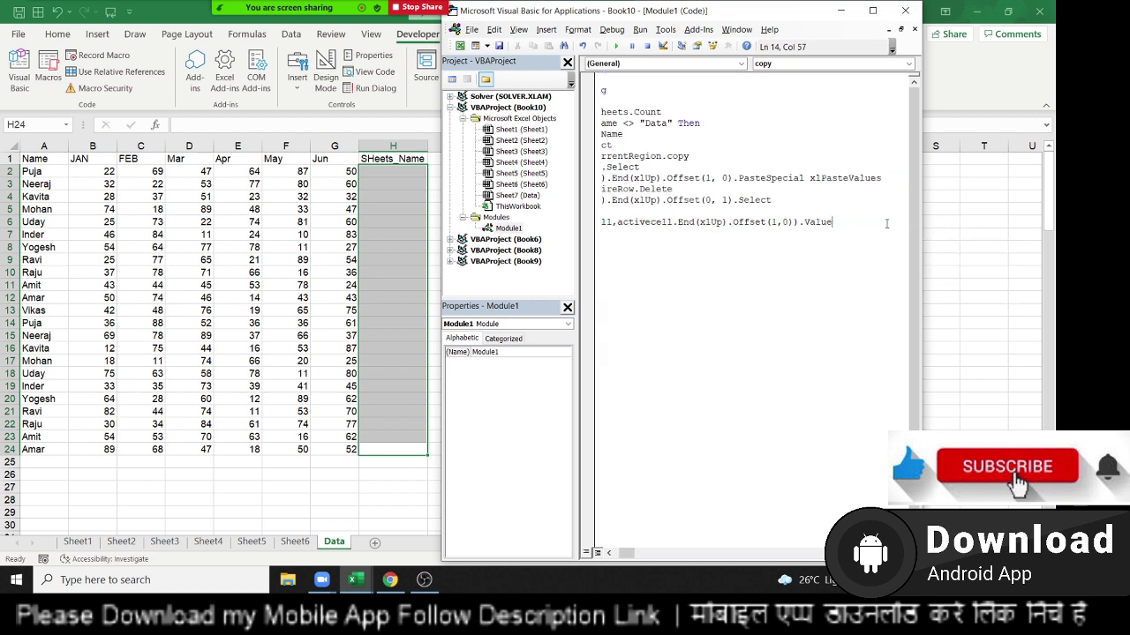
text(n)
key(Left)
key(Left)
key(Left)
key(Left)
key(Left)
key(Left)
key(Left)
key(Left)
key(Left)
key(Left)
key(Left)
key(Left)
Delete the blank lines so the Range line sits directly above End If
drag(922, 249, 1039, 241)
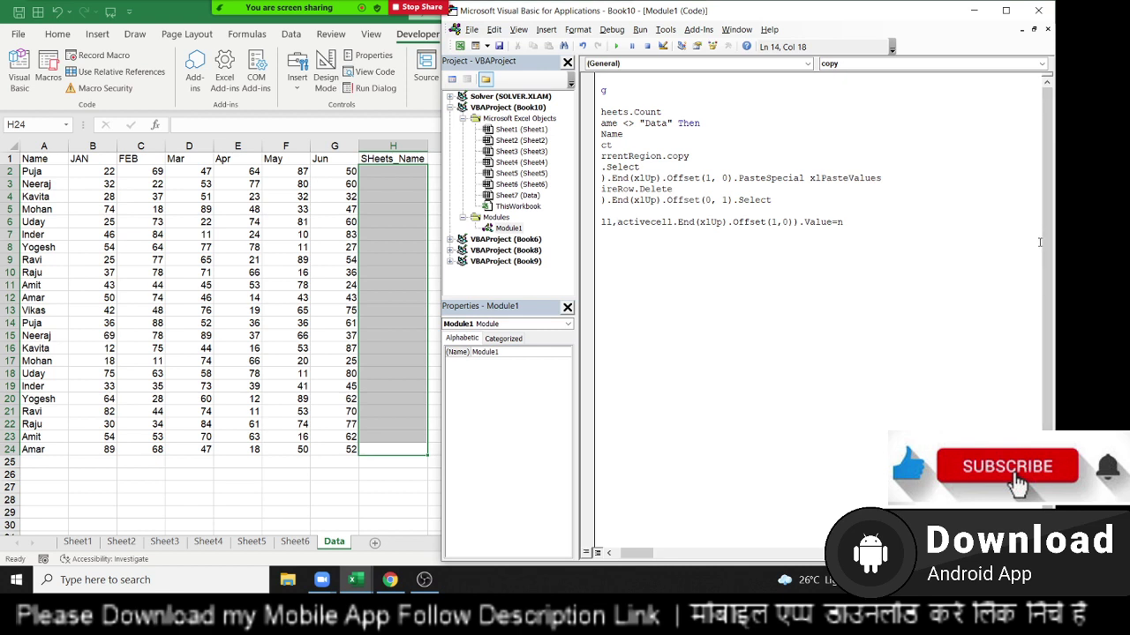
click(759, 282)
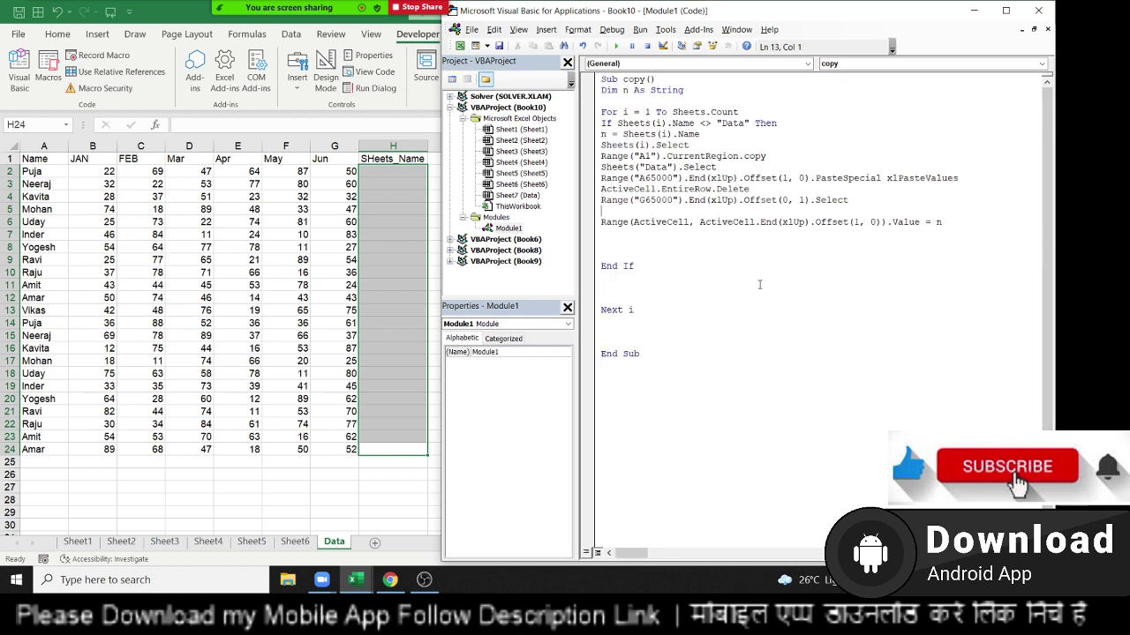
key(BackSpace)
key(Down)
key(Delete)
key(Delete)
key(Delete)
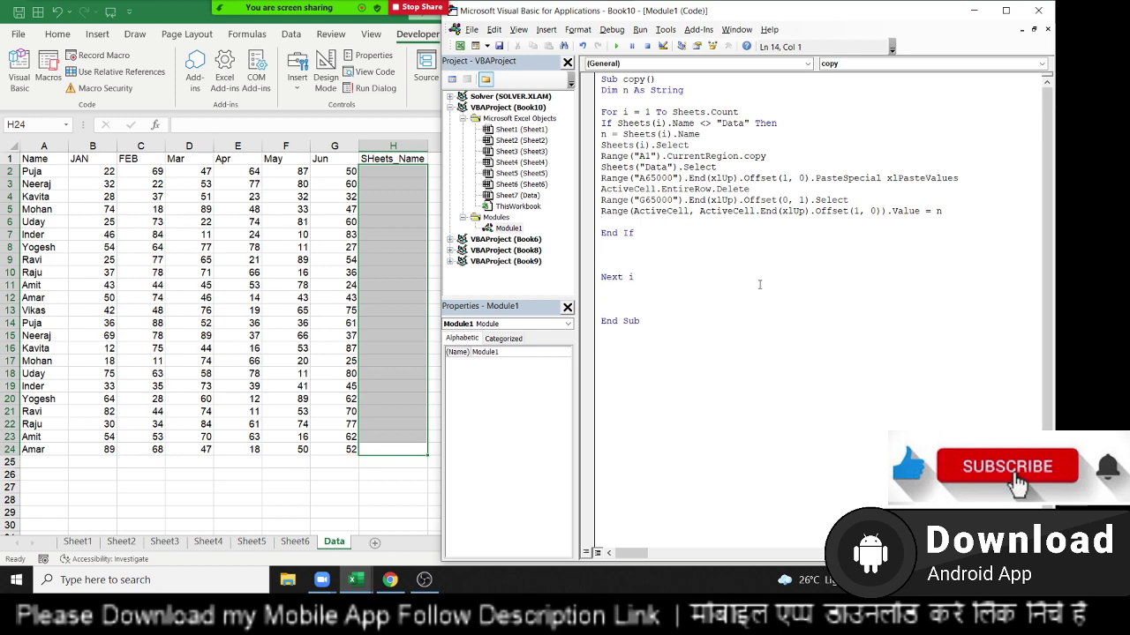
key(Delete)
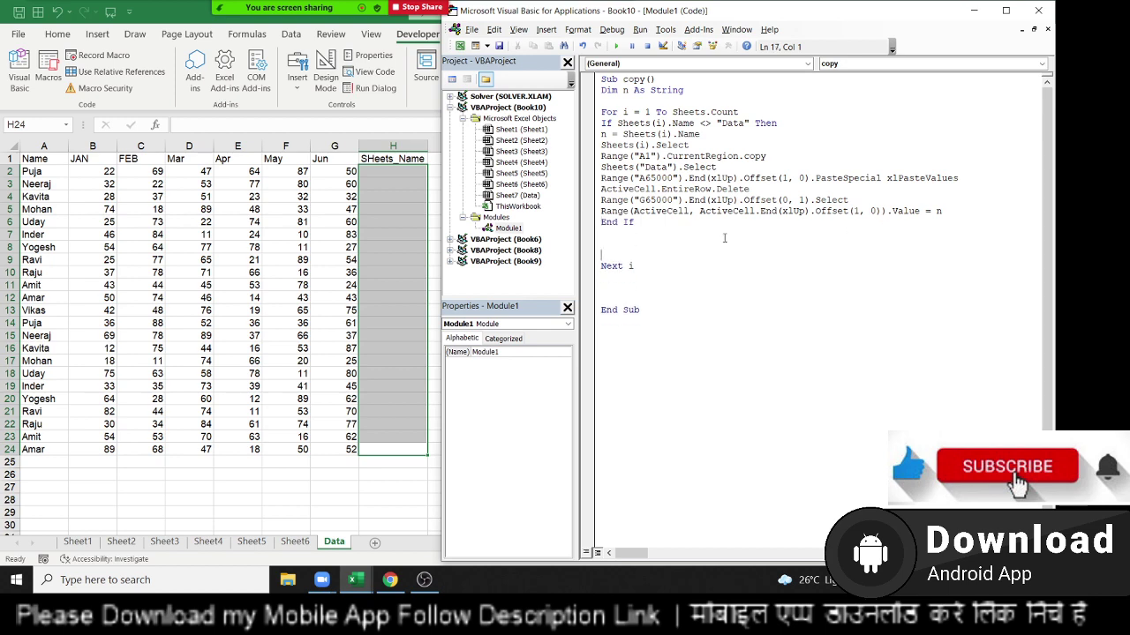
click(31, 172)
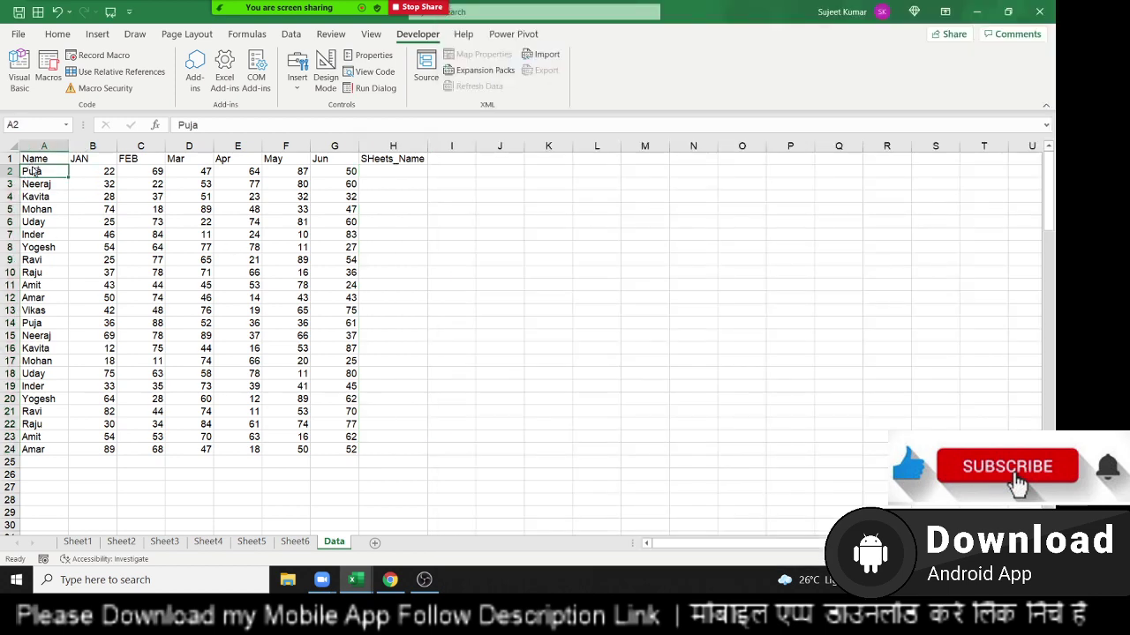
Clear the old rows A2:G24 on the Data sheet and run the copy macro
key(ctrl+shift+Right)
key(ctrl+shift+Down)
key(Delete)
key(alt+F11)
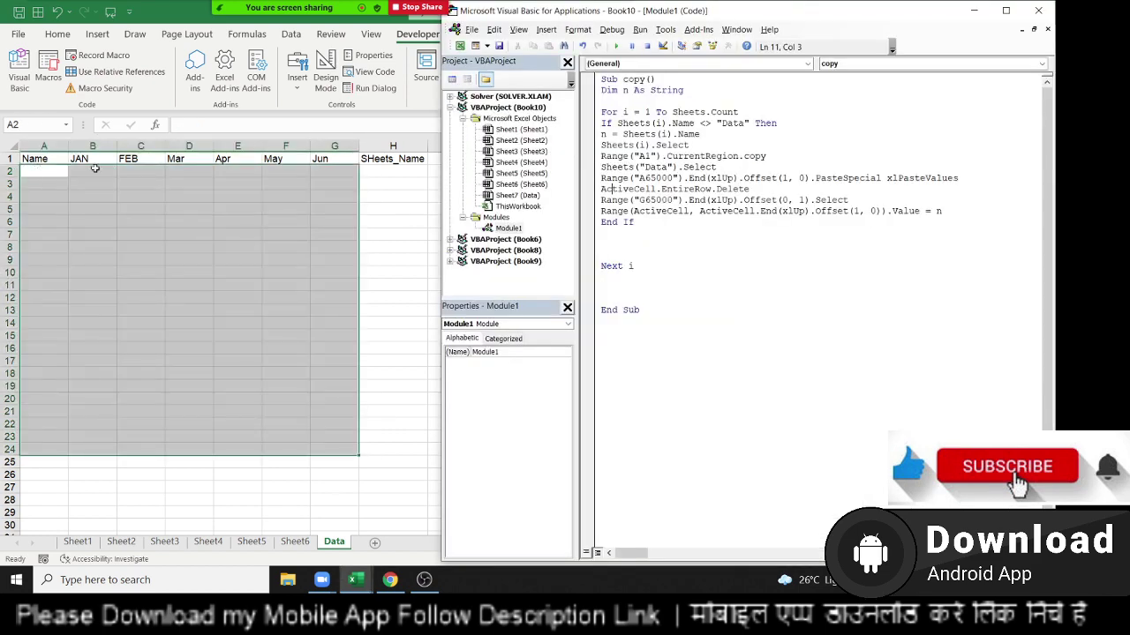
click(624, 145)
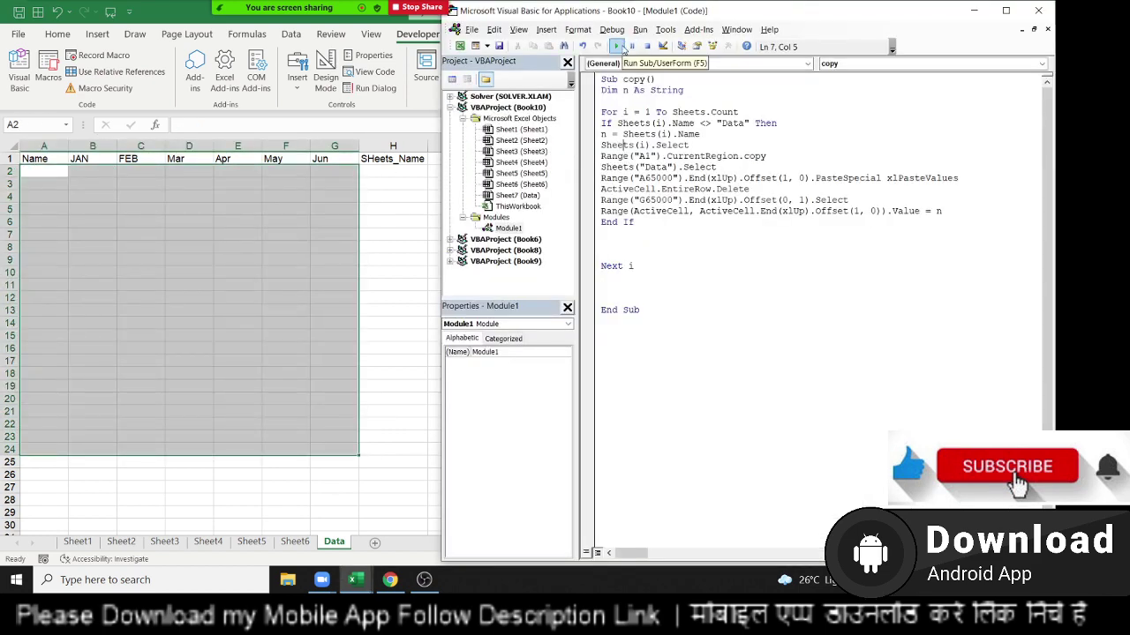
click(623, 47)
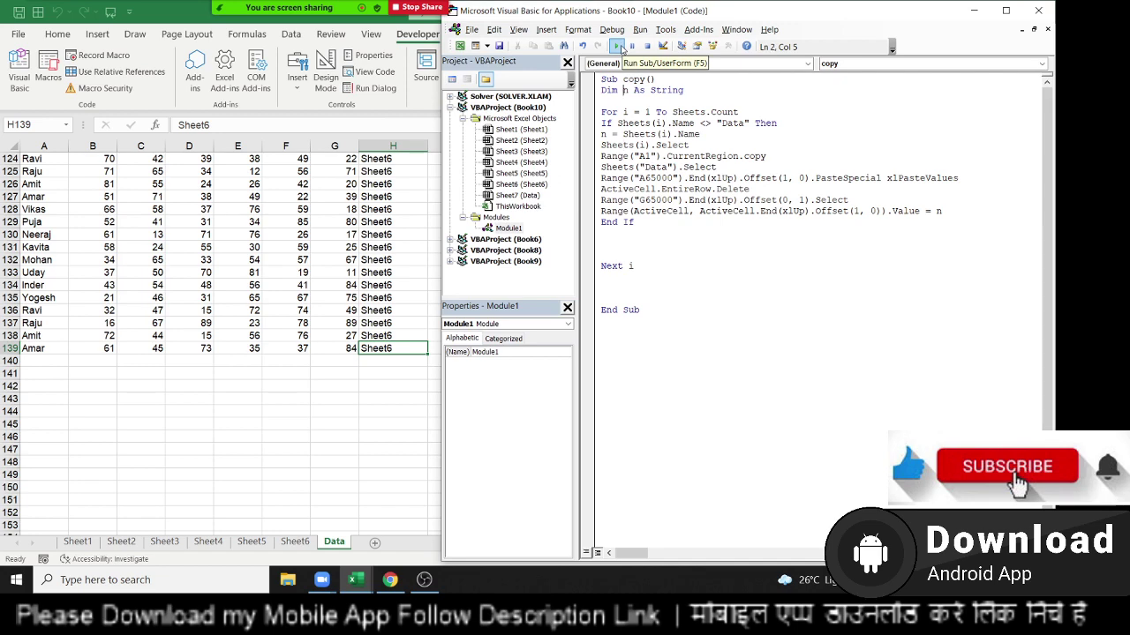
key(Up)
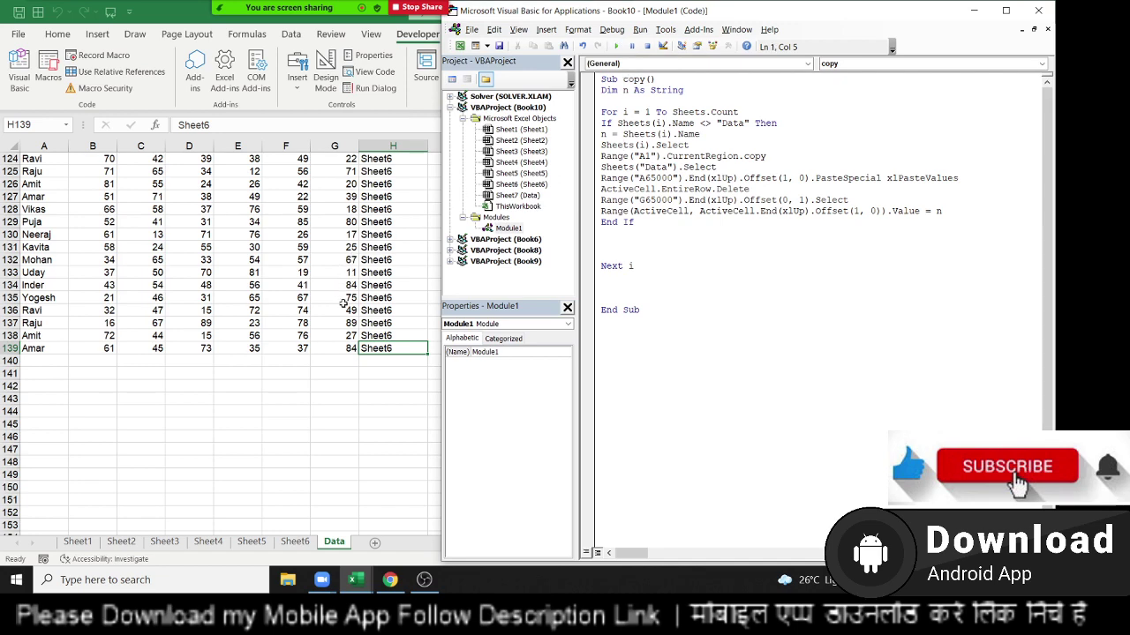
Verify the source sheet names, Sheet1 onward, down column H of the Data sheet
key(alt+F11)
key(ctrl+Up)
key(Down)
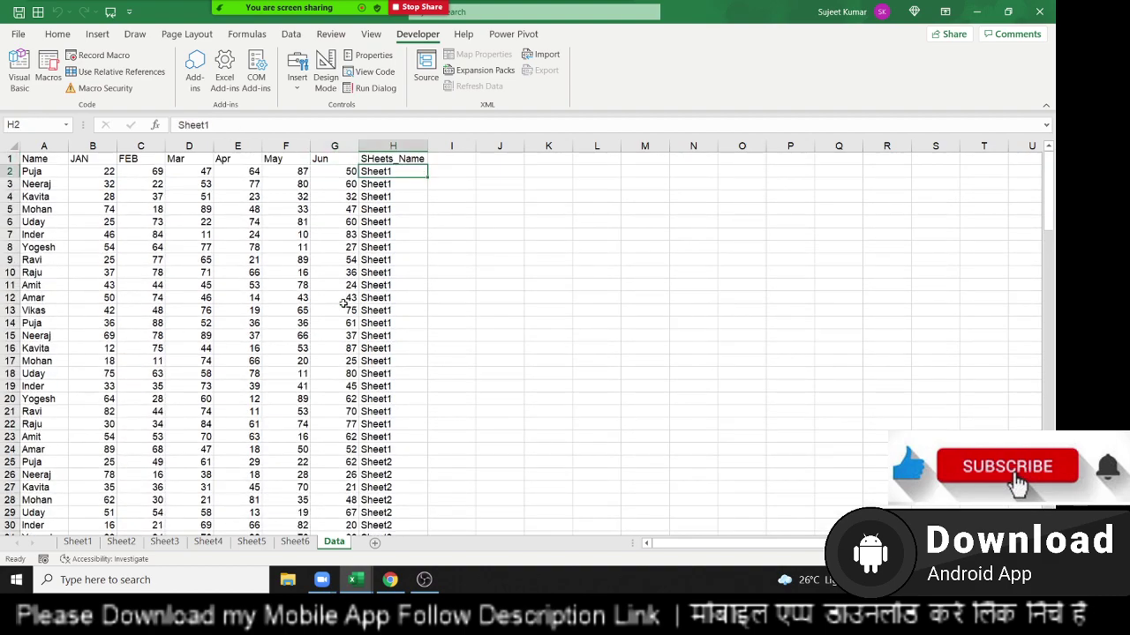
key(Down)
key(Down)
key(Down)
key(Down)
key(Down)
key(Down)
key(Down)
key(Down)
key(Down)
key(Down)
key(Down)
key(Down)
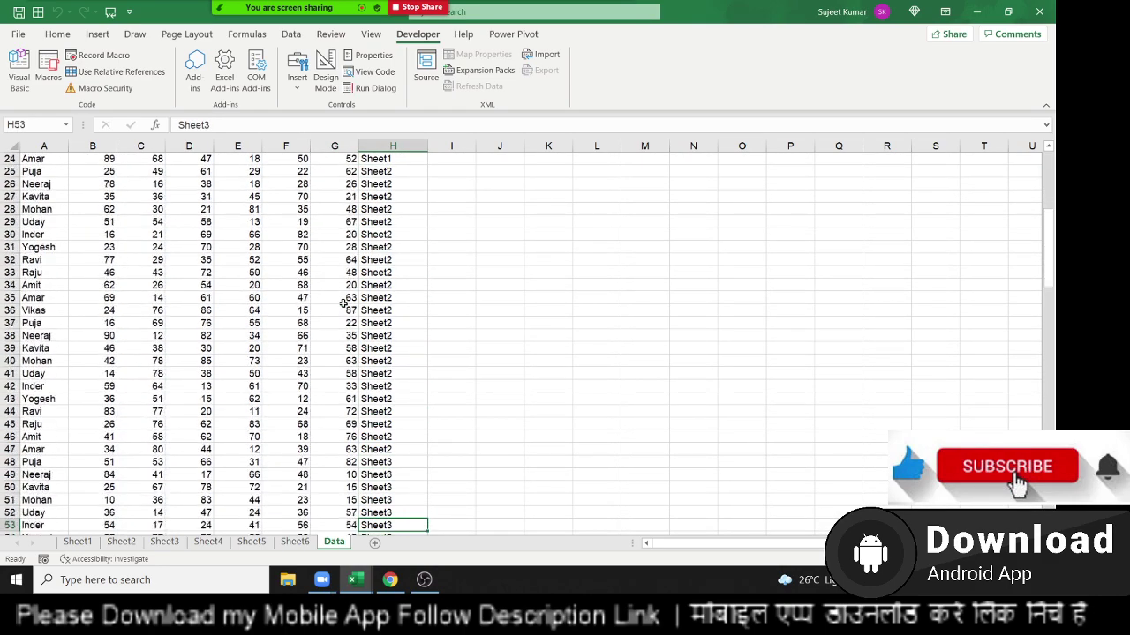
key(Down)
key(Down)
key(Down)
key(Down)
key(Down)
key(Down)
key(Down)
key(Down)
key(Down)
key(Down)
key(Down)
key(Down)
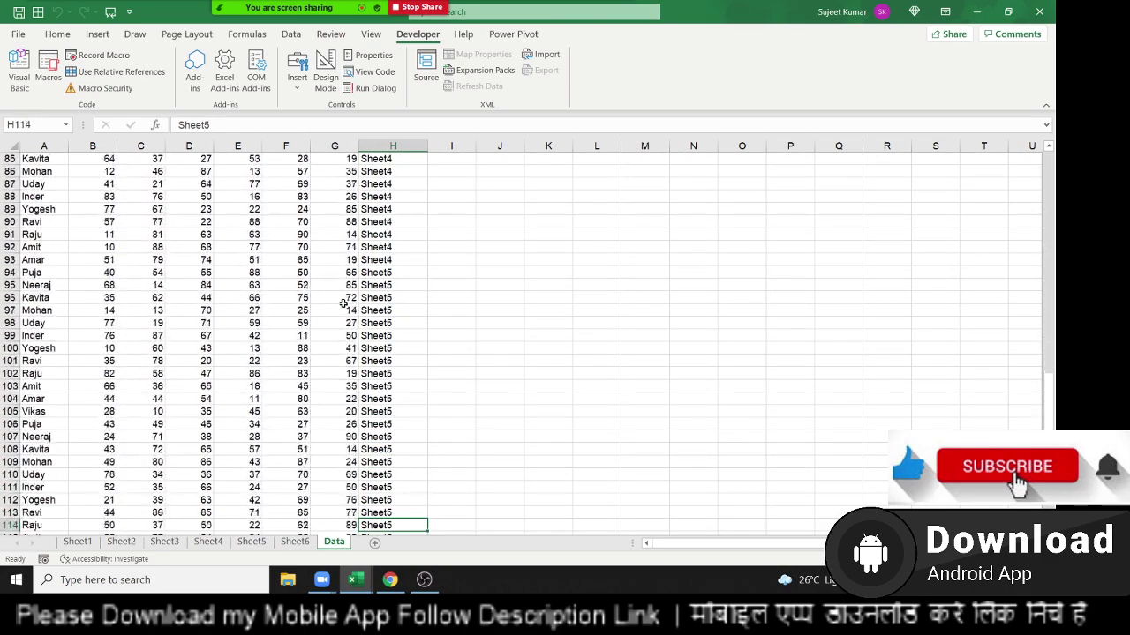
key(Down)
key(Down)
key(Down)
key(Down)
key(Down)
key(Down)
key(ctrl+Up)
key(alt+F11)
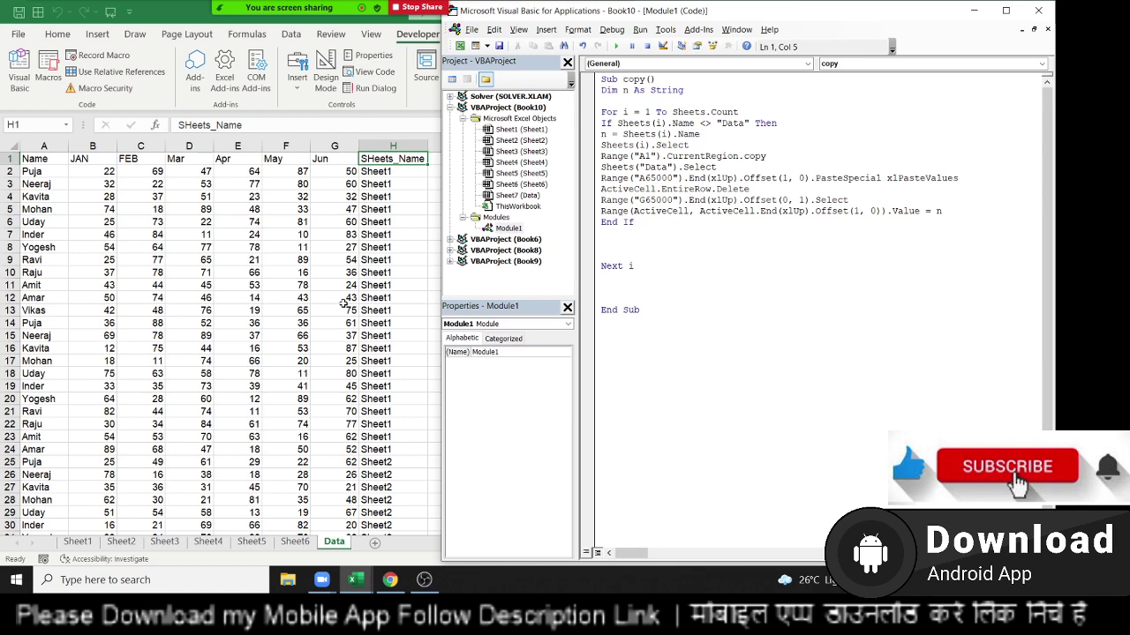
key(alt+Tab)
key(Down)
key(Left)
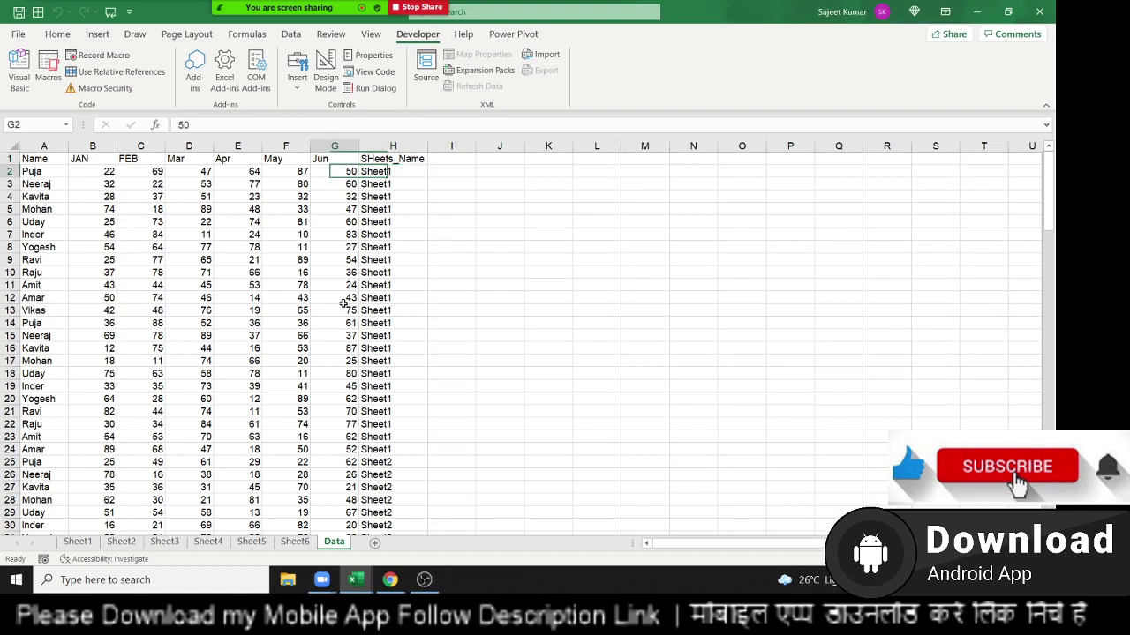
key(Left)
key(Left)
key(Left)
key(Left)
key(Left)
key(Left)
key(ctrl+shift+Right)
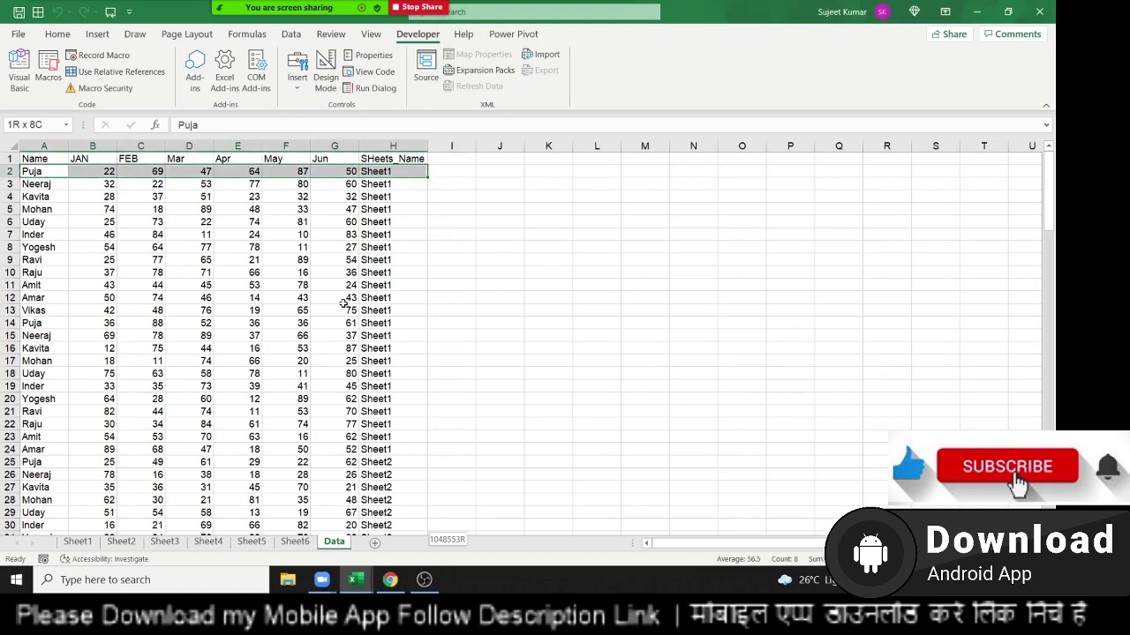
key(ctrl+shift+Down)
key(Delete)
key(ctrl+Home)
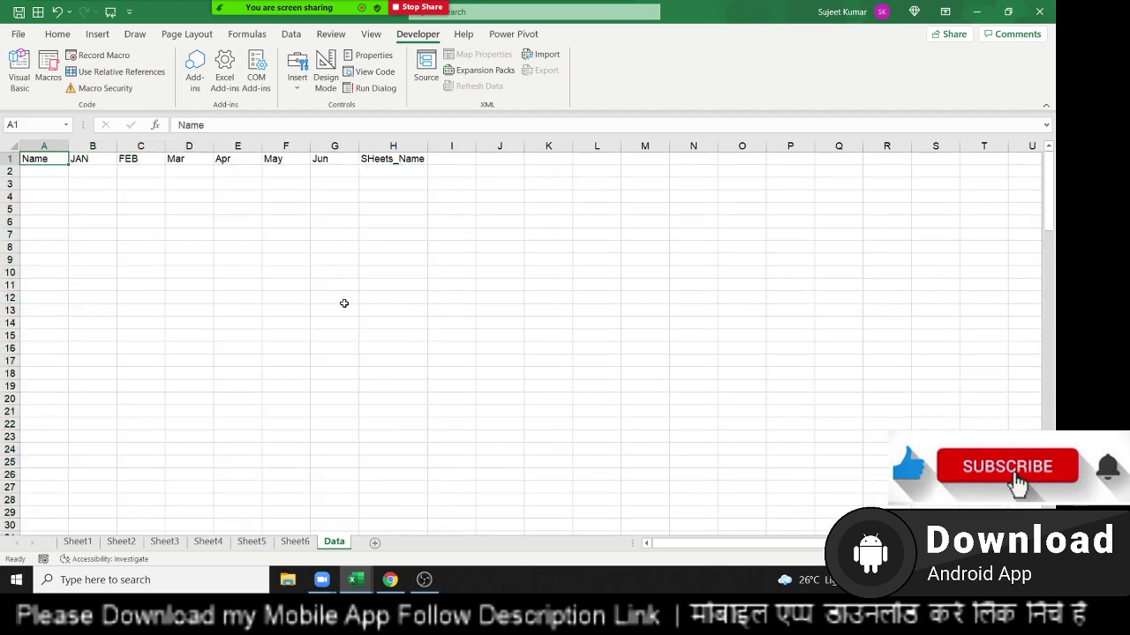
click(121, 541)
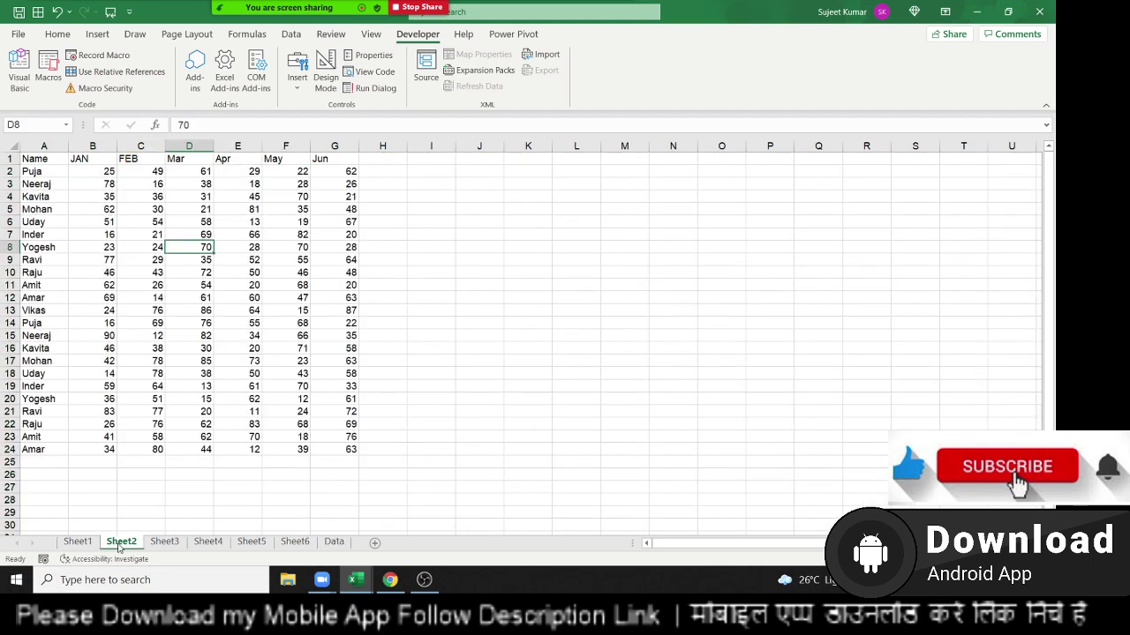
click(336, 542)
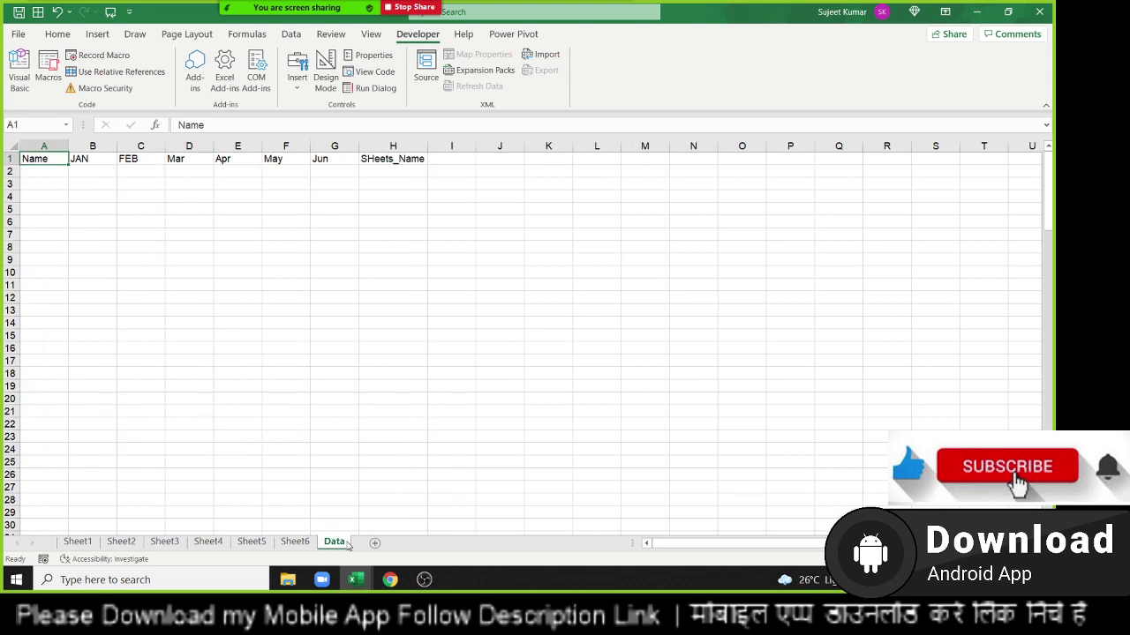
click(228, 547)
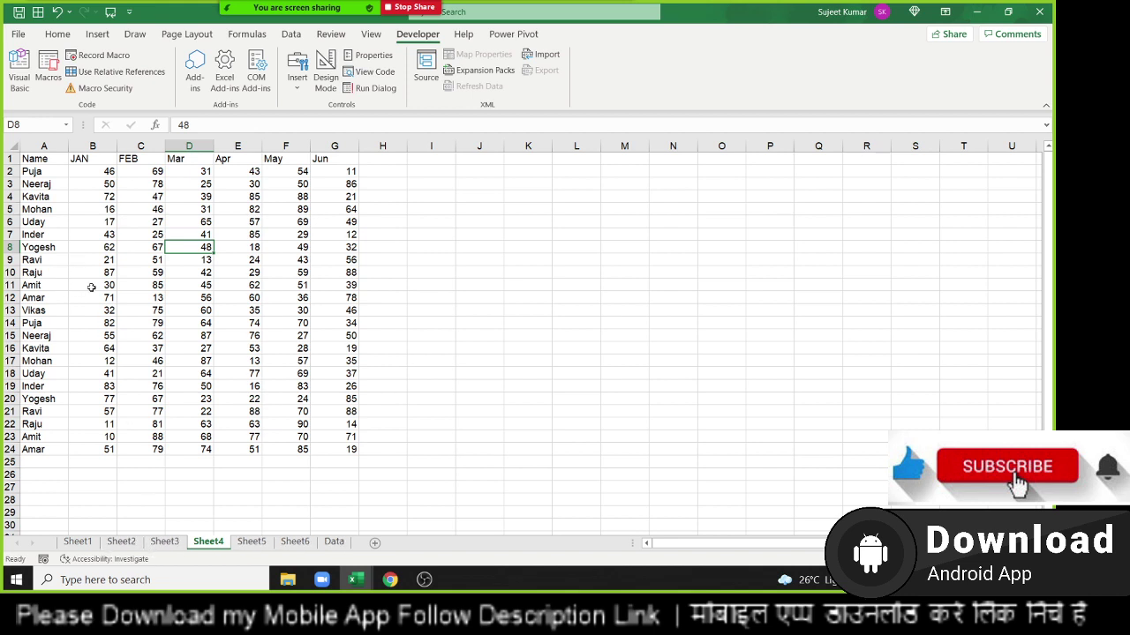
click(342, 542)
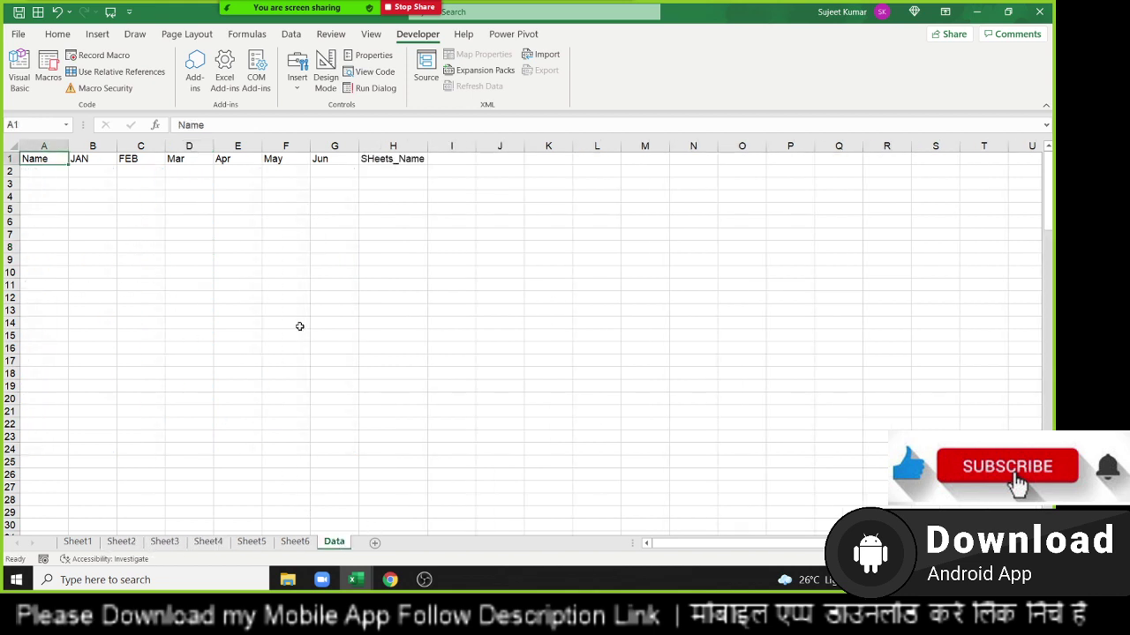
Move the May column to column C on both Sheet4 and Sheet6
click(212, 542)
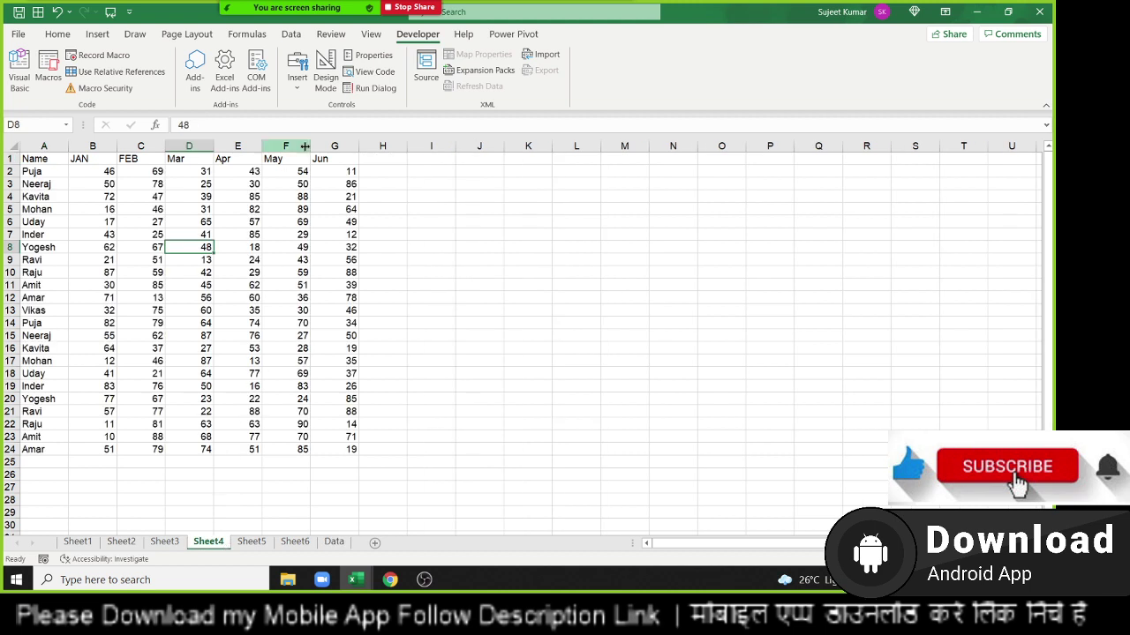
click(292, 141)
key(ctrl+c)
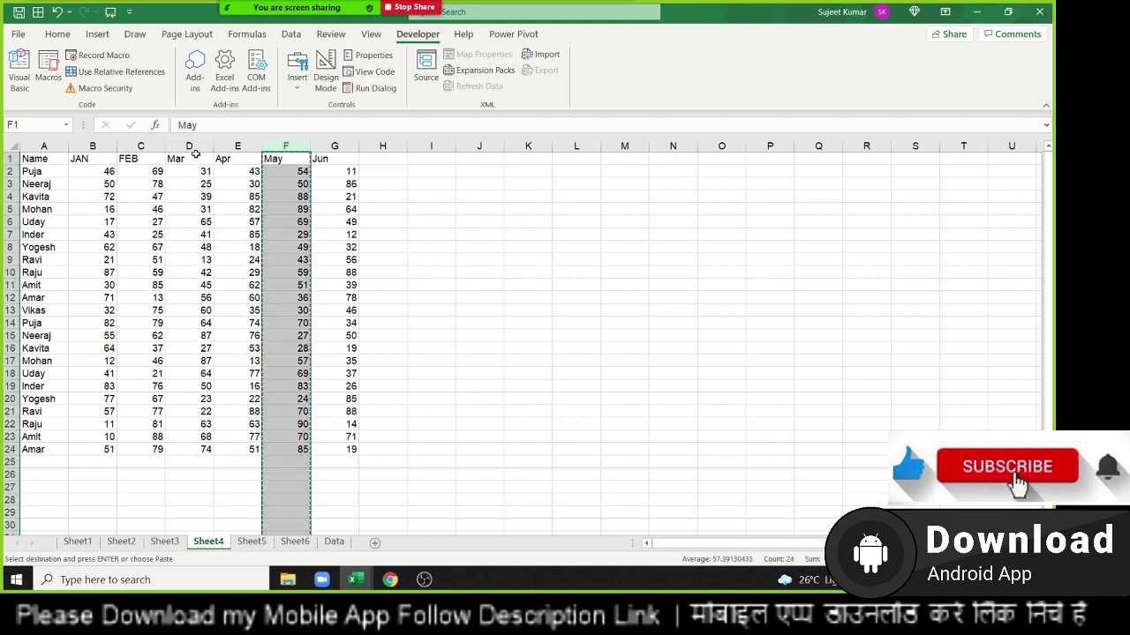
click(139, 147)
key(ctrl+plus)
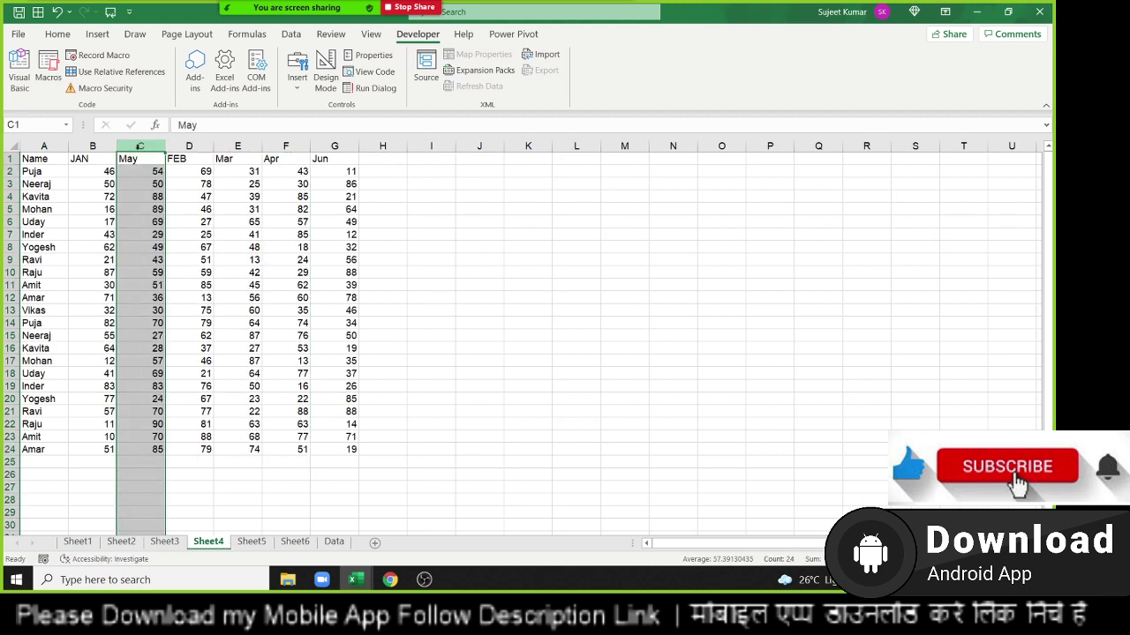
click(255, 374)
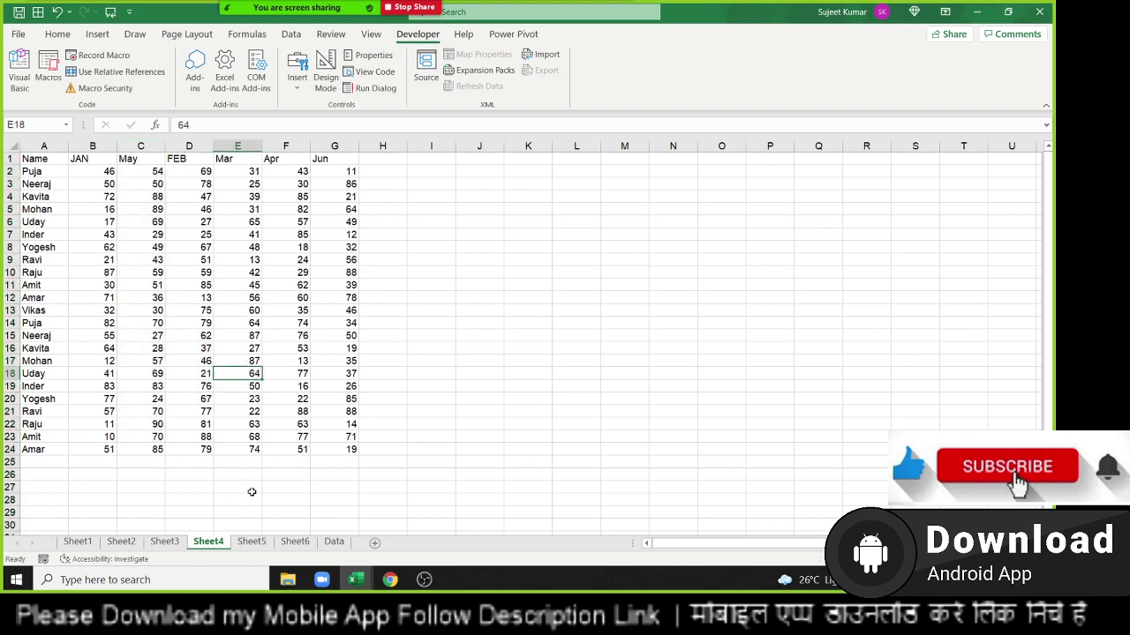
click(294, 542)
click(287, 144)
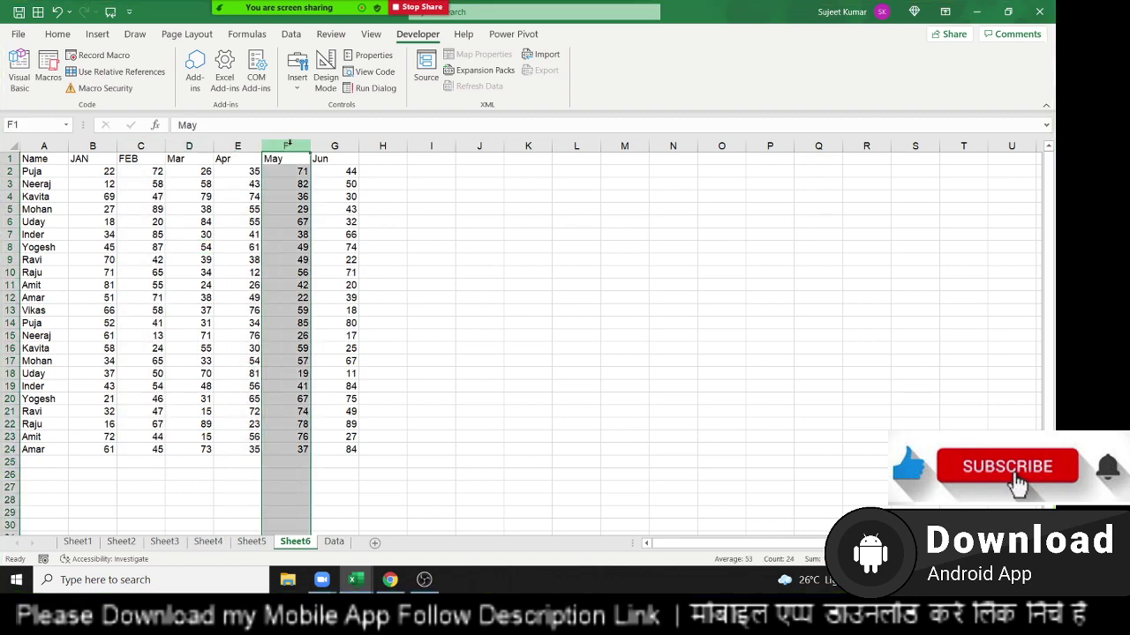
key(ctrl+x)
click(139, 146)
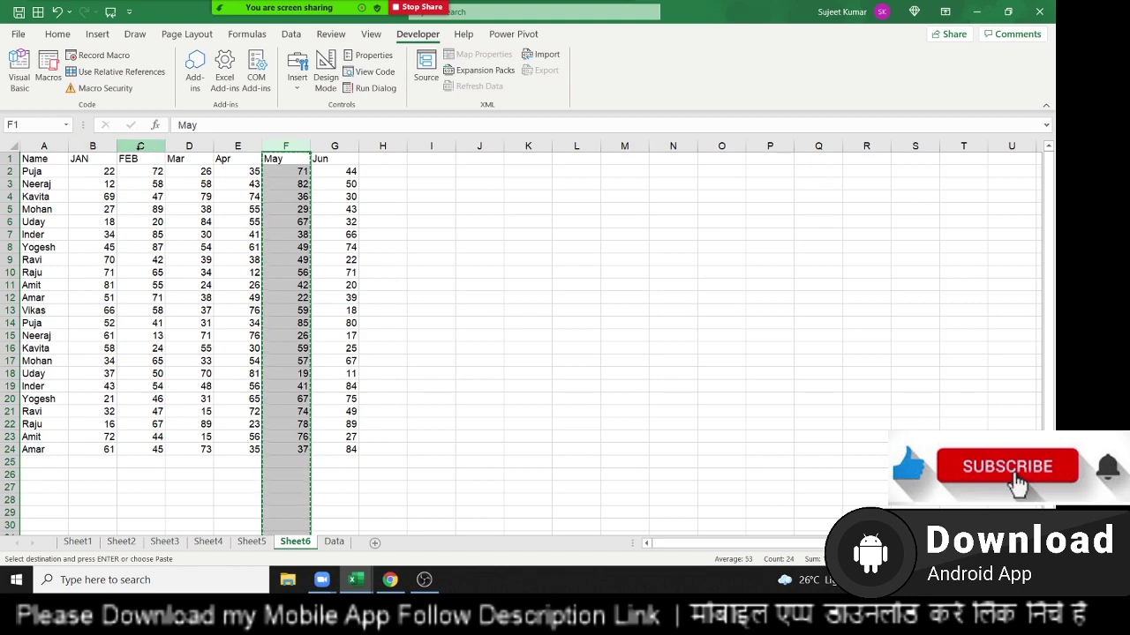
key(ctrl+plus)
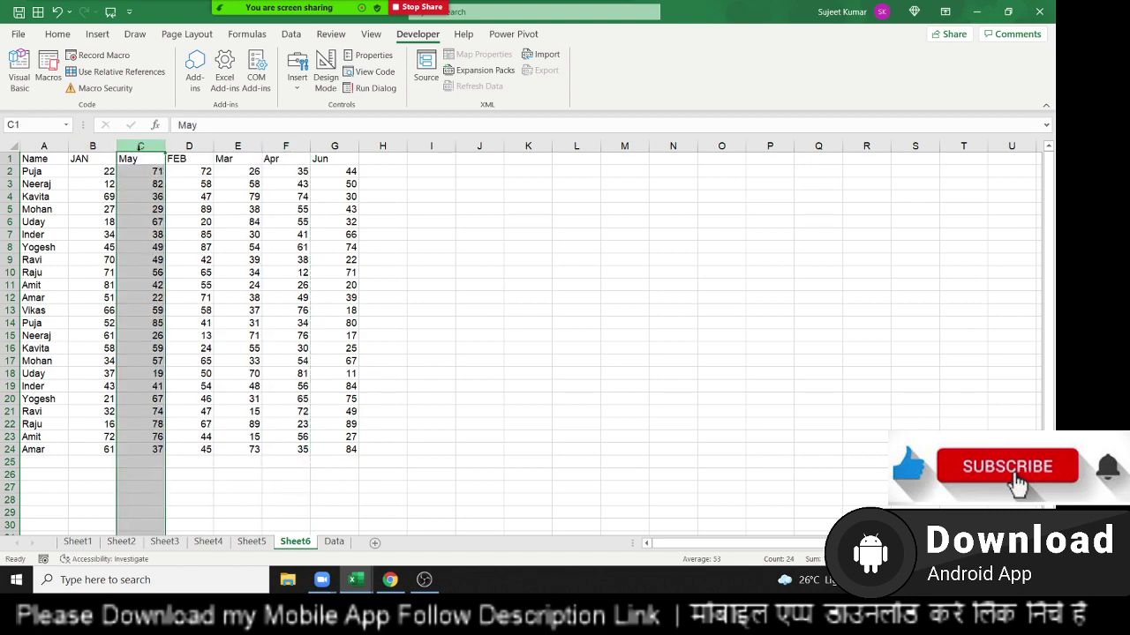
click(199, 198)
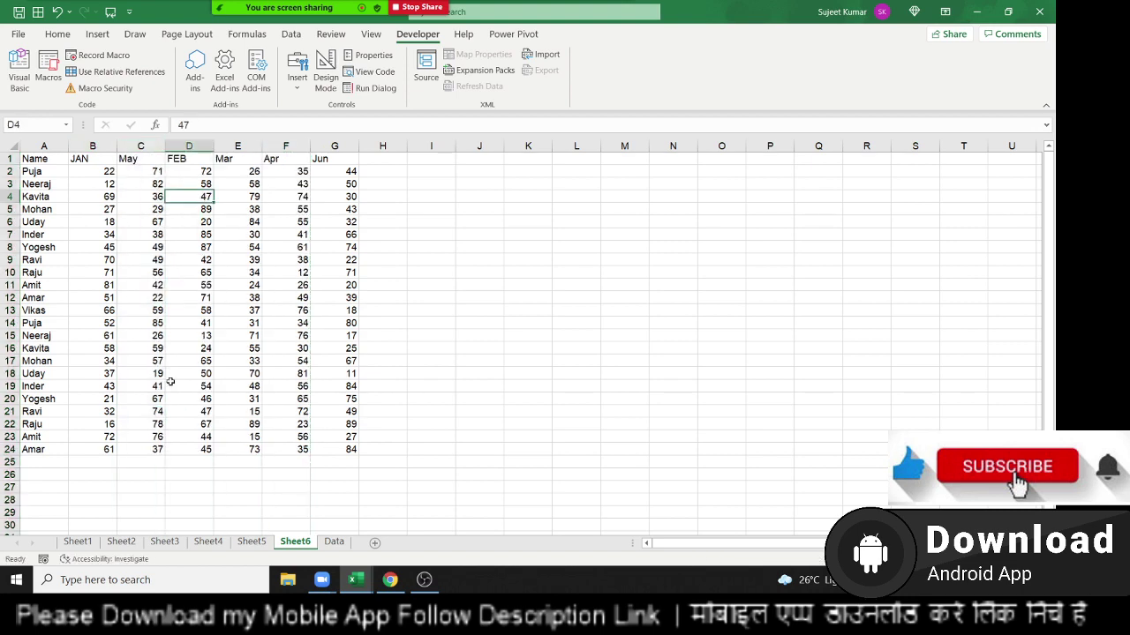
Move Sheet2's Jun column to column D, then return to cell A2 on Data
click(123, 542)
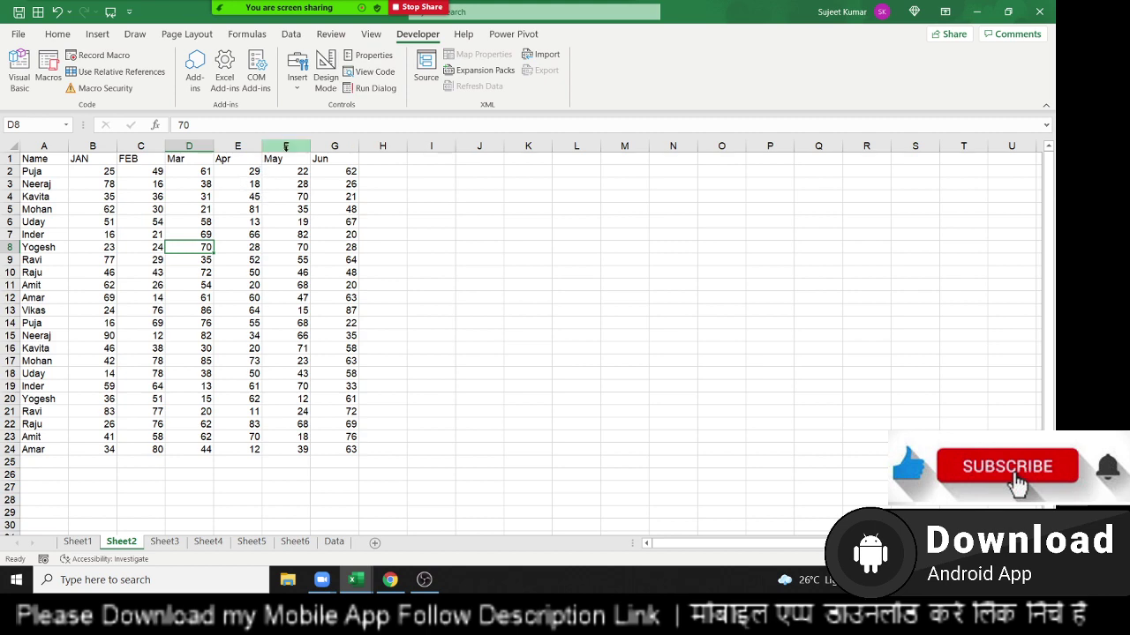
click(340, 146)
key(ctrl+x)
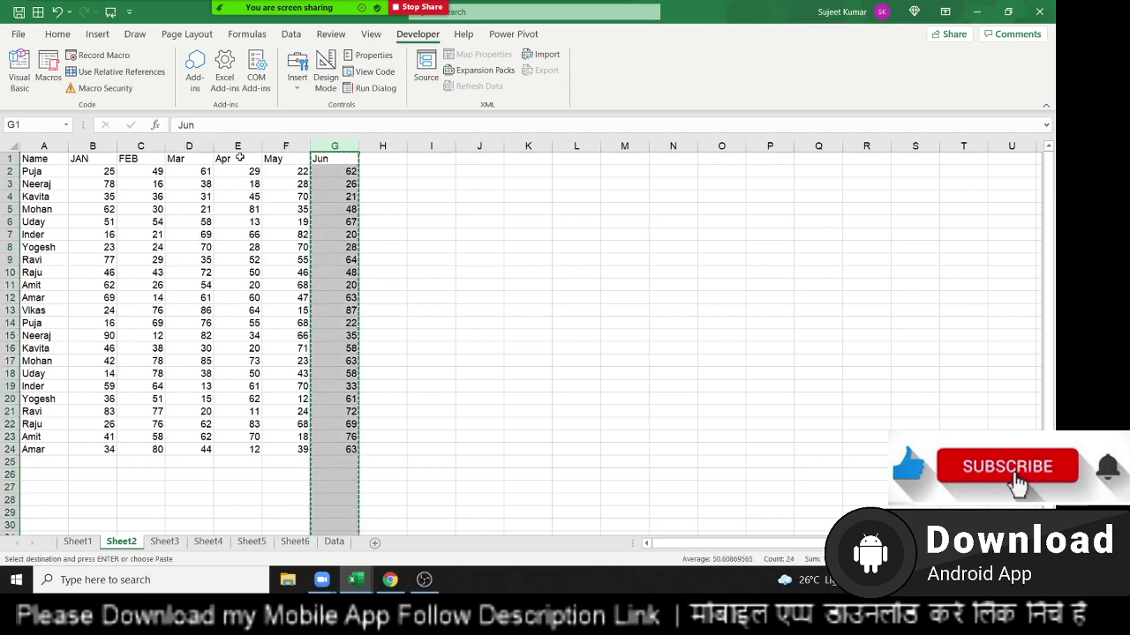
click(200, 146)
key(ctrl+plus)
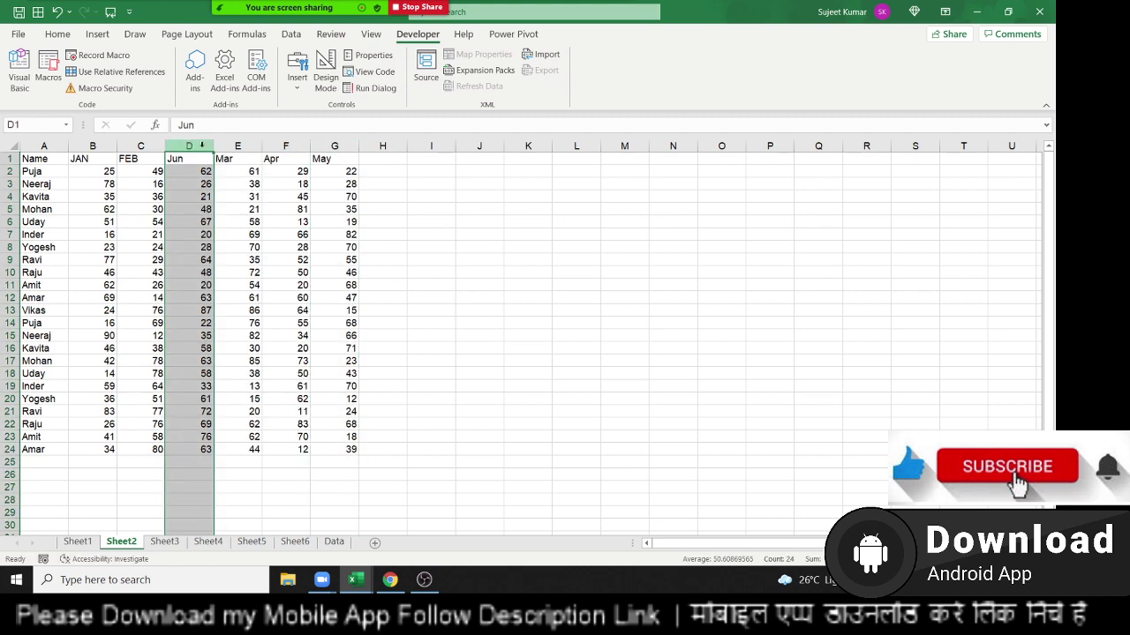
click(337, 541)
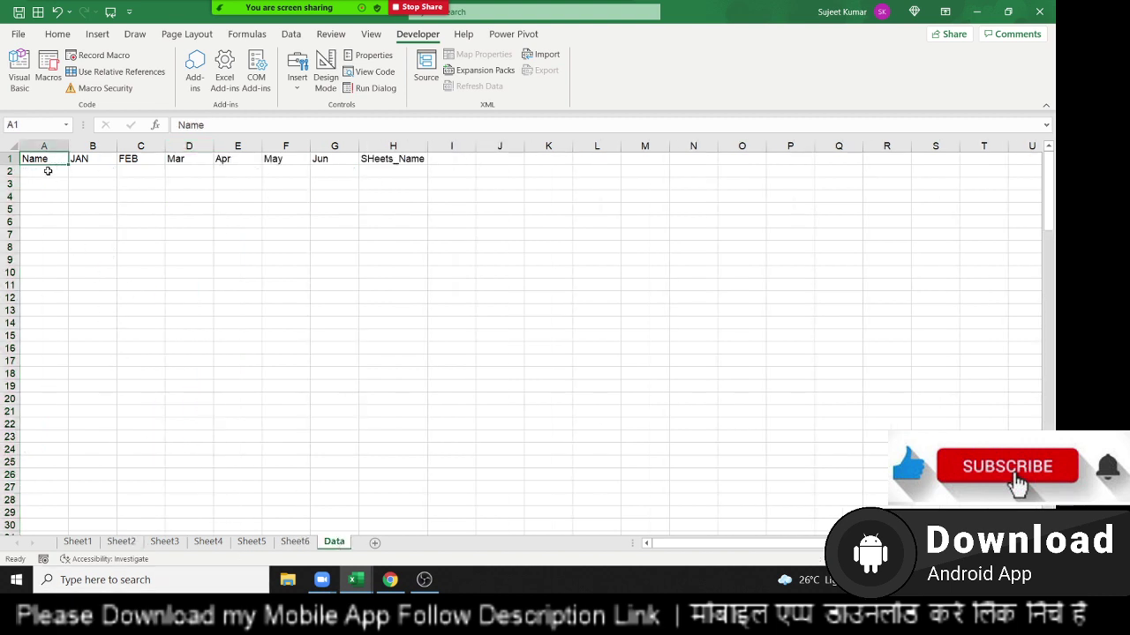
click(48, 171)
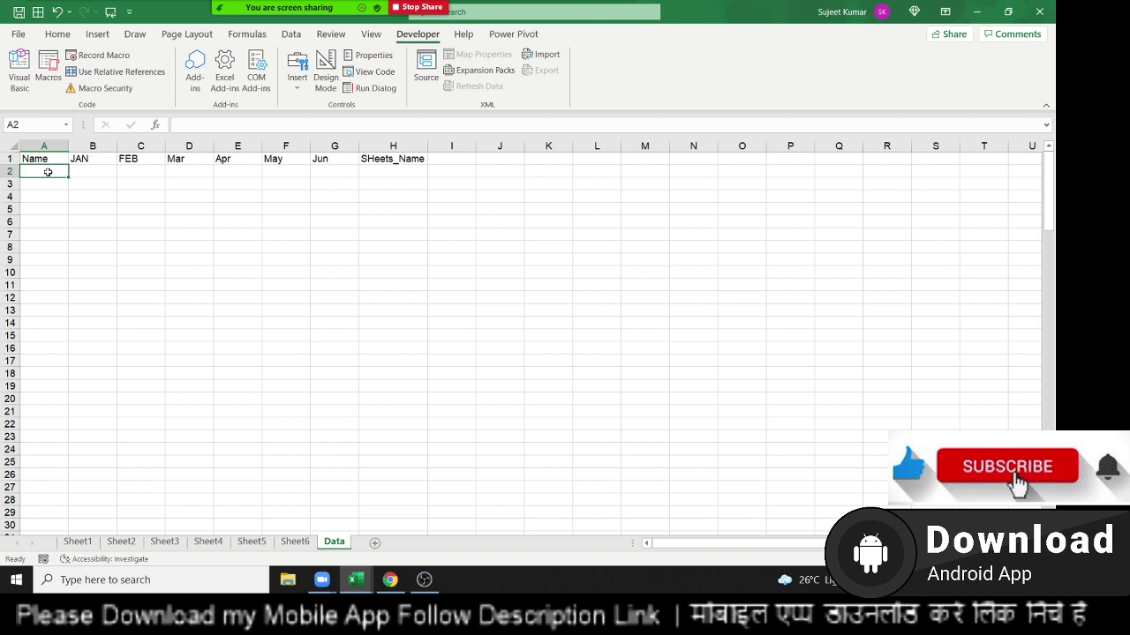
Remove the blank lines around Next i and End Sub, and type sub copy_1 below
key(alt+F11)
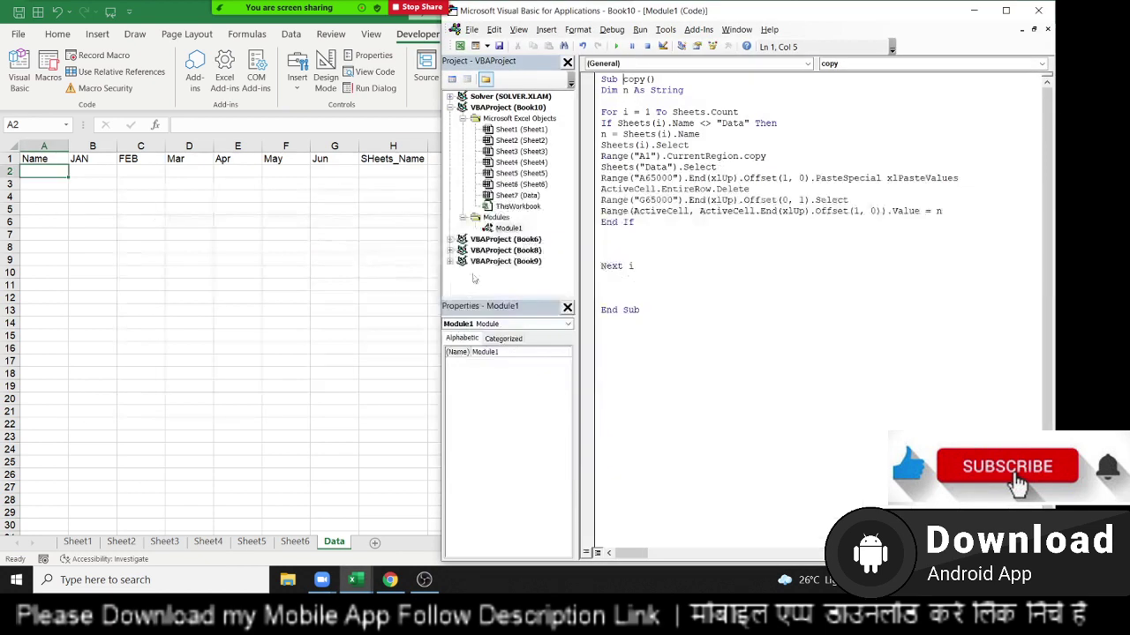
drag(660, 316, 593, 65)
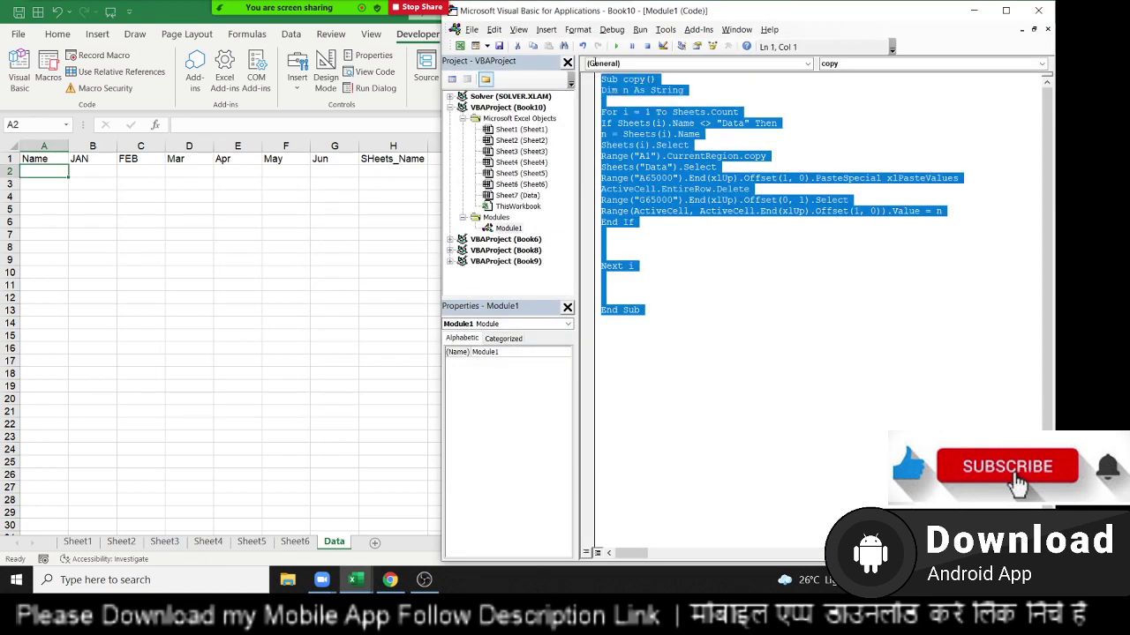
click(632, 240)
key(BackSpace)
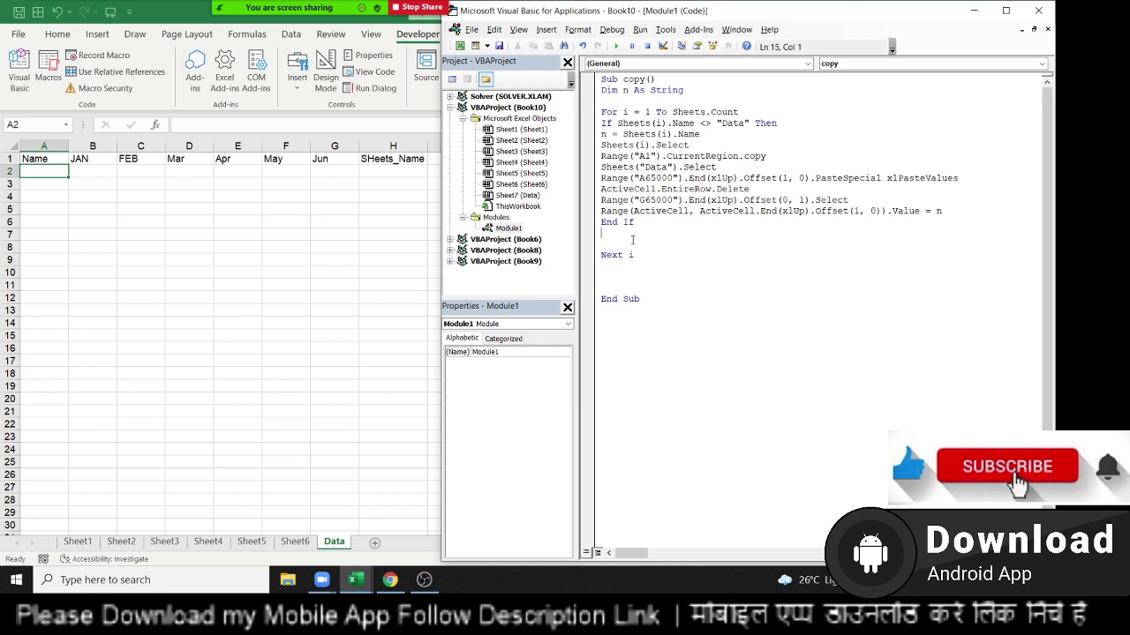
key(Delete)
key(Delete)
key(Down)
key(Delete)
key(Delete)
key(Delete)
key(Down)
key(Down)
key(Down)
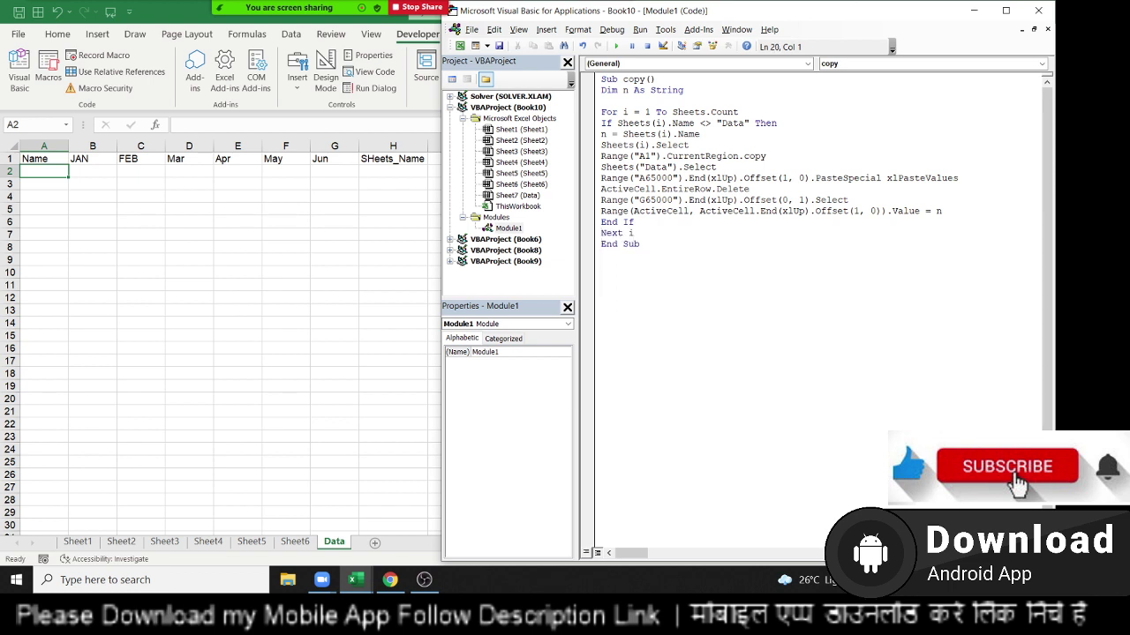
text(sub )
text(copy)
text(_1)
Start copy_1 with Dim n As String and a For i = 1 To Sheets.Count line
key(Return)
key(Return)
key(Return)
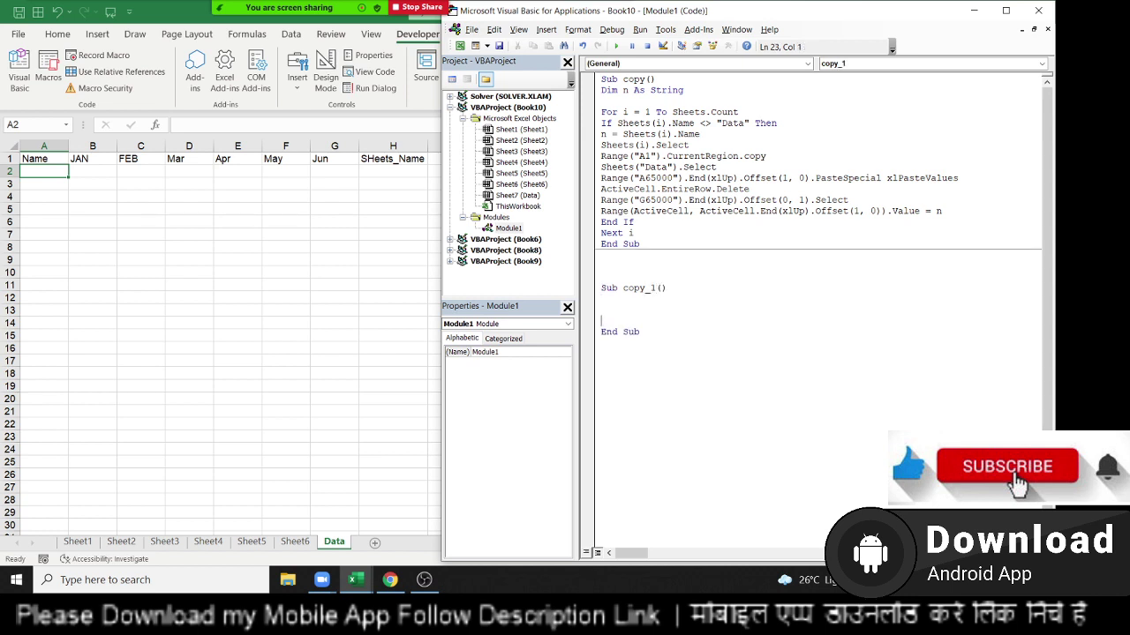
key(Return)
key(Return)
key(Return)
key(Return)
text(for)
text( i )
text(= 1 )
text(to )
text(s)
text(hee)
text(ts.cou)
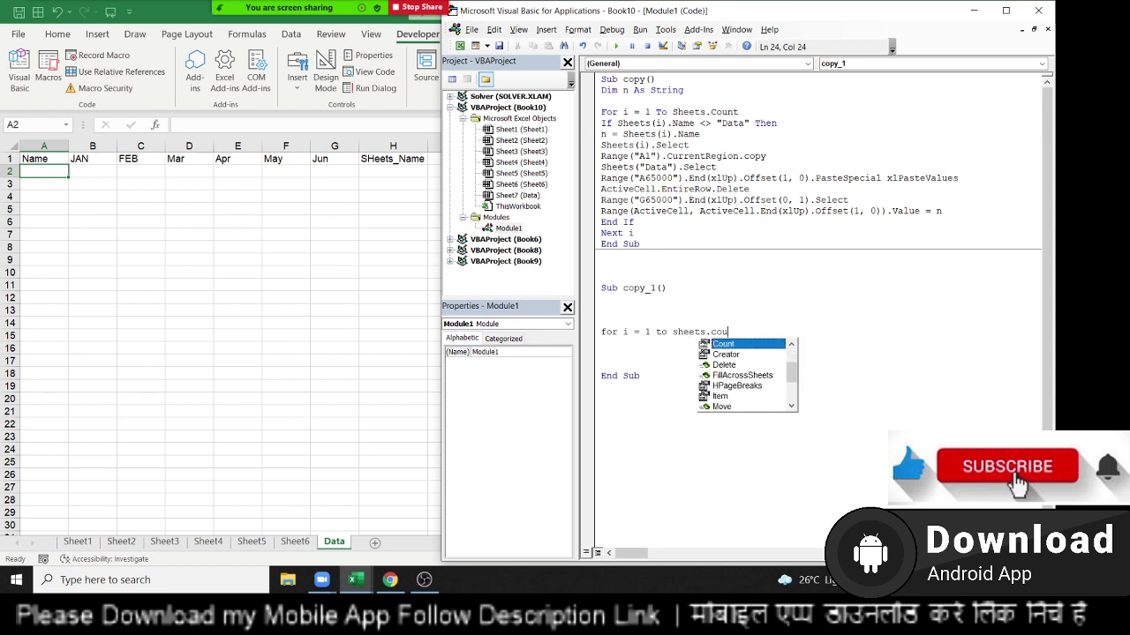
key(Tab)
key(Up)
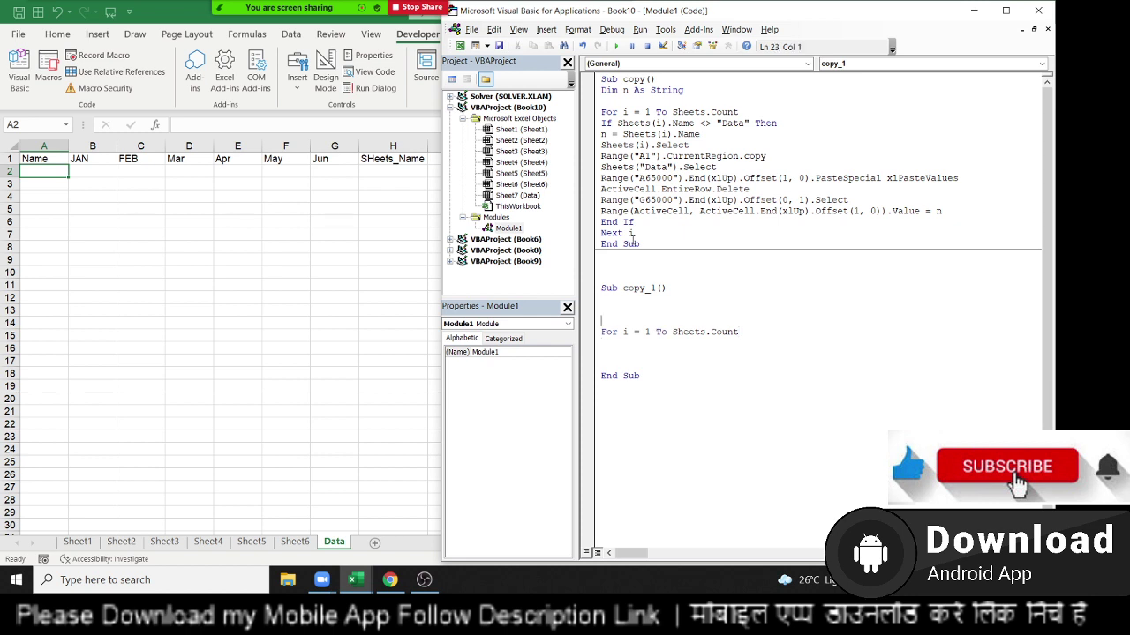
key(Up)
text(dim )
text(n as s)
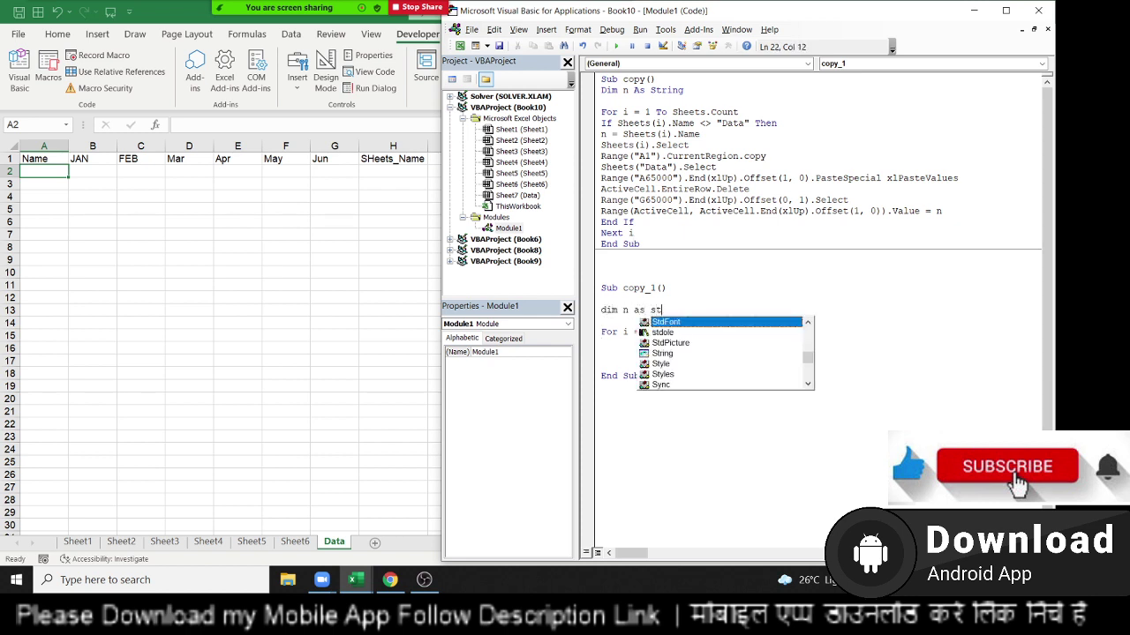
text(t)
key(Tab)
Add an If Sheets(i).Name <> "Data" Then block with End If, closed by Next i
key(Down)
key(Down)
key(Down)
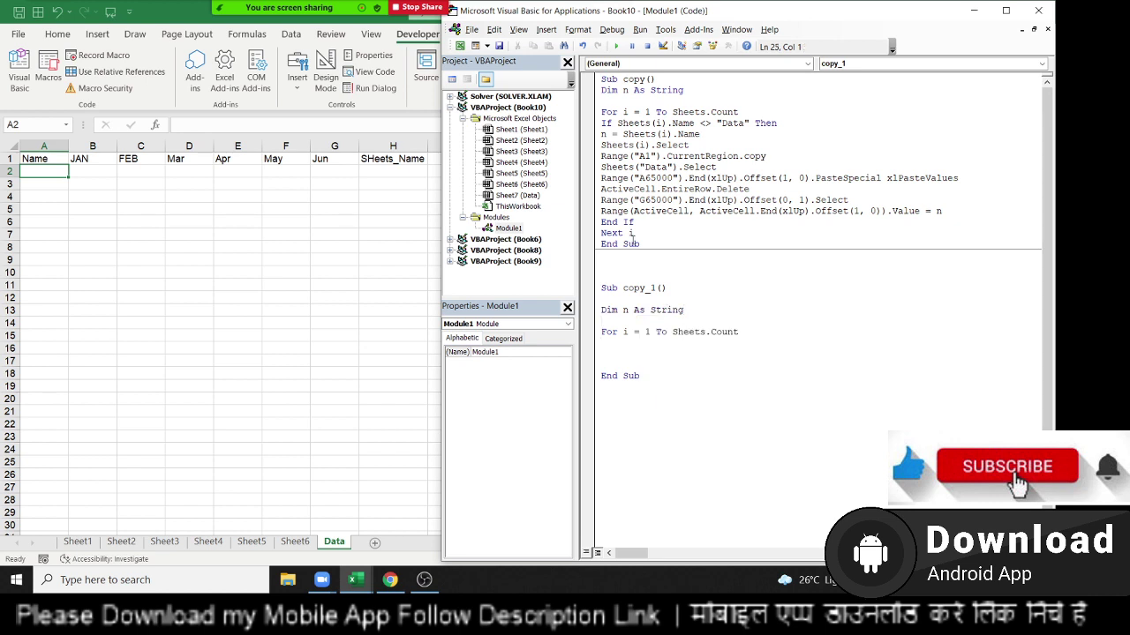
key(Return)
text(if )
text(she)
text(ets(i)
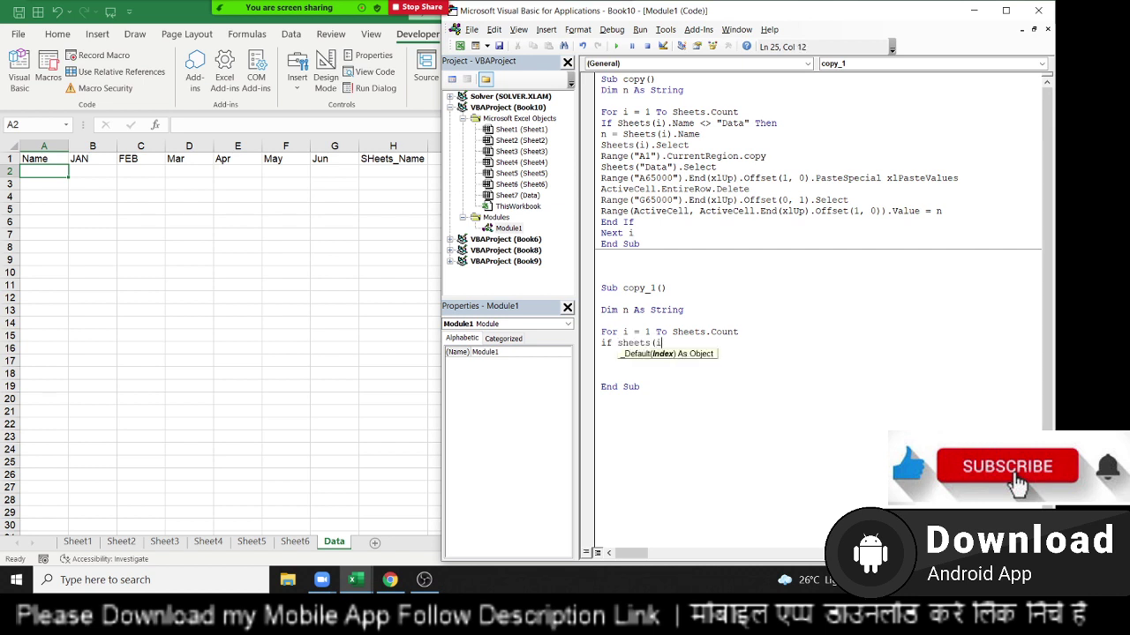
text().name)
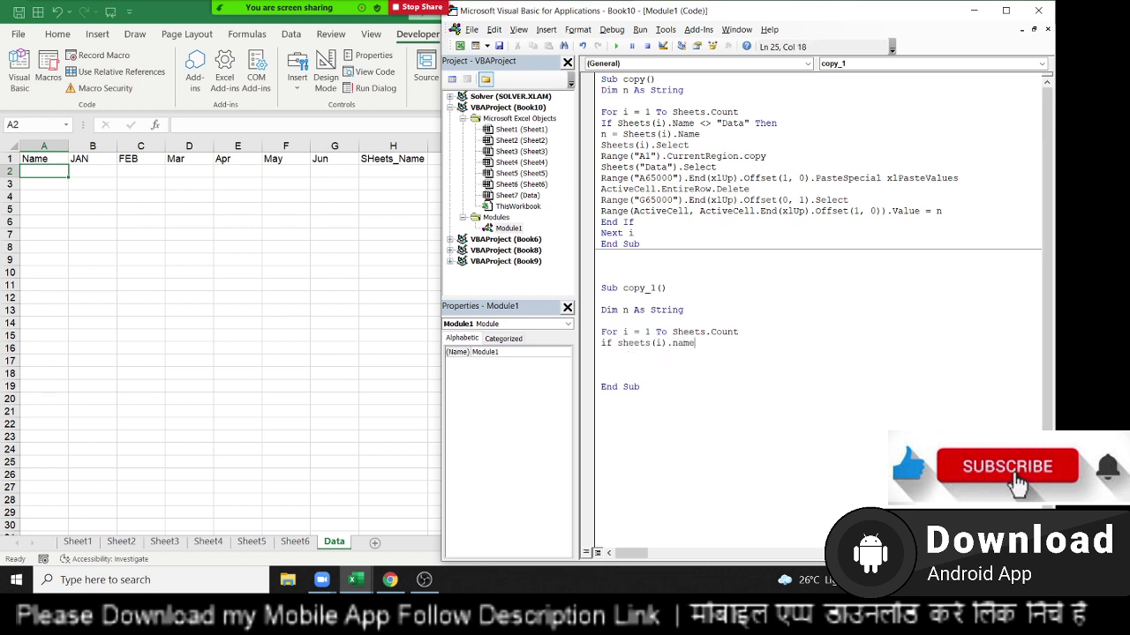
text(<>"Da)
text(ta)
text( Then)
key(Return)
key(Return)
key(Return)
text(ne)
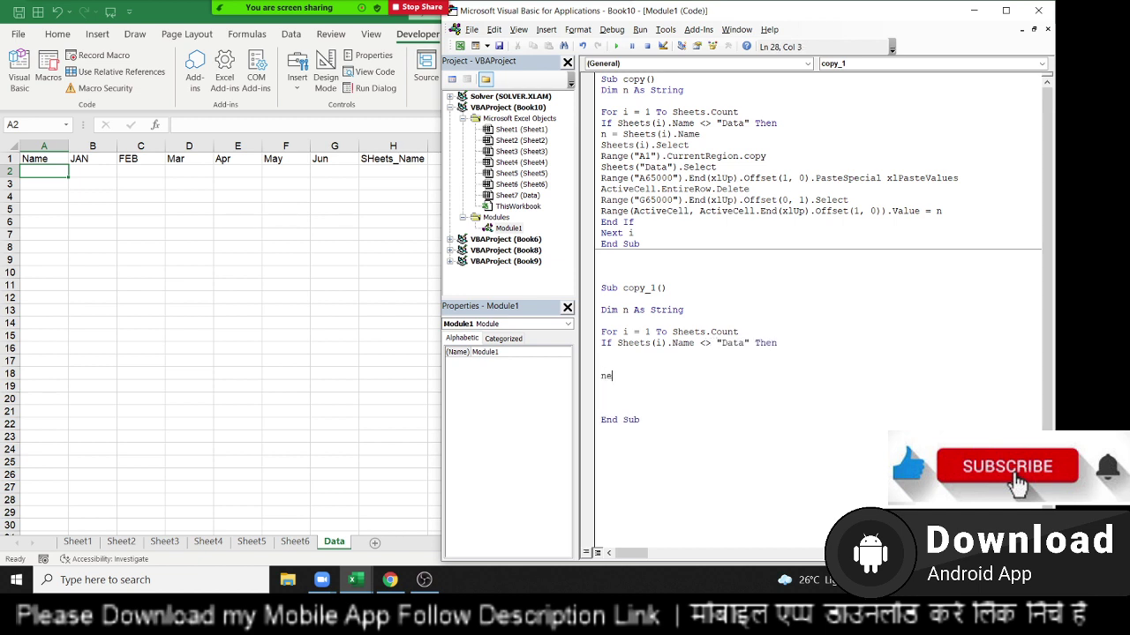
text(xt i)
key(BackSpace)
key(Return)
key(Return)
key(Return)
key(Up)
text(end i)
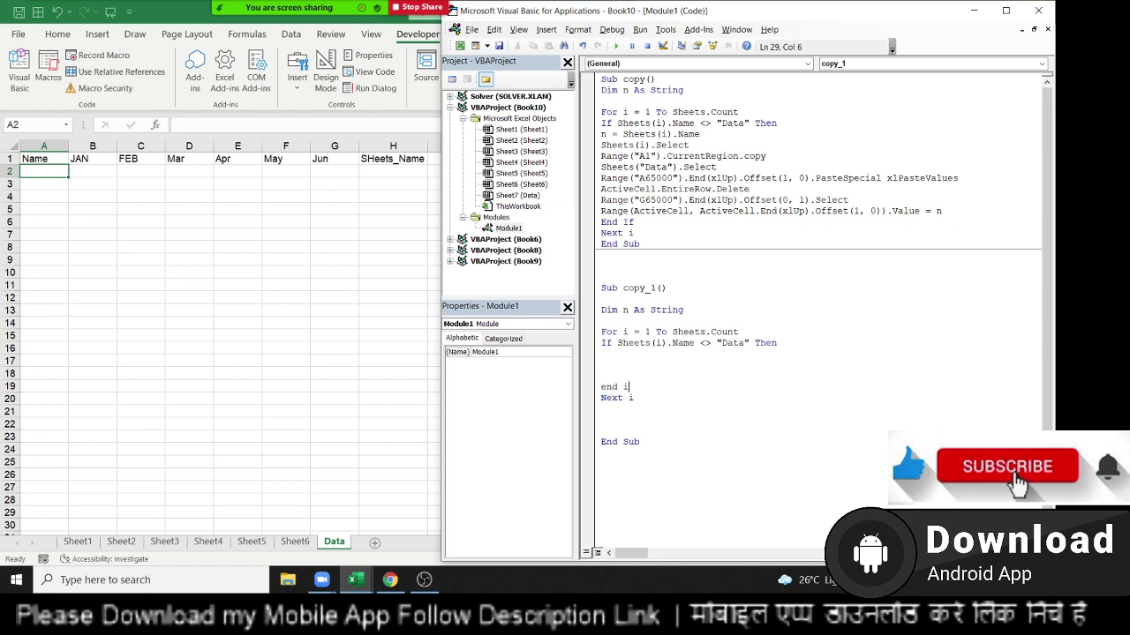
text(f)
key(Up)
Nest a For j = 1 To 7 … Next j loop inside the If block
key(Return)
key(Return)
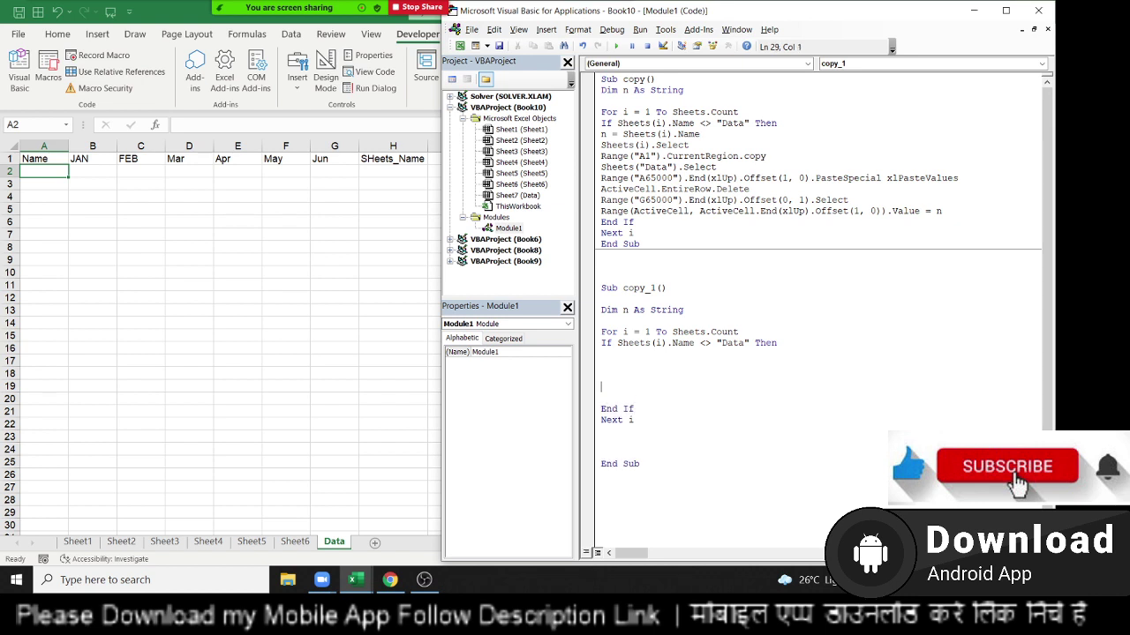
key(Up)
key(Up)
key(Up)
key(Return)
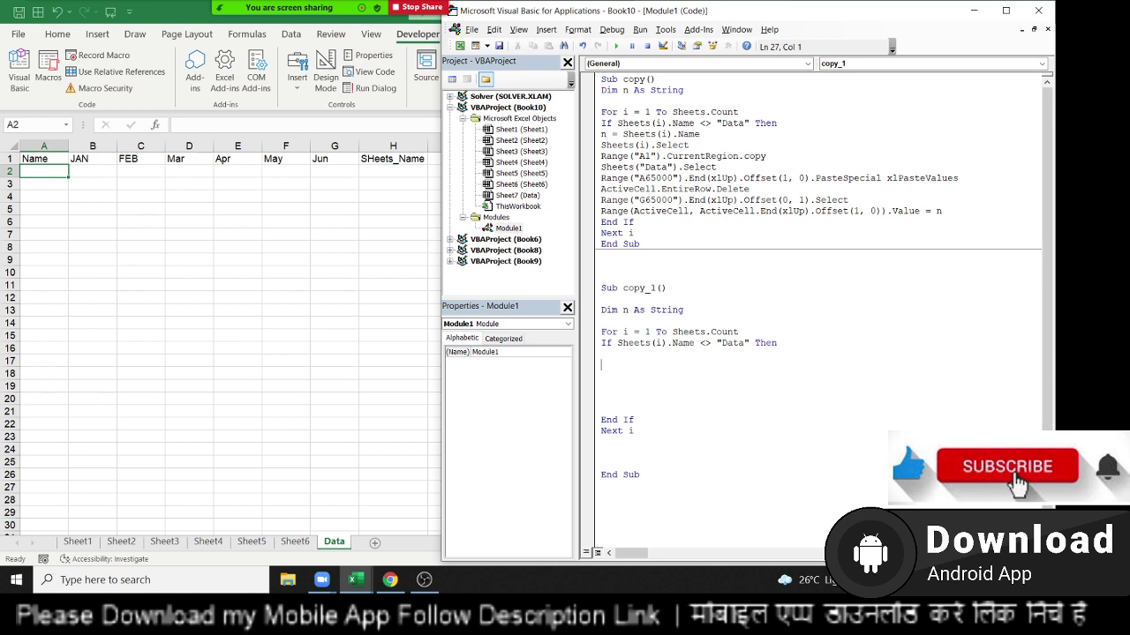
text(f)
text(o)
text(r )
text(j = )
text(1 to )
text(6)
key(BackSpace)
text(7)
key(Return)
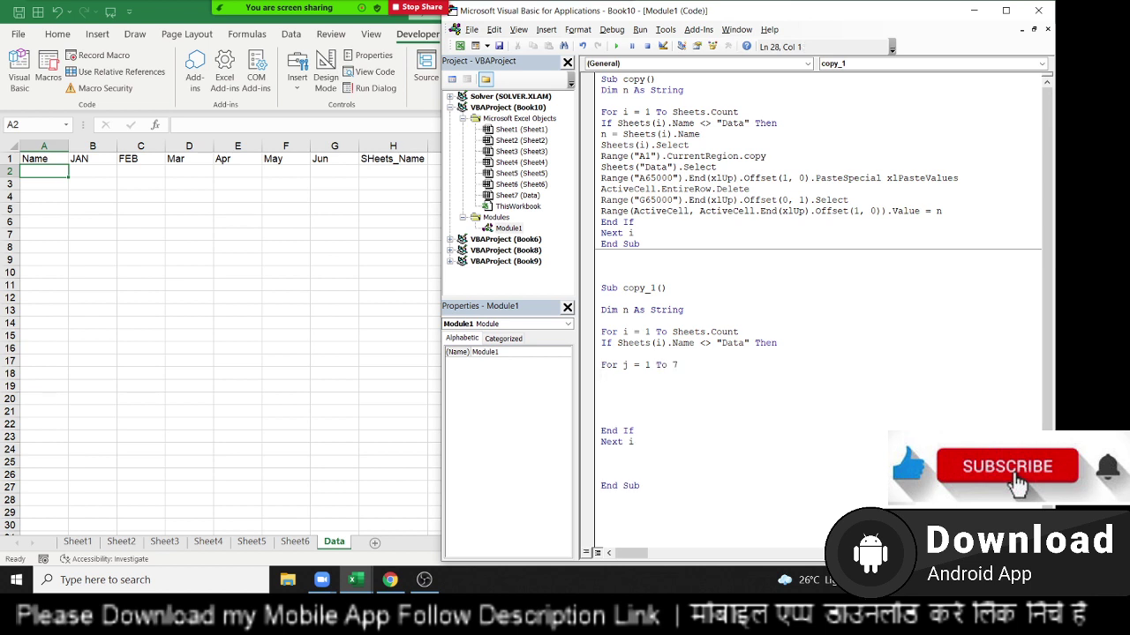
key(Return)
key(Return)
text(nm)
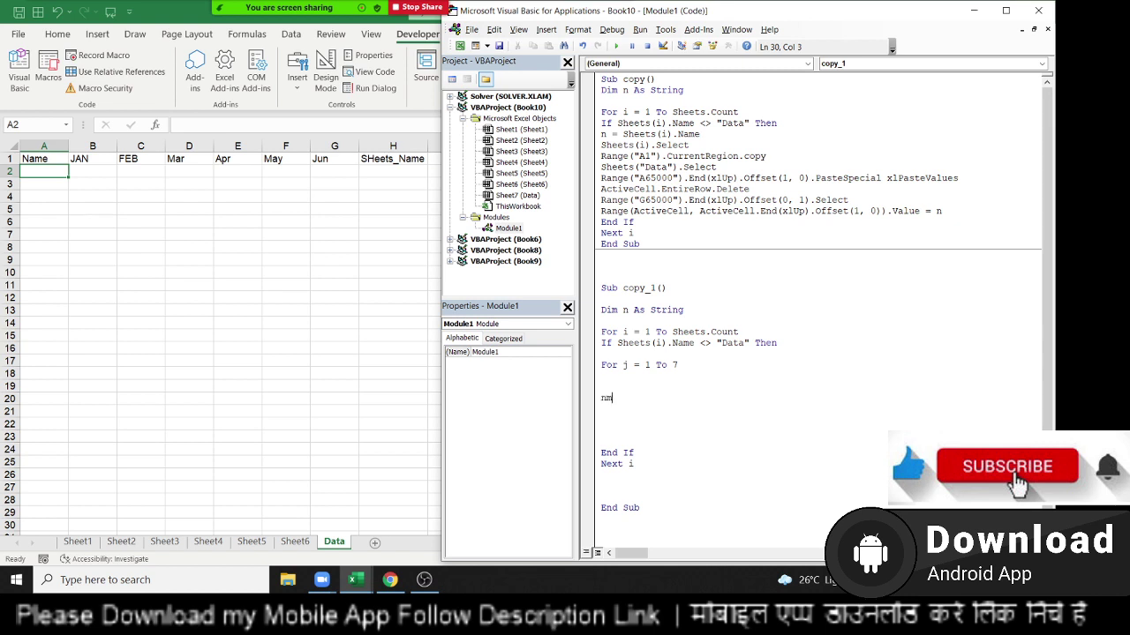
text(ext )
text(j)
key(Return)
key(Return)
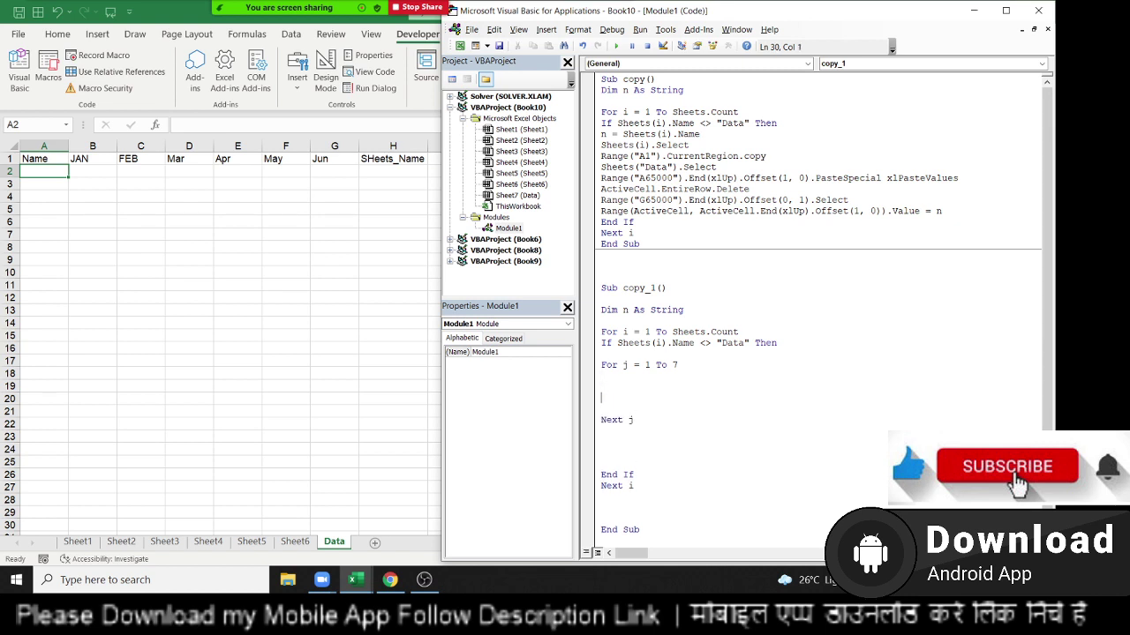
key(Up)
Declare Dim c As Long and begin c=application.wo inside the j loop
key(Return)
key(Up)
key(Up)
text(di)
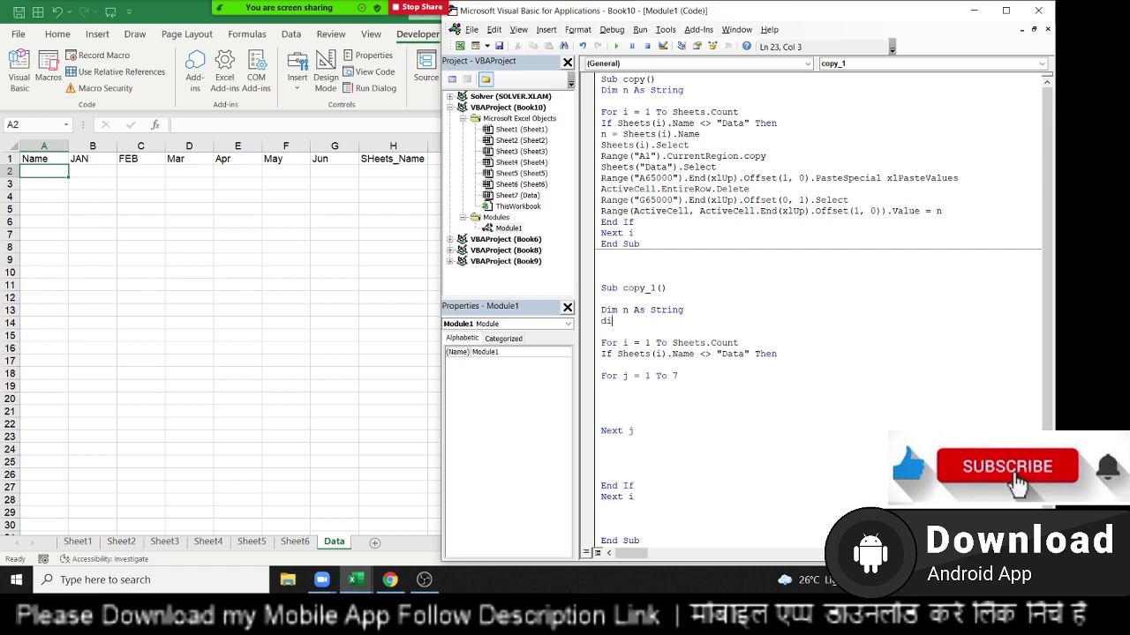
text(m c as )
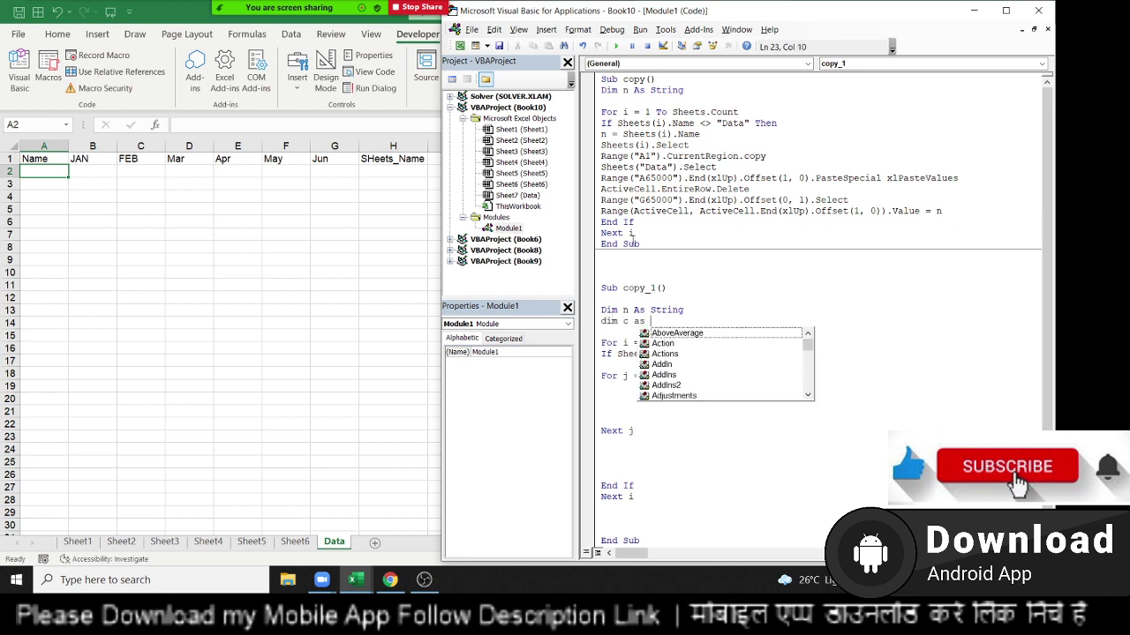
text(lo)
key(Tab)
key(Down)
key(Down)
key(Down)
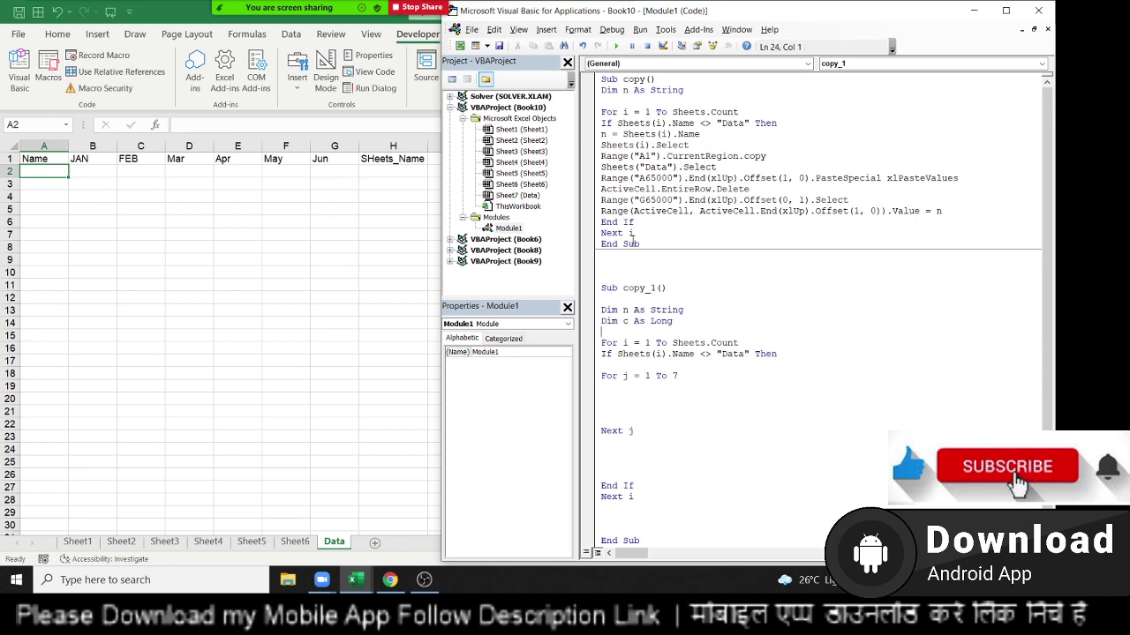
key(Down)
key(Down)
text(c)
text(=appli)
text(cation.)
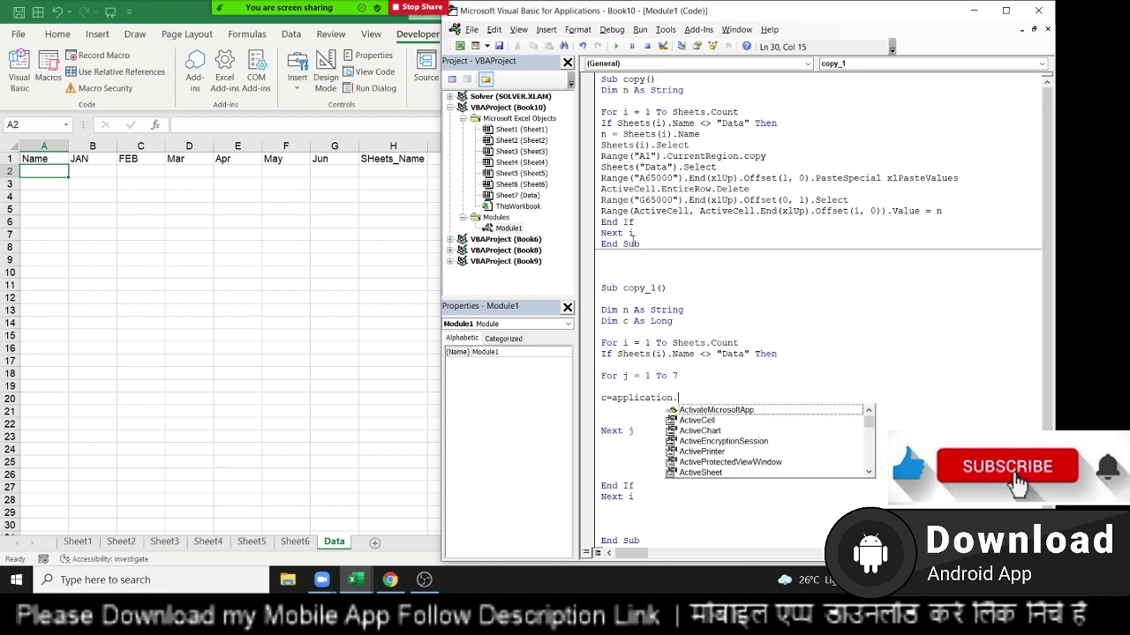
text(wo)
Extend the assignment to c=application.WorksheetFunction.Match( using the suggestions
key(Down)
key(Tab)
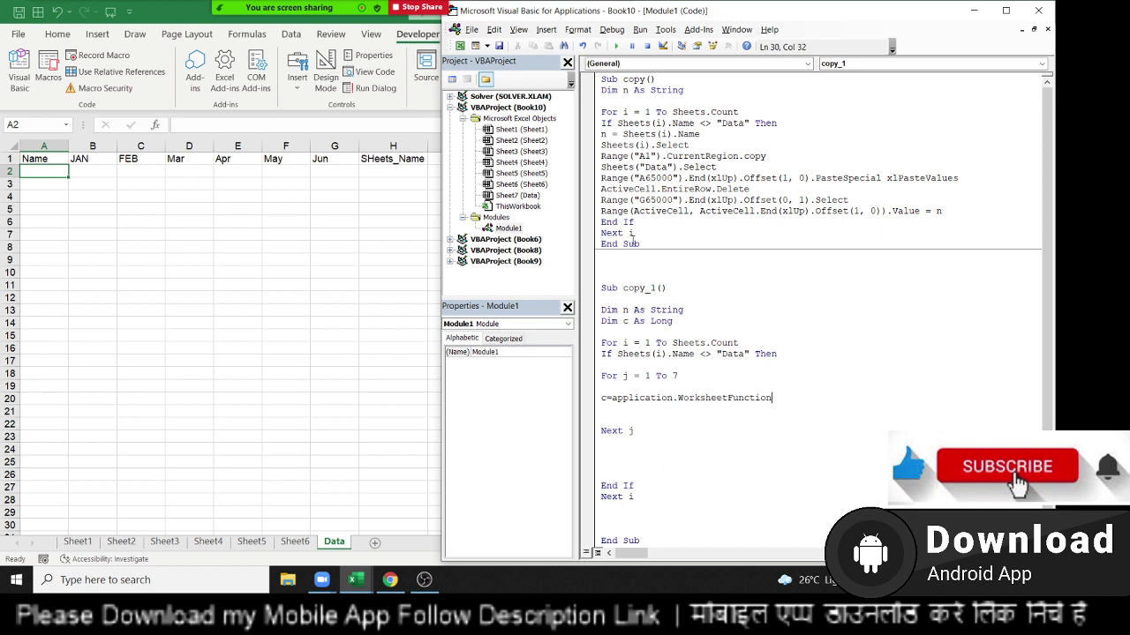
text(.ma)
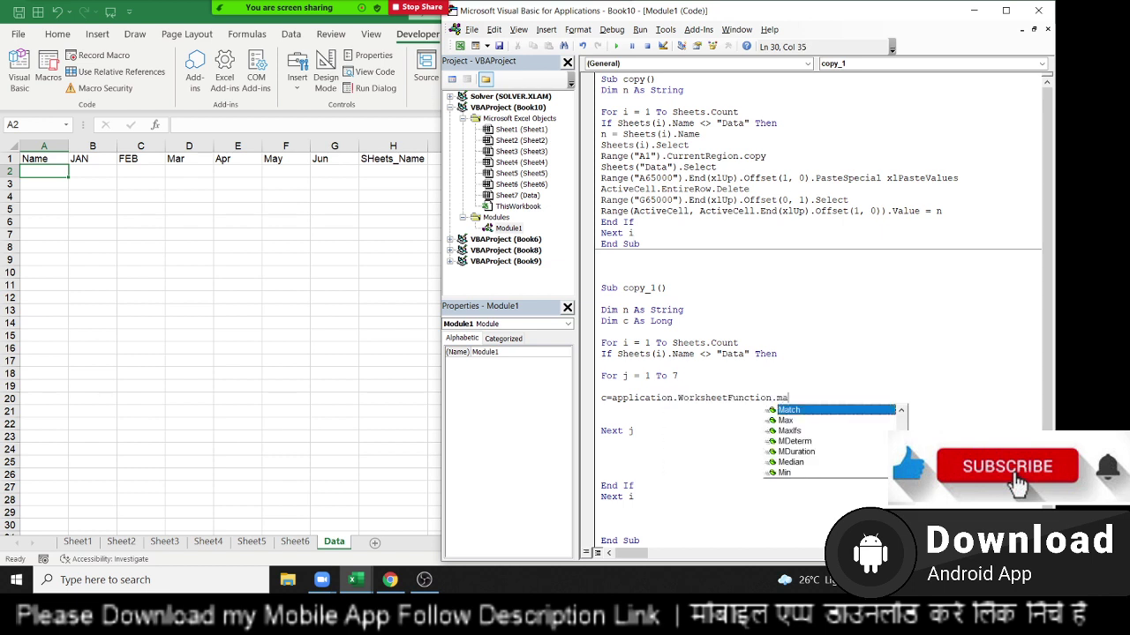
key(Tab)
text(()
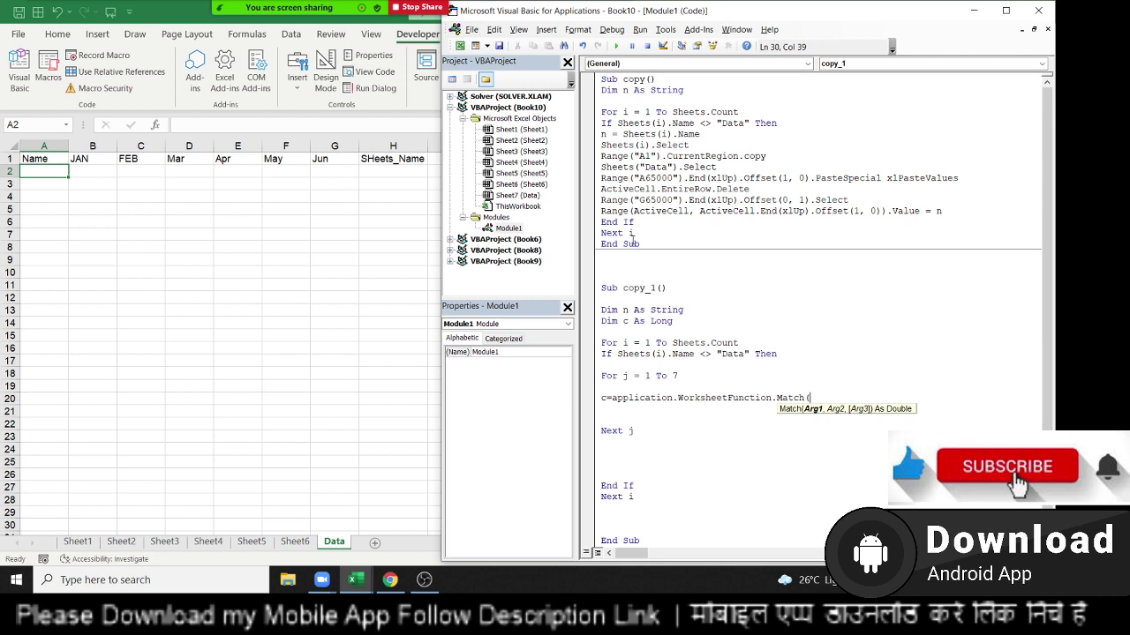
Dismiss the compile error and change c's declaration from Long to Variant
click(653, 323)
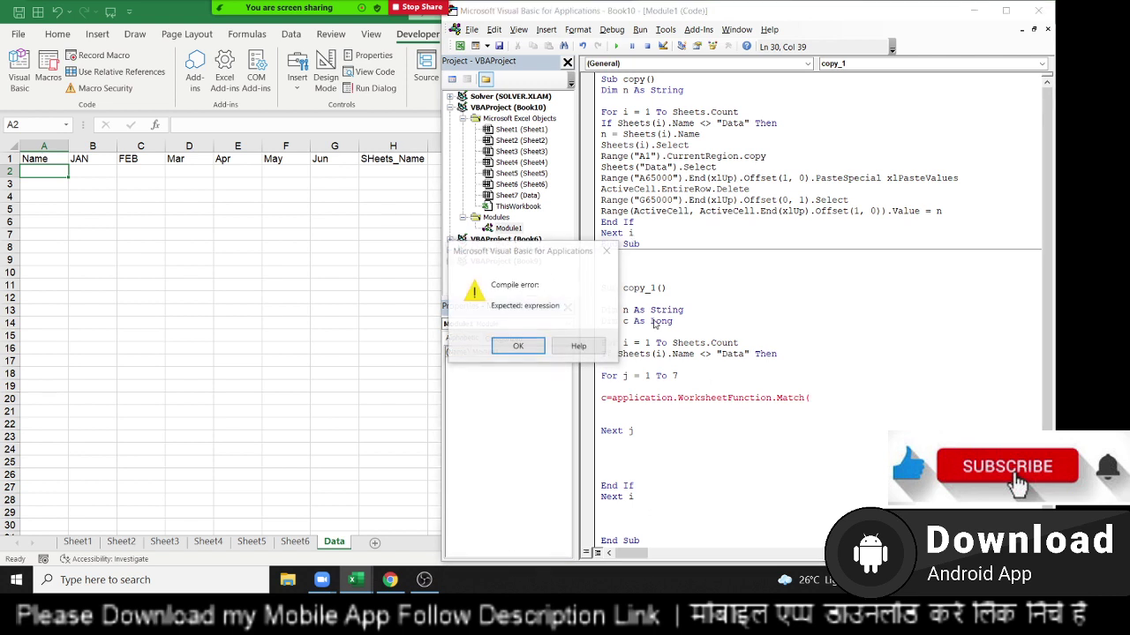
key(Return)
double_click(660, 322)
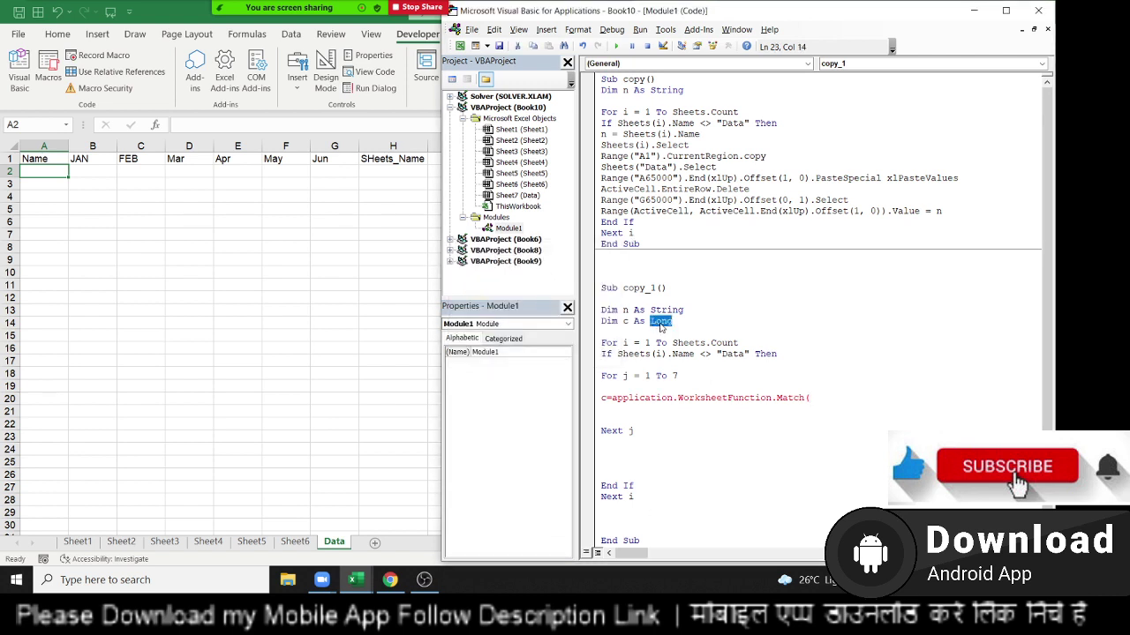
key(BackSpace)
key(ctrl+space)
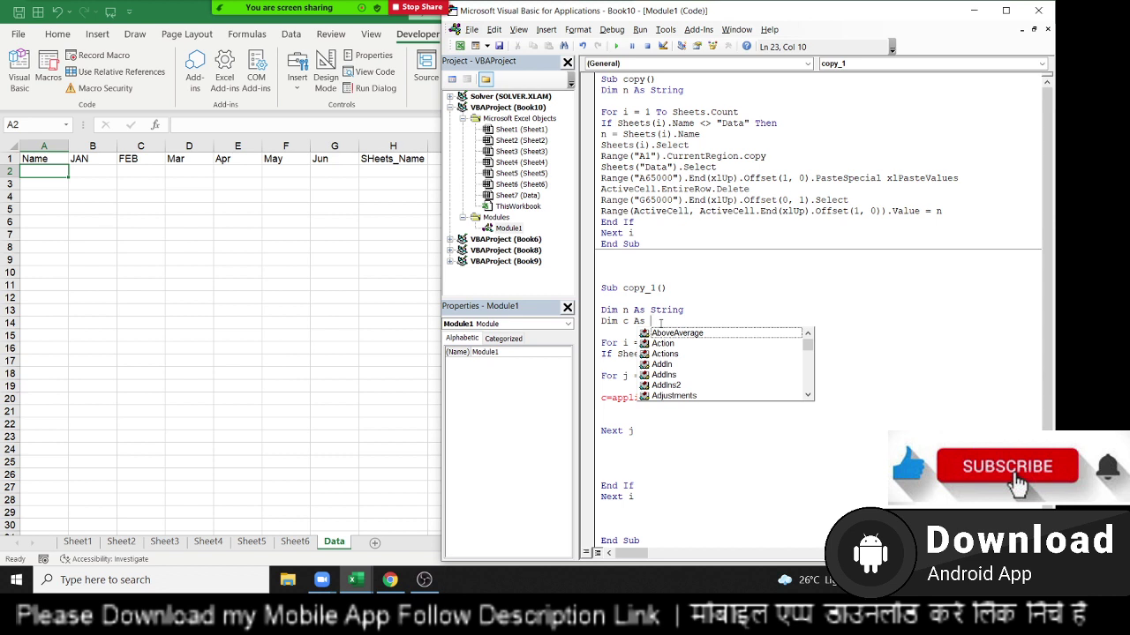
text(Variant)
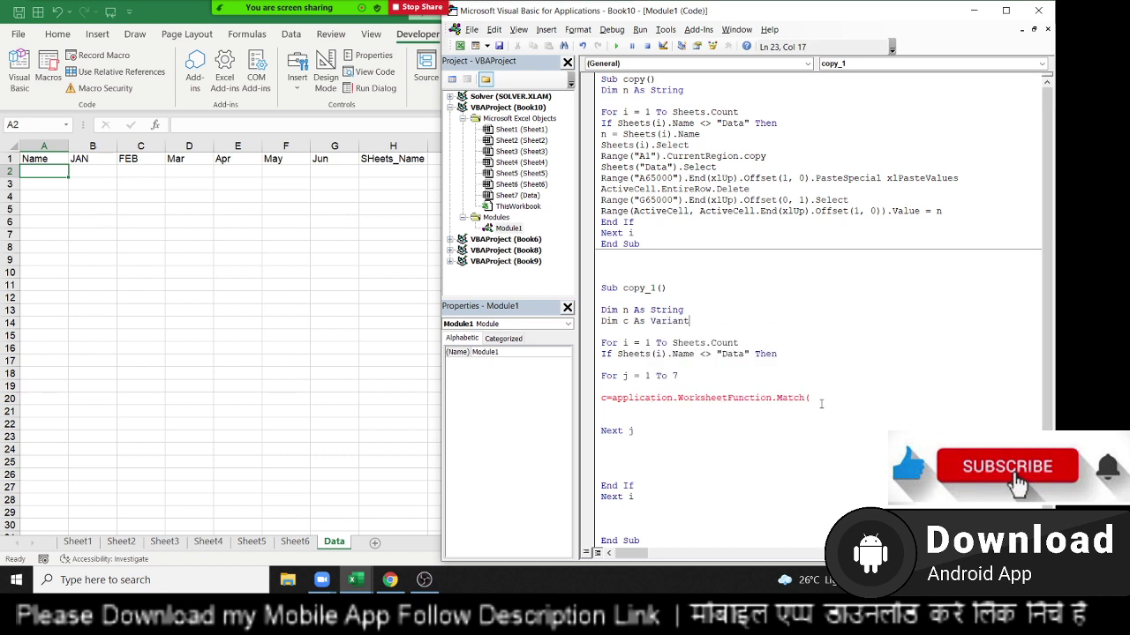
click(819, 398)
Give Match the arguments Cells(1,j).Value and Sheets(i).Range("1:1")
text(ra)
text(nge()
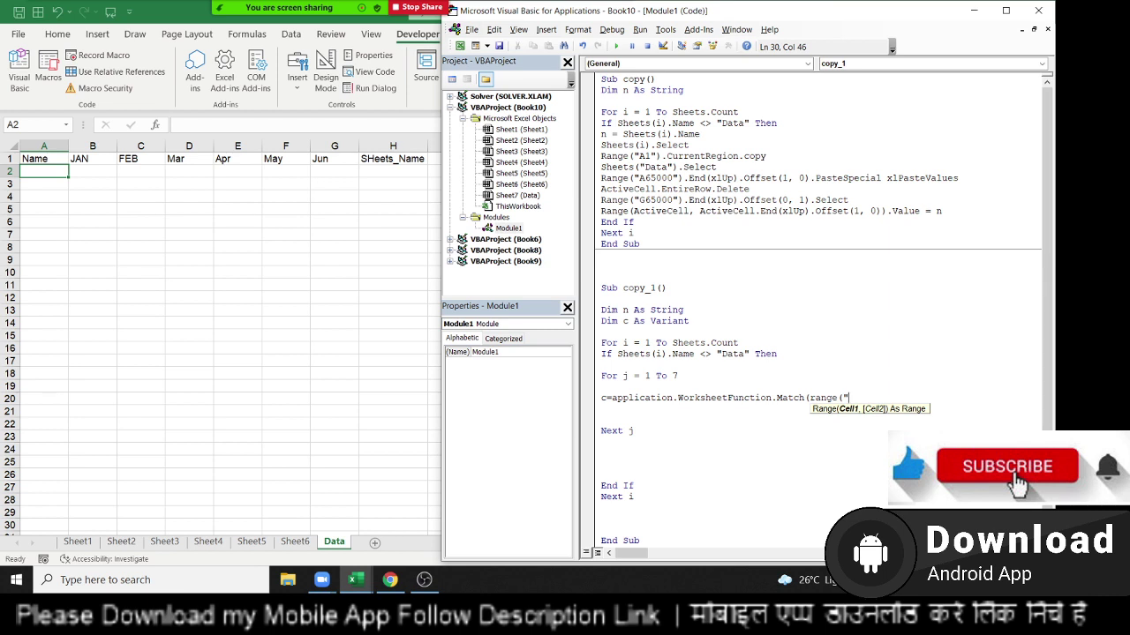
key(BackSpace)
key(BackSpace)
key(BackSpace)
key(BackSpace)
key(BackSpace)
key(BackSpace)
key(BackSpace)
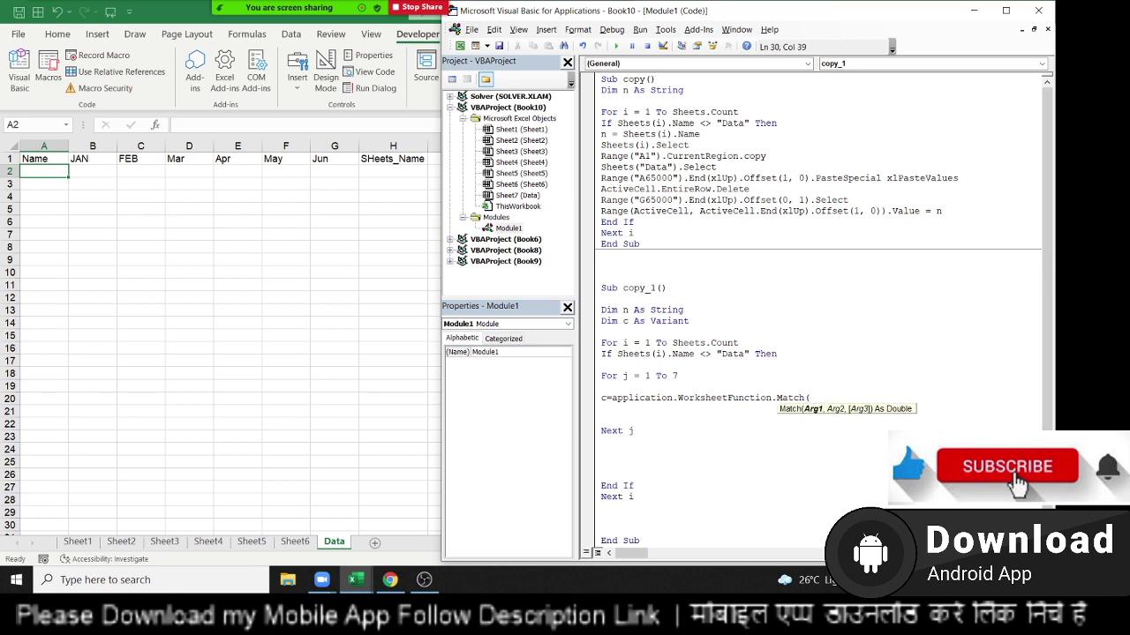
text(cells()
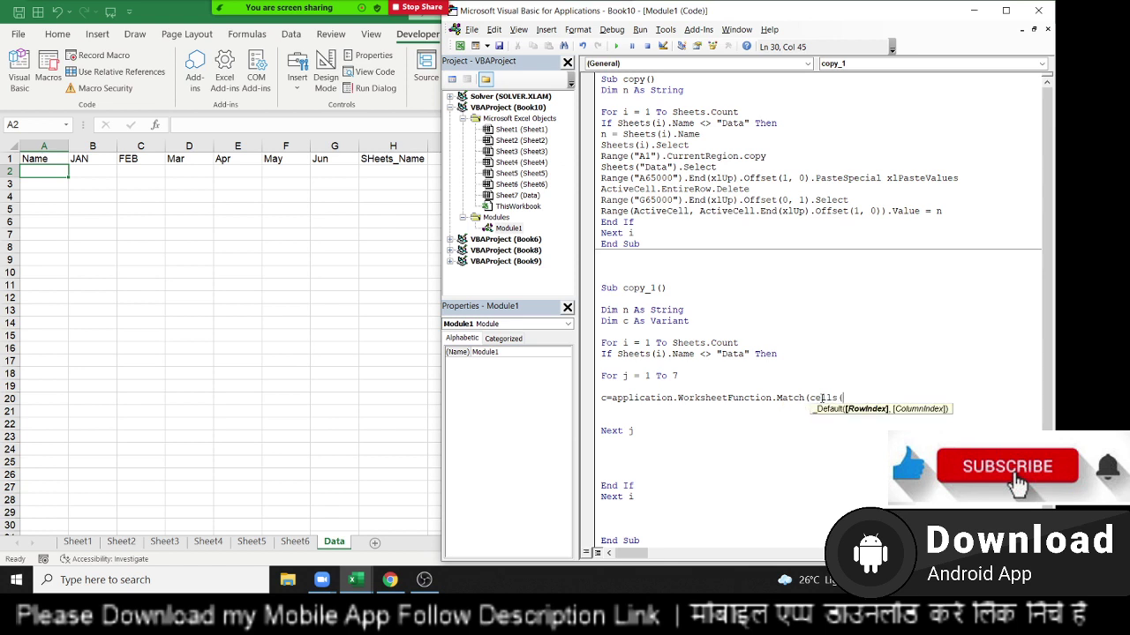
text(1,)
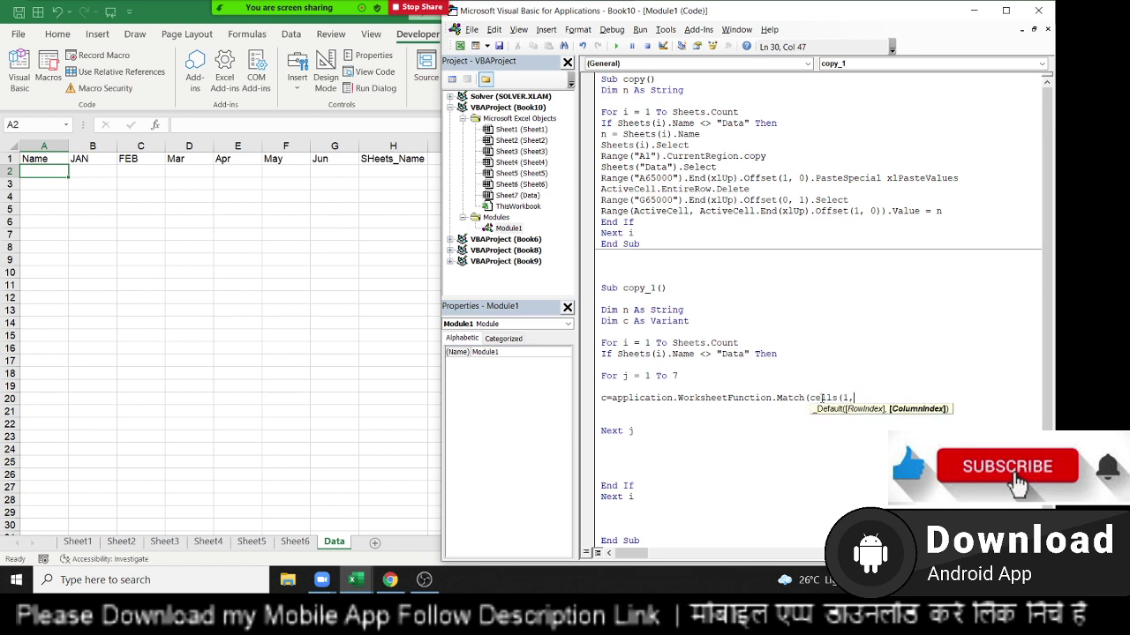
text(j))
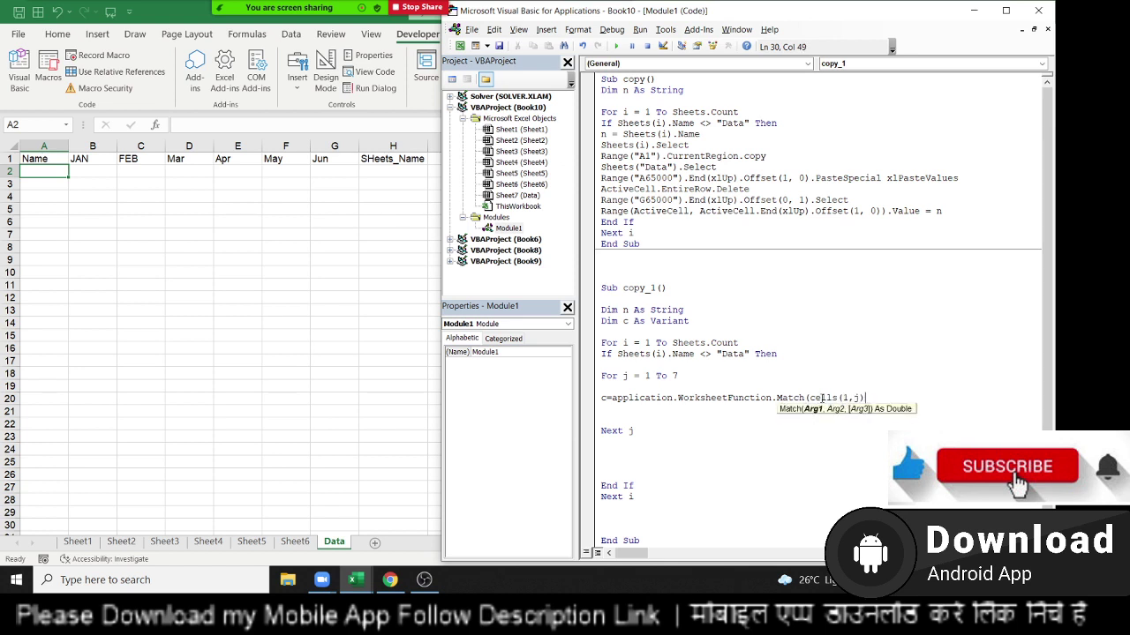
text(.value ,)
text(sheets)
text((i).)
text(range()
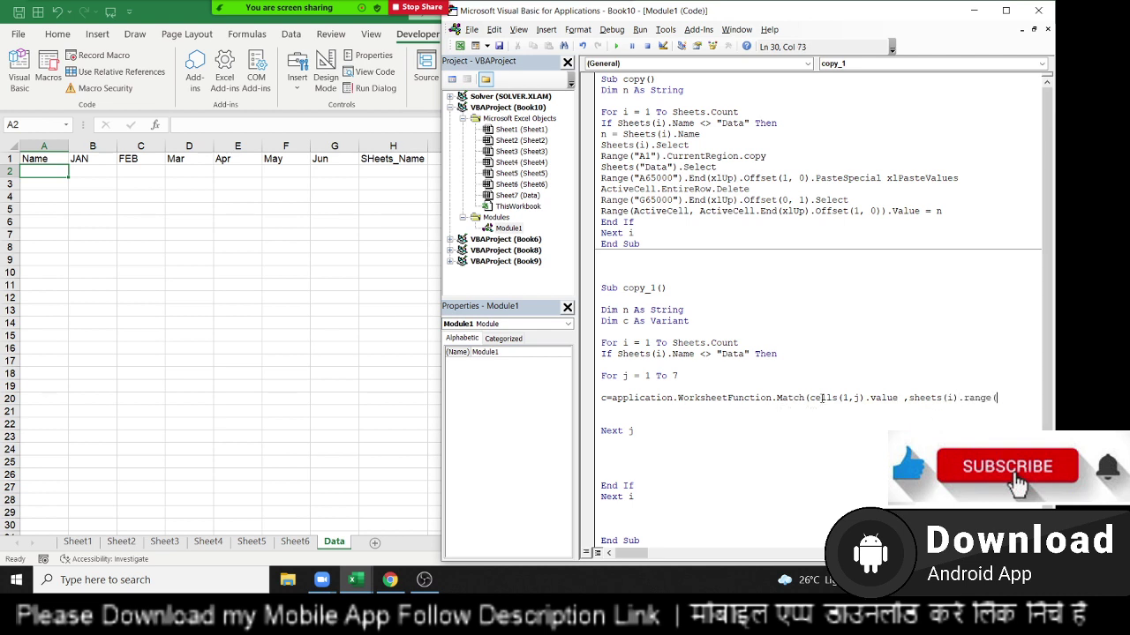
text("1:)
text(1")
text(),0)
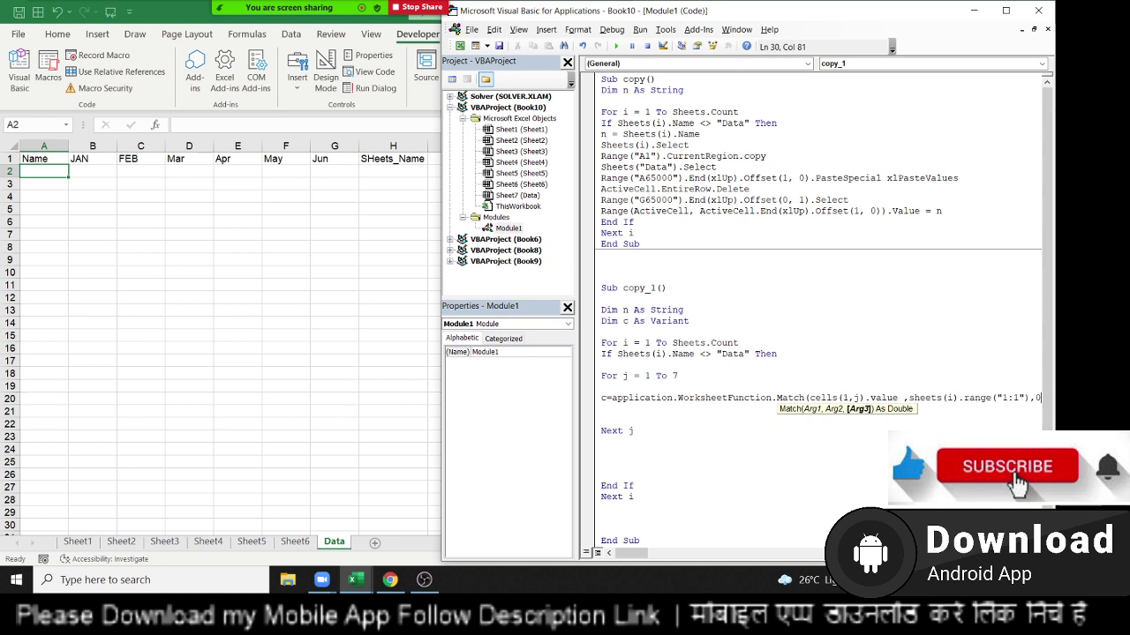
Add a Sheets(i).Select line below the Match line
key(Return)
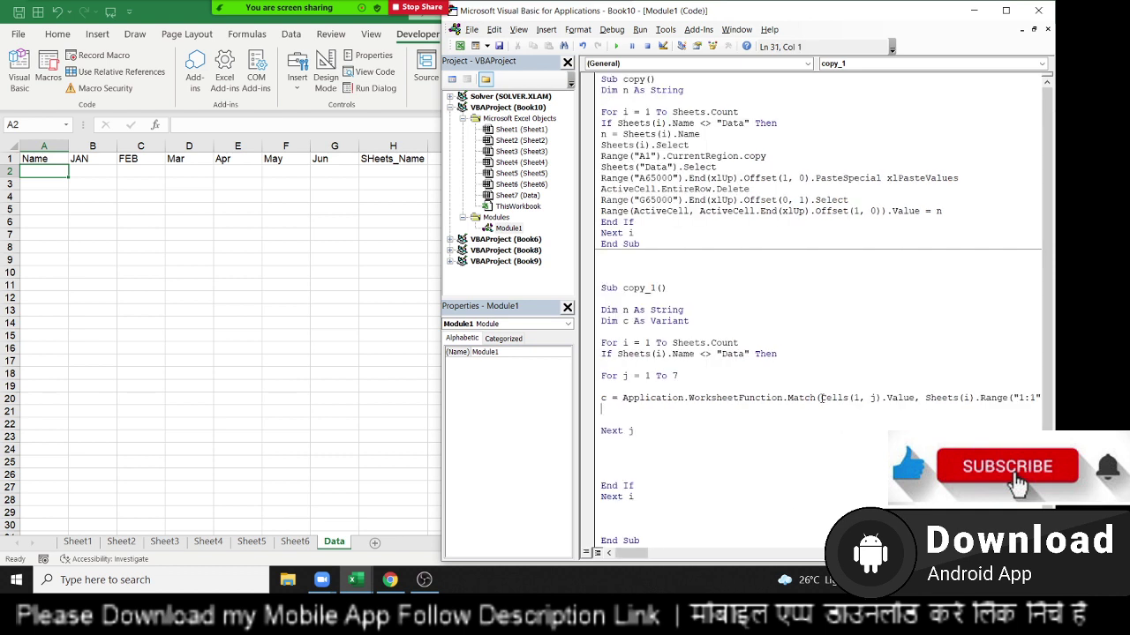
key(Return)
key(Return)
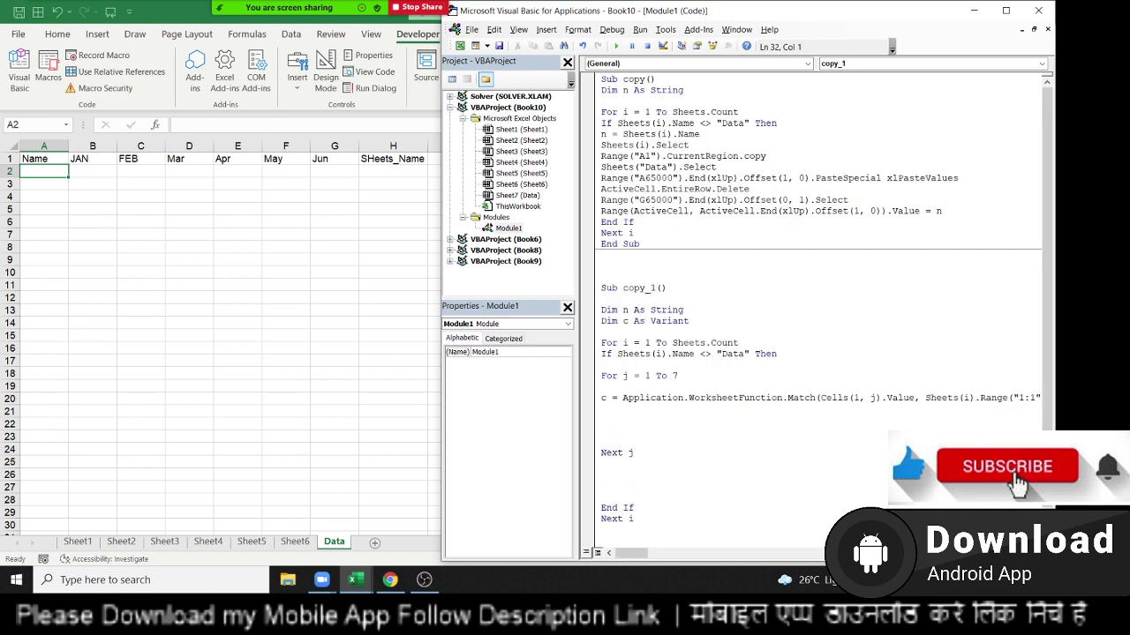
text(sheets)
text((i))
text(.selec)
text(t)
key(Return)
key(Return)
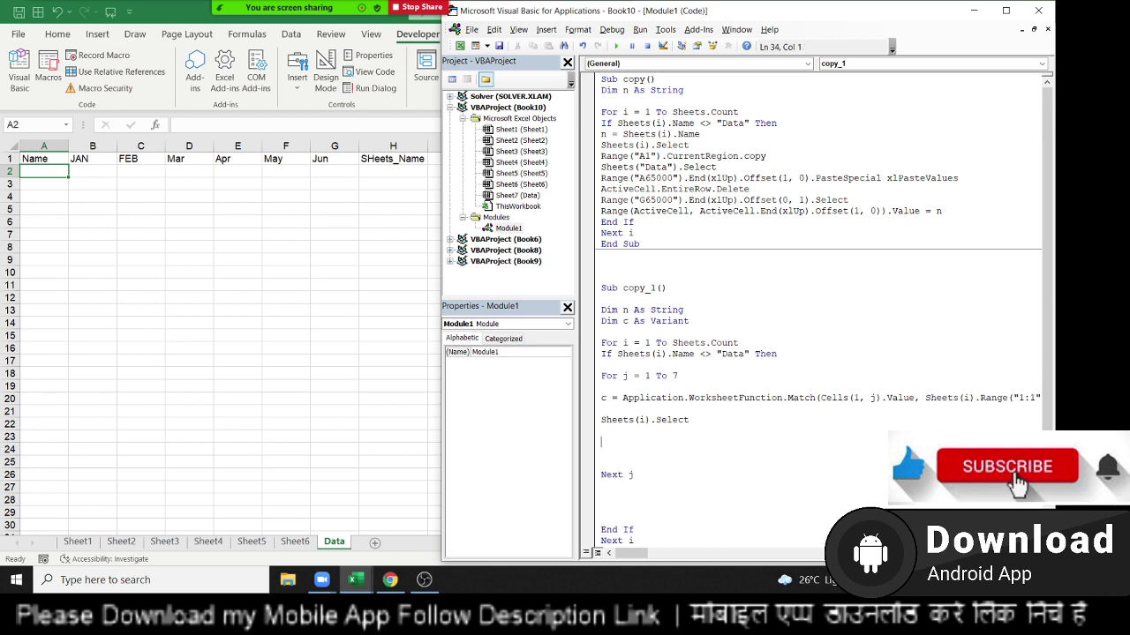
Declare r As Integer on a new line below Dim c As Variant in copy_1
click(601, 430)
key(End)
key(Return)
text(di)
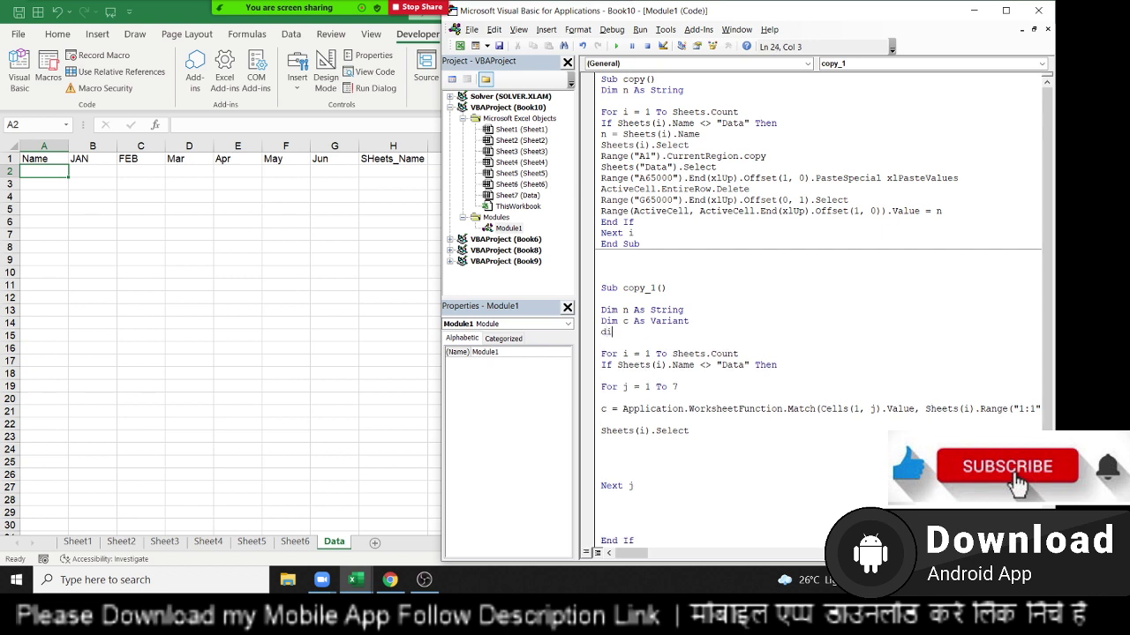
text(m e)
key(BackSpace)
text(as )
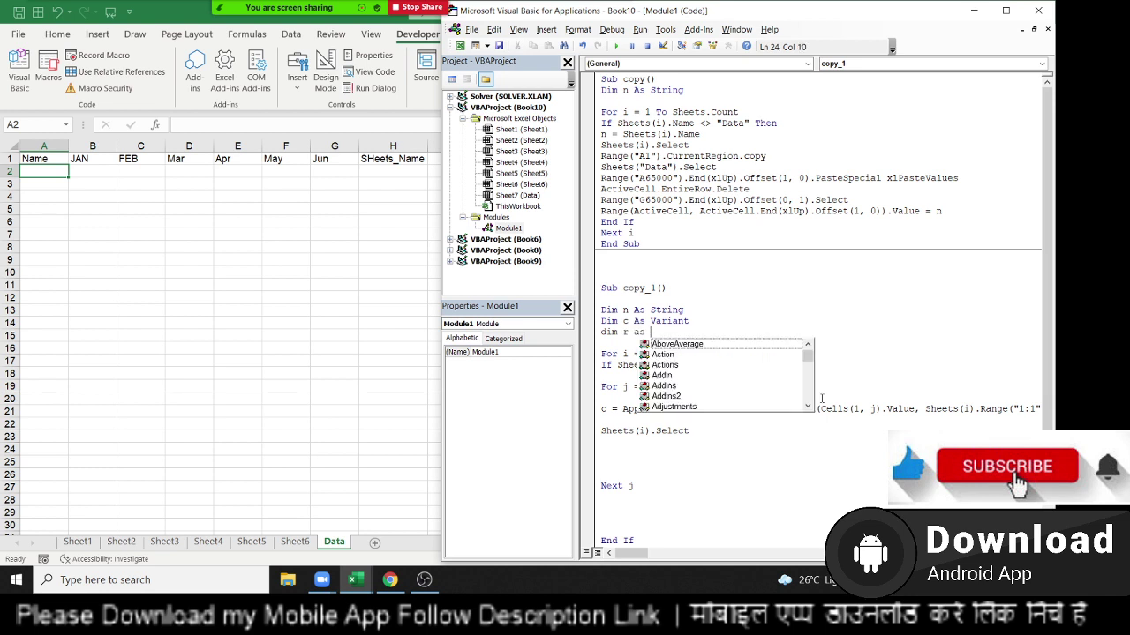
text(r)
key(BackSpace)
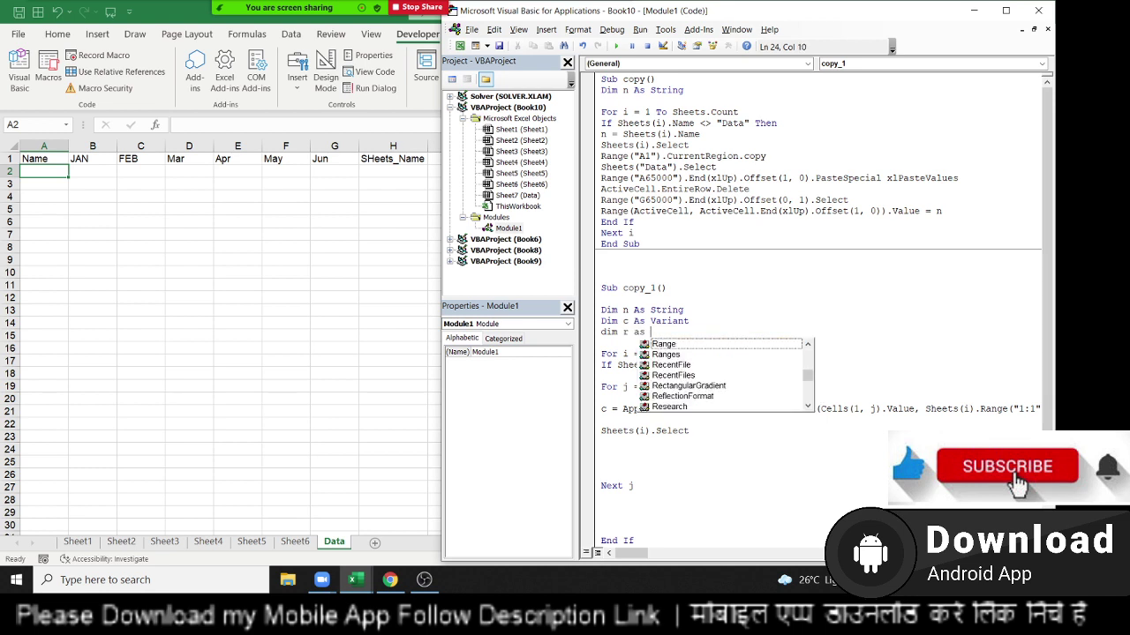
text(int)
key(Return)
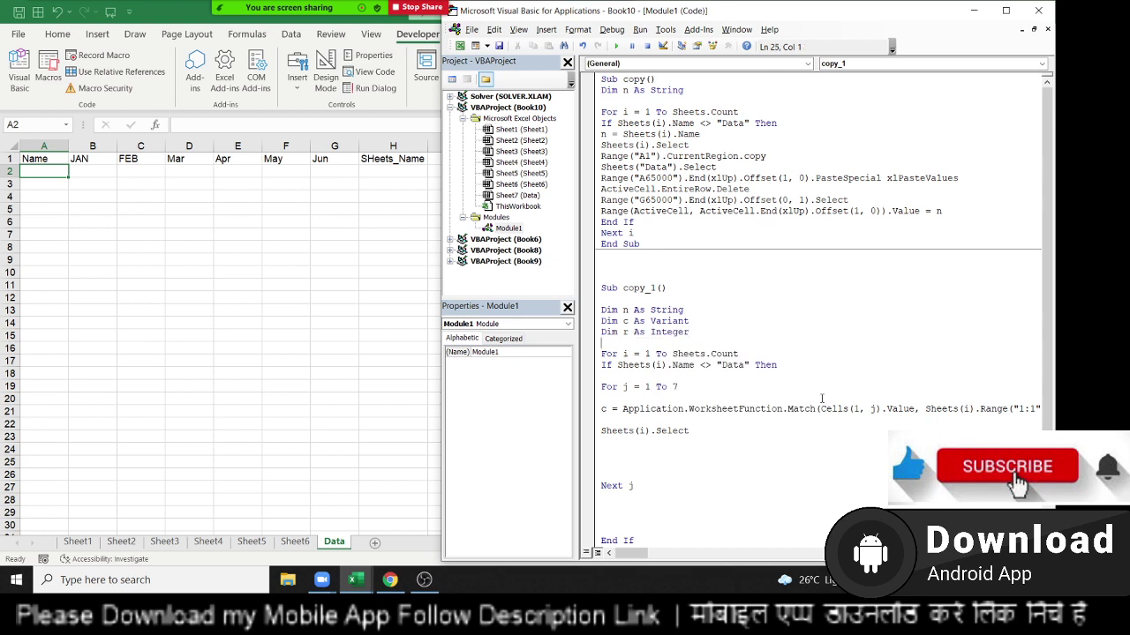
Start the assignment r=range("A65 on the blank line below Sheets(i).Select
key(Down)
text(r)
text(rang)
text(e("A)
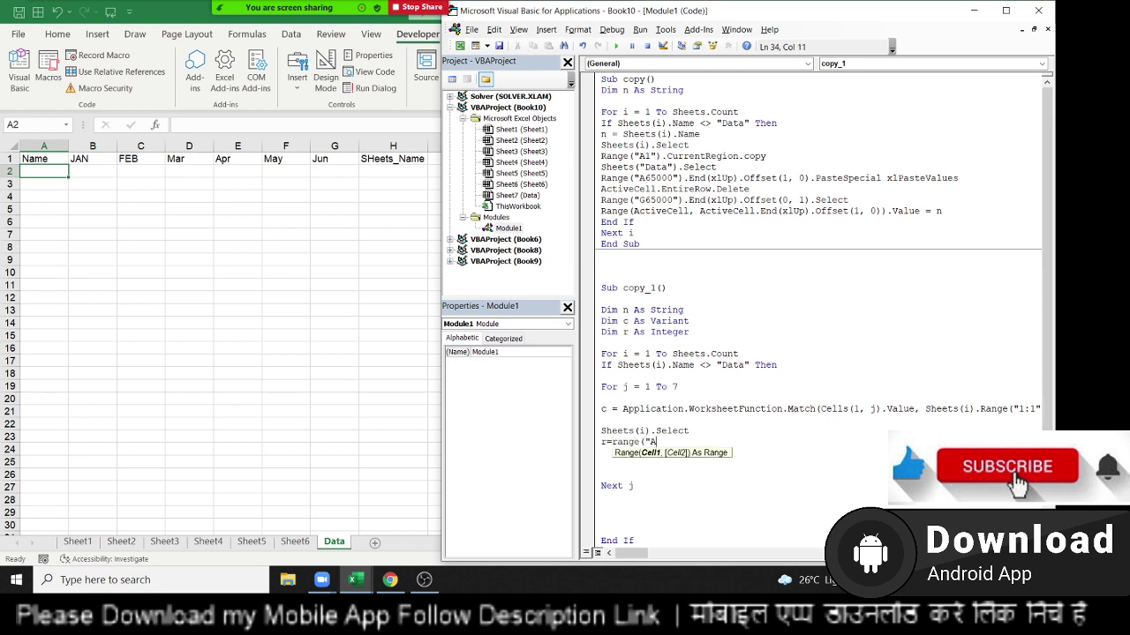
text(6450)
key(BackSpace)
key(BackSpace)
key(BackSpace)
text(5000").en)
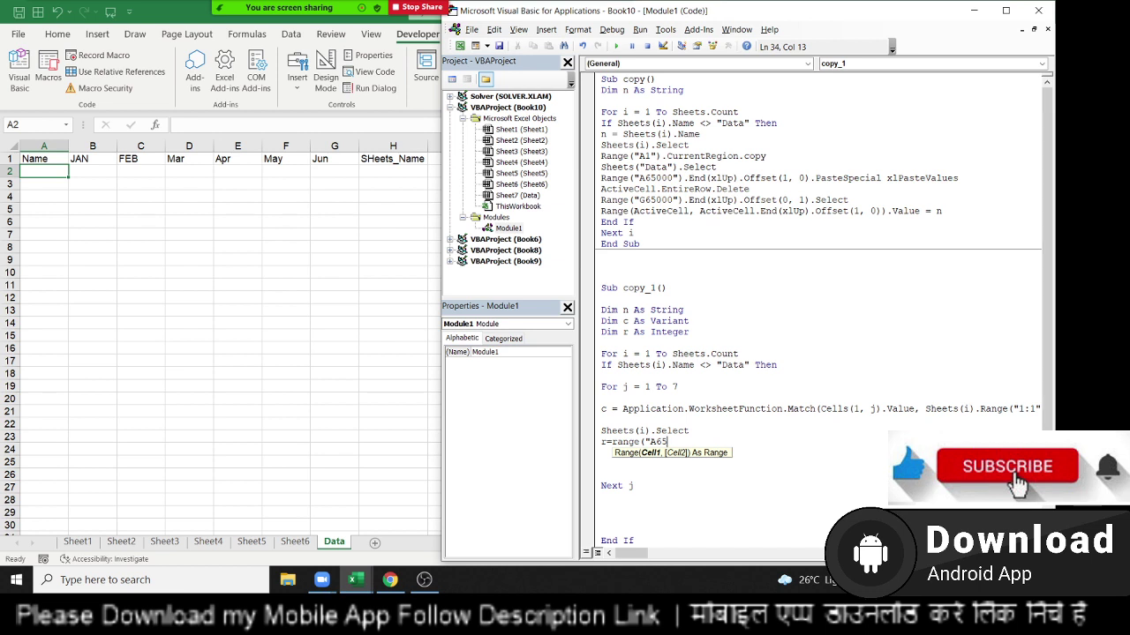
Complete the last-row line as r = Range("A65000").End(xlUp).Row
text(000)
text("))
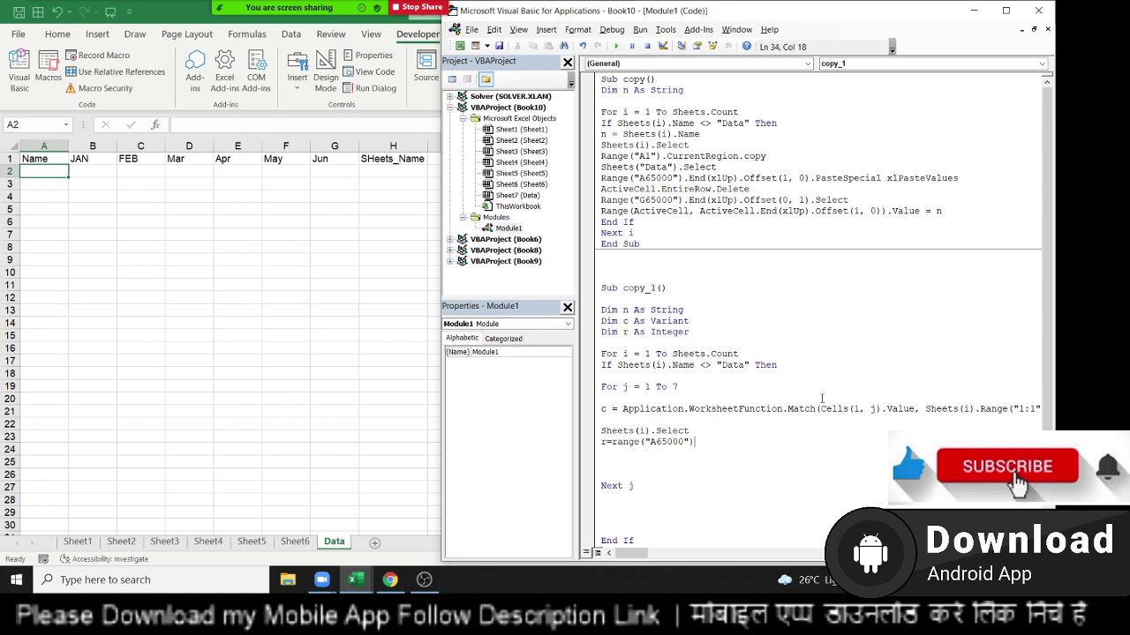
text(.en)
key(Tab)
text(()
key(Down)
key(Tab)
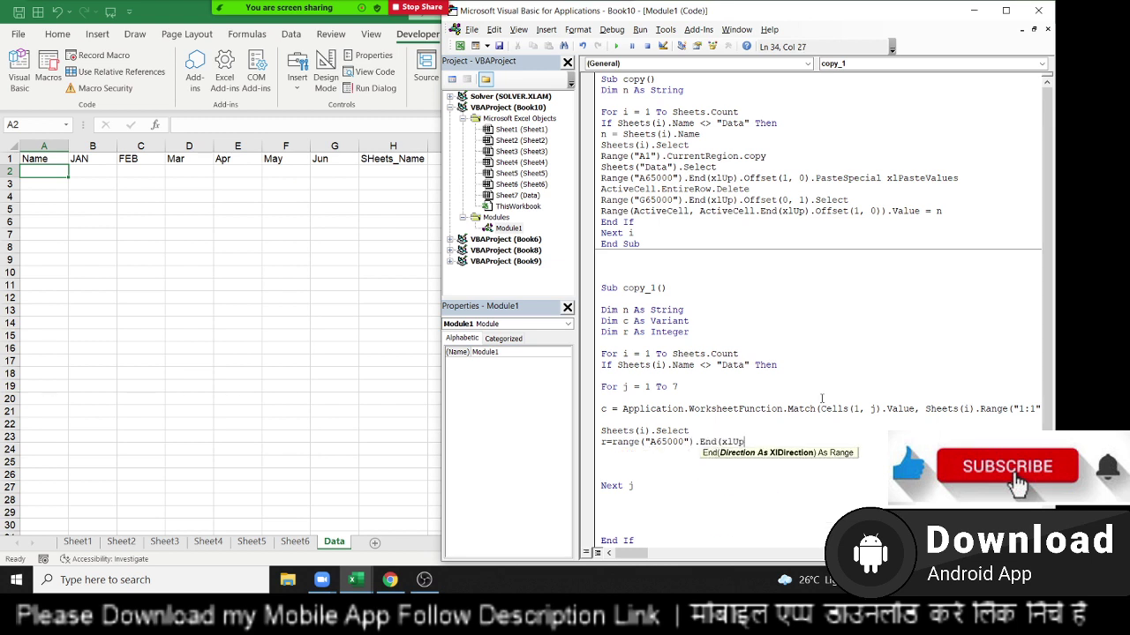
text().r)
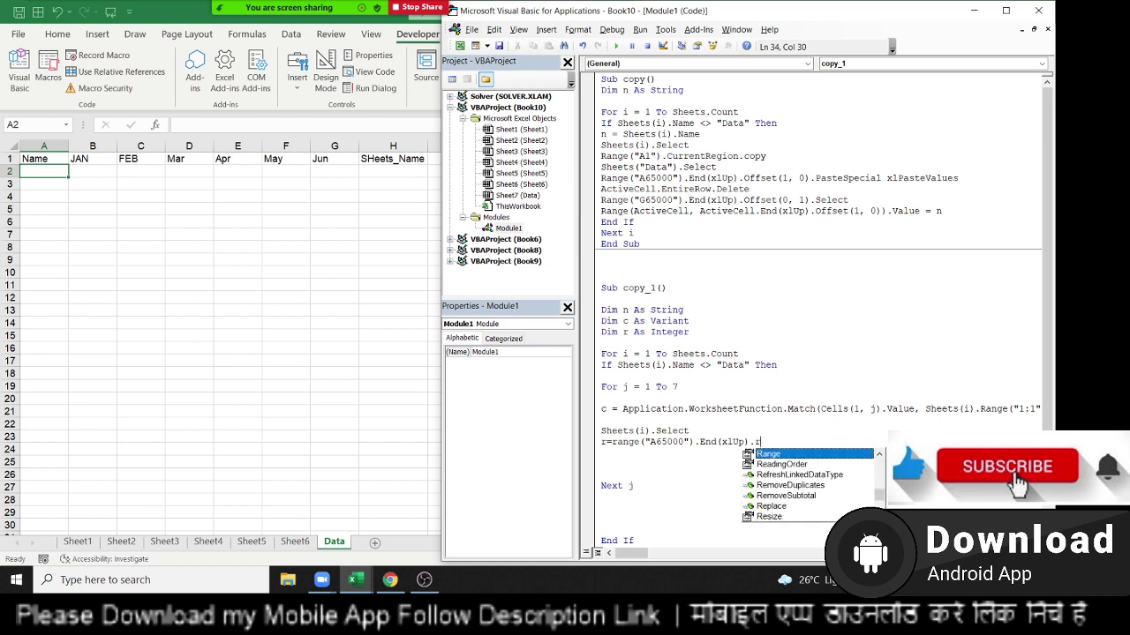
text(o)
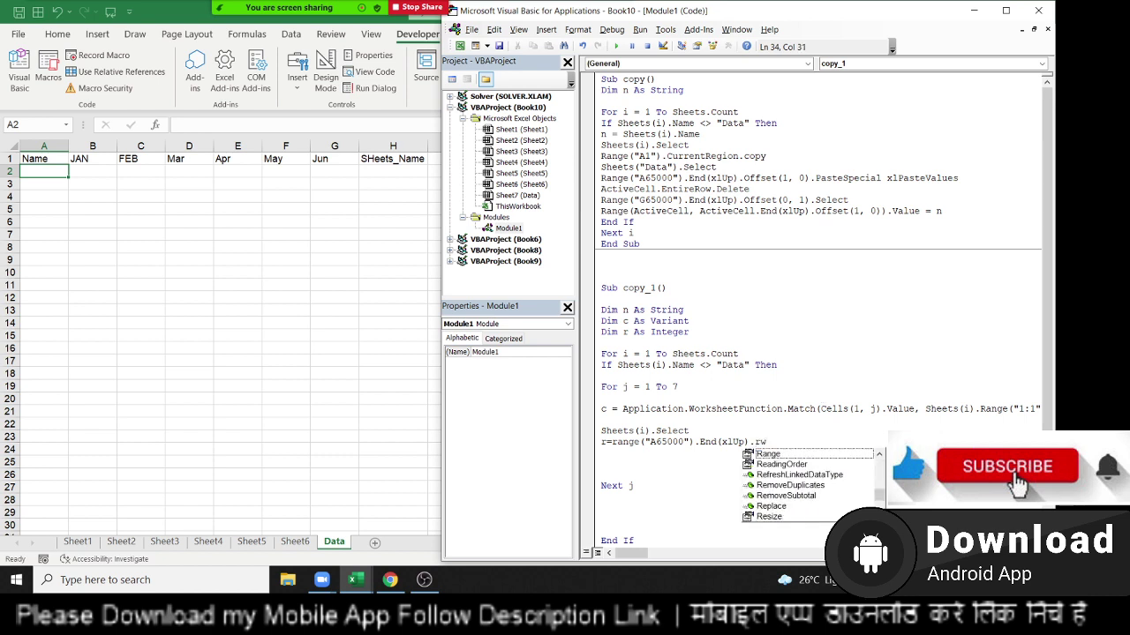
key(BackSpace)
text(o)
key(Tab)
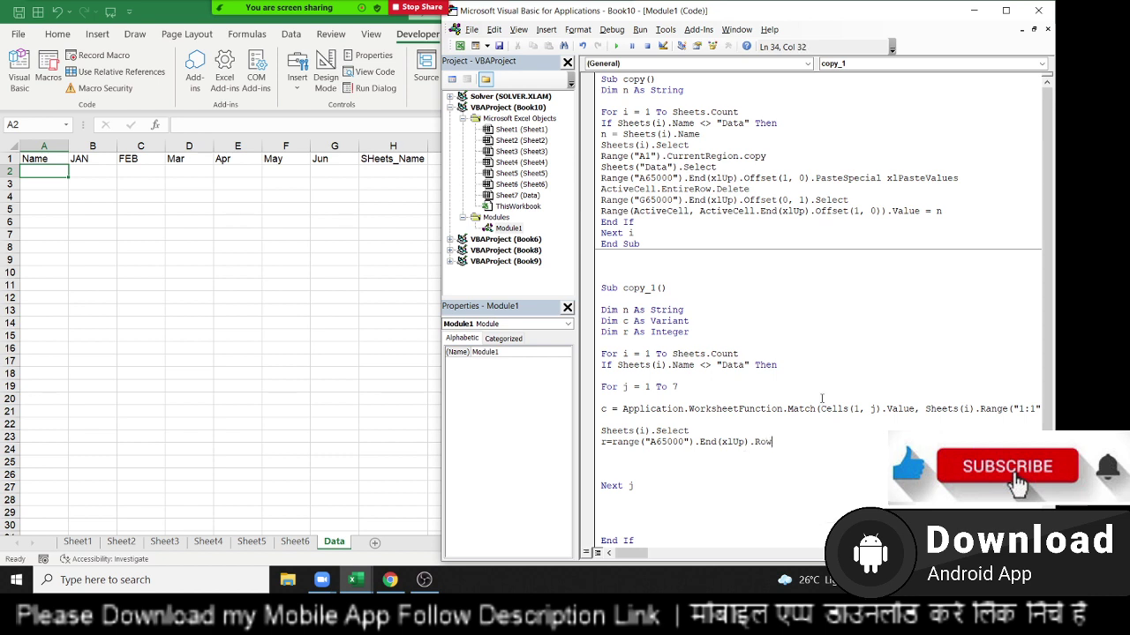
key(Up)
key(Up)
Add Range(celss(2, c), Cells(r, c)).copy below it and begin the Sheets("Data").Select line
key(Up)
key(shift+Right)
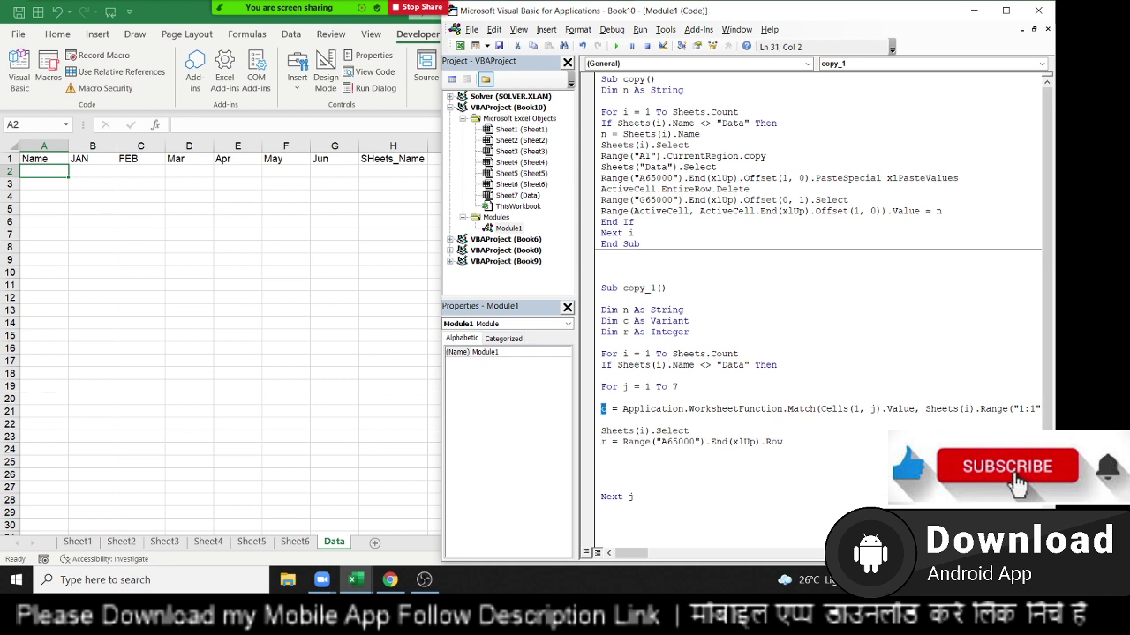
key(Down)
key(Down)
key(Down)
key(Down)
key(Down)
key(Up)
text(range)
text((cel)
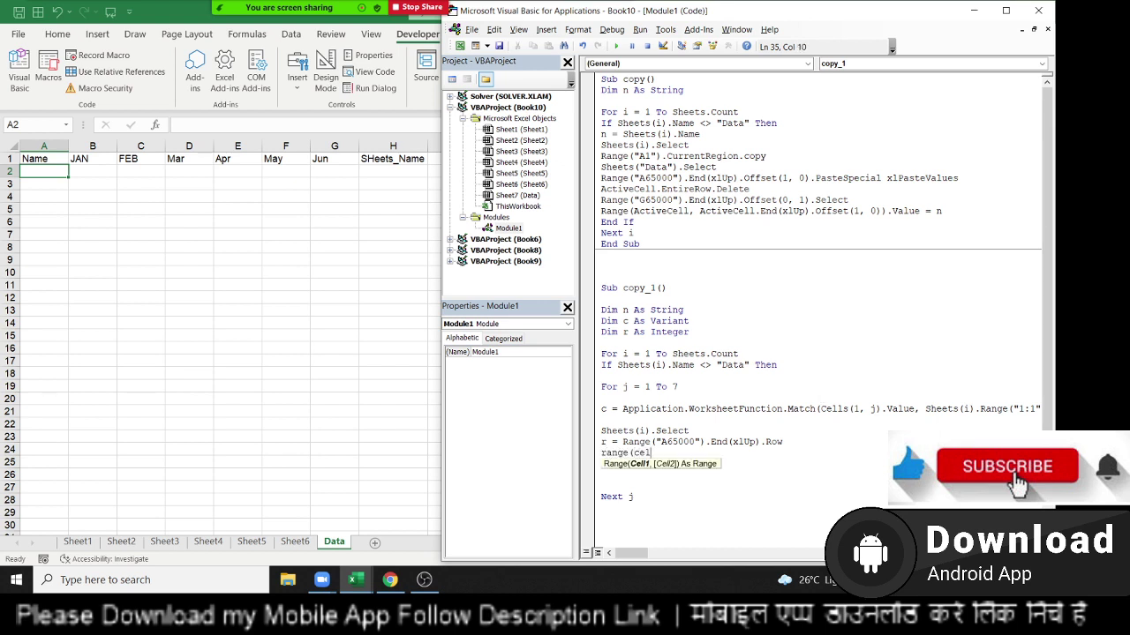
text(ss()
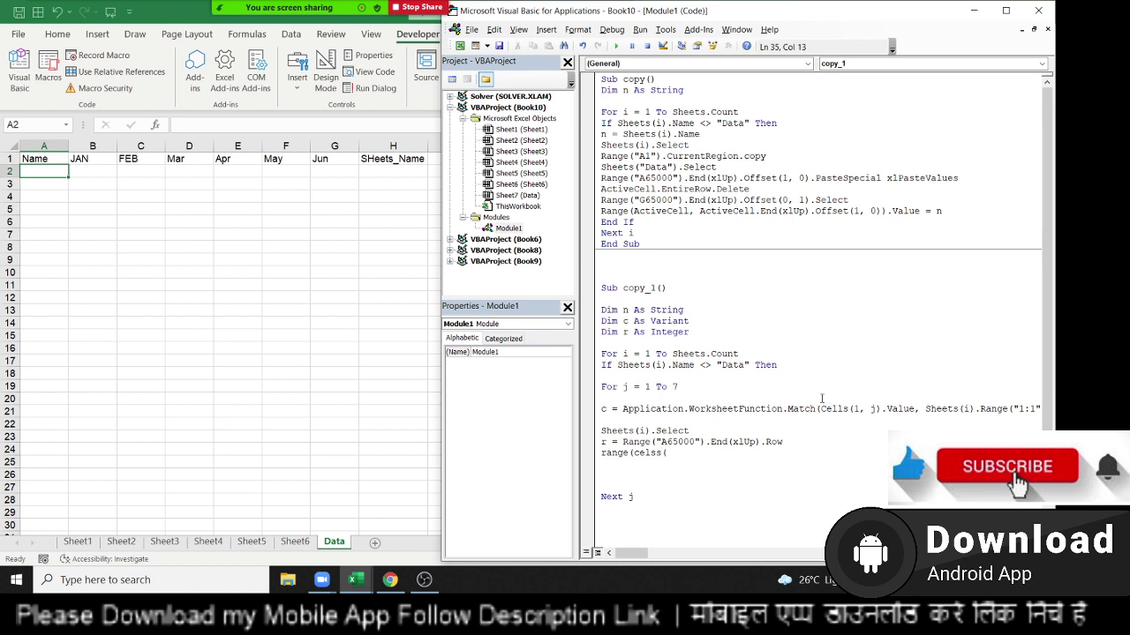
text(2,)
text(c)
text(),ce)
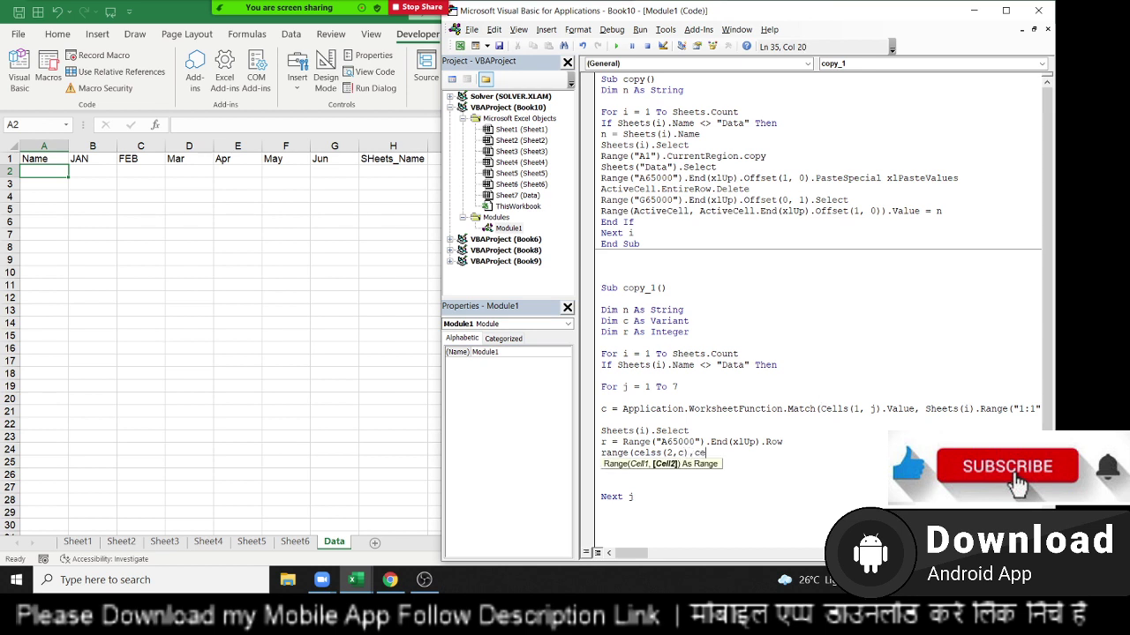
text(lls()
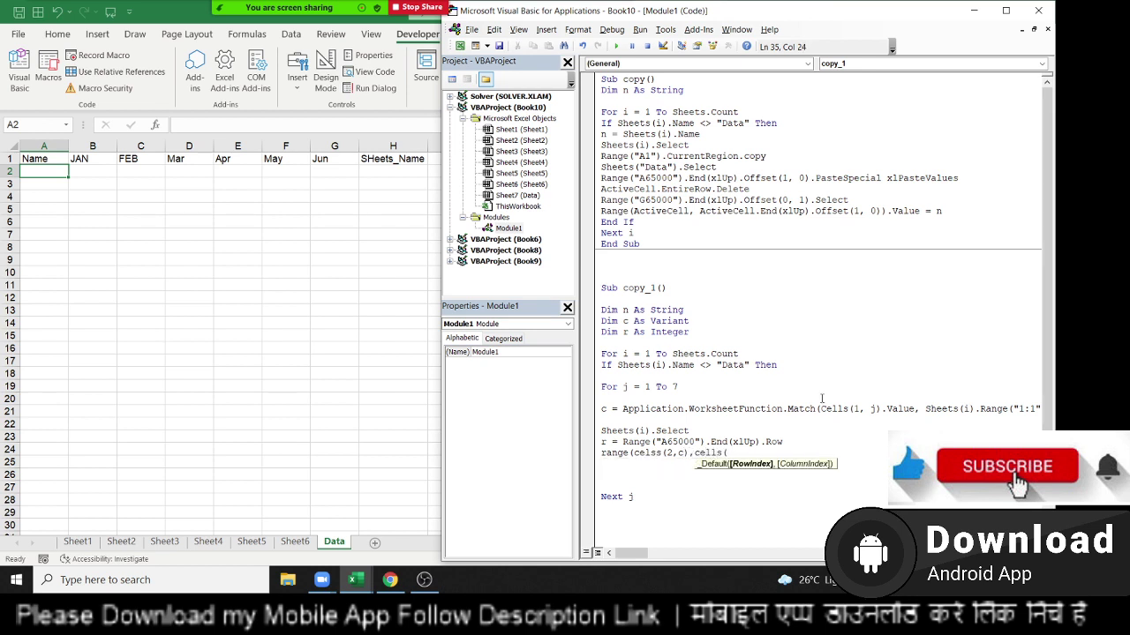
text(r)
text(,c))
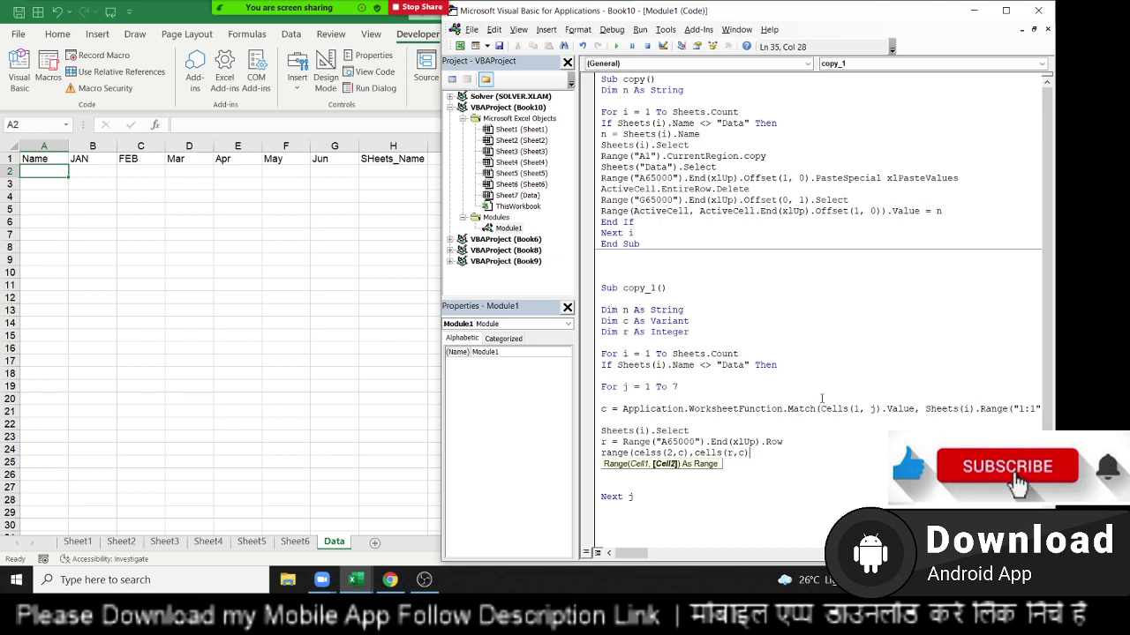
text())
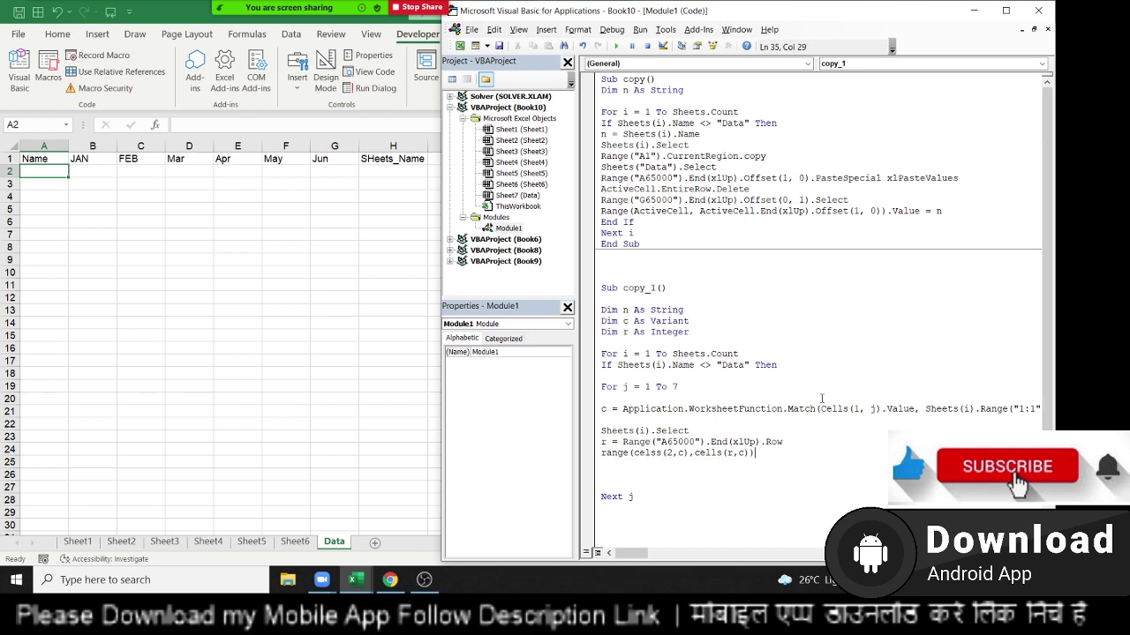
text(.cop)
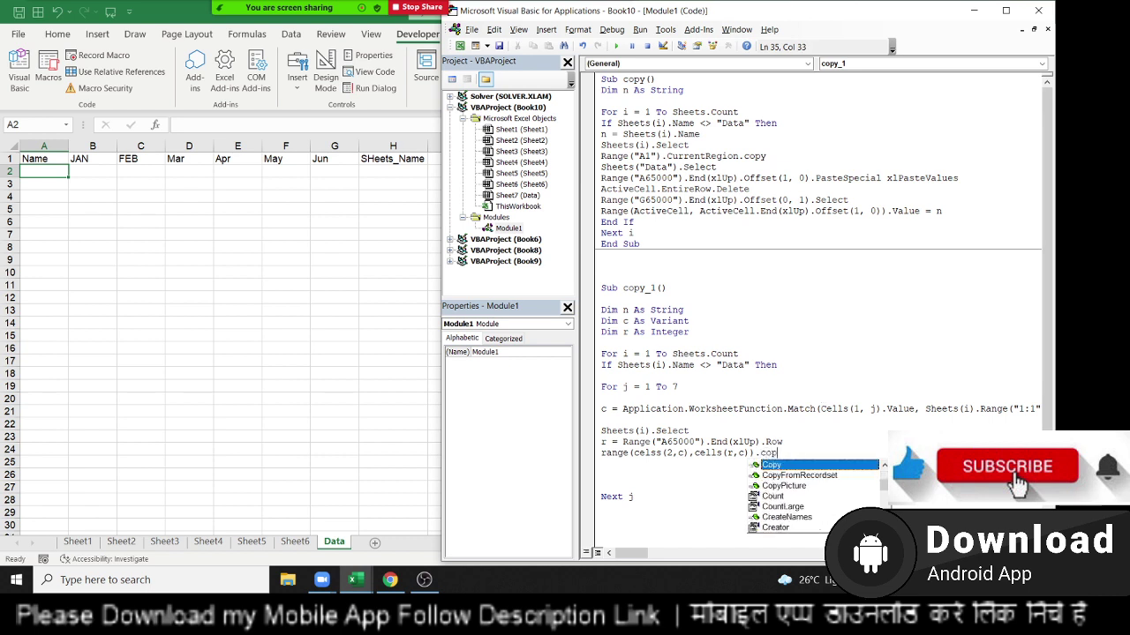
text(y)
key(Escape)
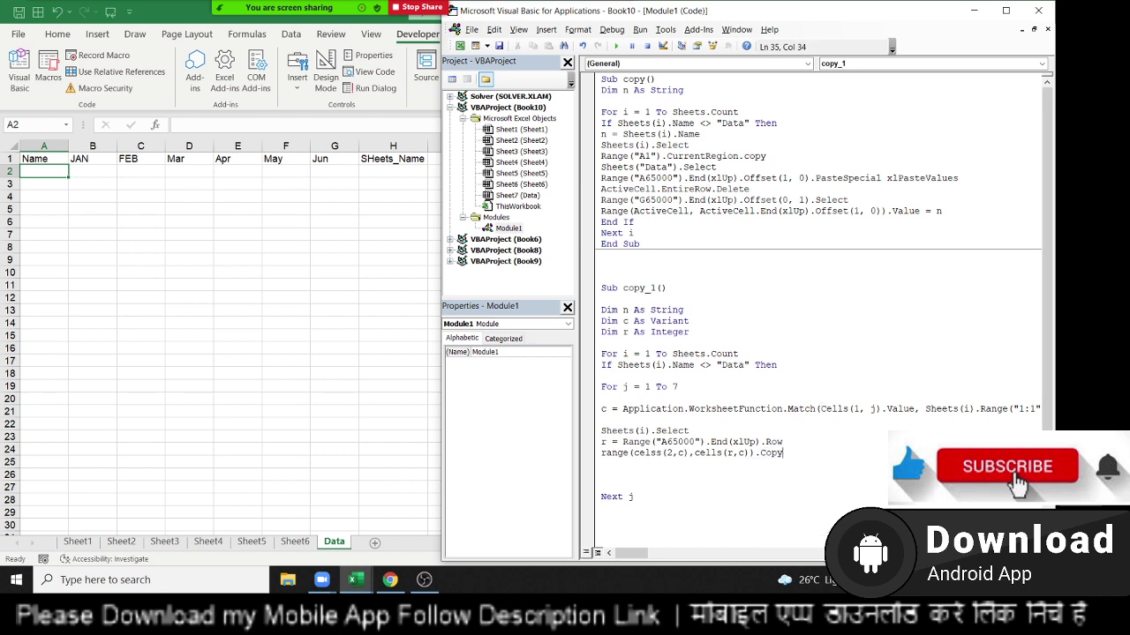
key(Return)
key(Return)
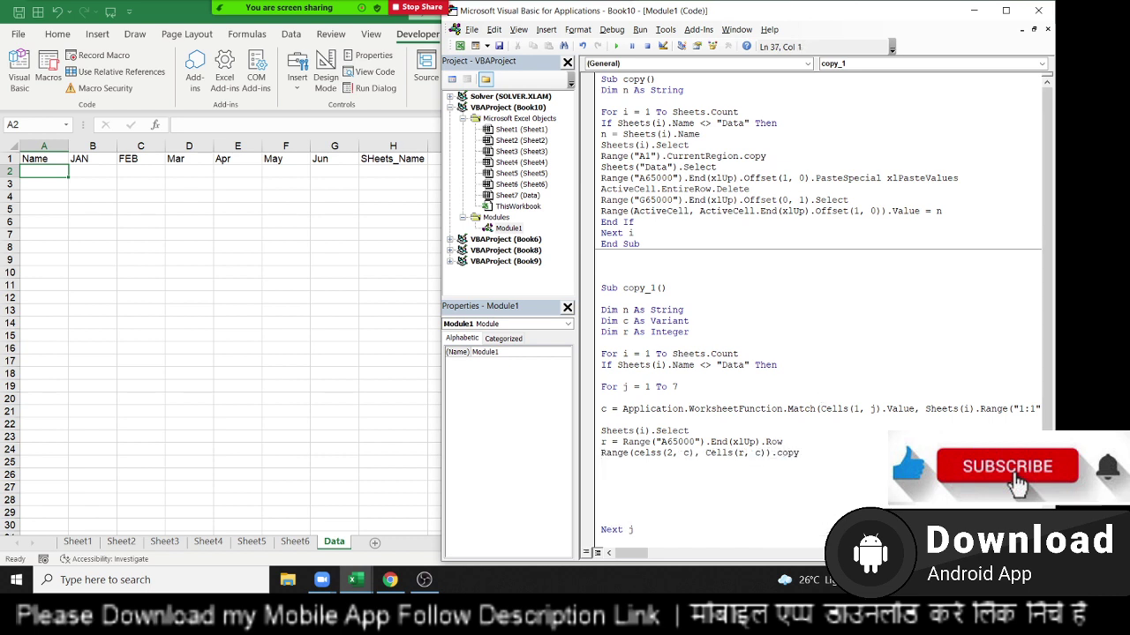
text(sheets)
text(("Da)
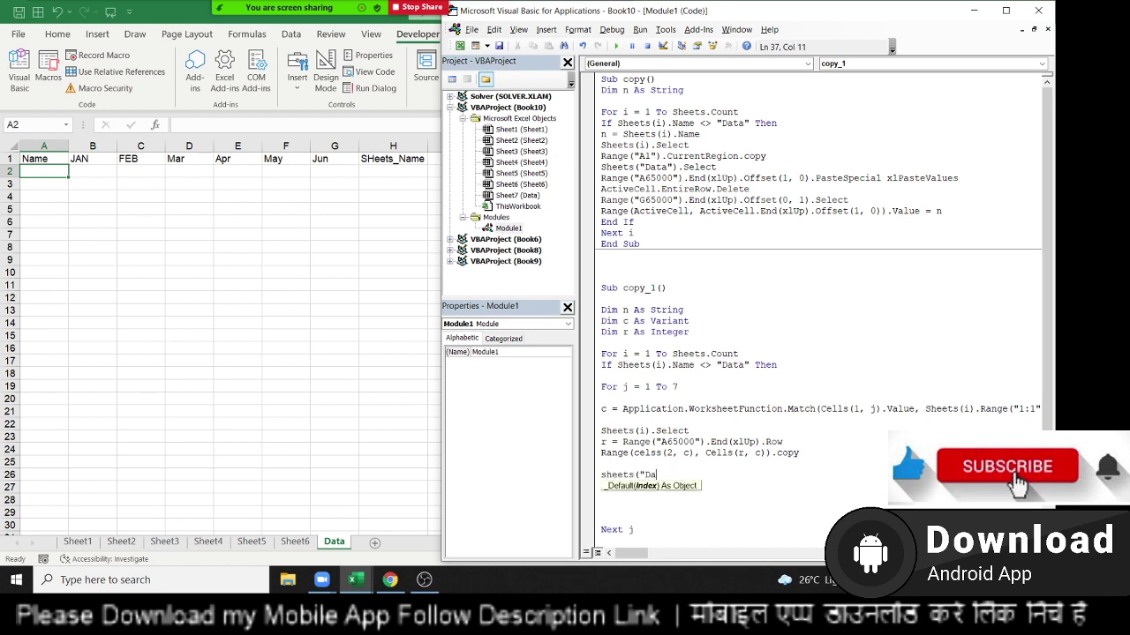
text(ta"))
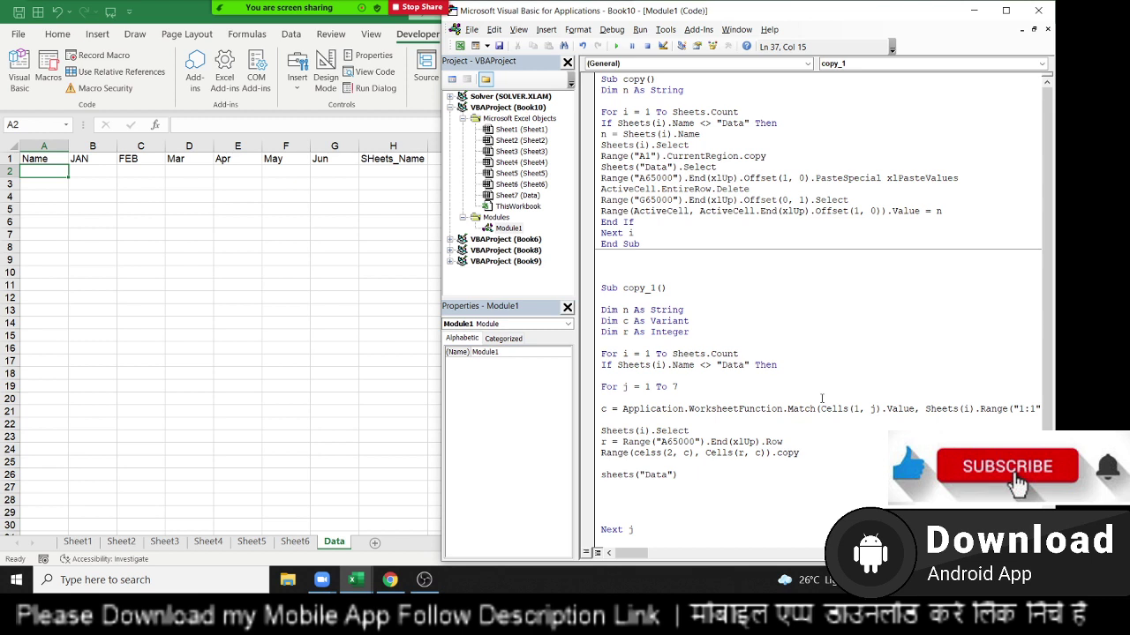
text(Select)
Finish Sheets("Data").Select and insert blank lines after the If and above For i
key(Return)
key(Up)
key(Up)
key(Up)
key(Up)
key(Up)
key(Down)
key(Down)
key(Down)
key(Up)
key(Up)
key(Up)
key(Down)
key(Down)
key(Down)
key(Down)
key(Down)
key(Up)
key(Up)
key(Up)
key(Down)
key(Return)
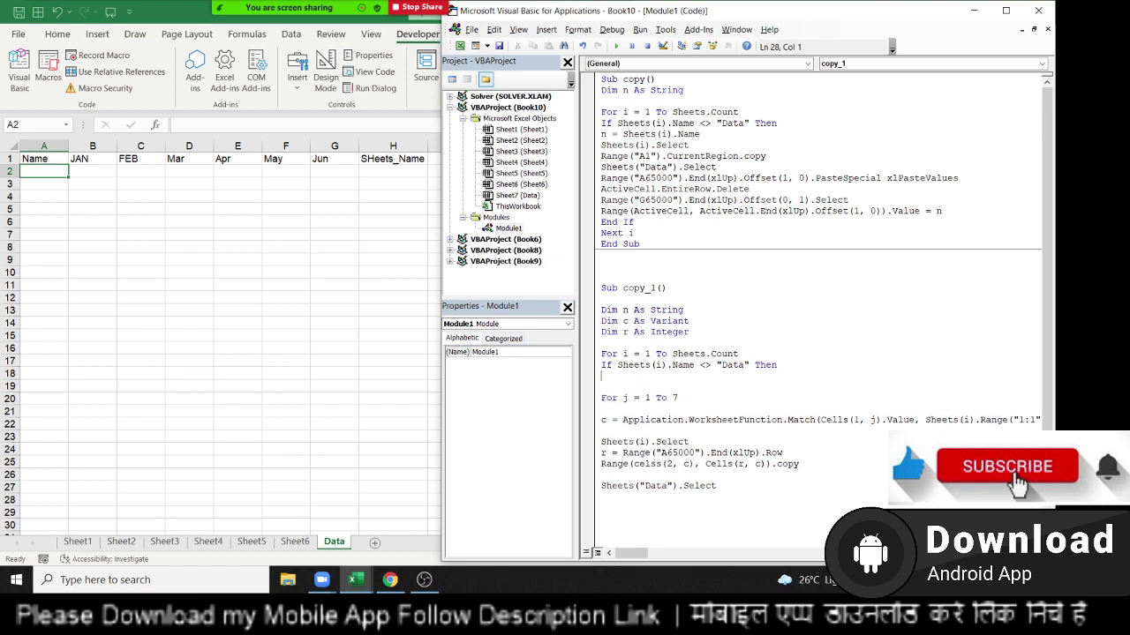
key(Return)
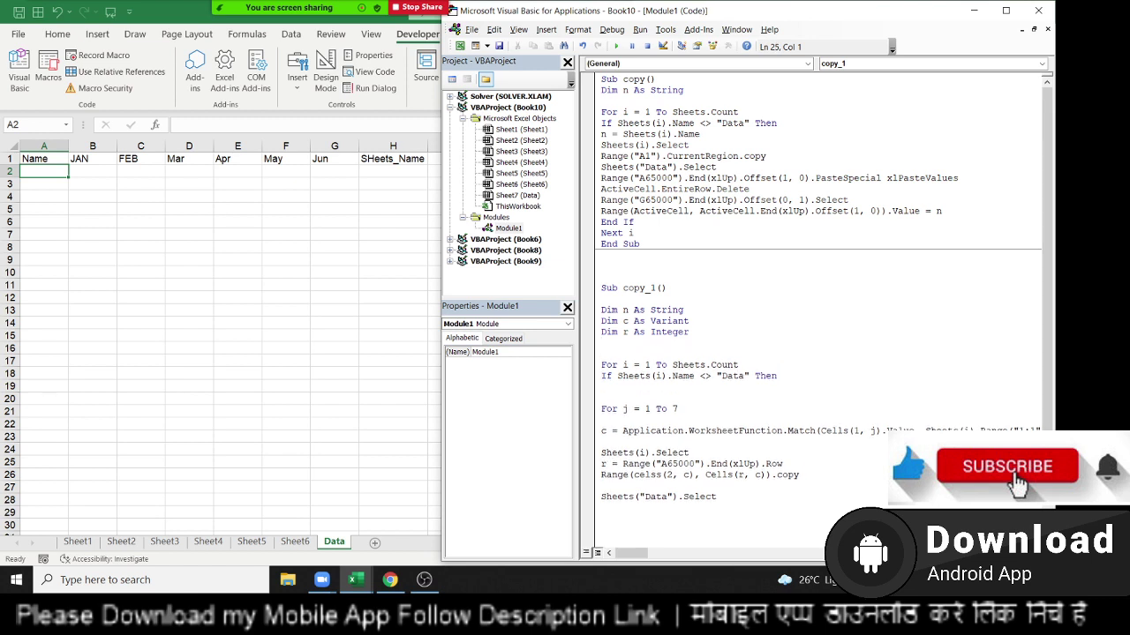
Declare the new variable with Dim lr As Long
text(du)
key(BackSpace)
text(im l)
text(e)
key(BackSpace)
text(r as )
text(lo)
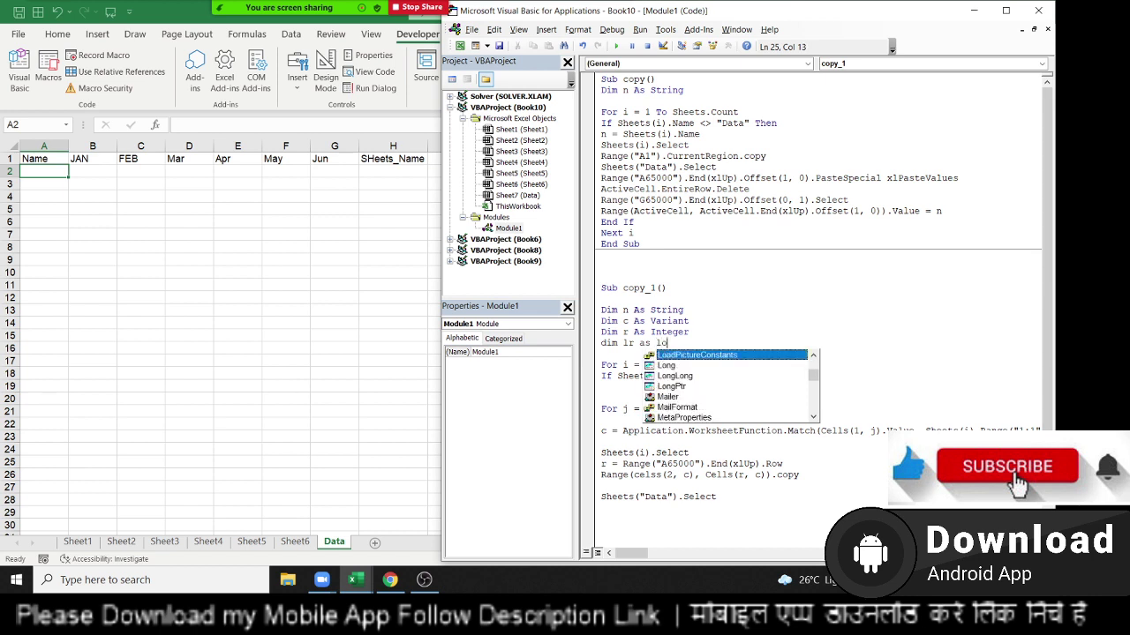
text(ng)
key(Down)
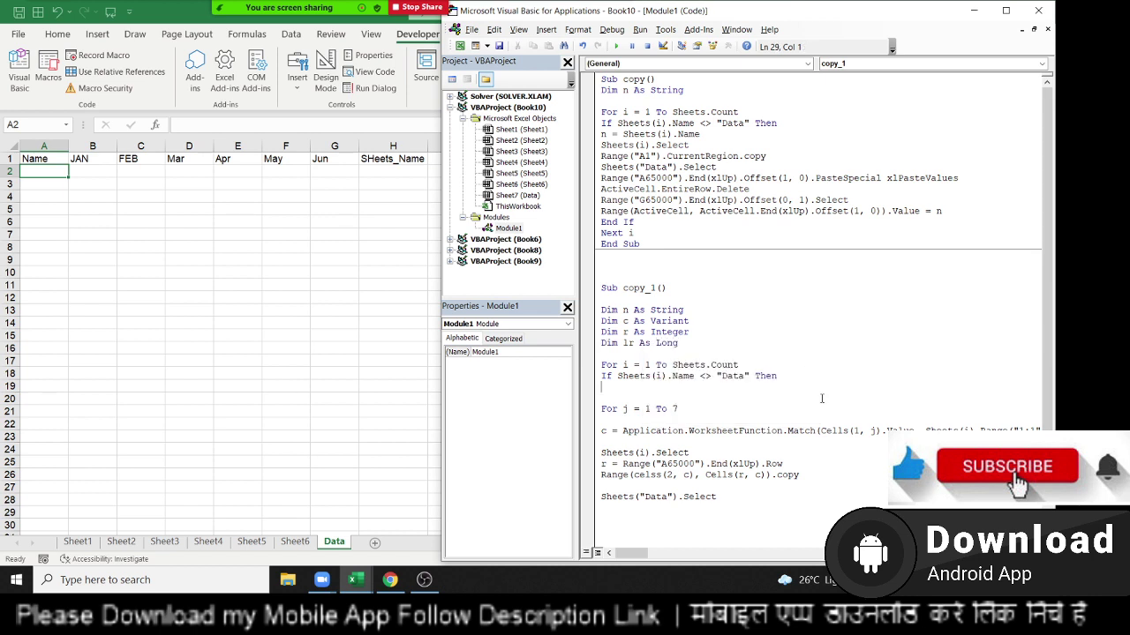
Add lr = Range("A65000").End(xlUp).Offset(1, 0).Row above the For j loop
key(Down)
key(Down)
key(Return)
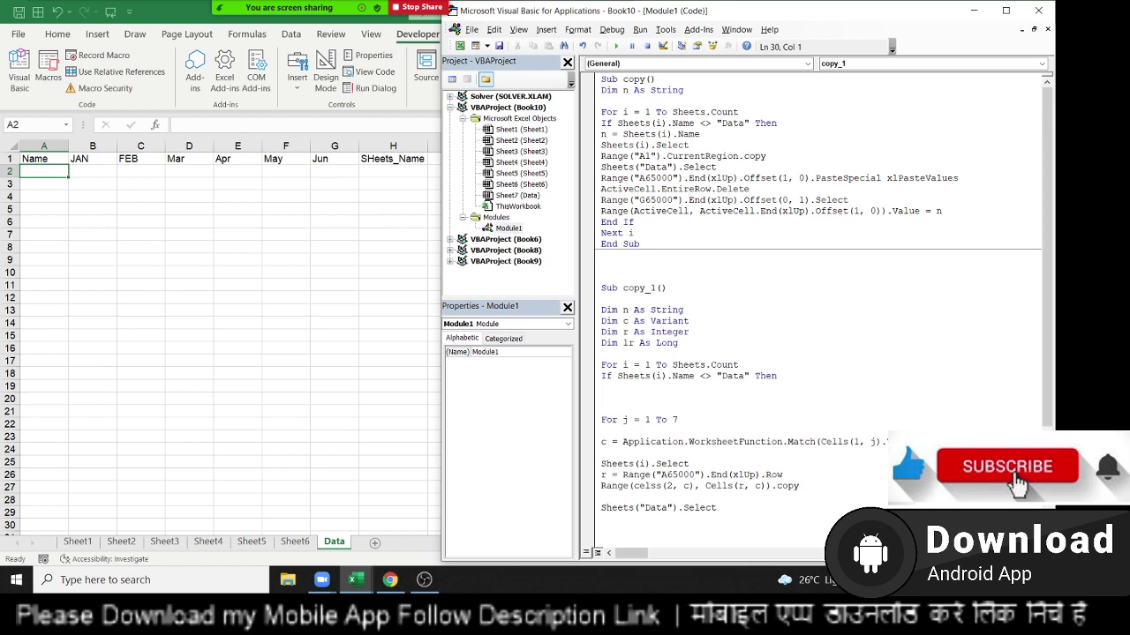
text(lr=)
text(ra)
text(nge()
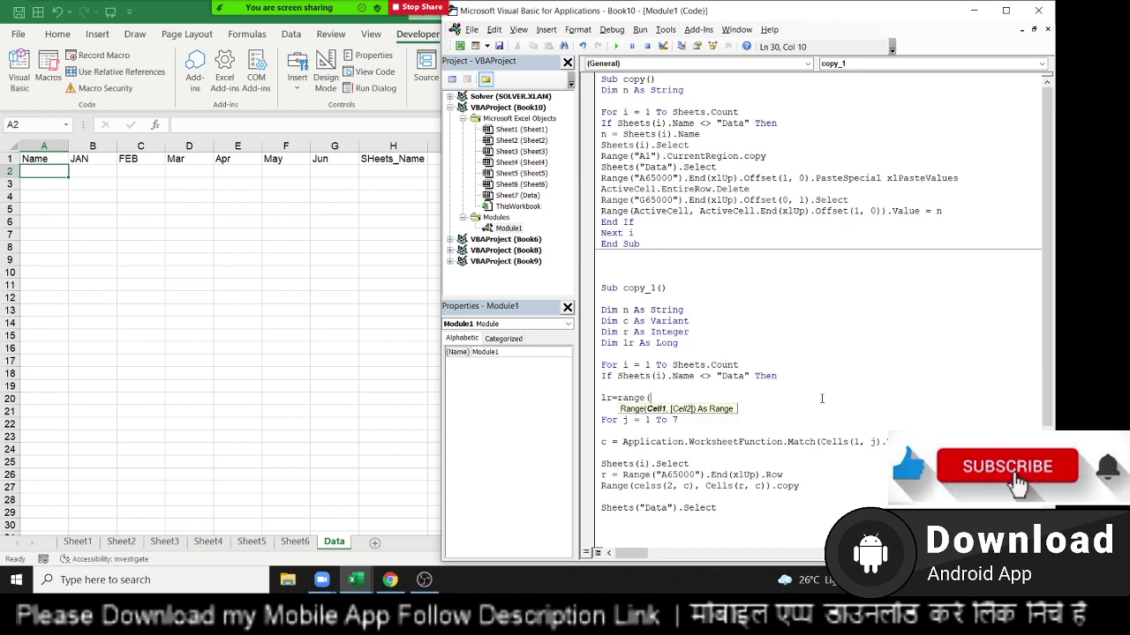
text("A)
text(65000")
text().End)
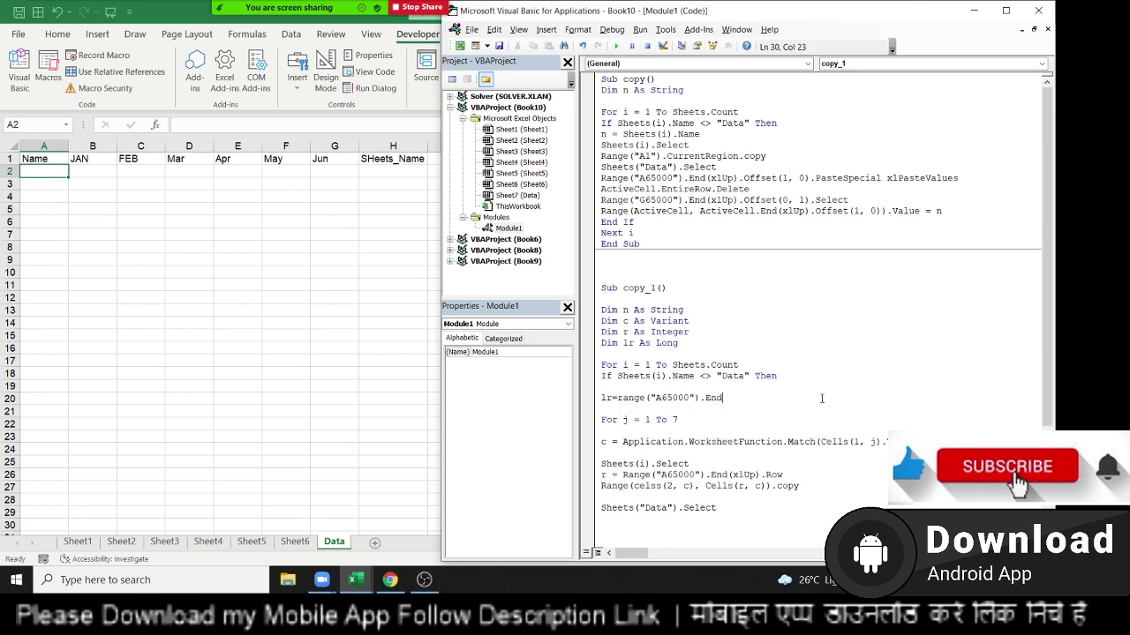
text(()
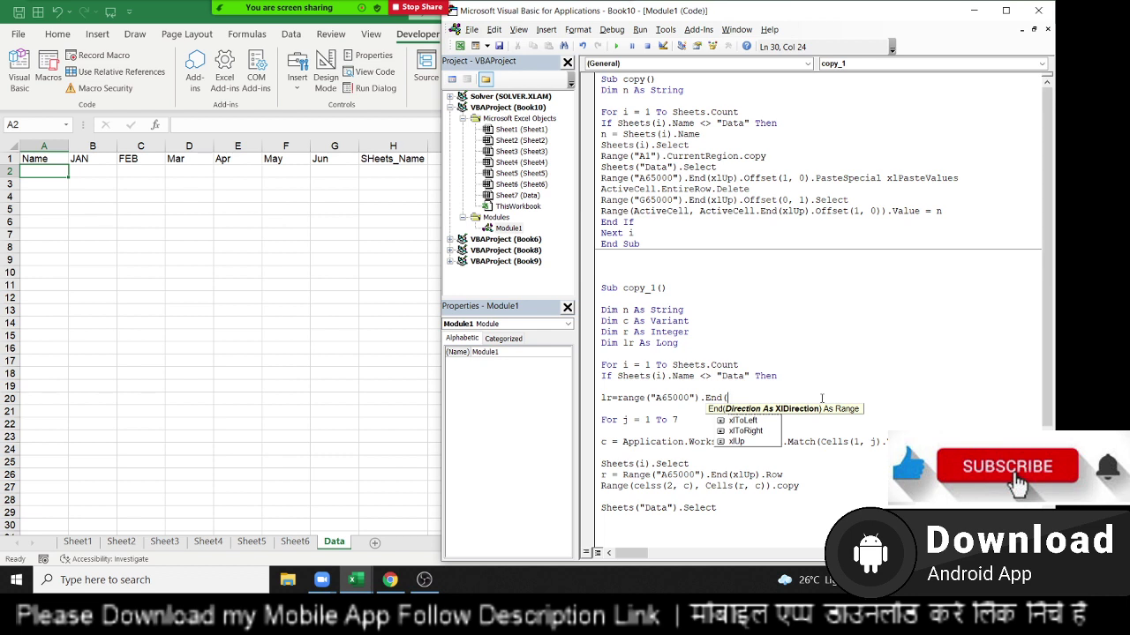
key(Down)
key(Down)
key(Down)
key(Tab)
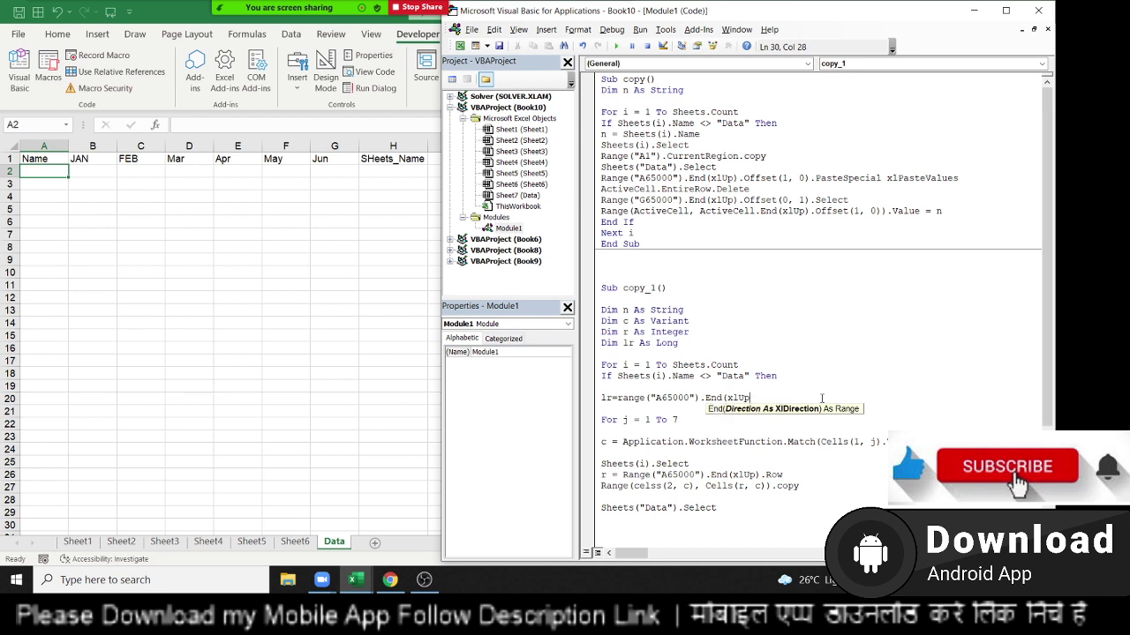
text())
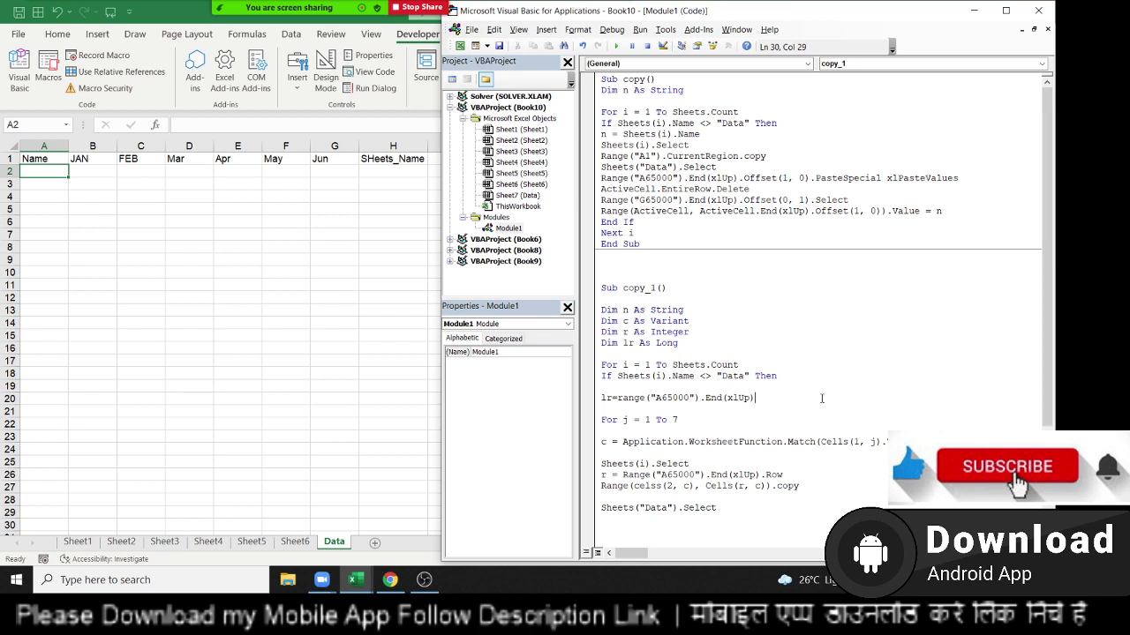
text(.)
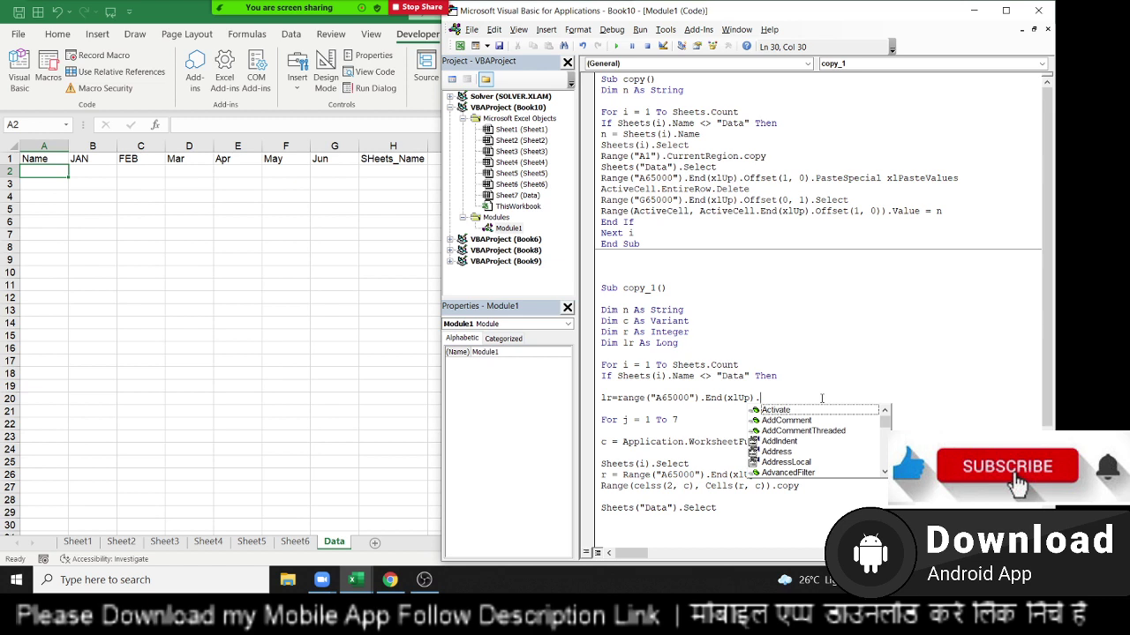
text(Offs)
key(Tab)
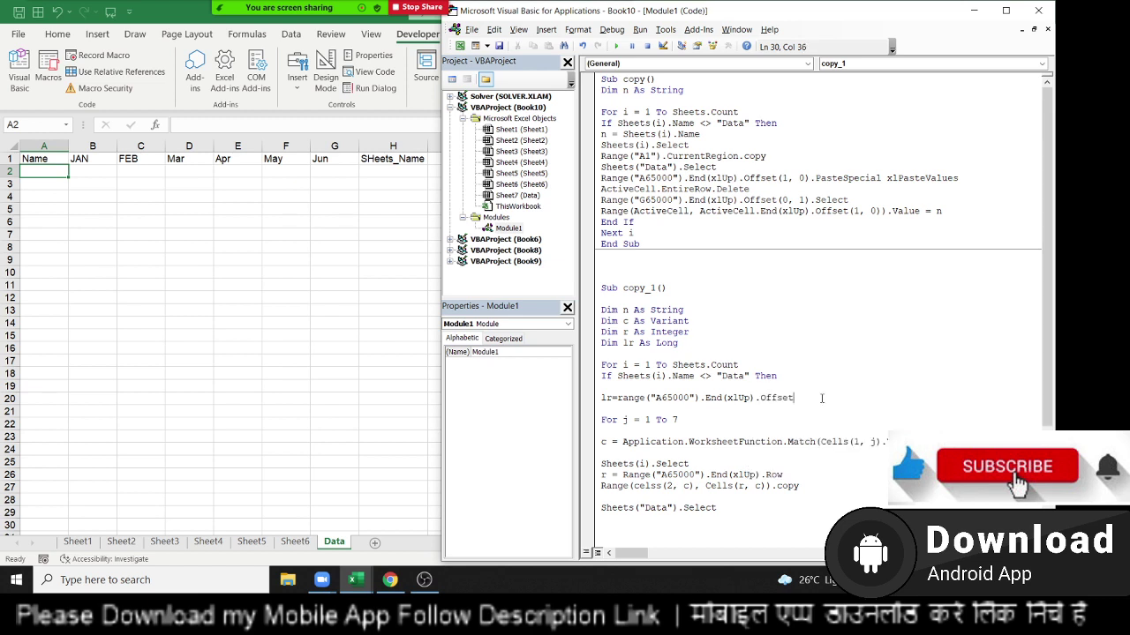
text((1, )
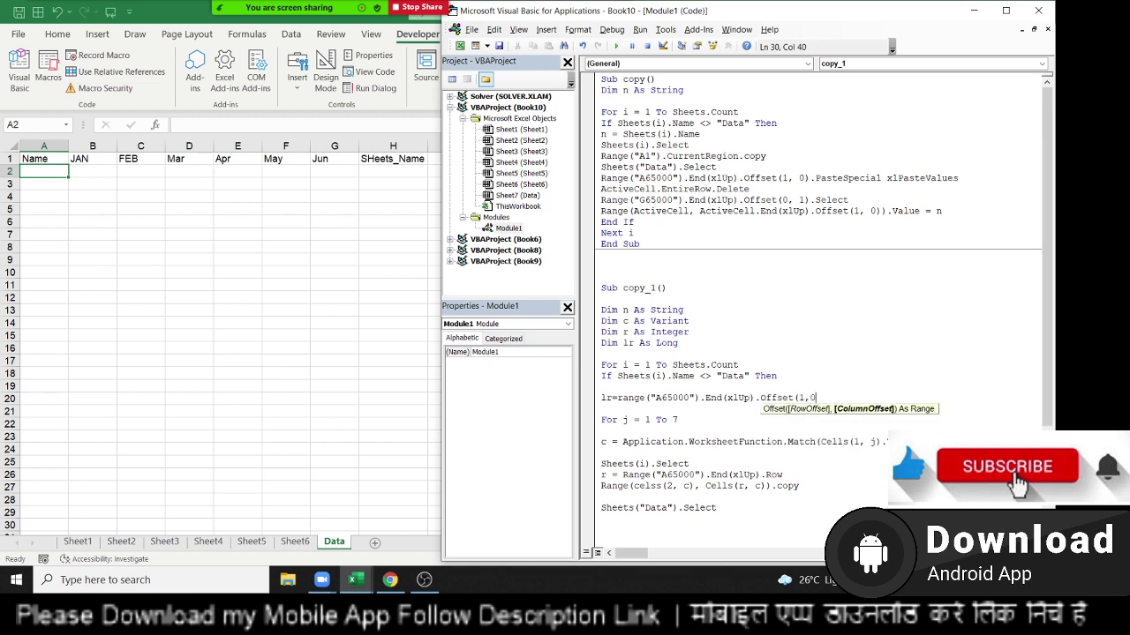
text(0).R)
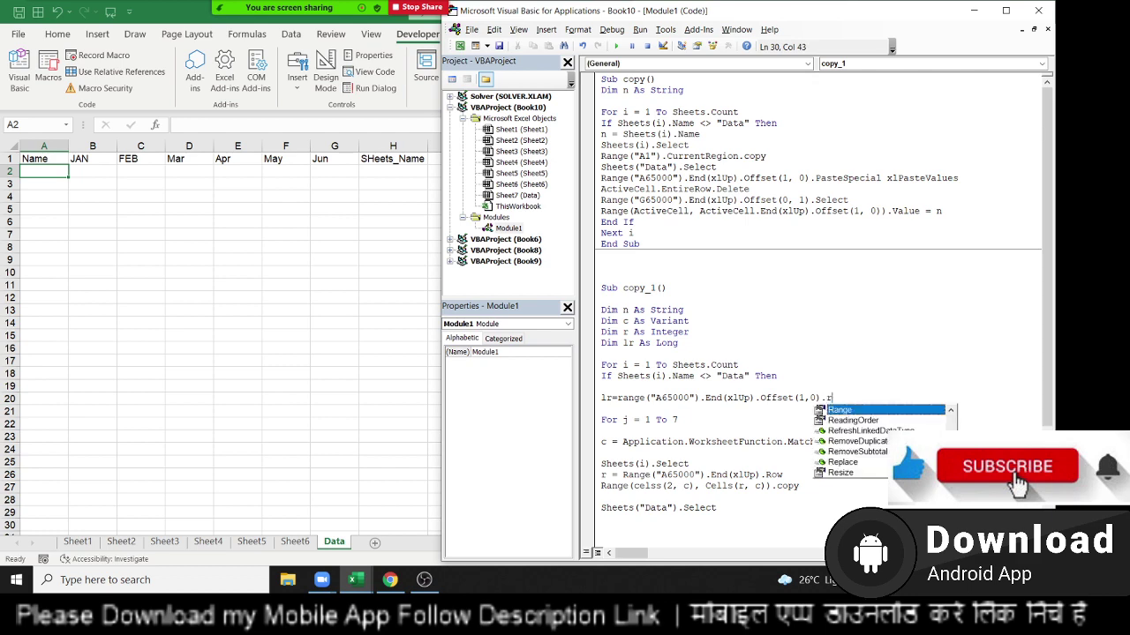
text(o)
key(Tab)
key(Down)
key(Down)
key(Down)
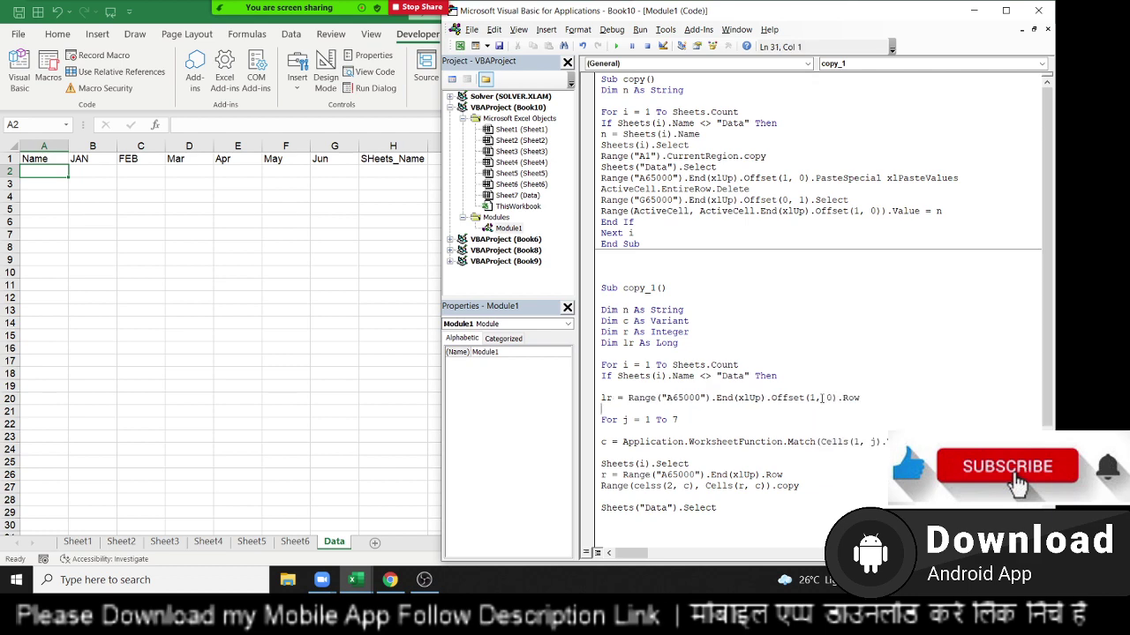
key(Down)
key(Down)
key(Down)
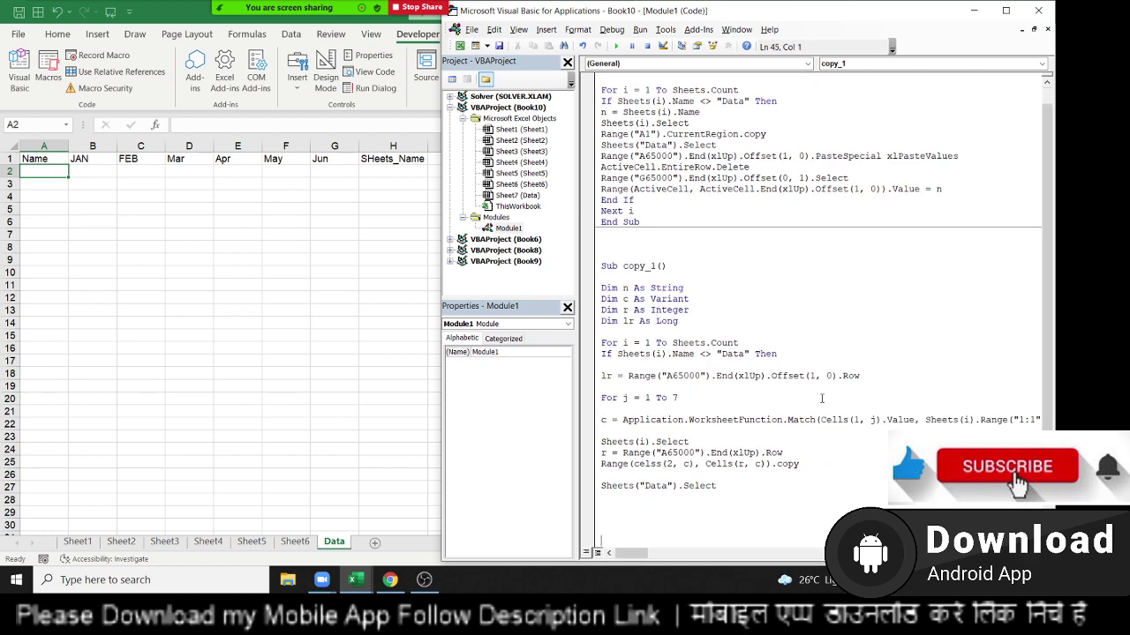
key(Up)
Add Cells(lr, j).PasteSpecial below the Data sheet selection
text(ra)
text(nge)
key(BackSpace)
key(BackSpace)
key(BackSpace)
key(BackSpace)
key(BackSpace)
text(cells)
text(()
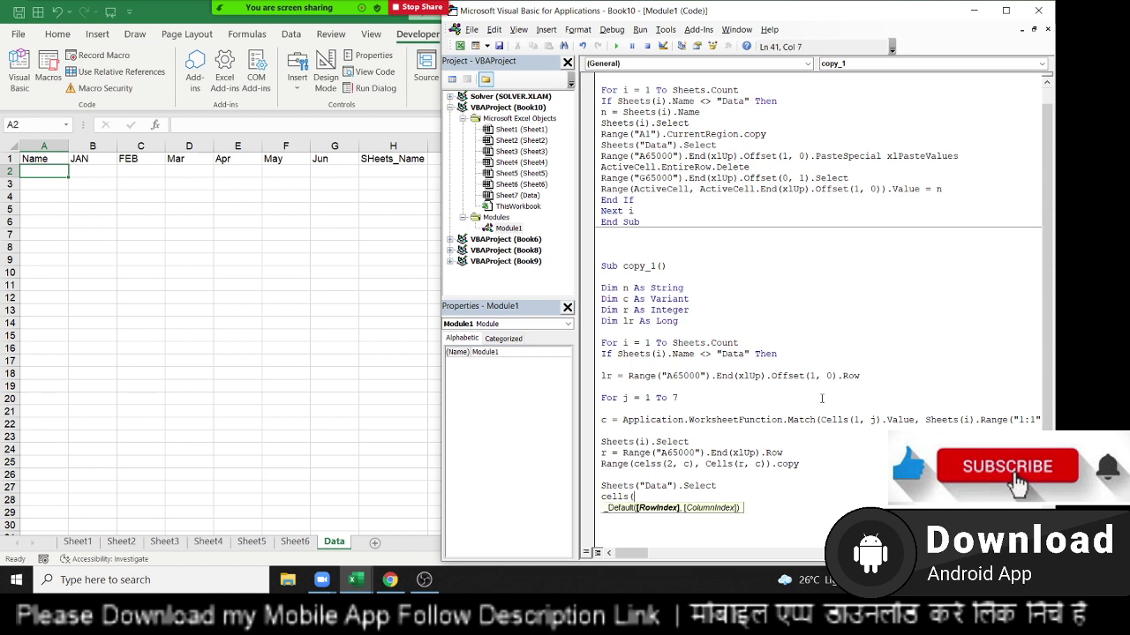
text(l)
text(r,)
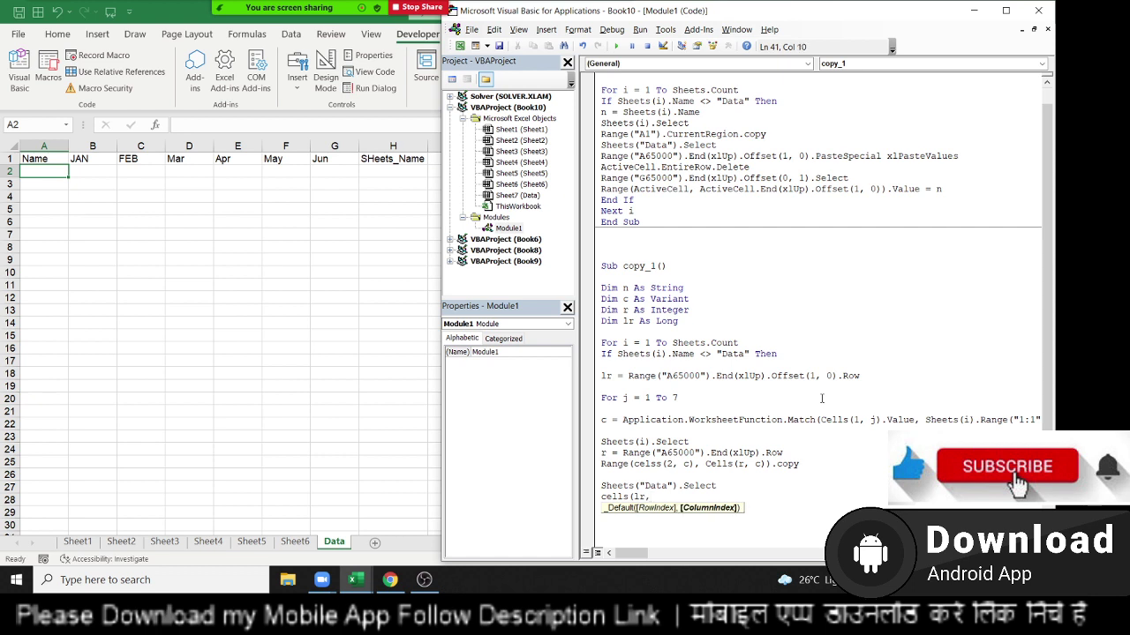
text(j)
text().p)
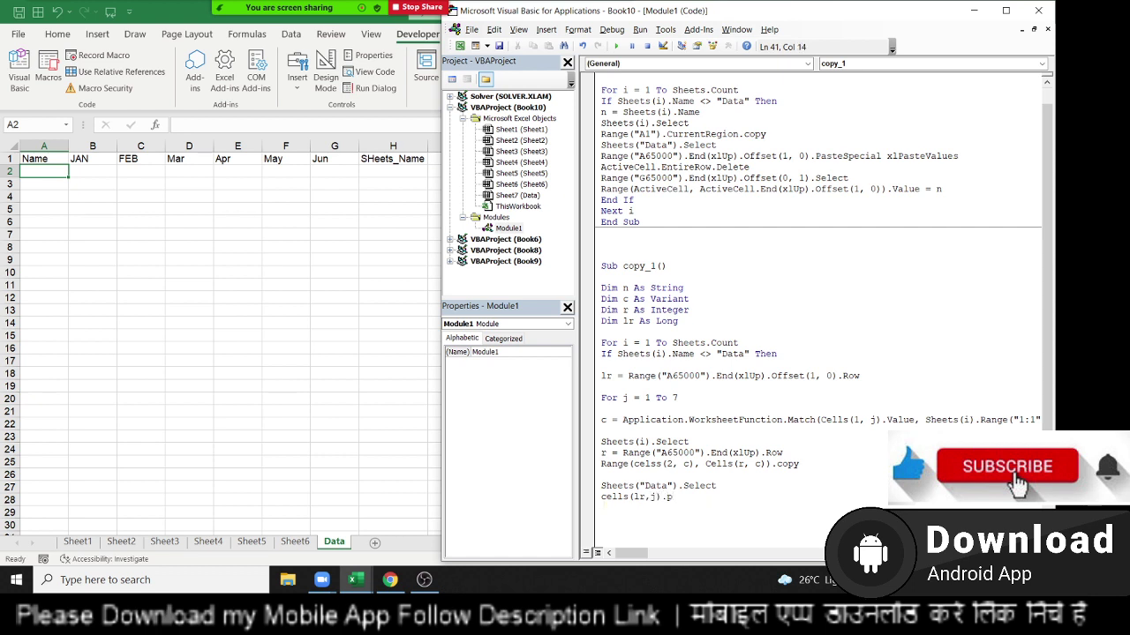
text(ast)
text(esp)
text(ecial)
key(Return)
Close the month loop with Next j and move to the empty line below If
key(Return)
key(Return)
key(Return)
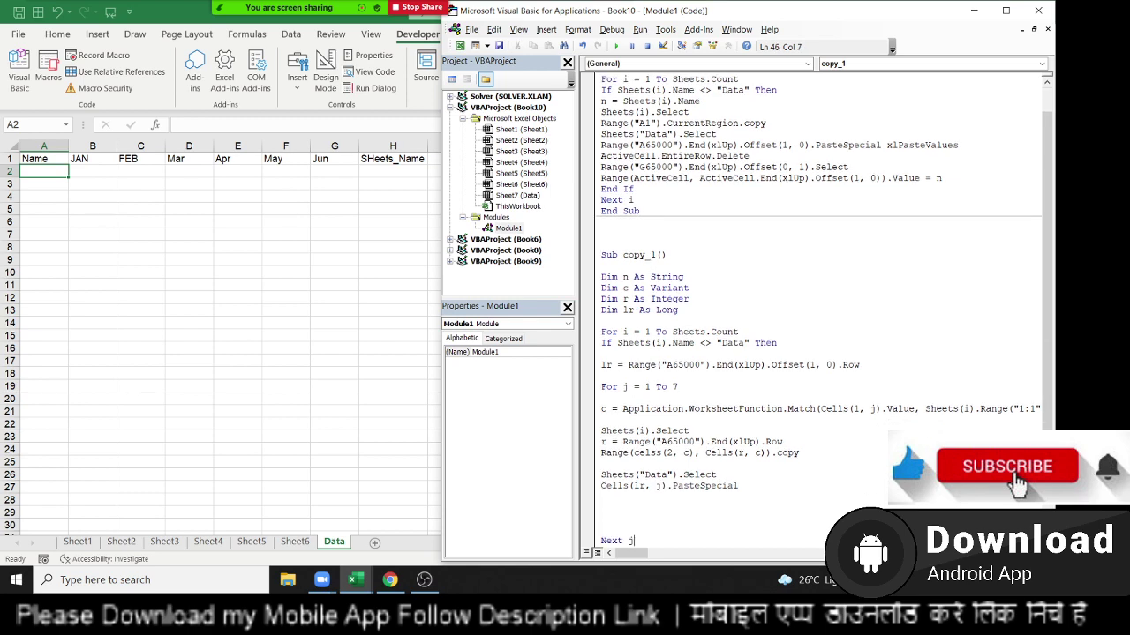
text(Next j)
key(Return)
key(Return)
click(601, 474)
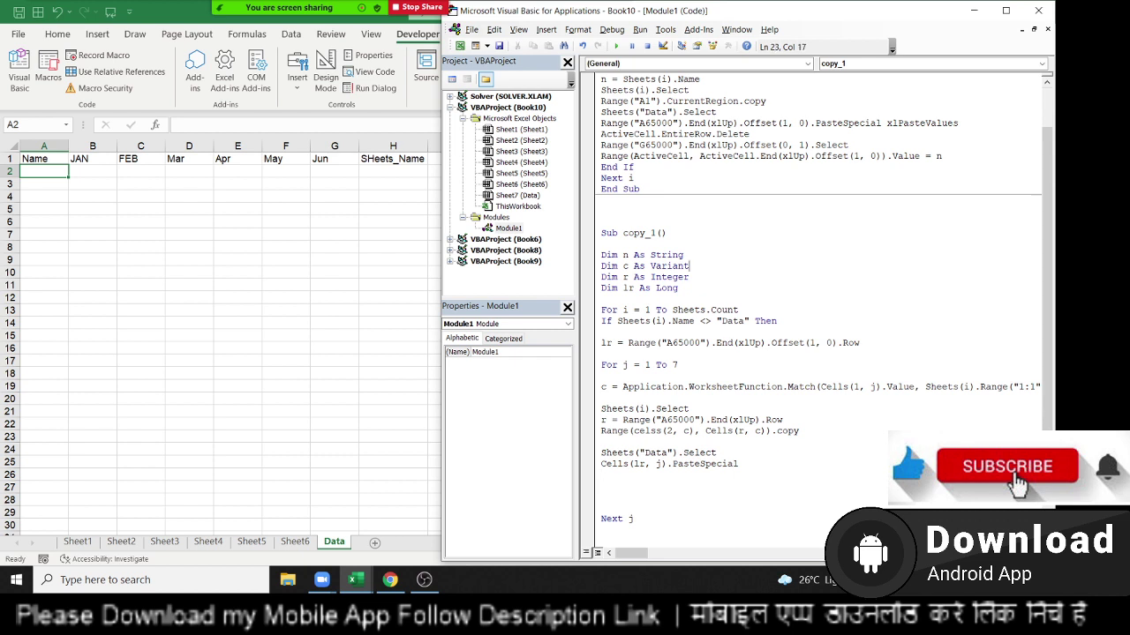
click(690, 277)
click(734, 321)
click(601, 332)
Add n = Sheets(i).Name directly below the If line
text(b)
key(BackSpace)
text(n=)
text(sheets()
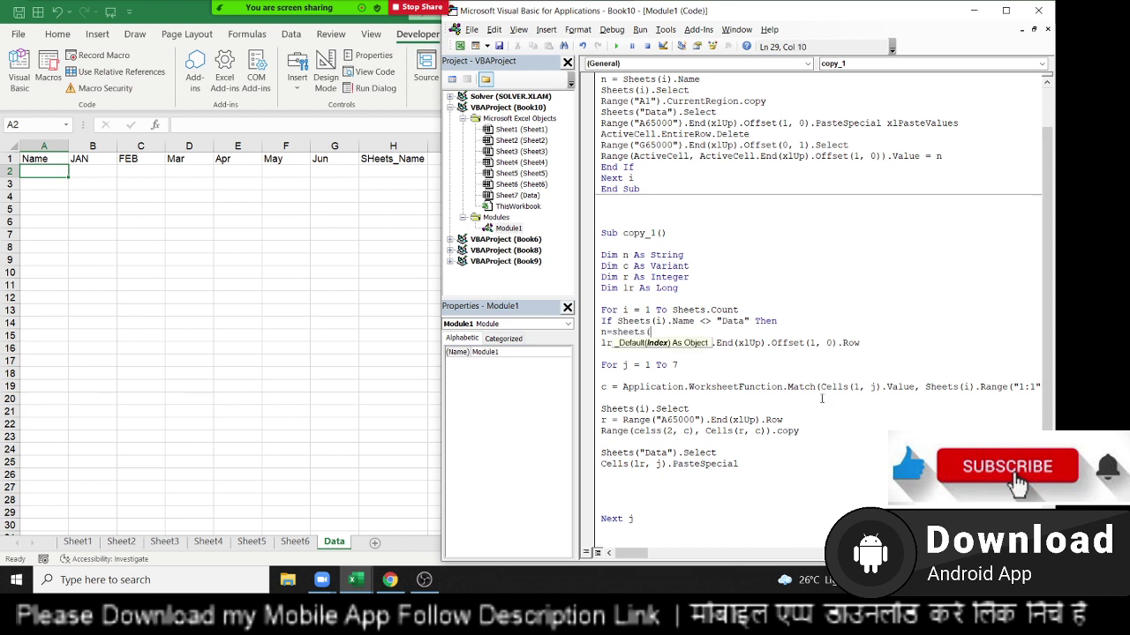
text(i)
text())
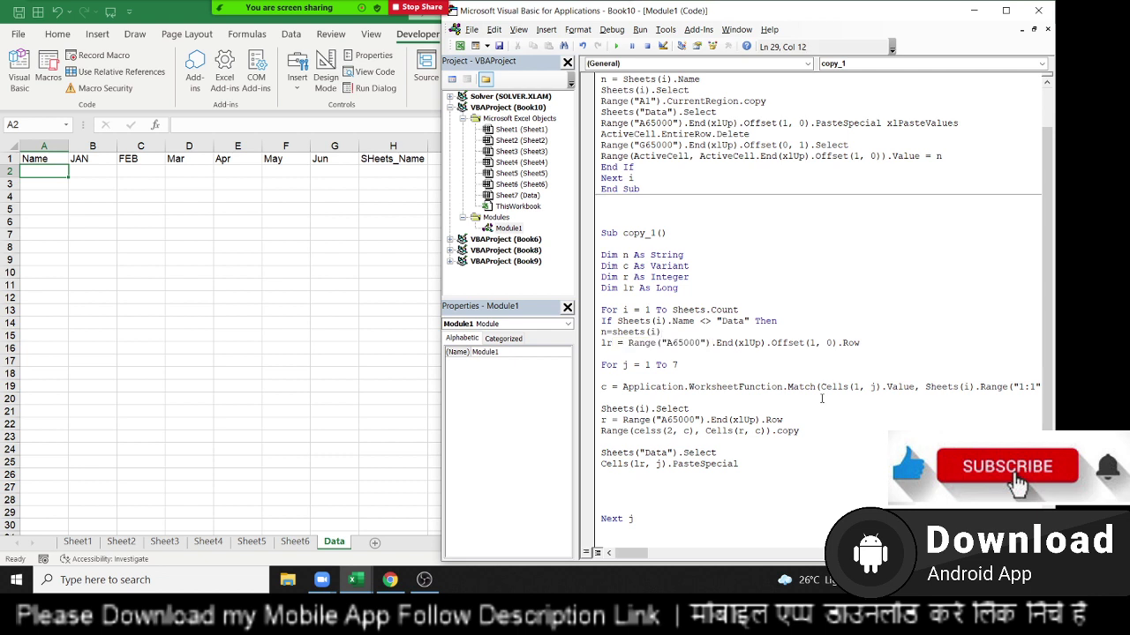
text(.)
text(name)
key(Down)
key(Down)
key(Down)
key(Down)
key(Down)
Remove the blank lines inside the For j loop around Match and Next j
key(BackSpace)
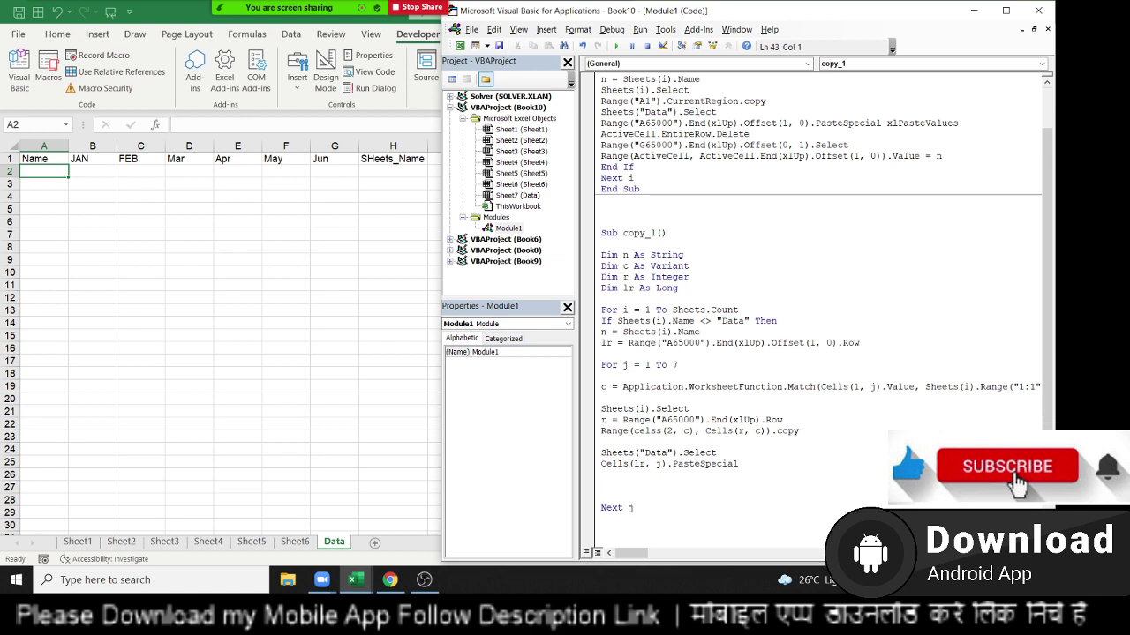
key(BackSpace)
key(BackSpace)
key(BackSpace)
key(Up)
key(Up)
key(BackSpace)
key(Up)
key(Up)
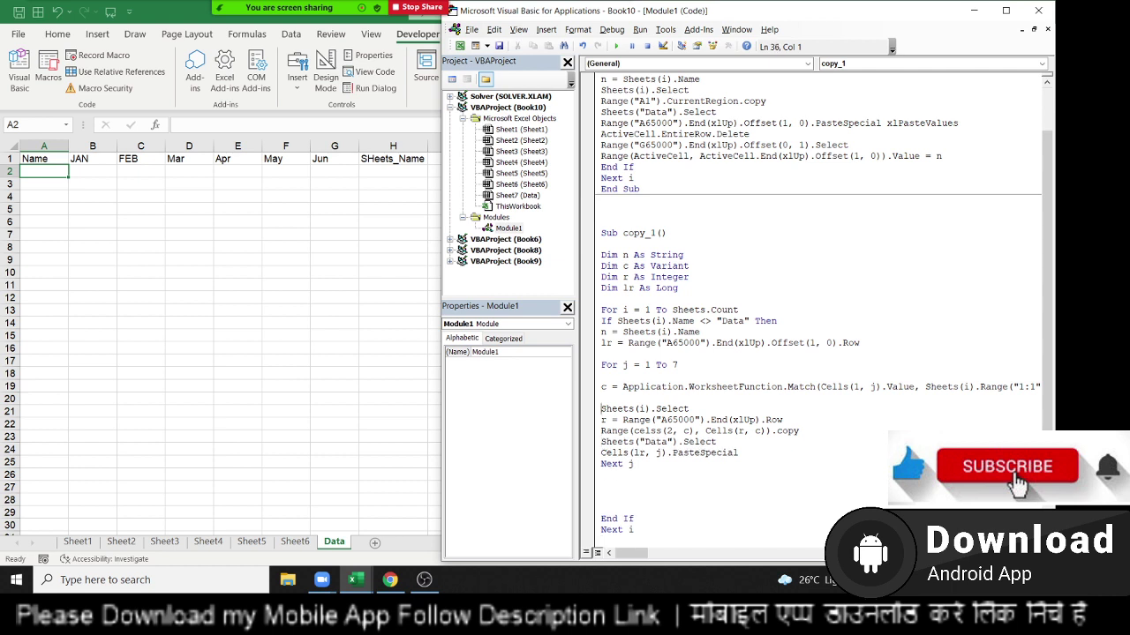
key(Delete)
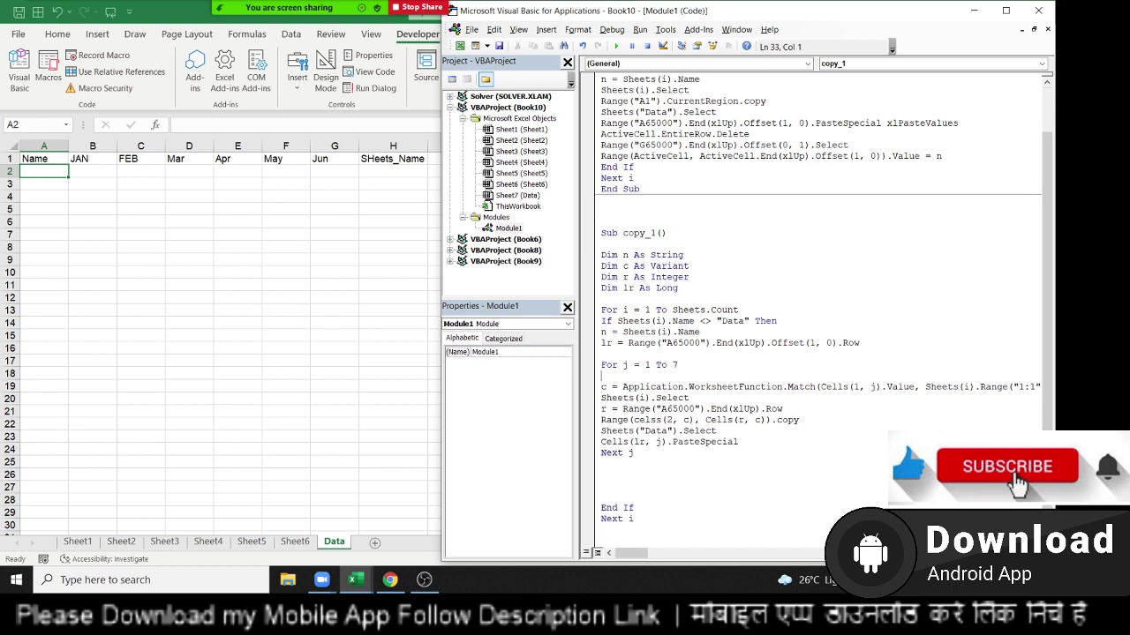
key(Delete)
key(Up)
key(Up)
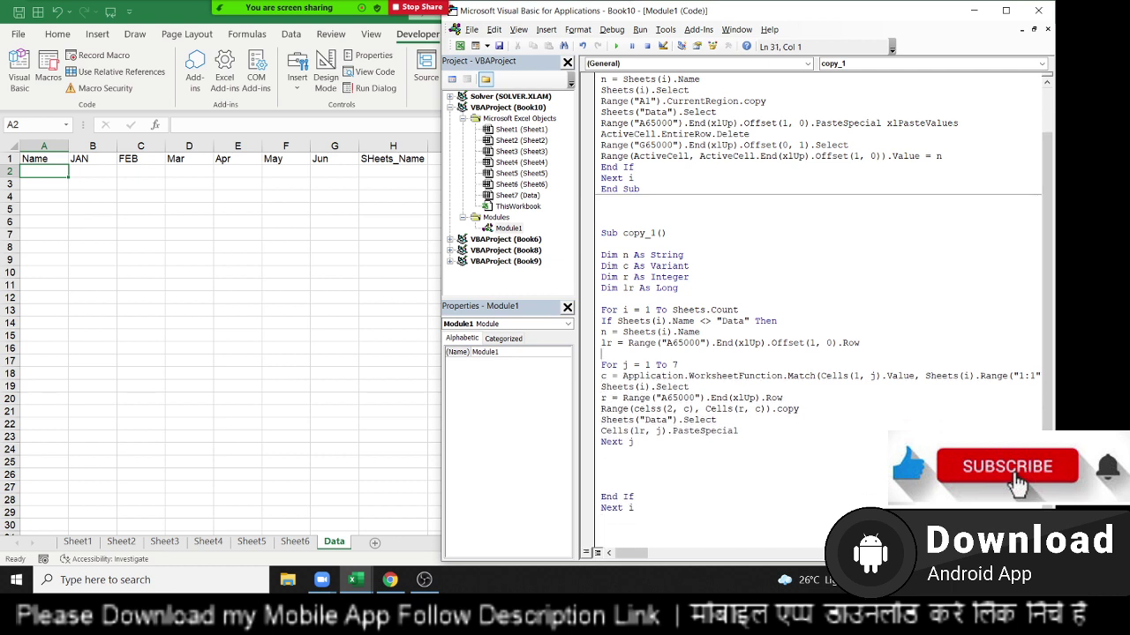
click(601, 464)
click(601, 322)
key(Down)
key(Down)
key(Down)
key(Down)
key(Down)
key(Down)
key(Down)
key(Down)
key(Down)
key(Down)
key(Down)
key(Down)
key(Down)
key(Down)
Copy the two Range("G65000") sheet-name lines from Sub copy to below Next j in copy_1
click(603, 145)
key(Up)
key(Up)
key(Up)
key(Down)
key(Down)
key(Down)
key(Down)
key(shift+Down)
key(shift+Down)
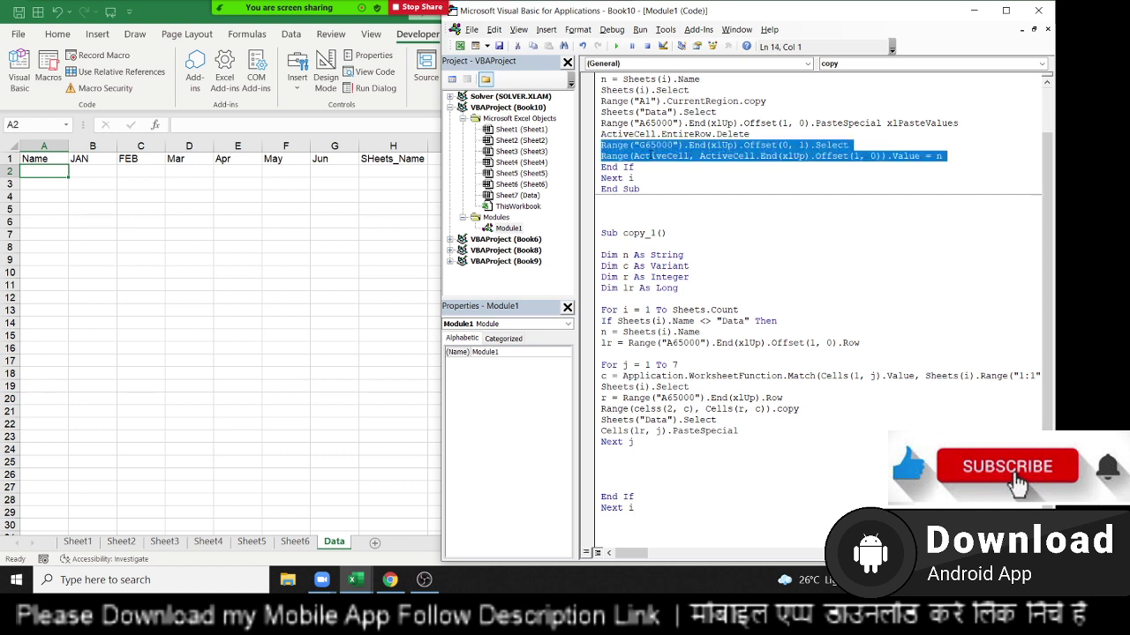
key(ctrl+c)
key(Down)
key(Down)
key(Down)
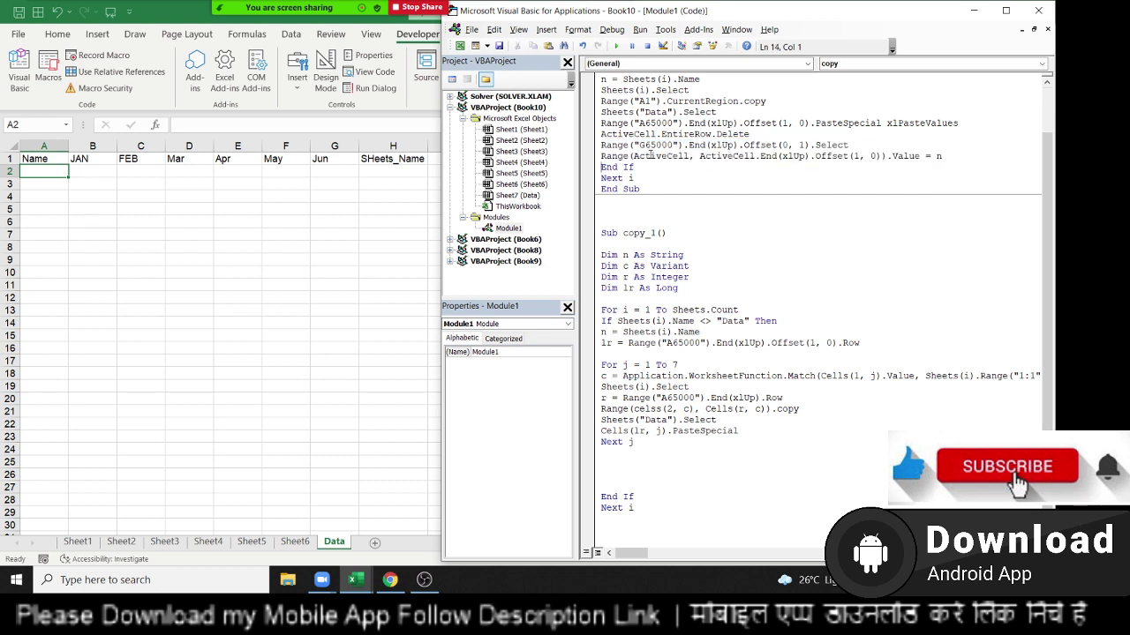
key(Down)
key(Down)
key(Down)
key(Down)
key(Down)
key(Down)
key(Down)
key(Down)
key(Down)
key(ctrl+v)
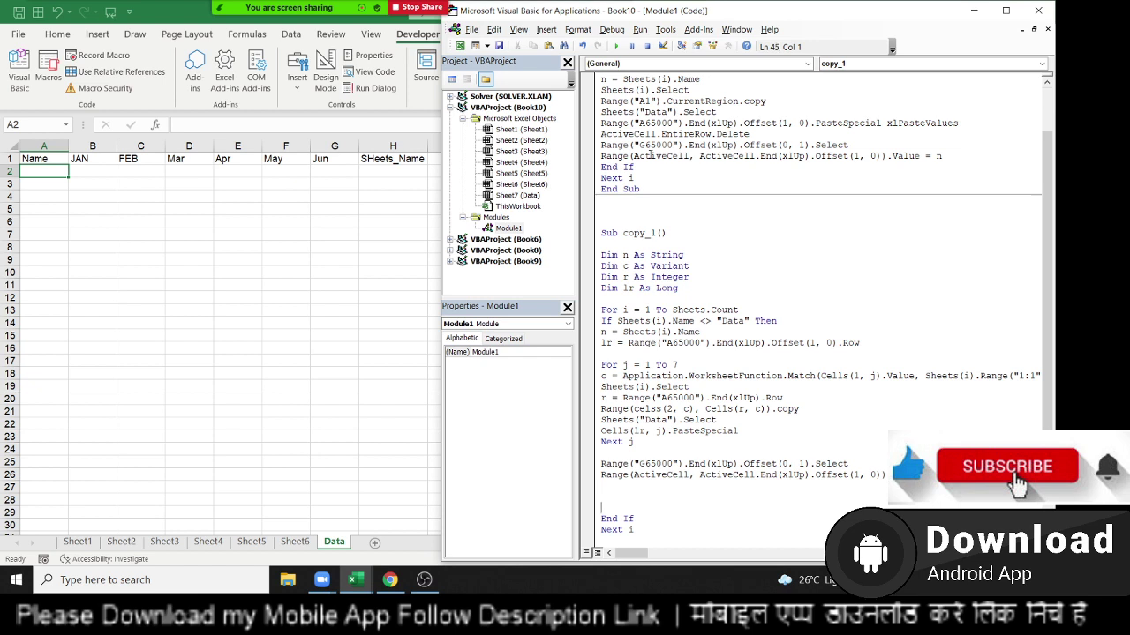
key(Down)
key(Down)
key(Down)
key(Down)
Run copy_1 and dismiss the 'Sub or Function not defined' compile error
click(668, 298)
key(F5)
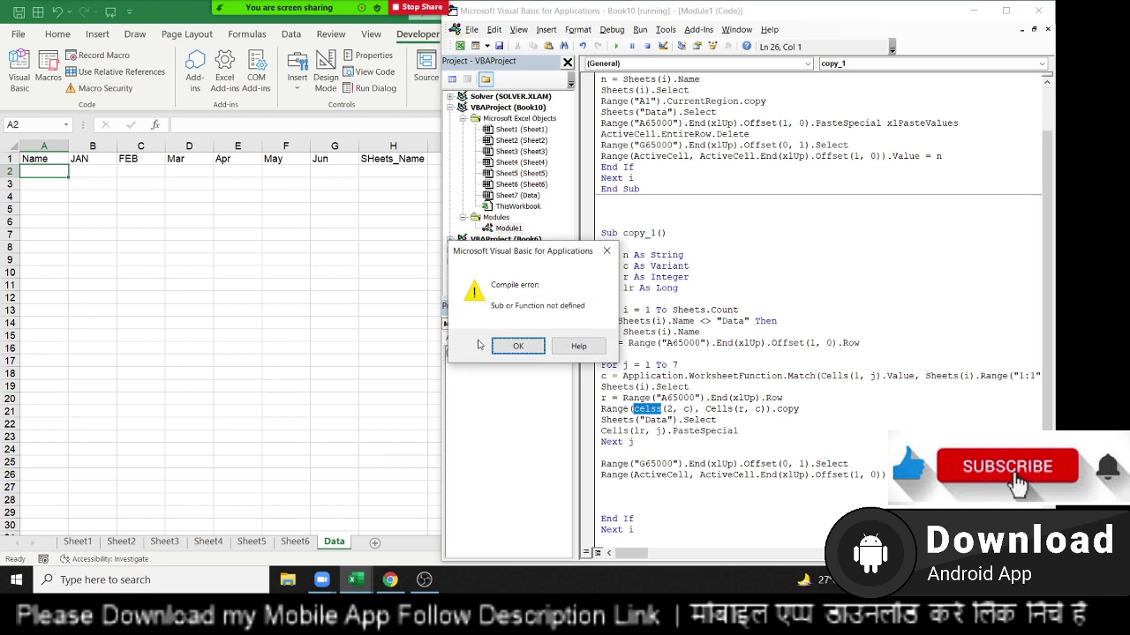
click(495, 344)
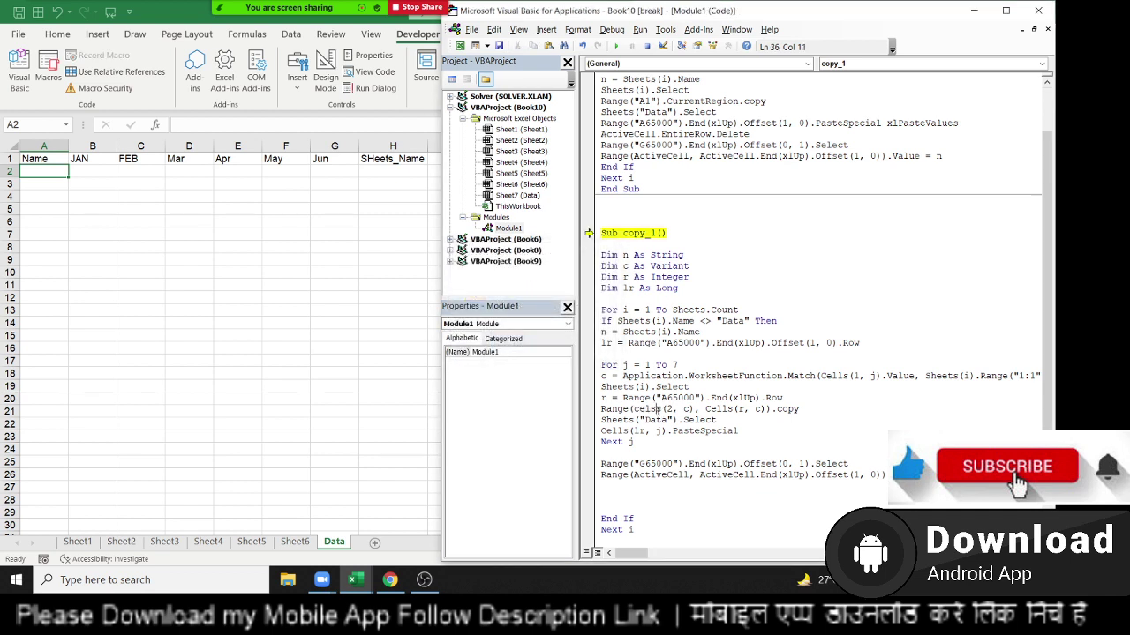
Correct the misspelt celss to Cells in the copy line
click(654, 409)
key(BackSpace)
text(l)
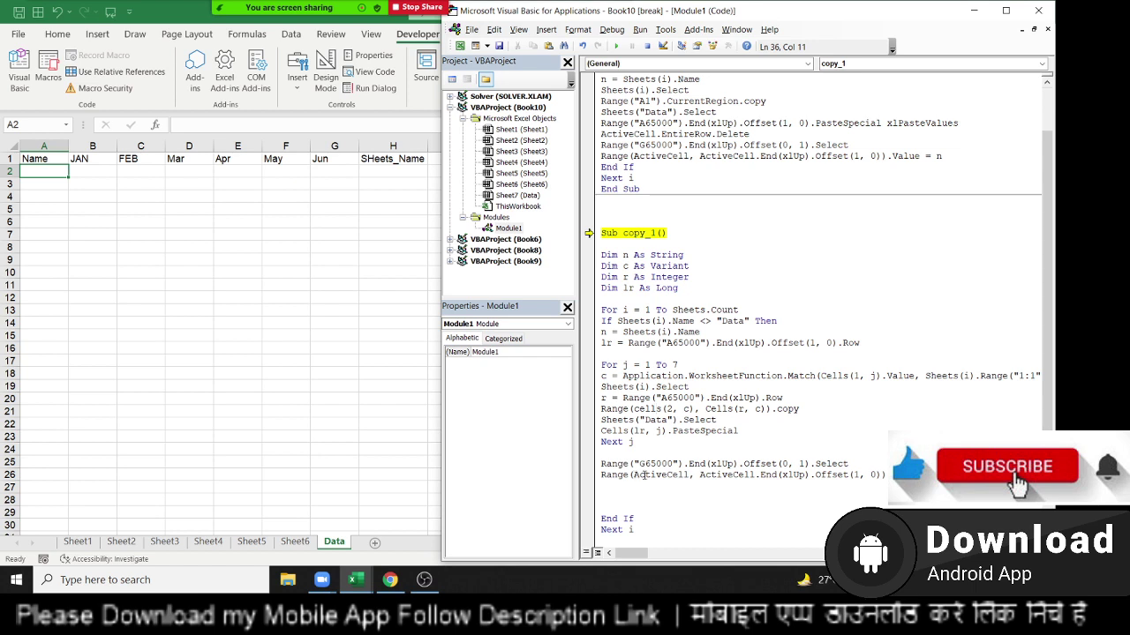
click(649, 441)
Step copy_1 with F8 through the lr line, For j and Match until Sheet1 is activated
click(647, 397)
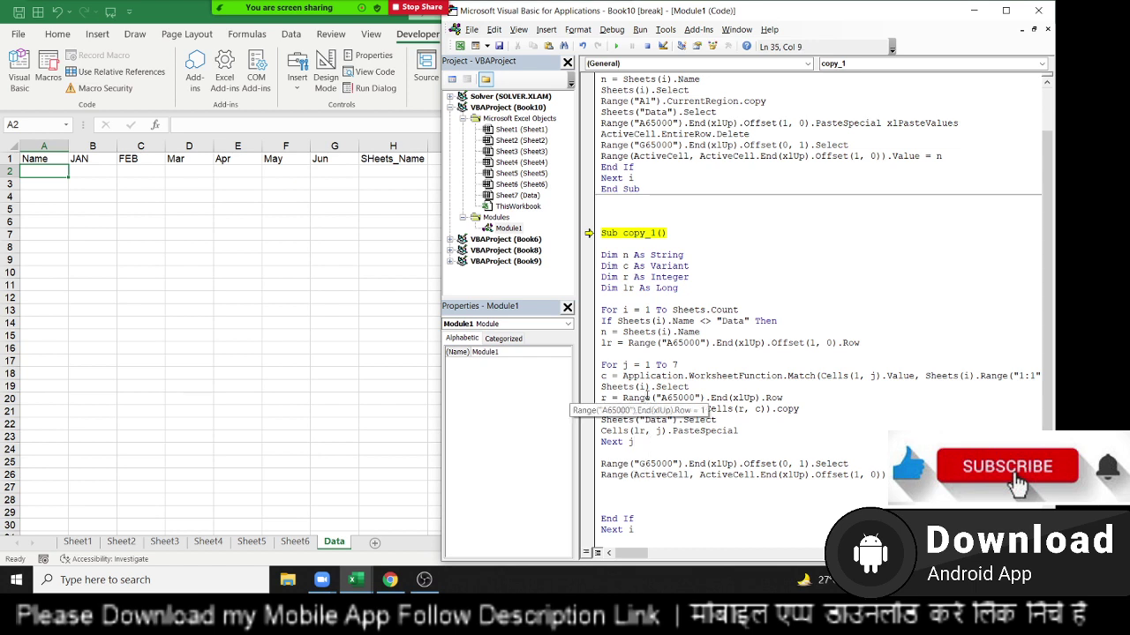
key(F8)
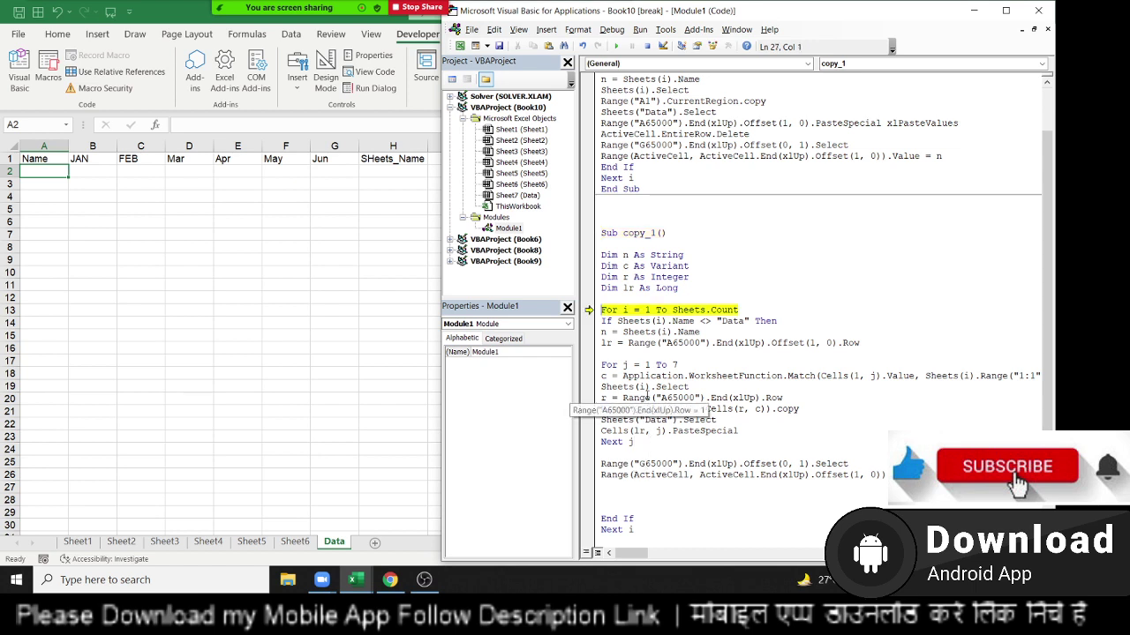
key(F8)
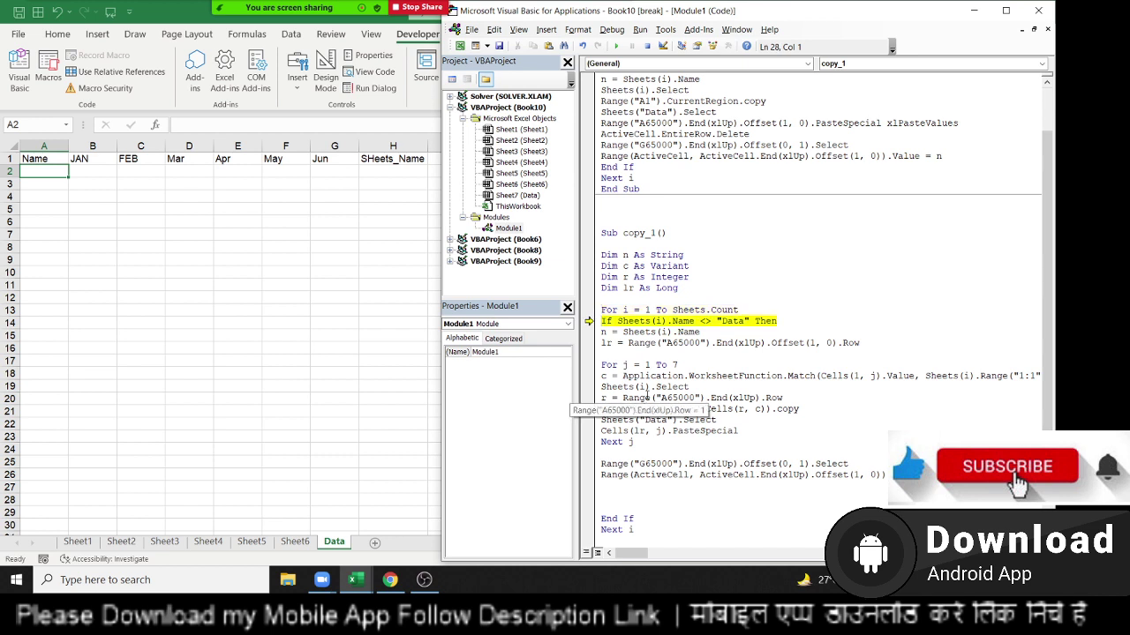
key(F8)
key(F8)
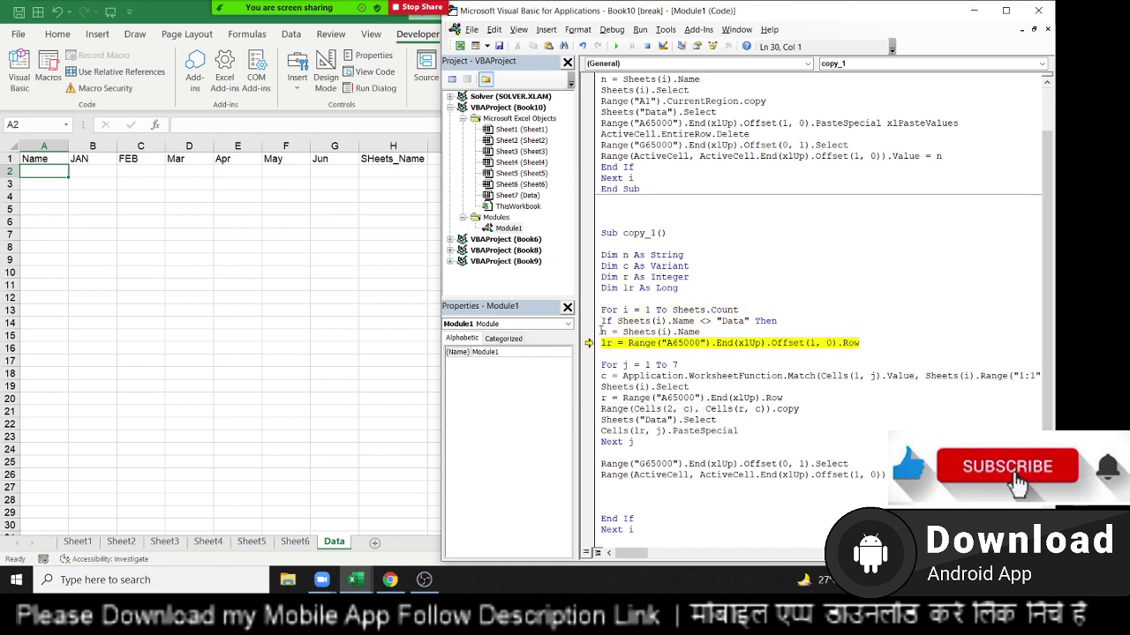
mouse_move(603, 331)
mouse_move(637, 432)
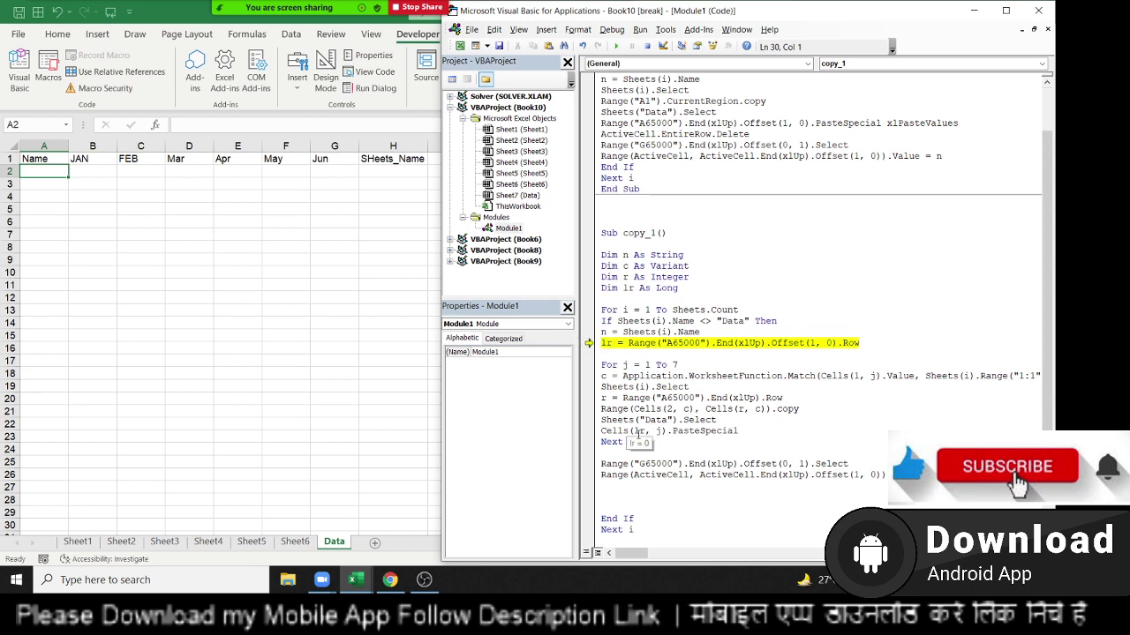
key(F8)
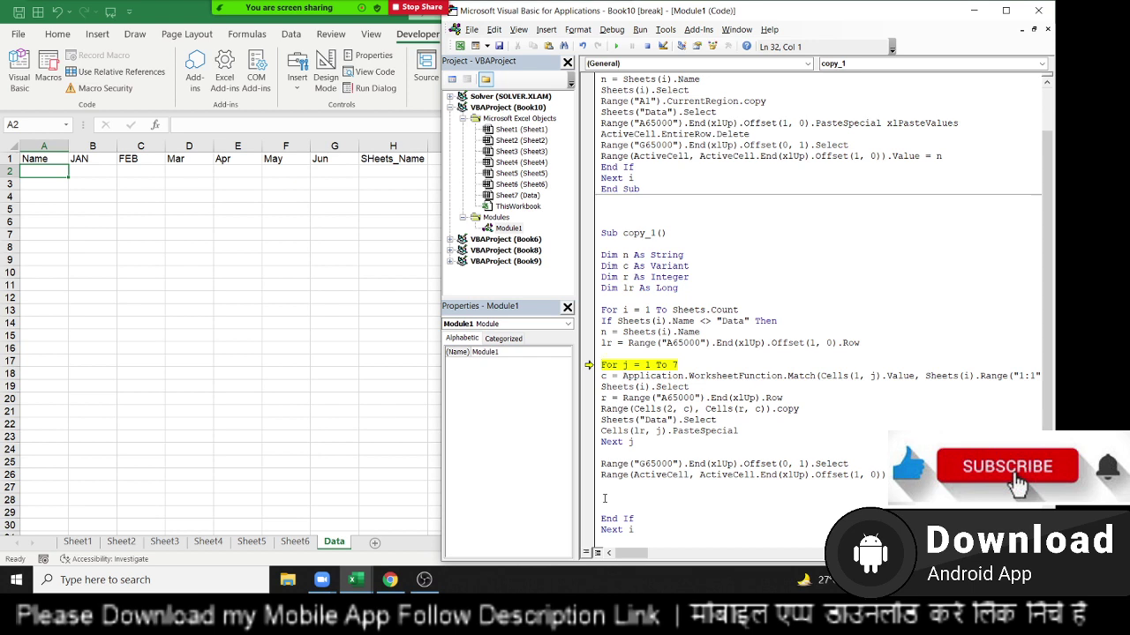
key(F8)
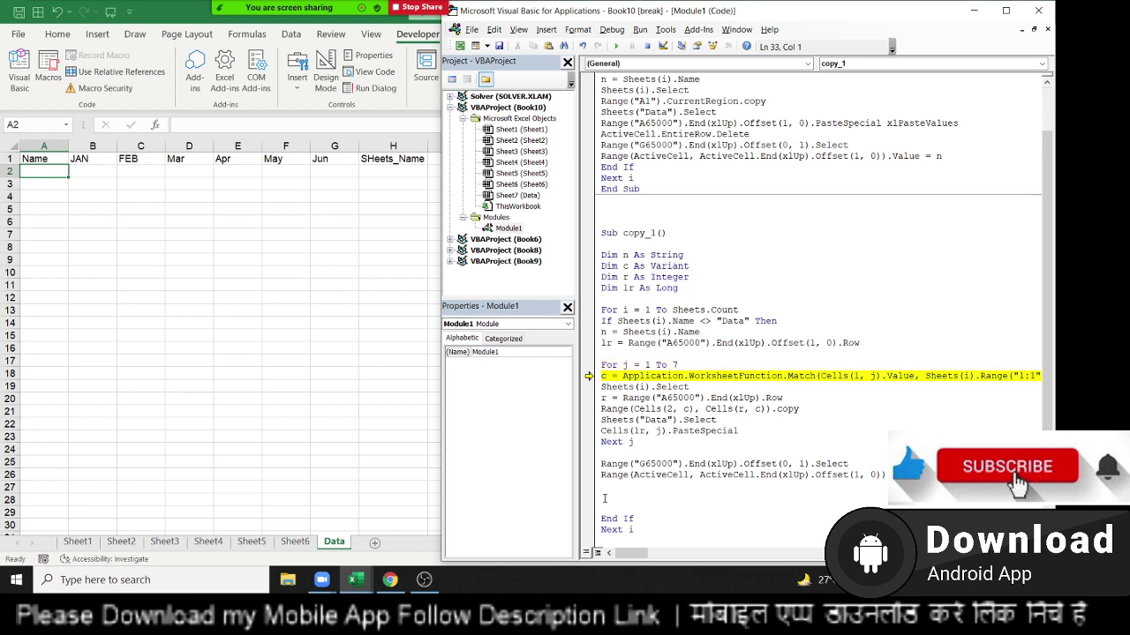
key(F8)
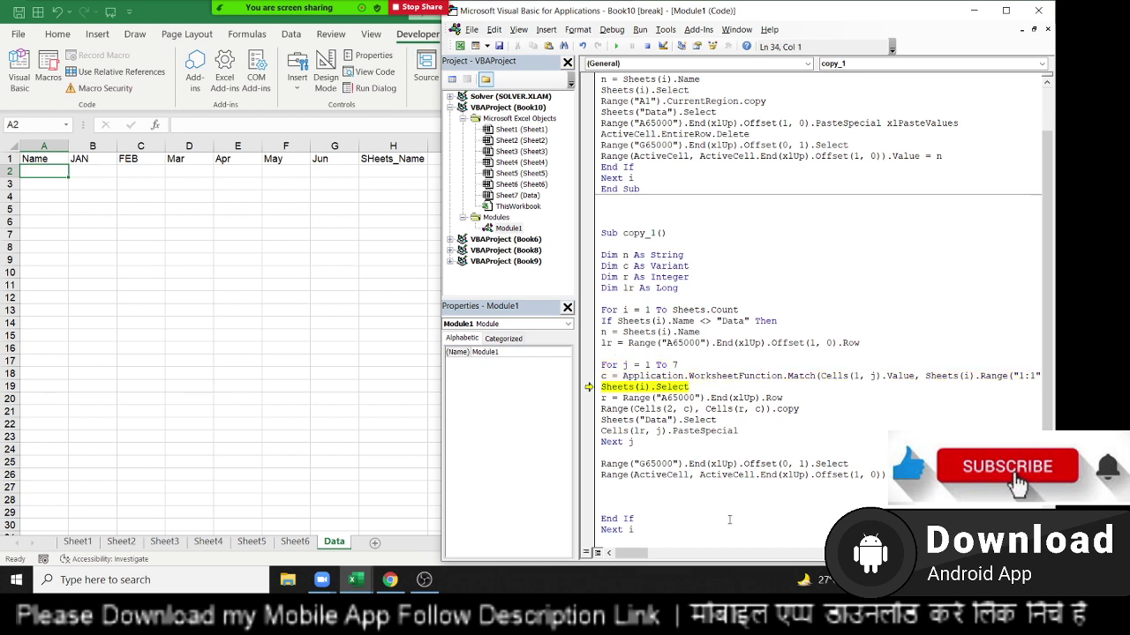
mouse_move(603, 375)
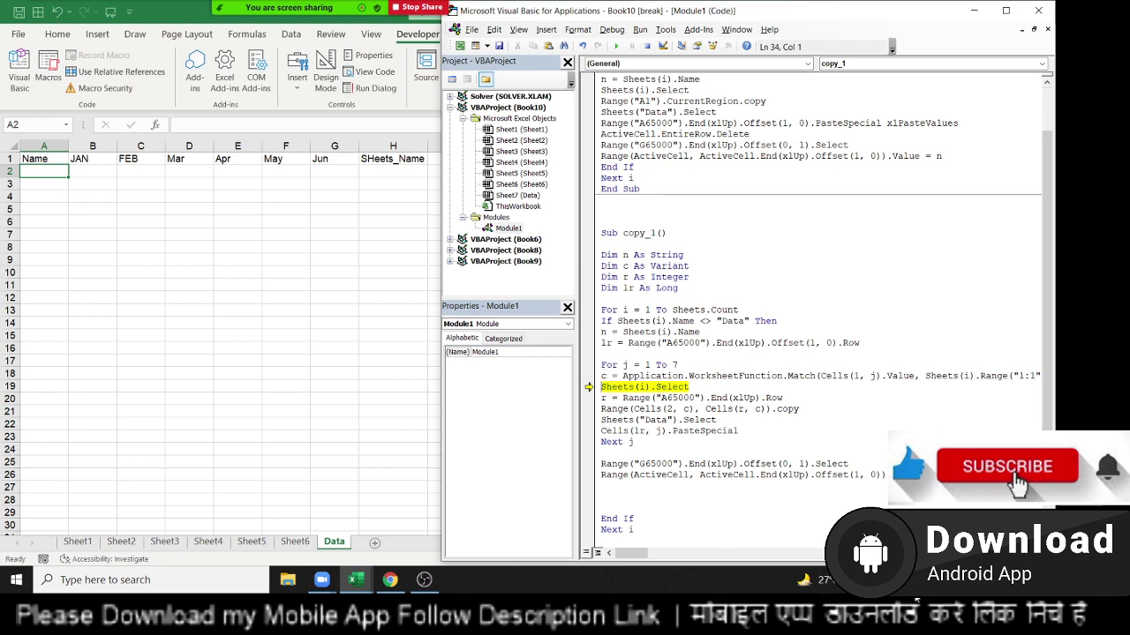
key(F8)
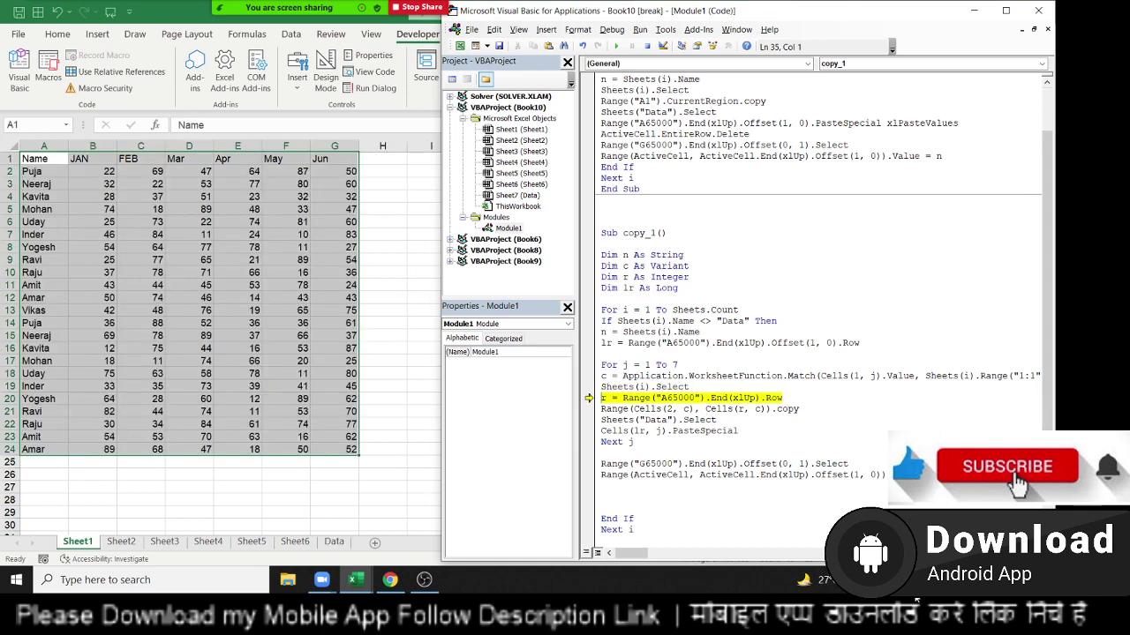
Step through pasting Sheet1's names and JAN values into the Data sheet
key(F8)
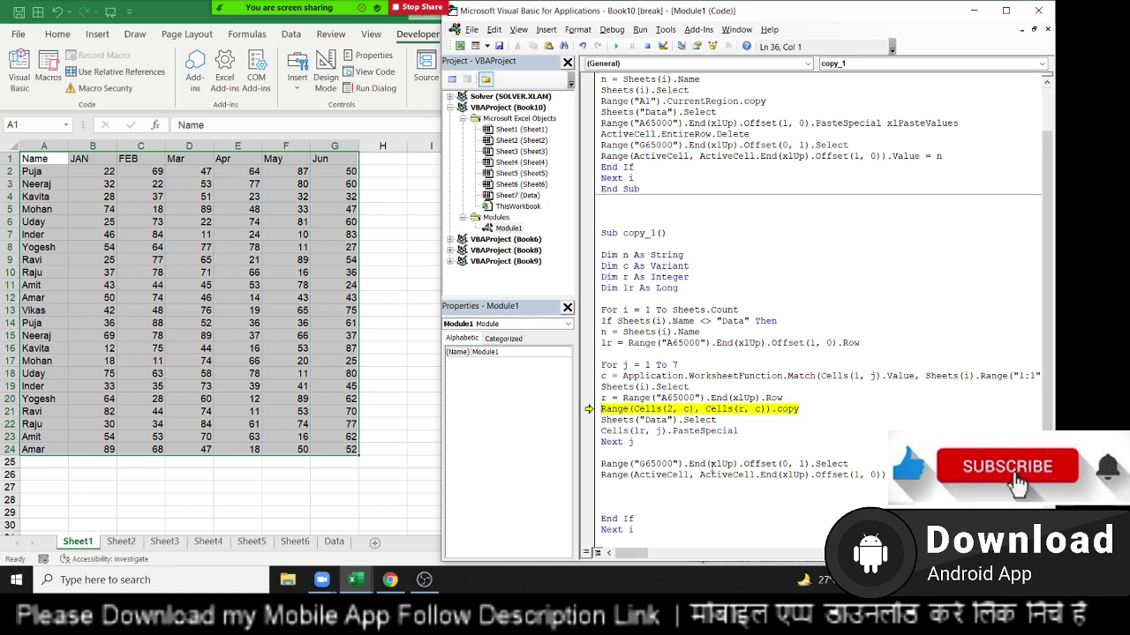
mouse_move(602, 398)
key(F8)
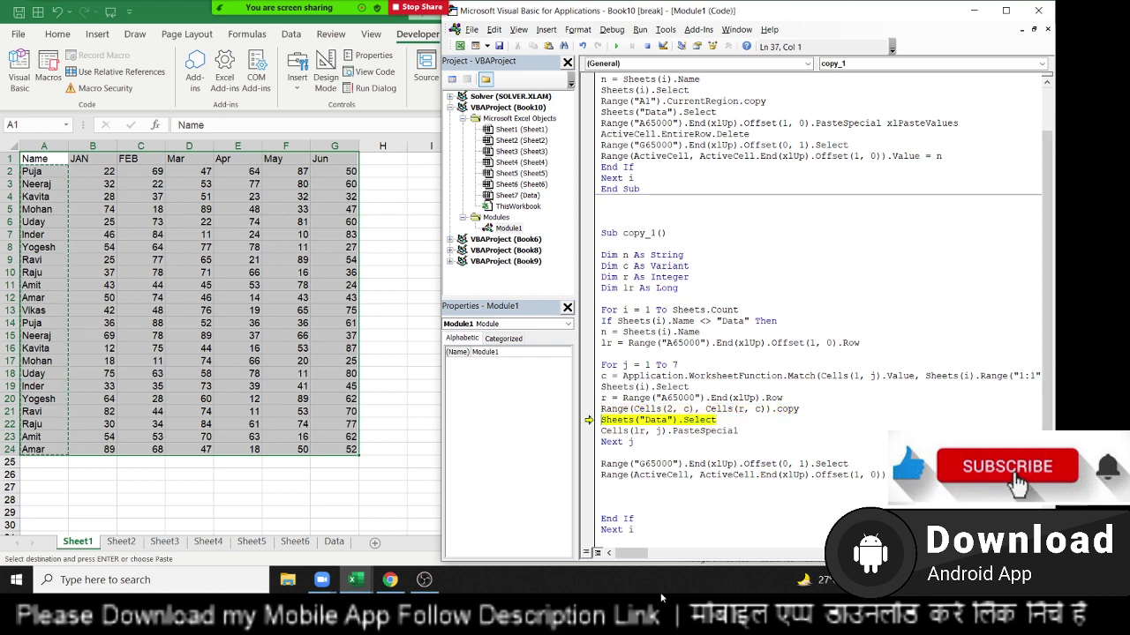
key(F8)
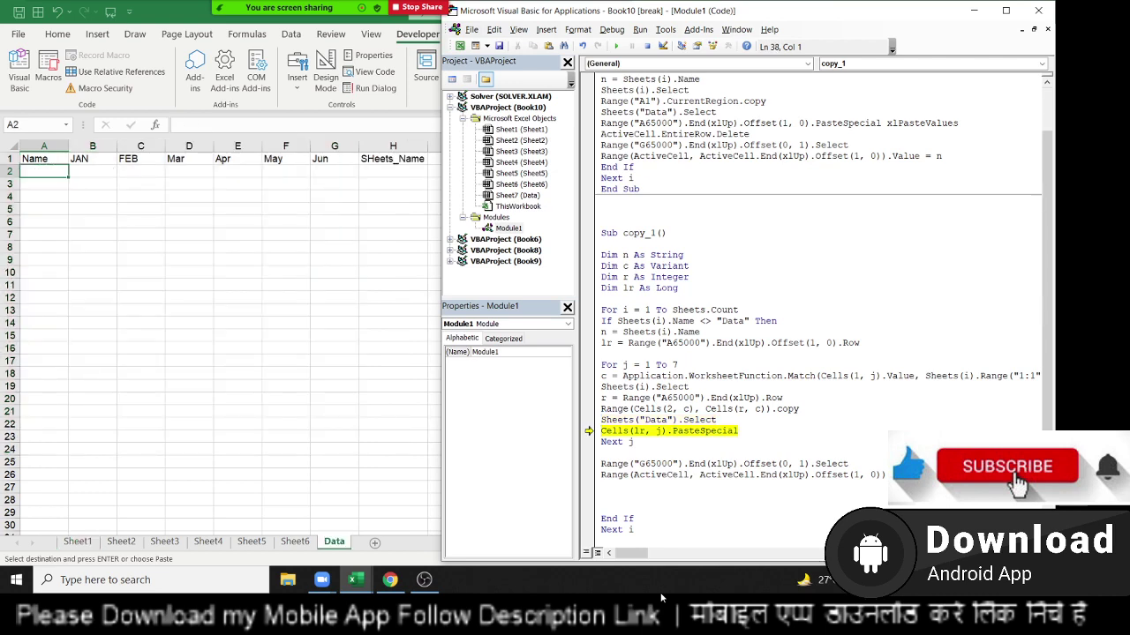
key(F8)
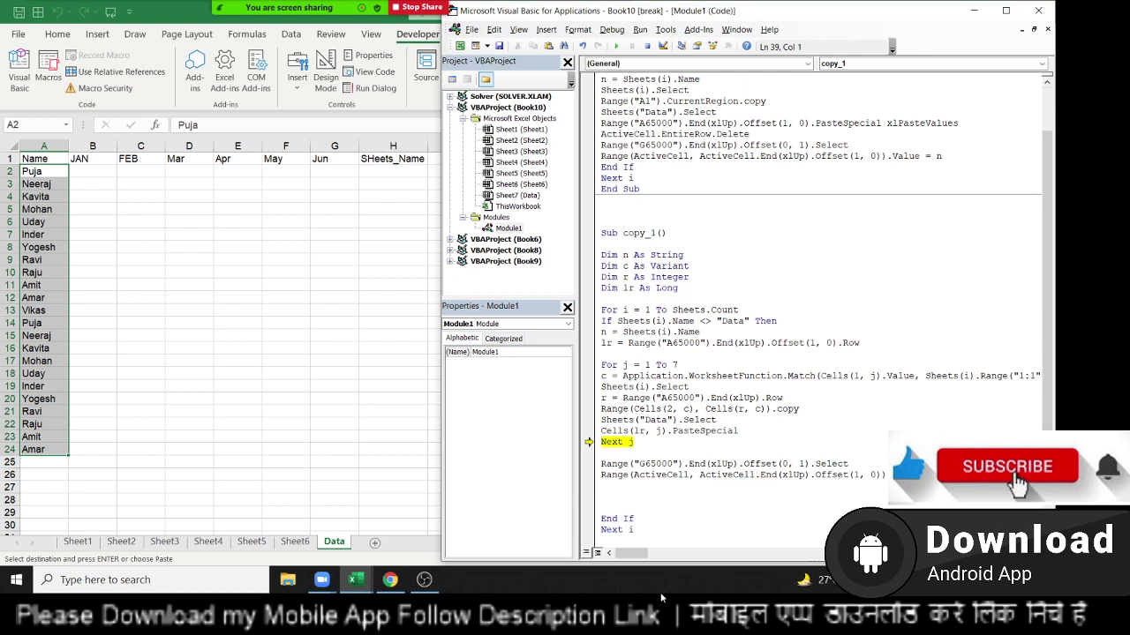
key(F8)
key(F8)
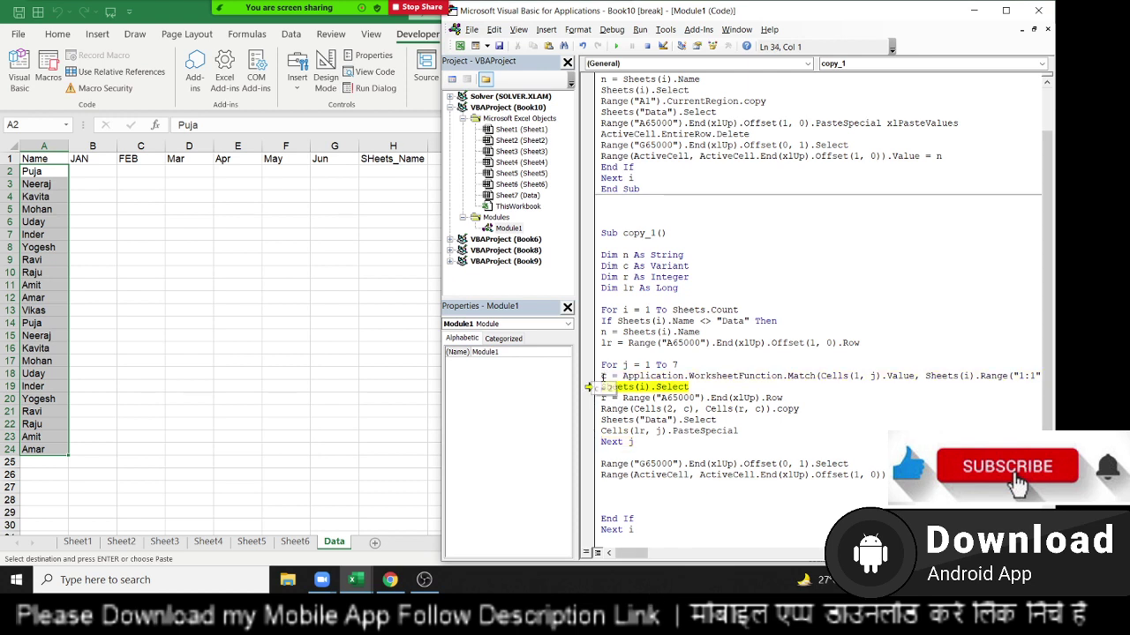
key(F8)
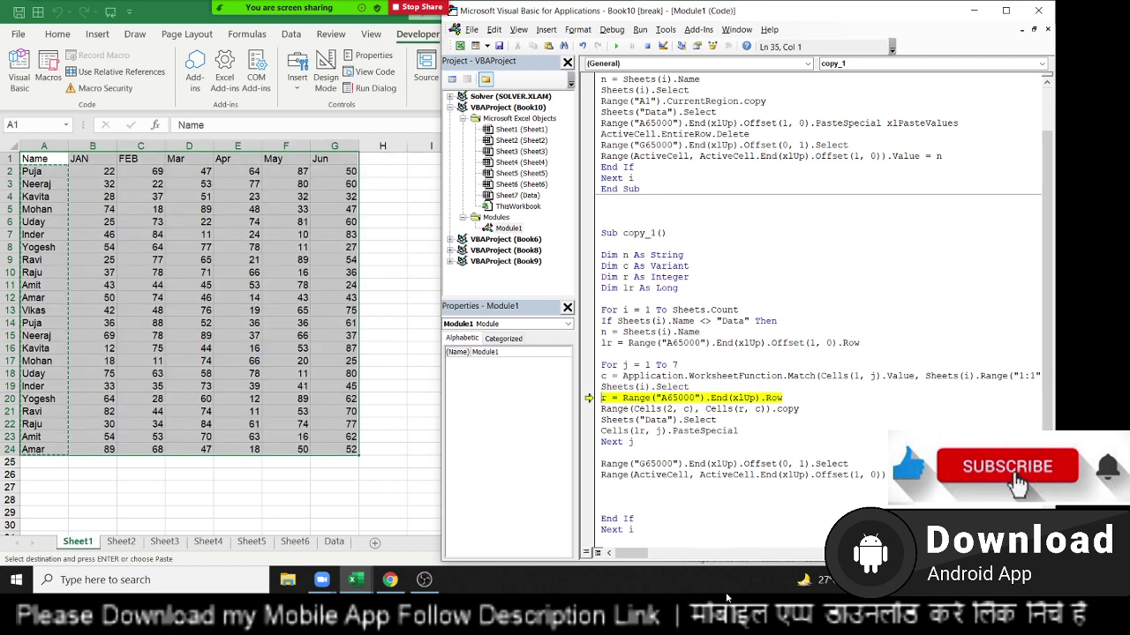
key(F8)
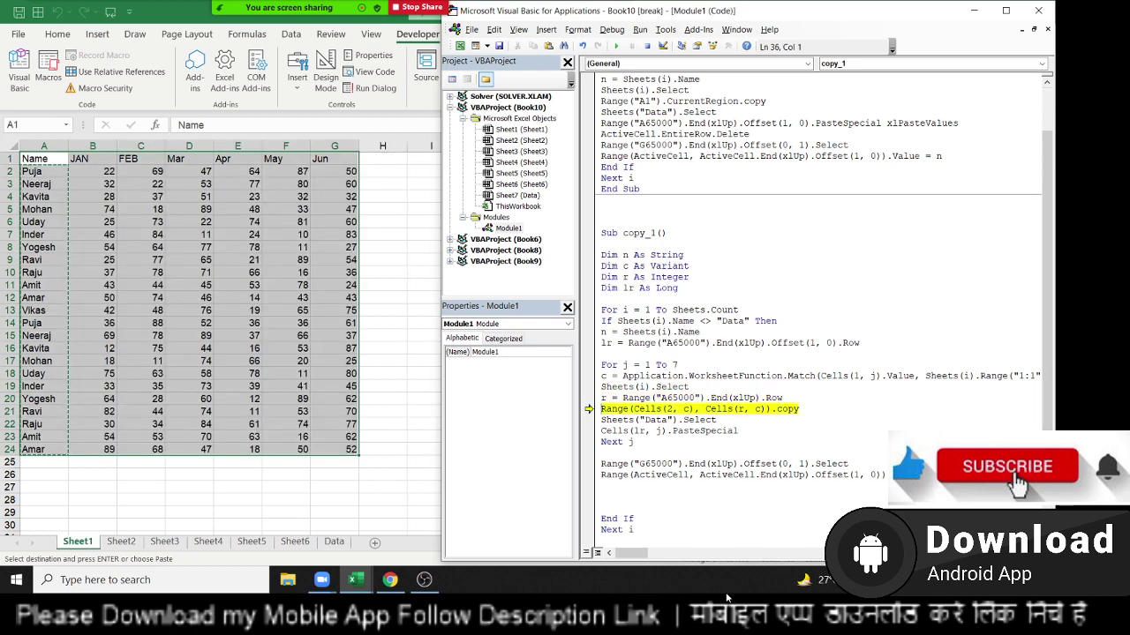
key(F8)
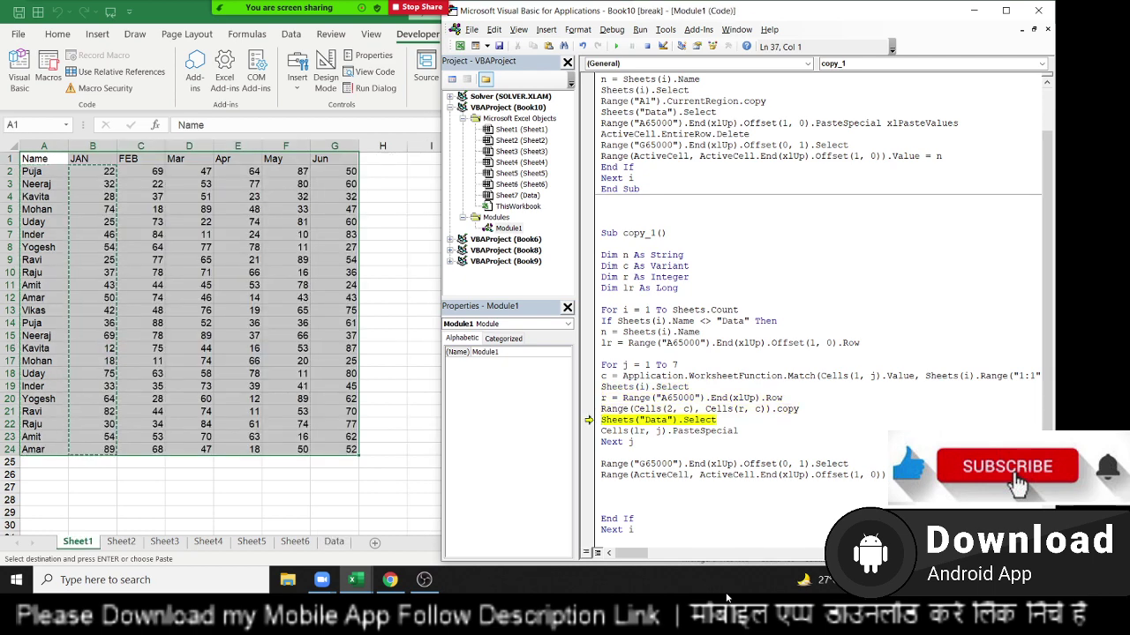
key(F8)
key(F8)
key(F8)
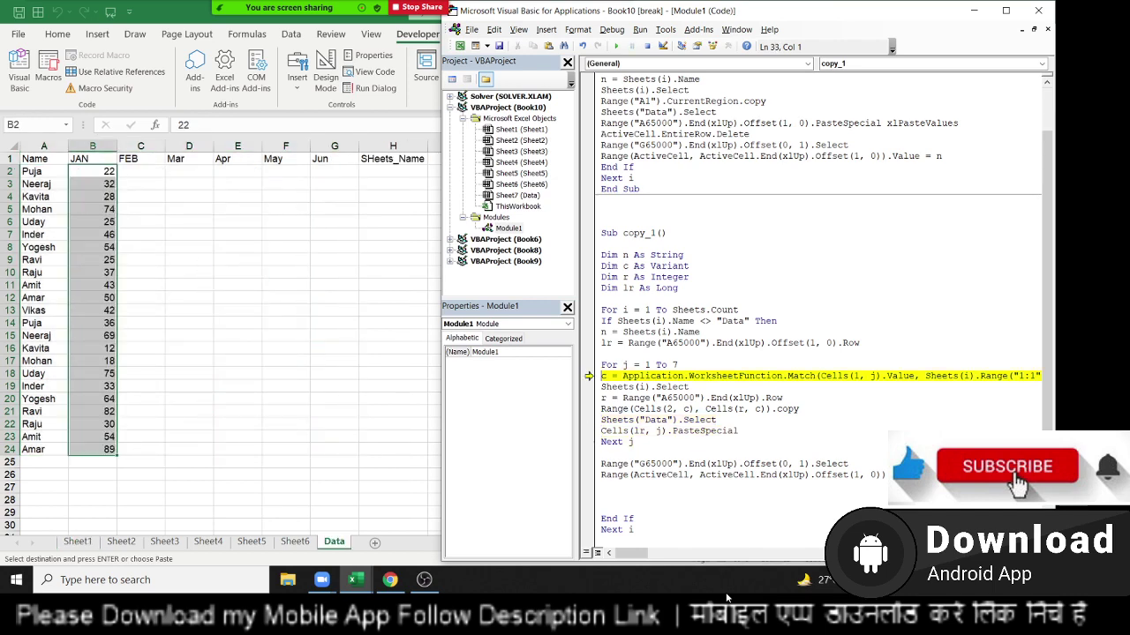
Keep stepping to paste Sheet1's FEB through Jun columns into the Data sheet
key(F8)
key(F8)
key(F8)
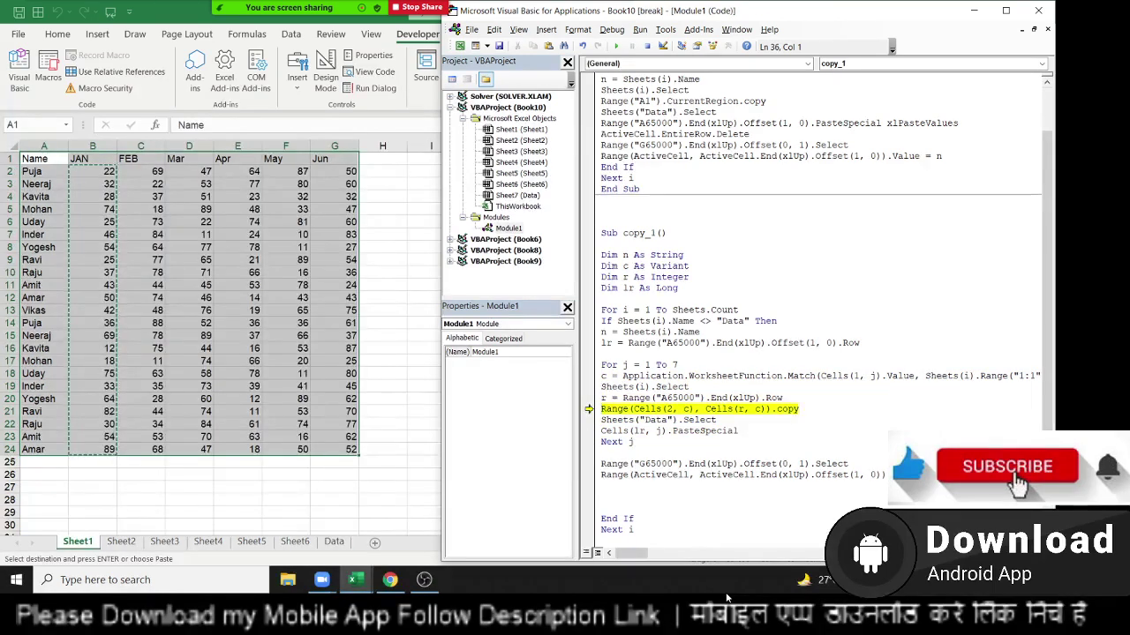
key(F8)
key(F8)
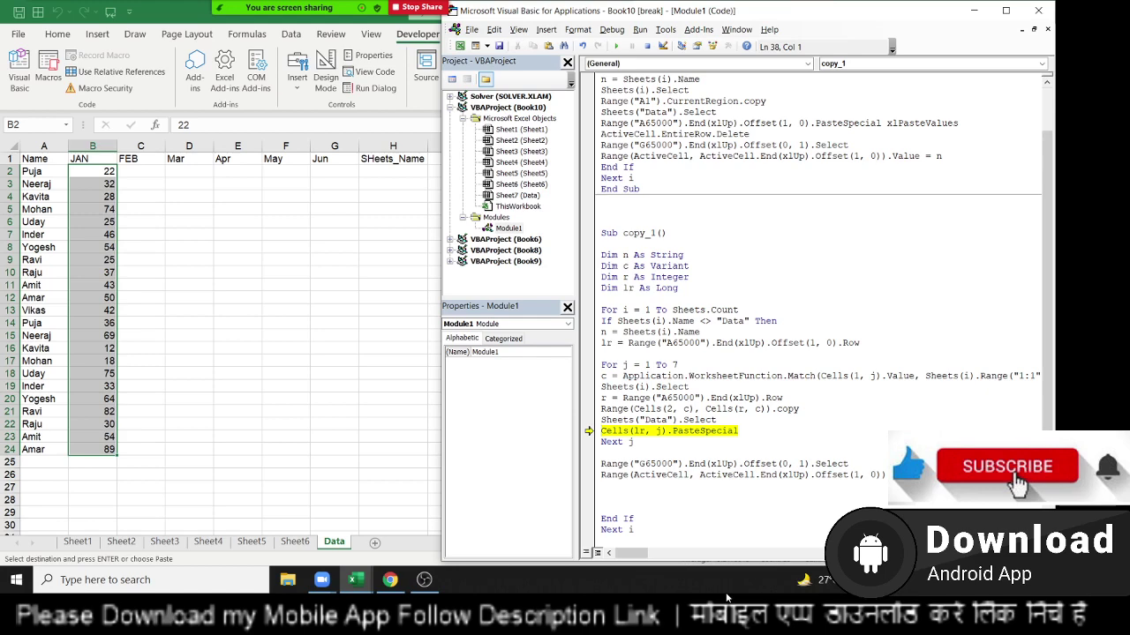
key(F8)
key(F8)
key(F8)
key(F8)
key(F8)
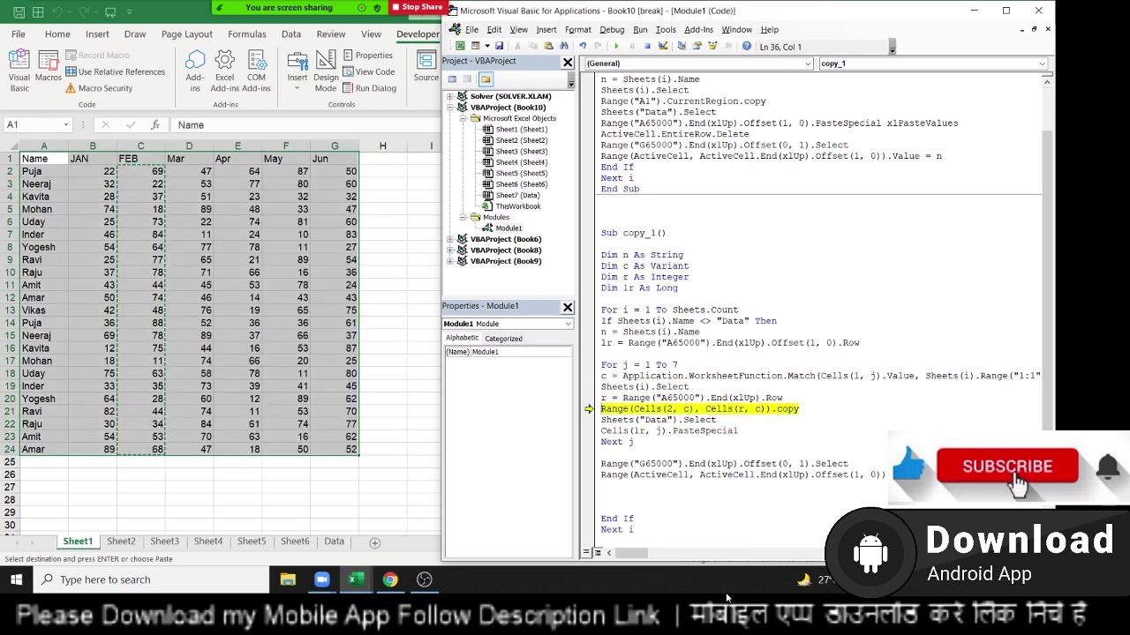
key(F8)
key(F8)
key(F8)
key(F8)
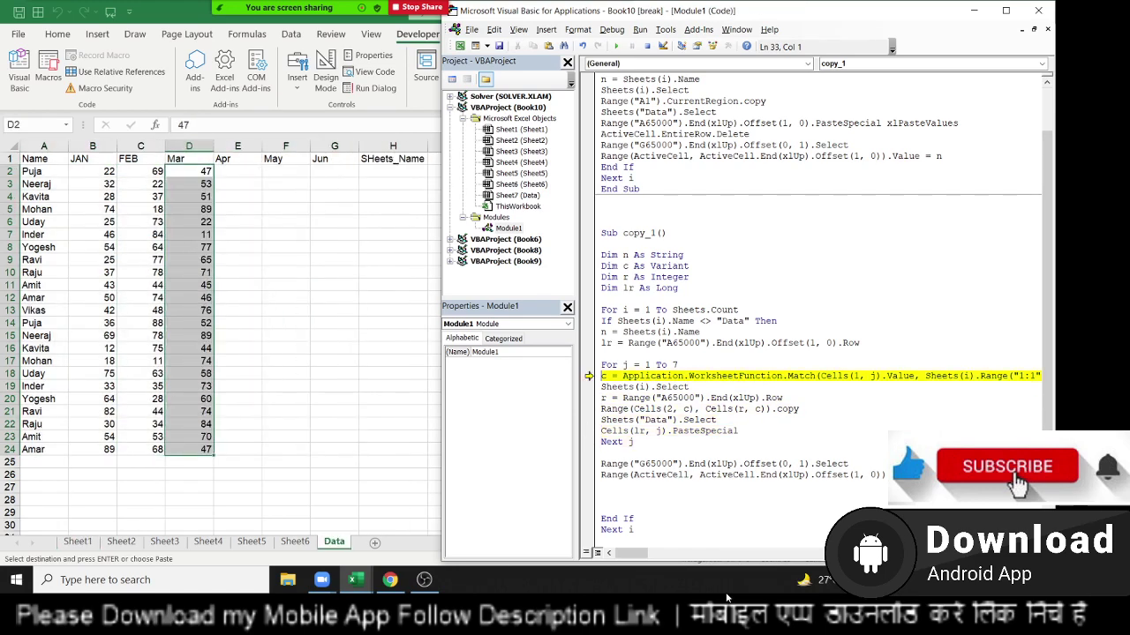
key(F8)
key(F8)
key(F8)
key(F8)
key(F8)
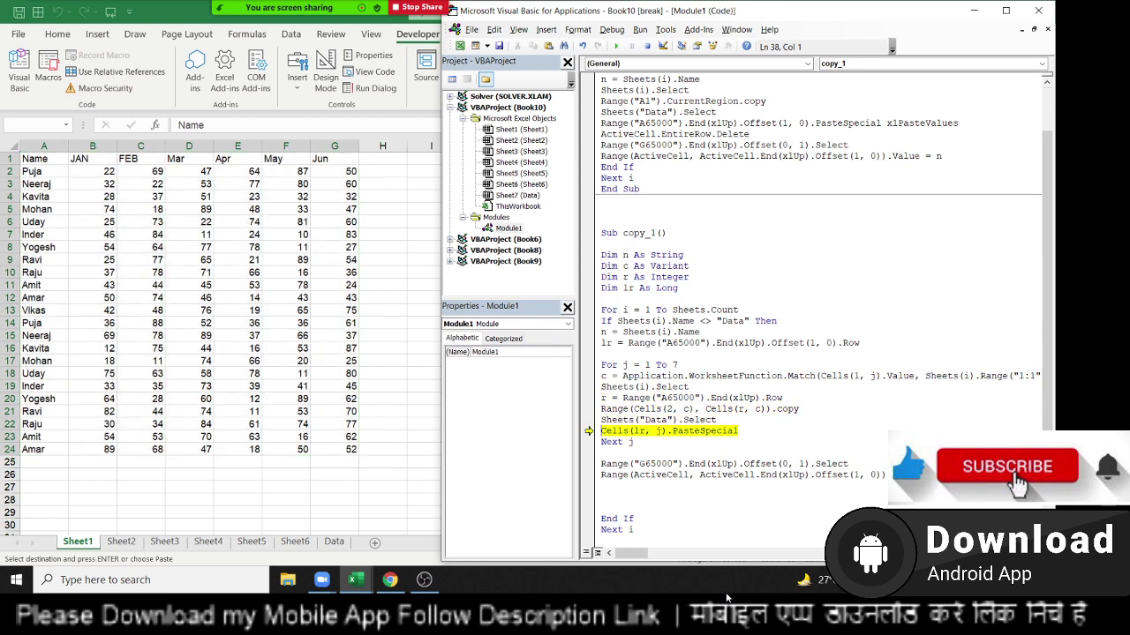
key(F8)
key(F8)
key(F8)
key(F8)
key(F8)
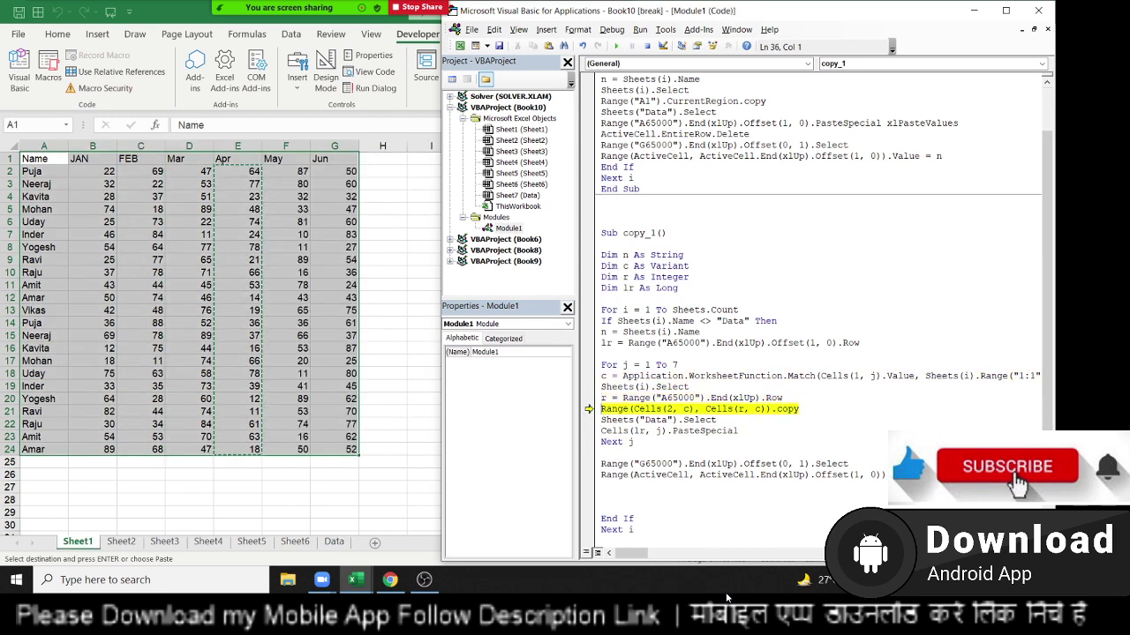
key(F8)
key(F8)
key(F8)
key(F8)
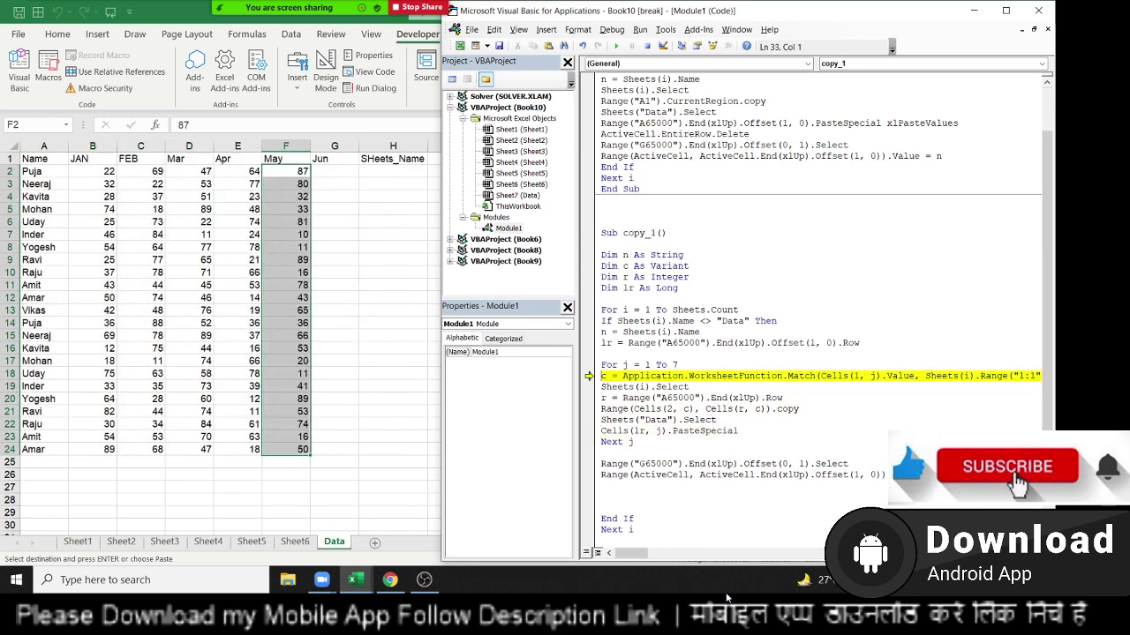
key(F8)
key(F8)
key(F8)
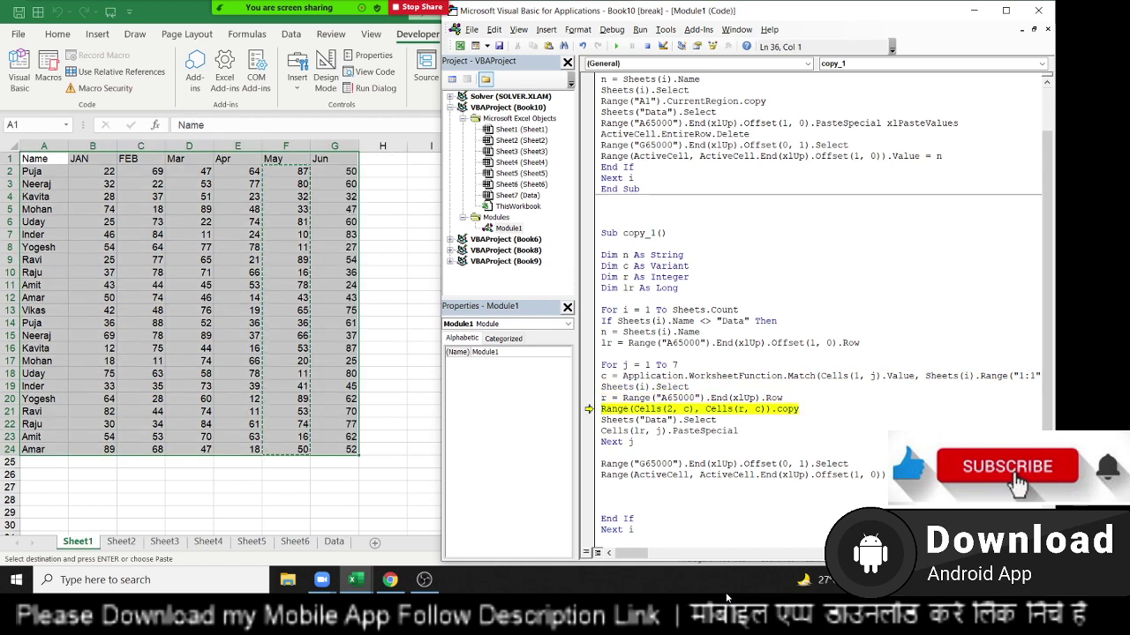
key(F8)
key(F8)
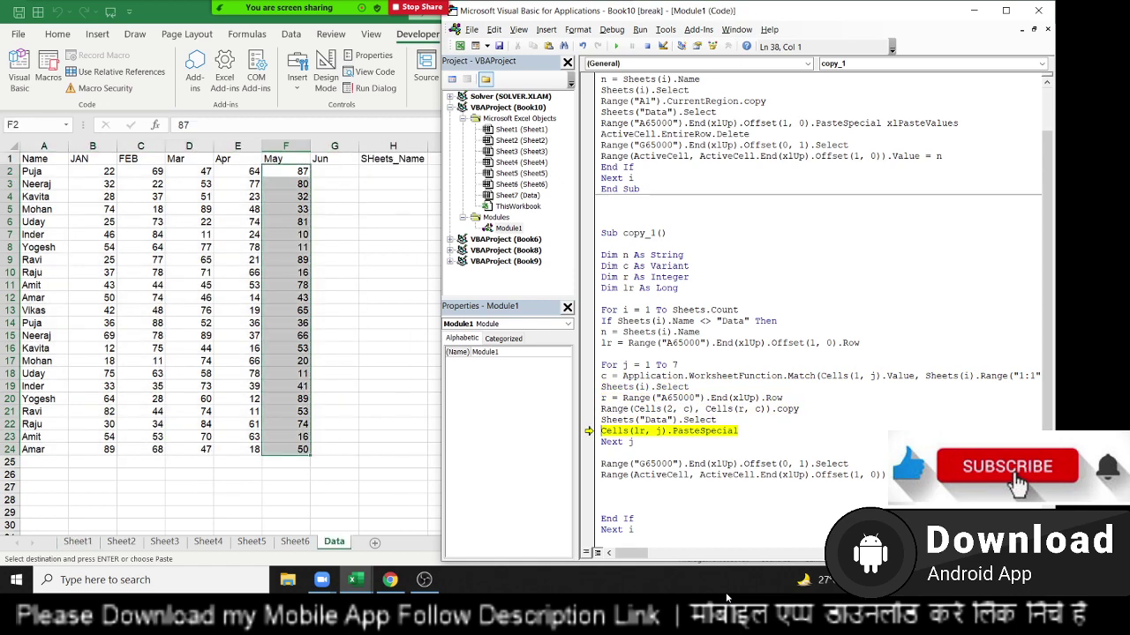
key(F8)
key(F8)
key(F8)
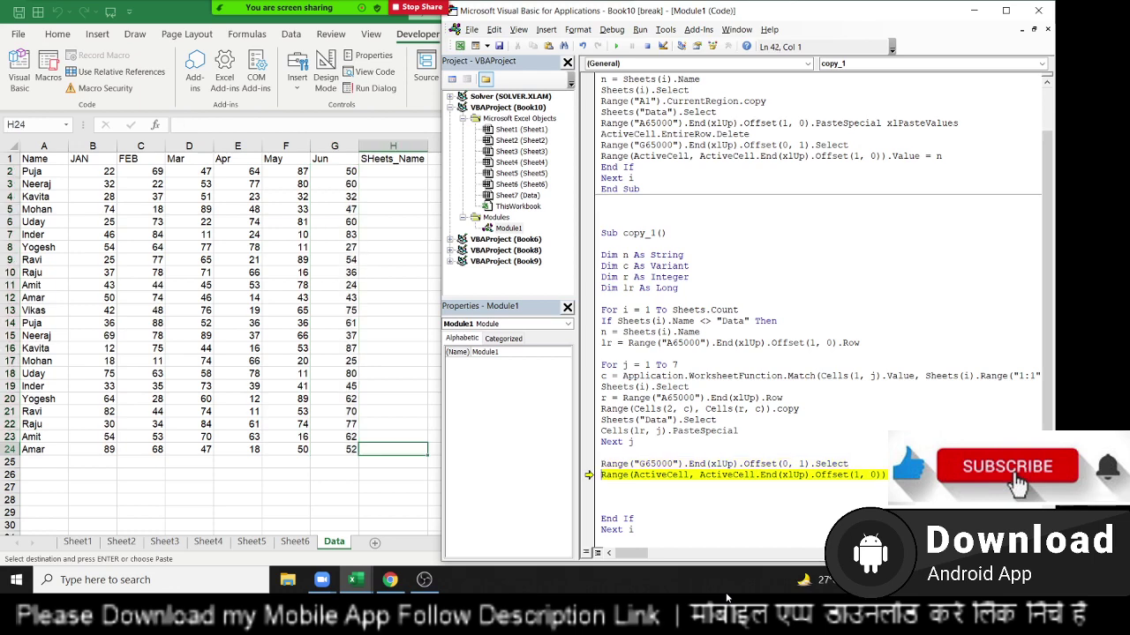
Step through filling Sheet1's name column and pasting Sheet2's names at A25
key(F8)
key(F8)
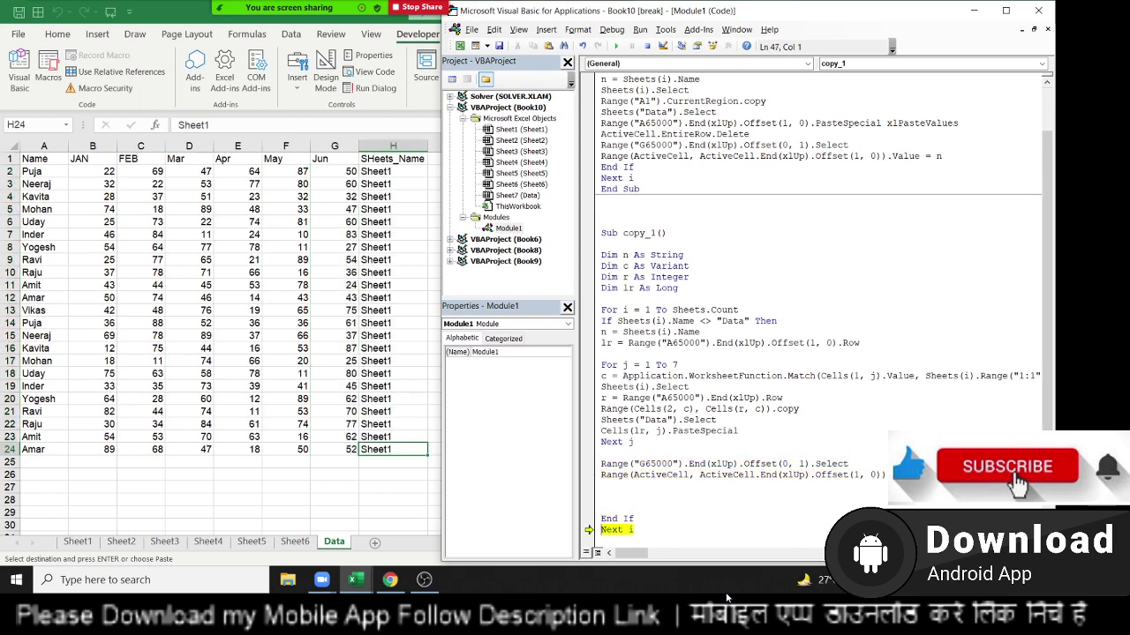
key(F8)
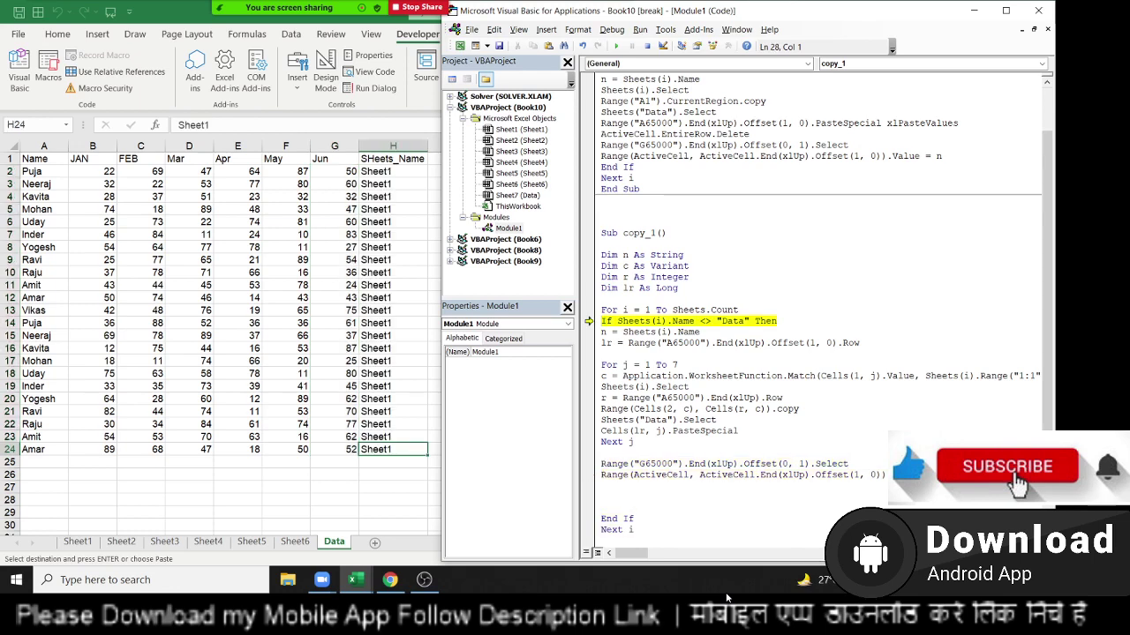
key(F8)
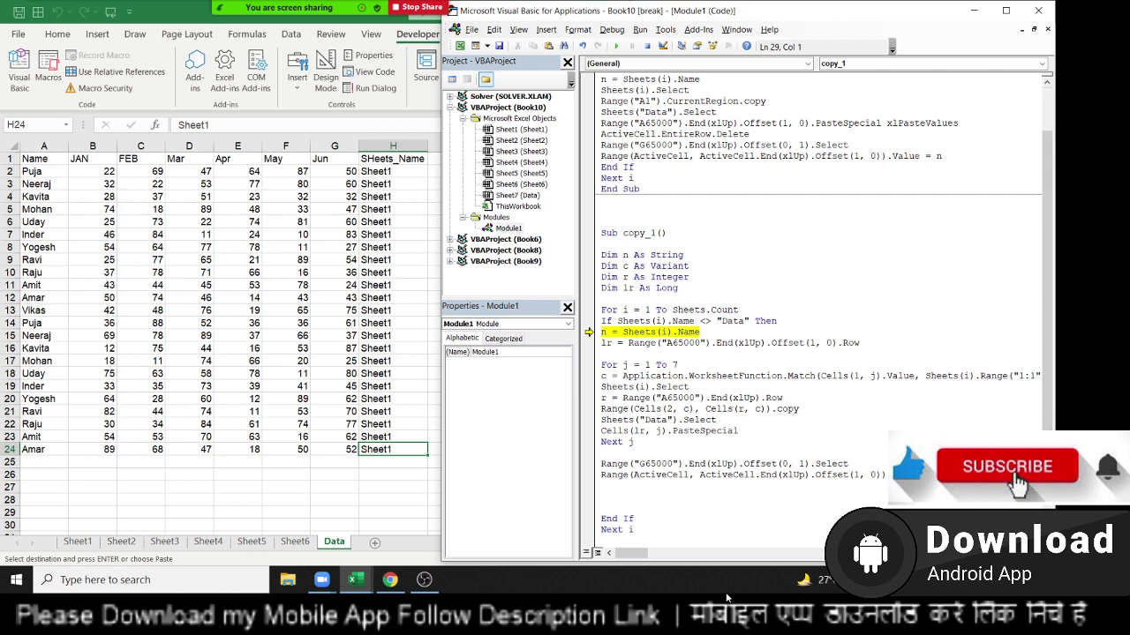
key(F8)
key(F8)
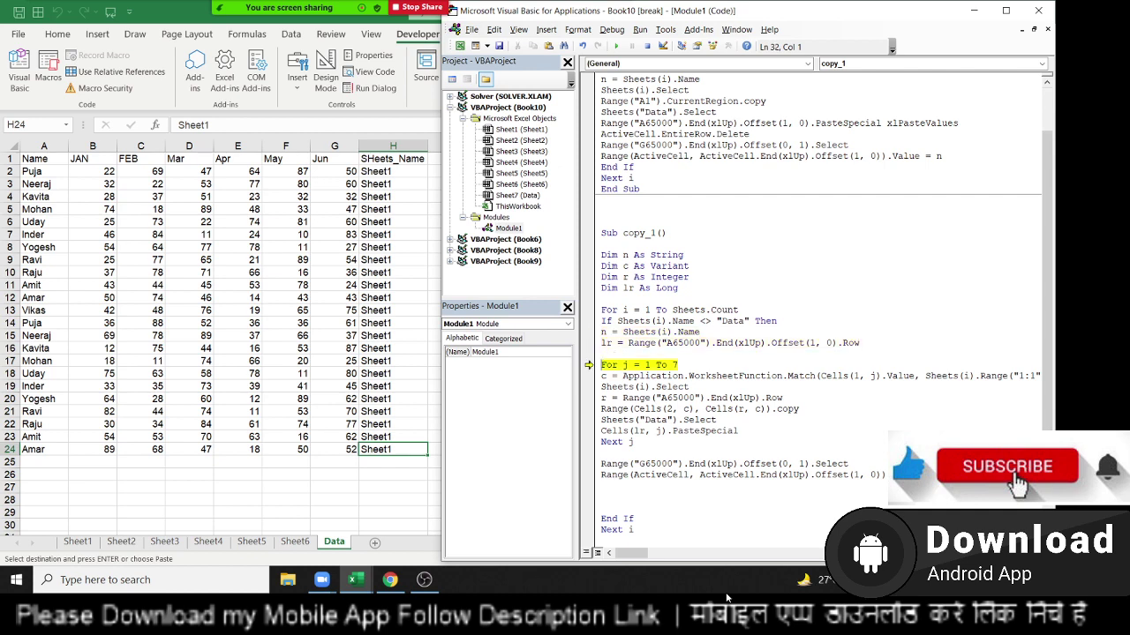
key(F8)
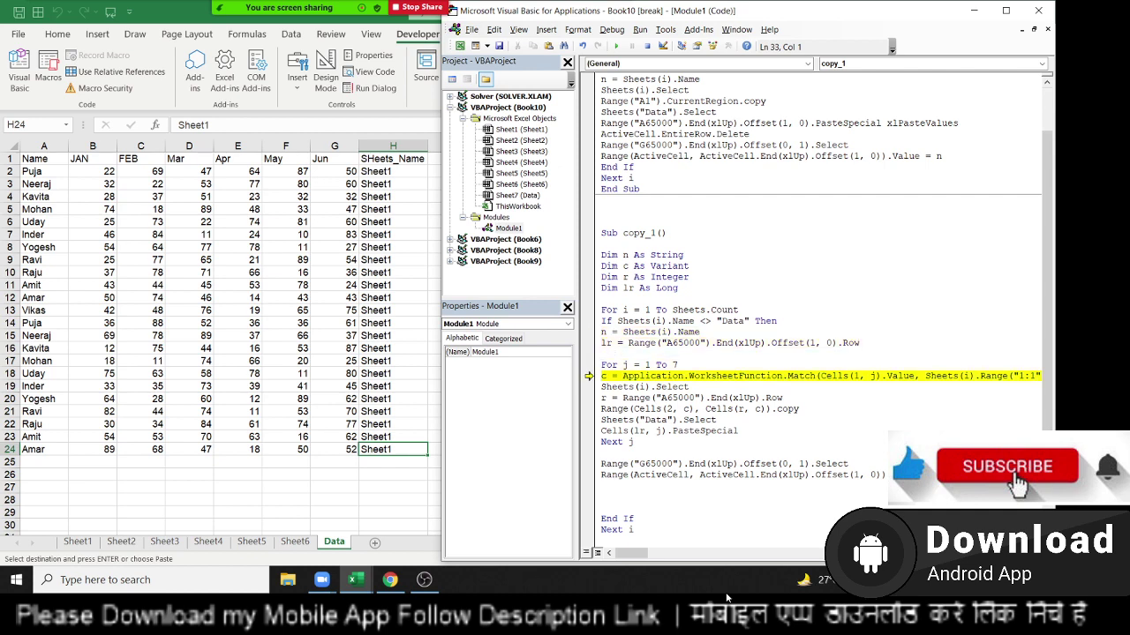
key(F8)
key(F8)
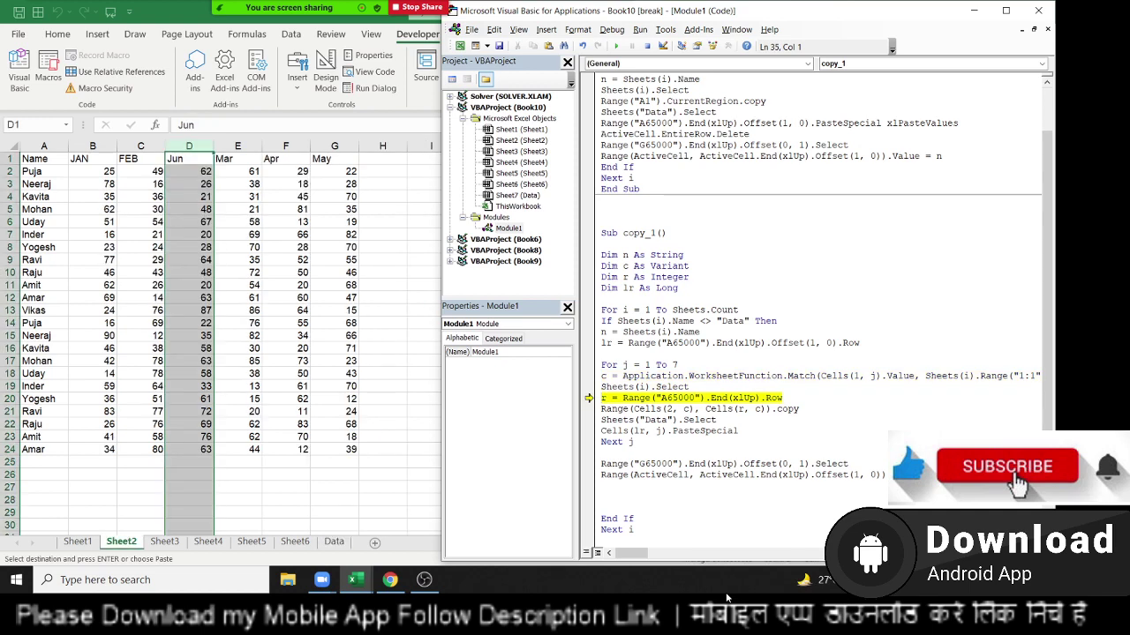
key(F8)
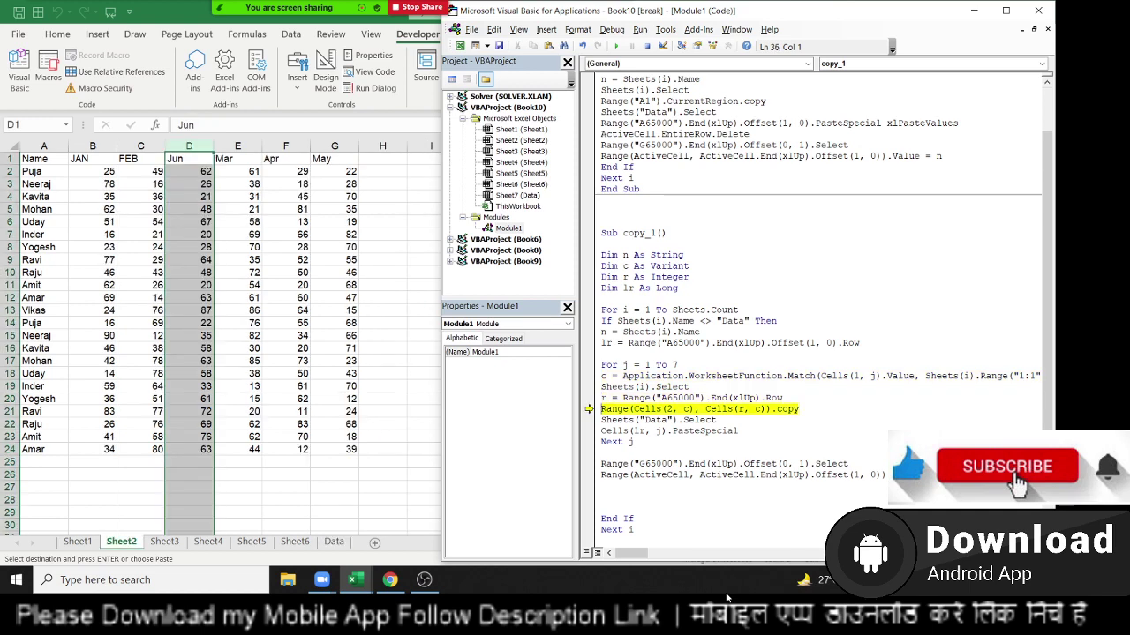
key(F8)
key(F8)
key(F8)
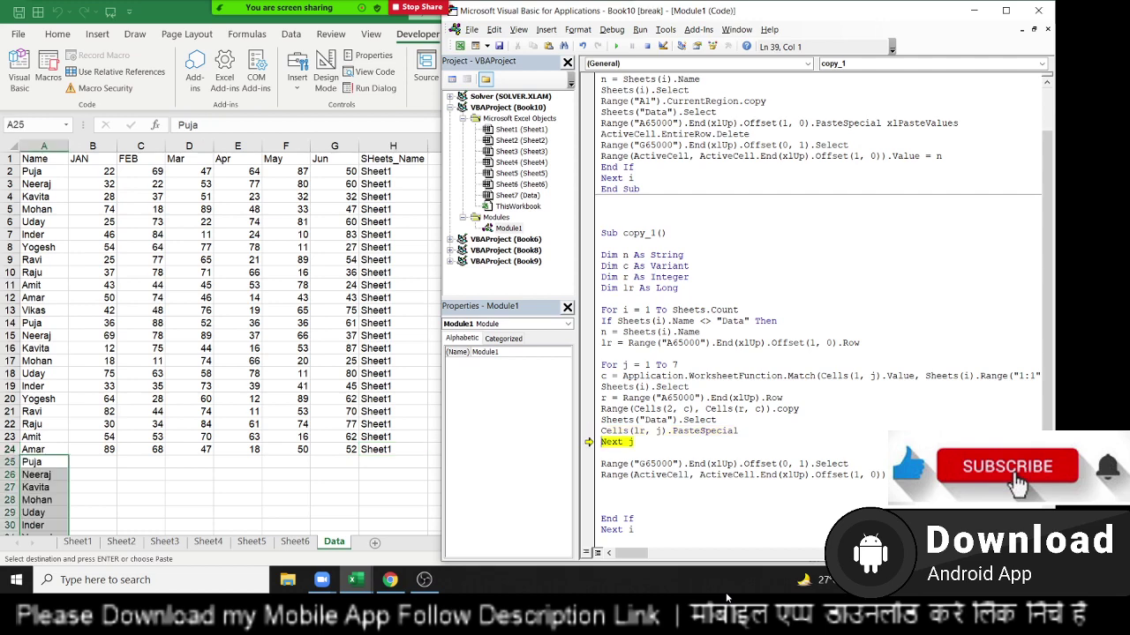
key(F8)
Step through pasting Sheet2's JAN and FEB values at B25 and C25, then resume copy_1
key(F8)
key(F8)
key(F8)
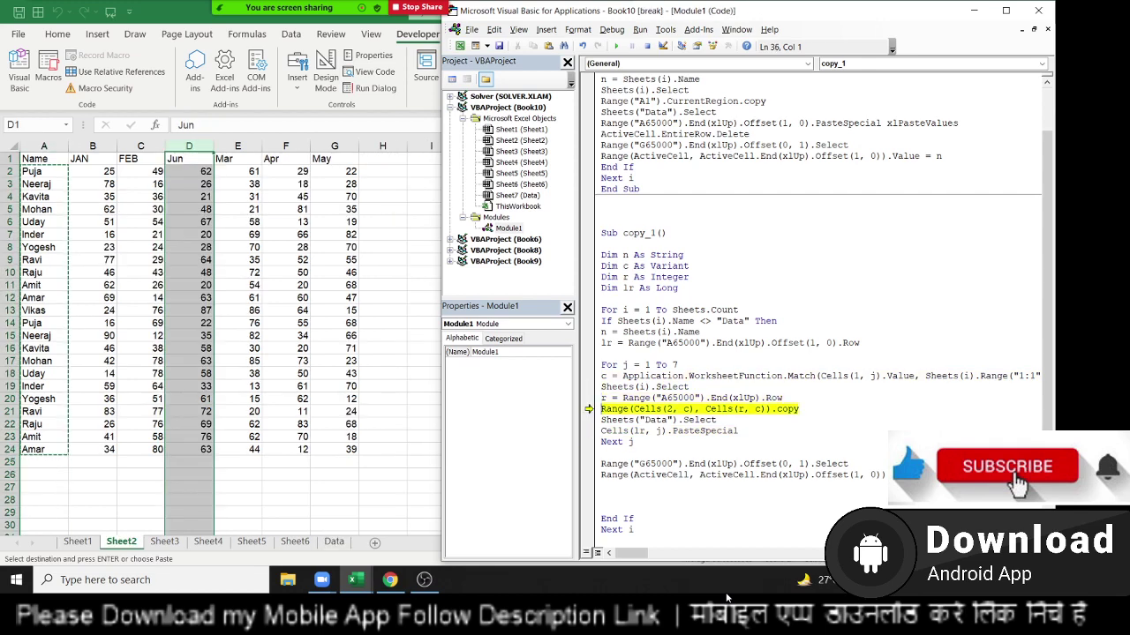
key(F8)
key(F8)
key(F8)
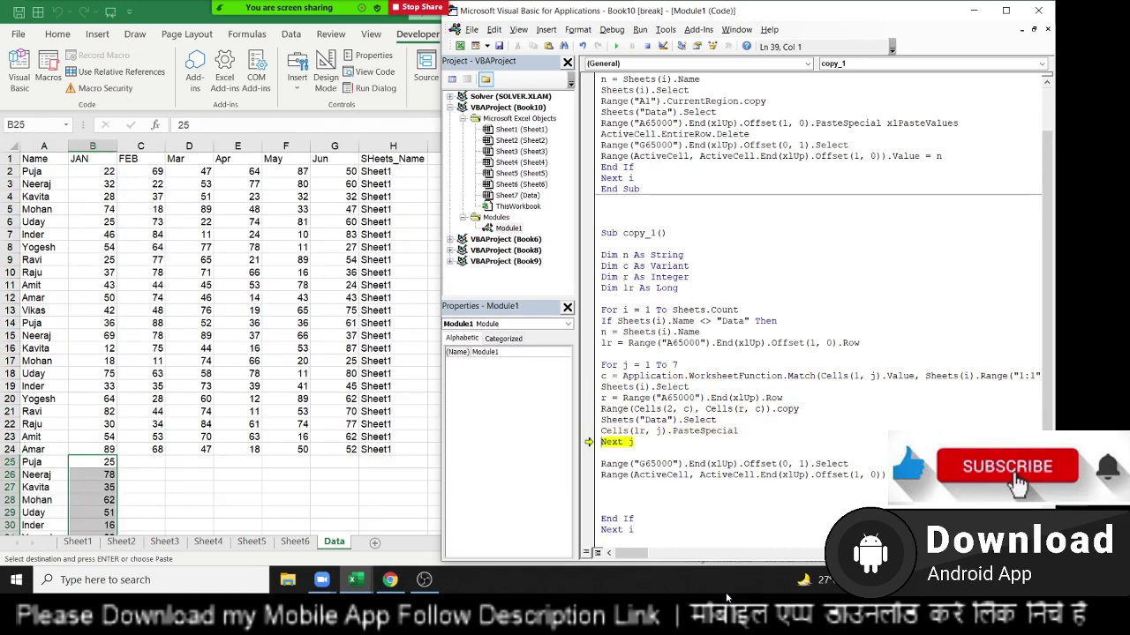
key(F8)
key(F8)
key(F8)
key(F8)
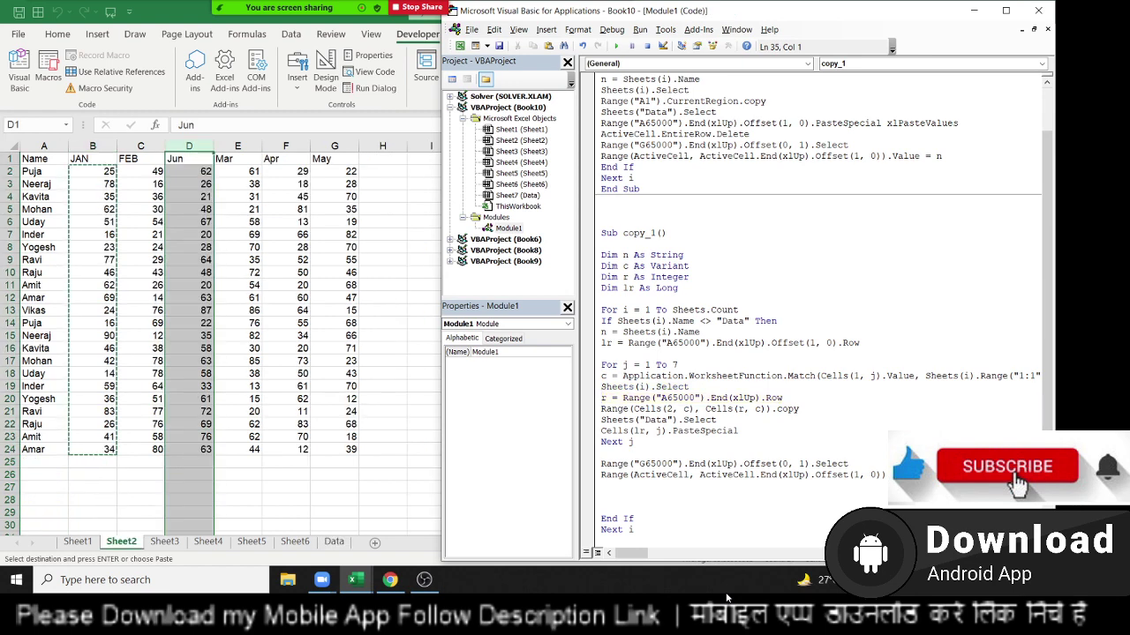
key(F8)
key(F8)
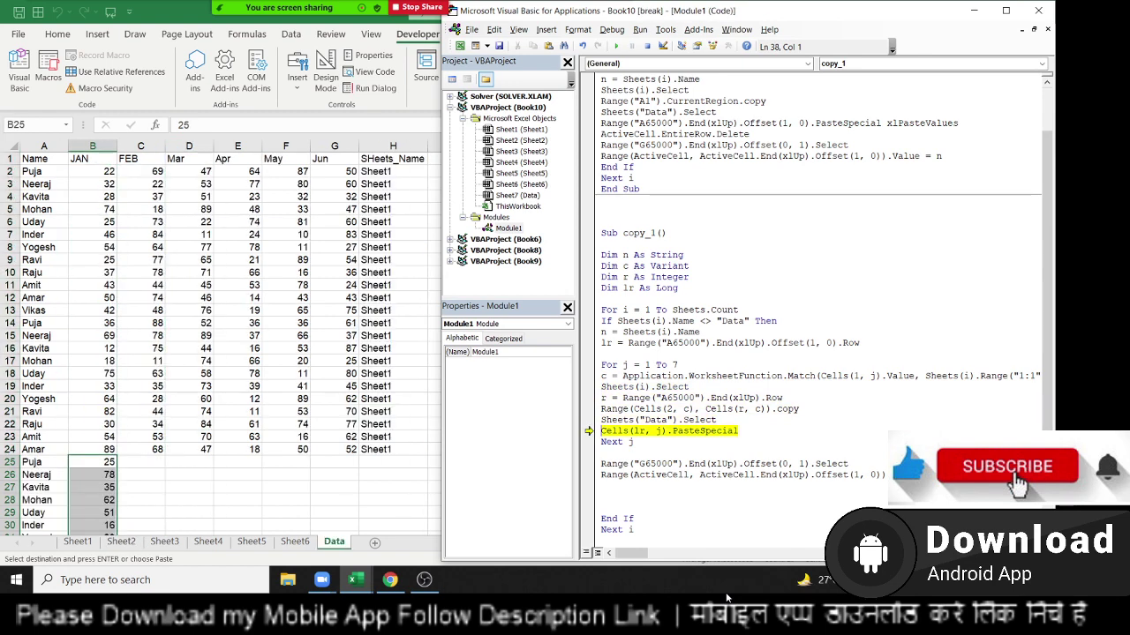
key(F8)
key(F8)
key(F8)
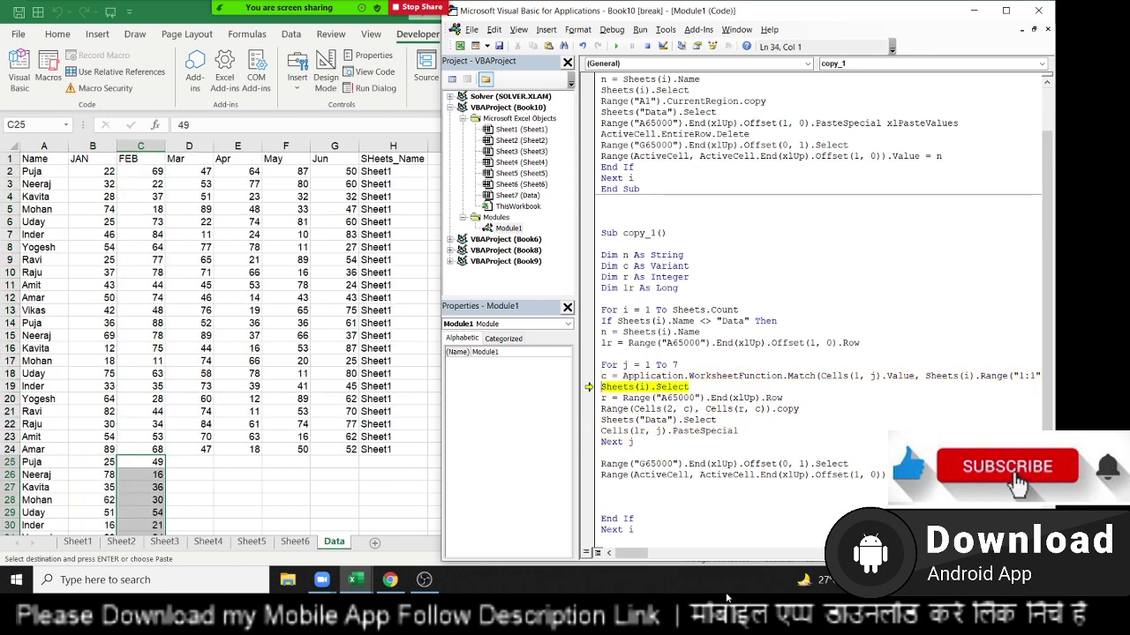
key(F8)
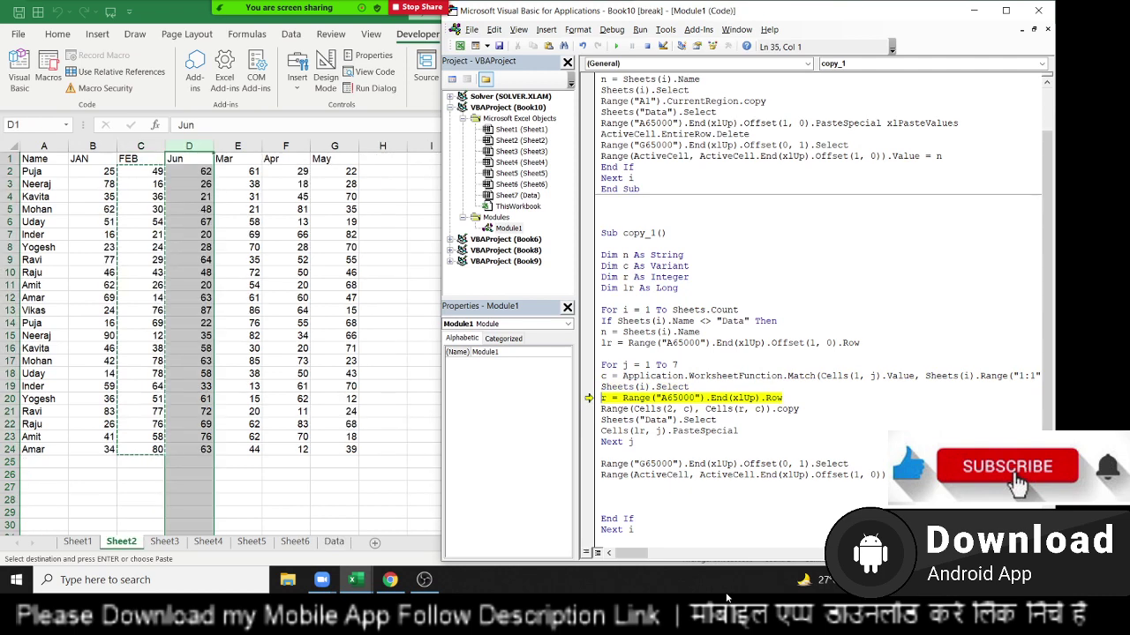
key(F8)
key(F8)
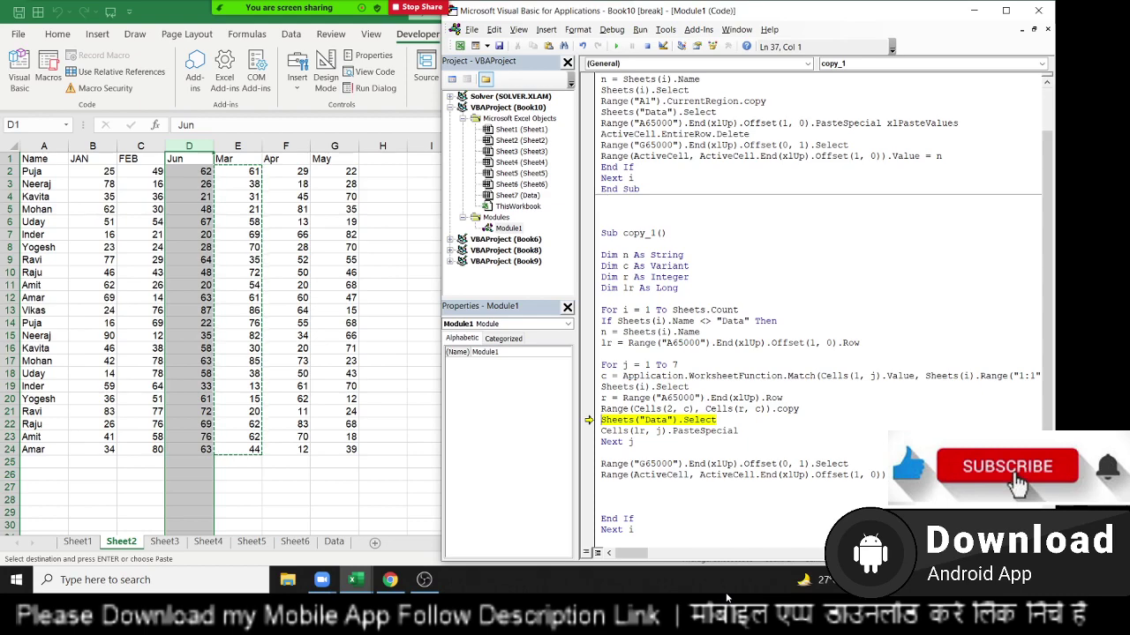
key(F8)
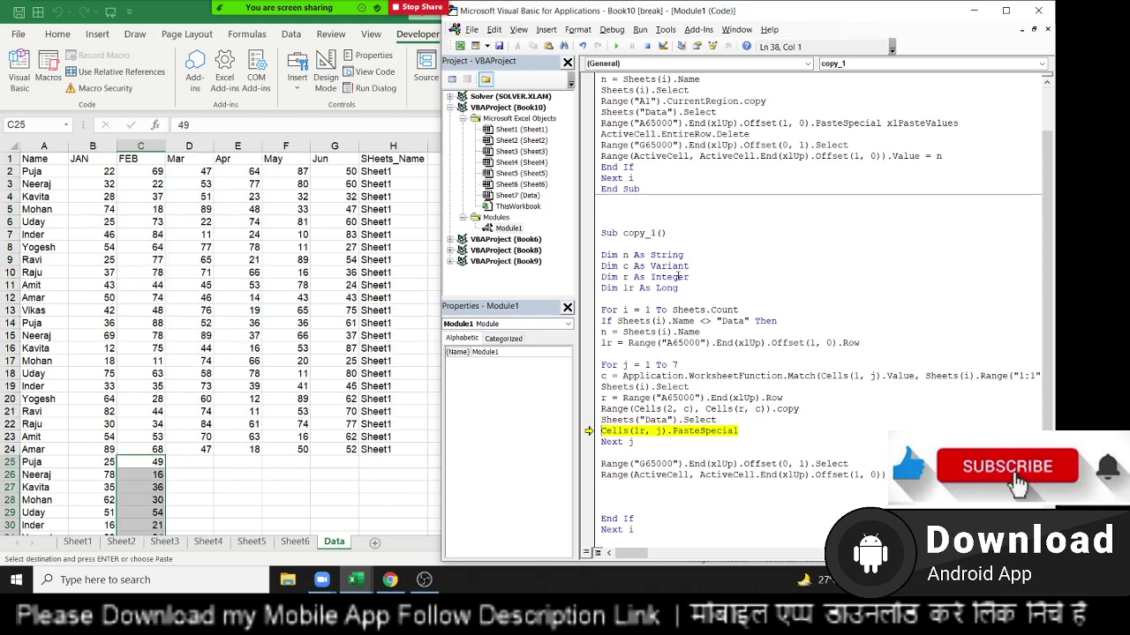
click(616, 45)
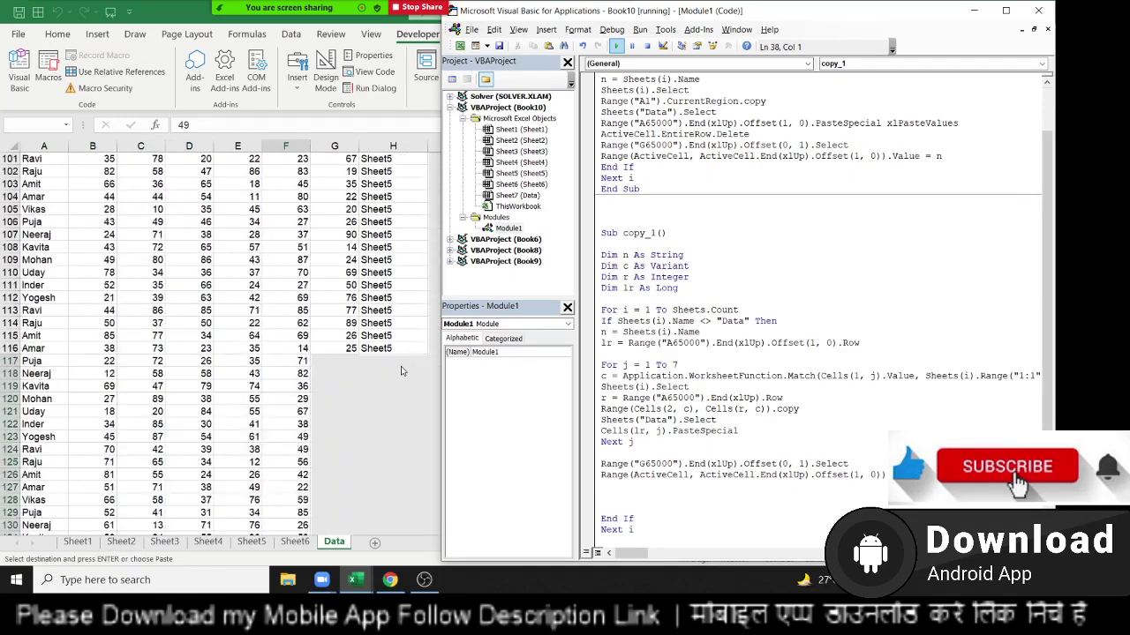
Close the Zoom Participants window and review the Data sheet's consolidated, sheet-tagged rows through row 139
click(294, 15)
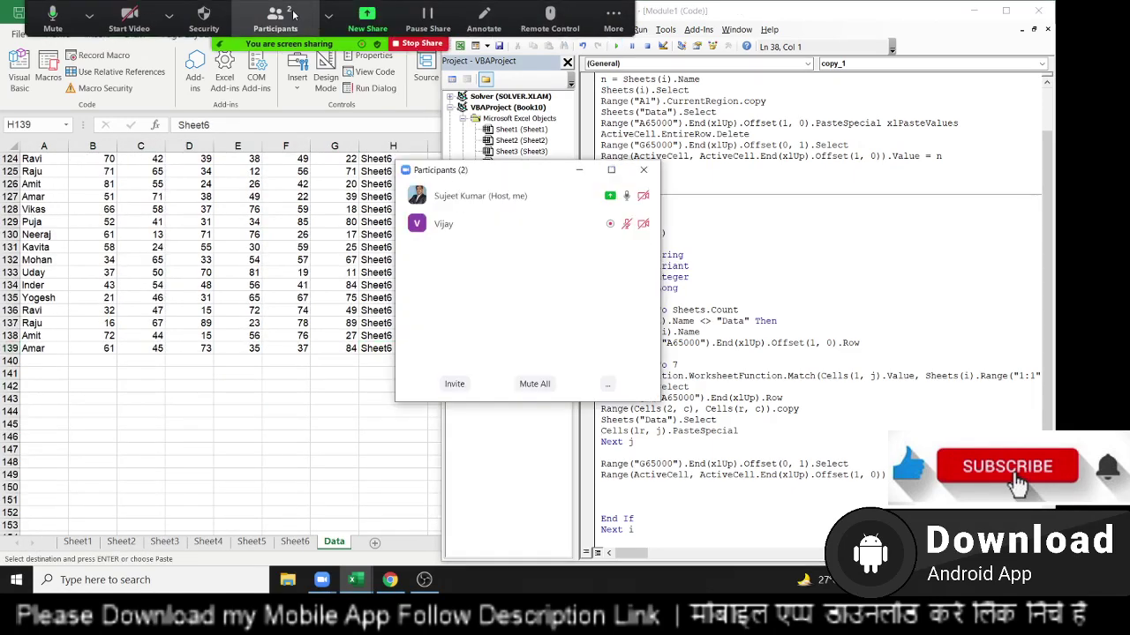
click(642, 171)
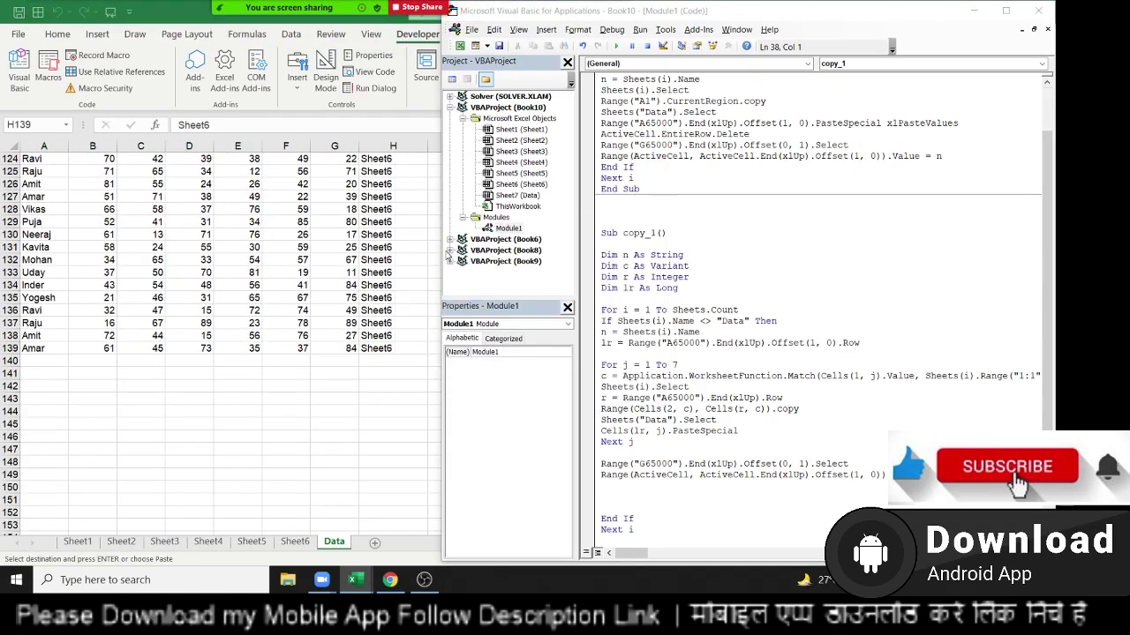
click(321, 309)
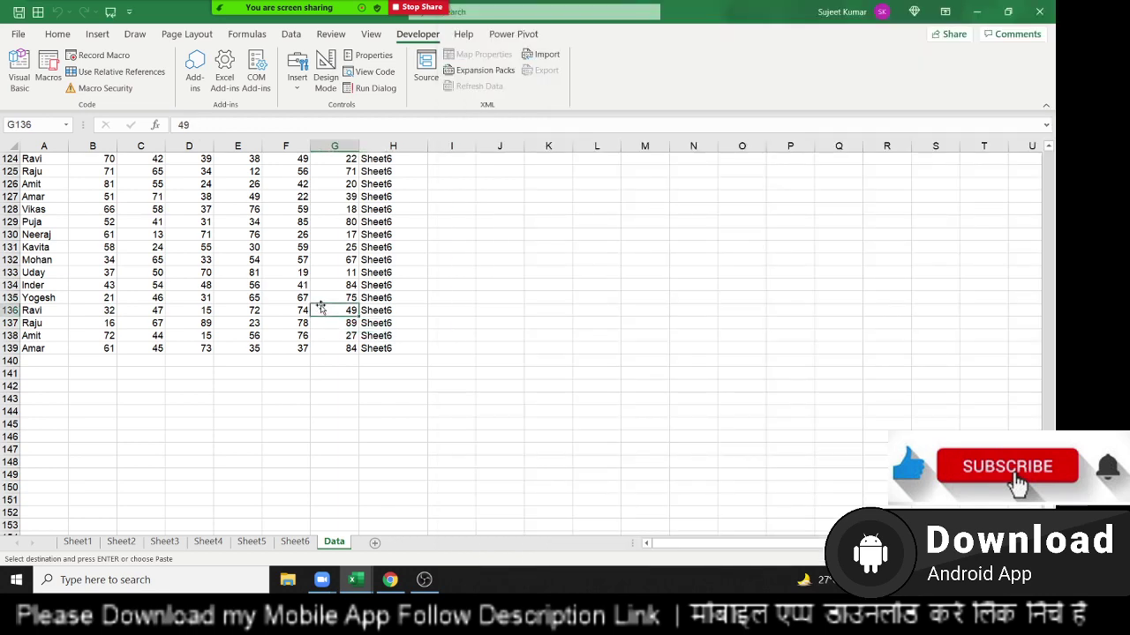
key(Left)
key(Left)
key(Left)
key(Left)
key(Left)
key(Left)
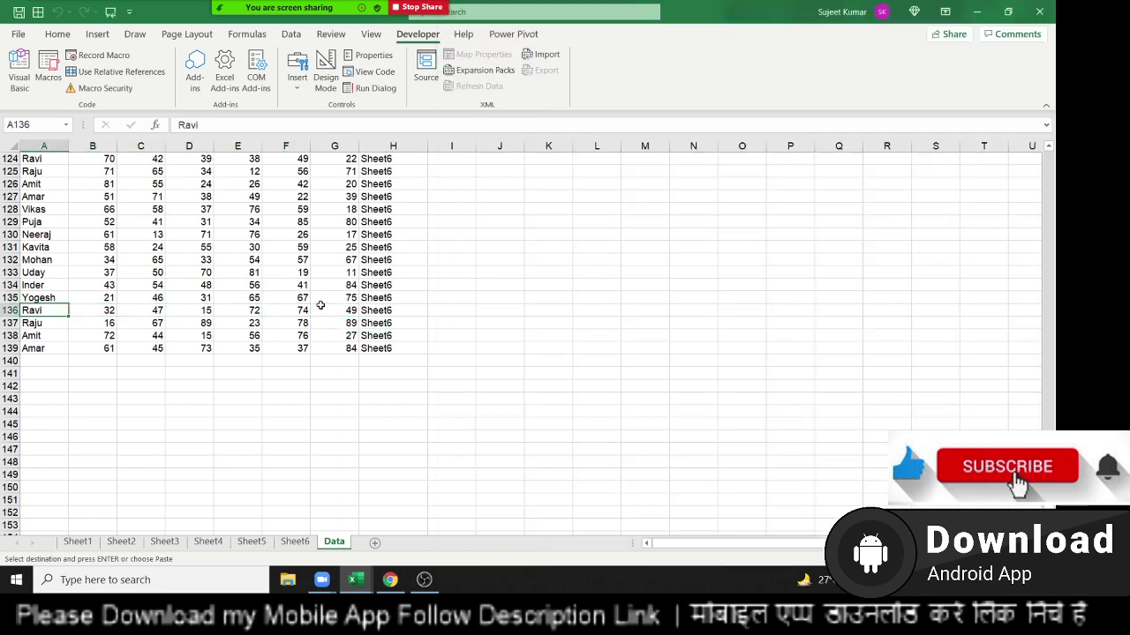
key(ctrl+Up)
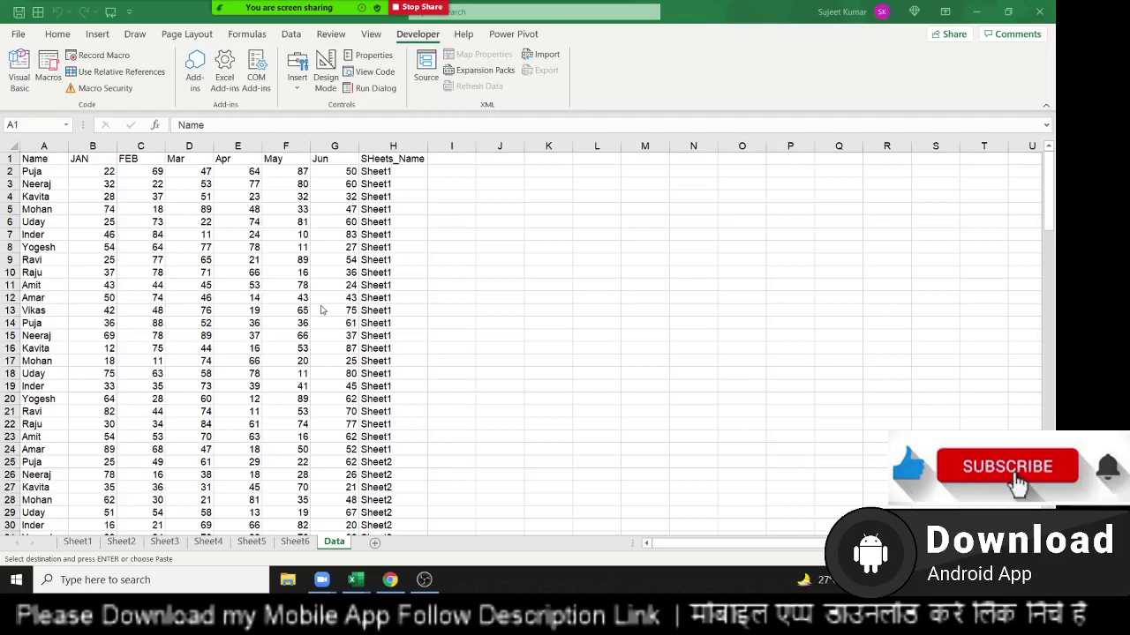
key(alt+Tab)
key(alt+Tab)
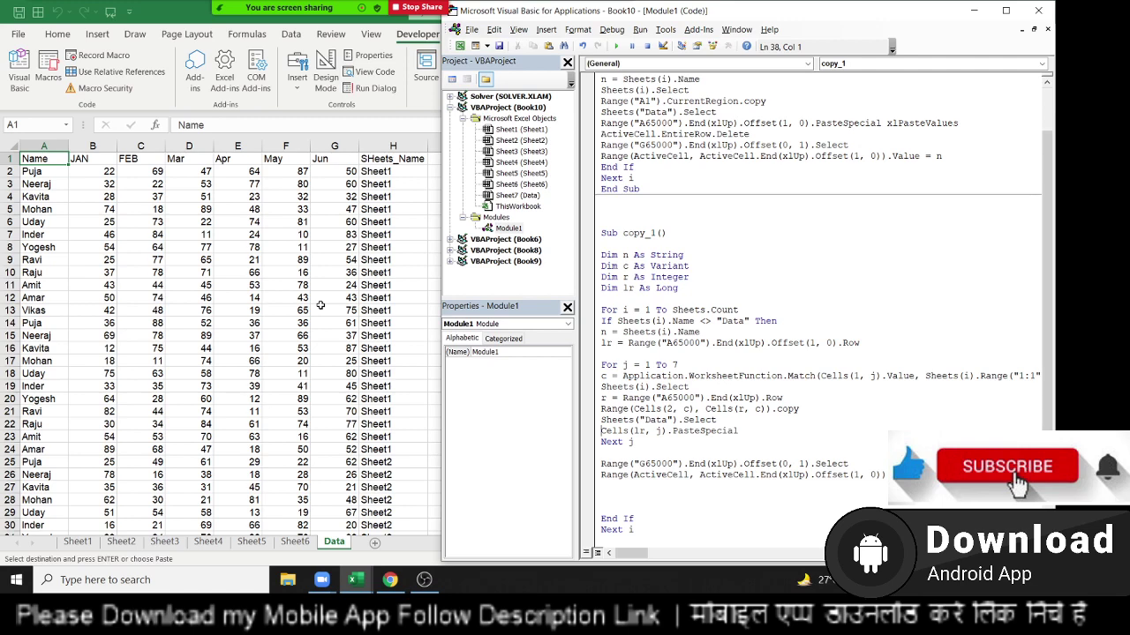
Check the Apr column on Sheet3 of the workbook
click(180, 545)
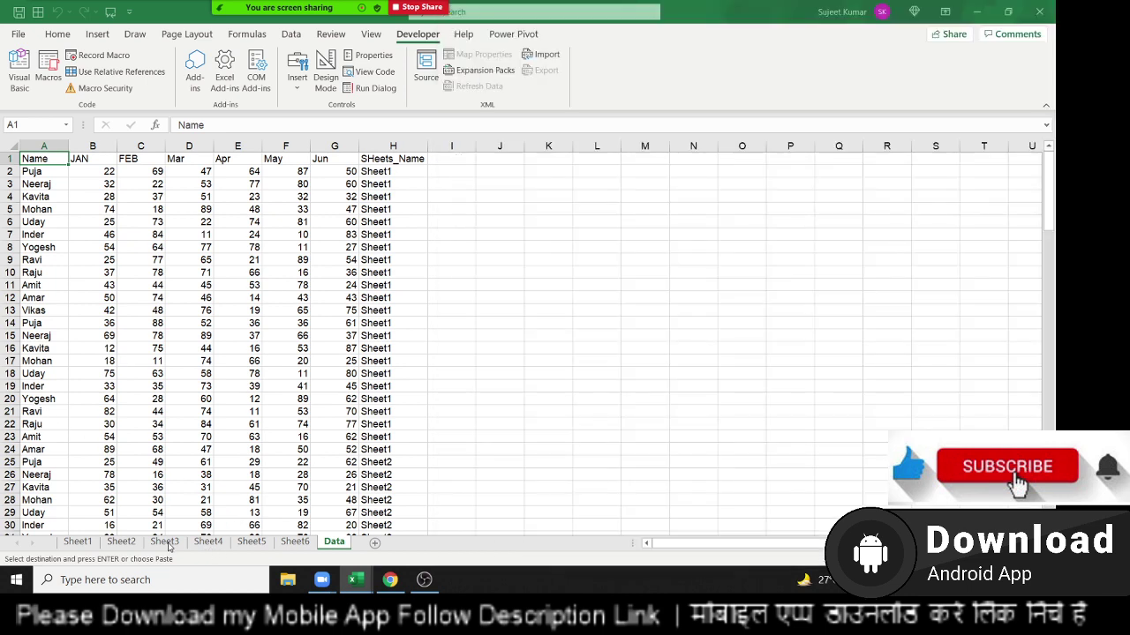
click(167, 542)
click(187, 146)
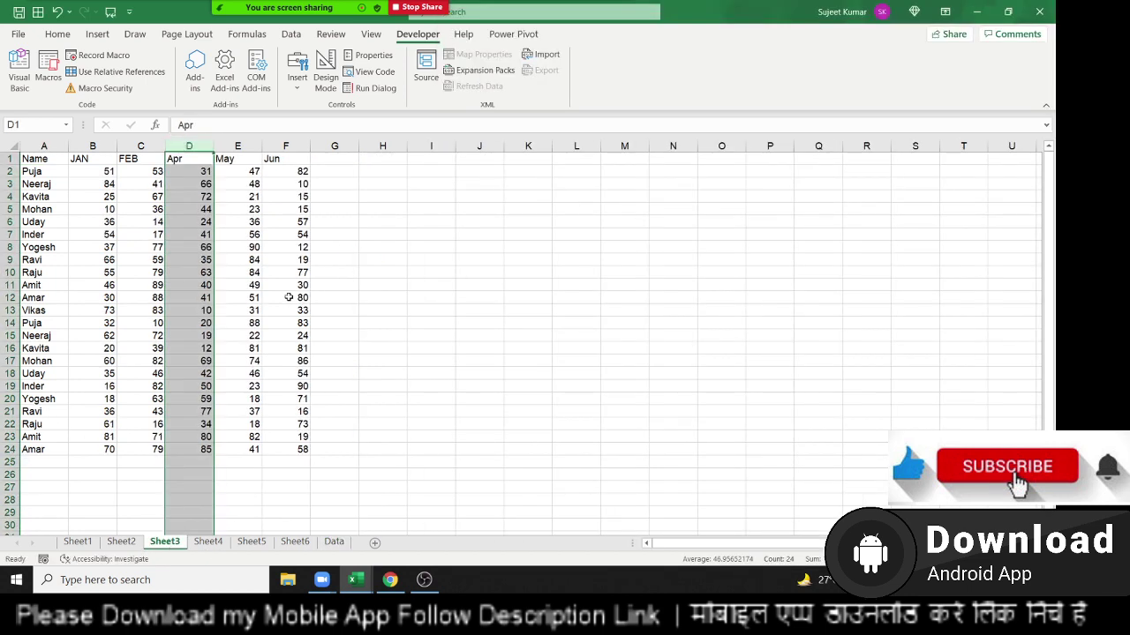
Clear all consolidated data rows below the headers on the Data sheet
click(334, 542)
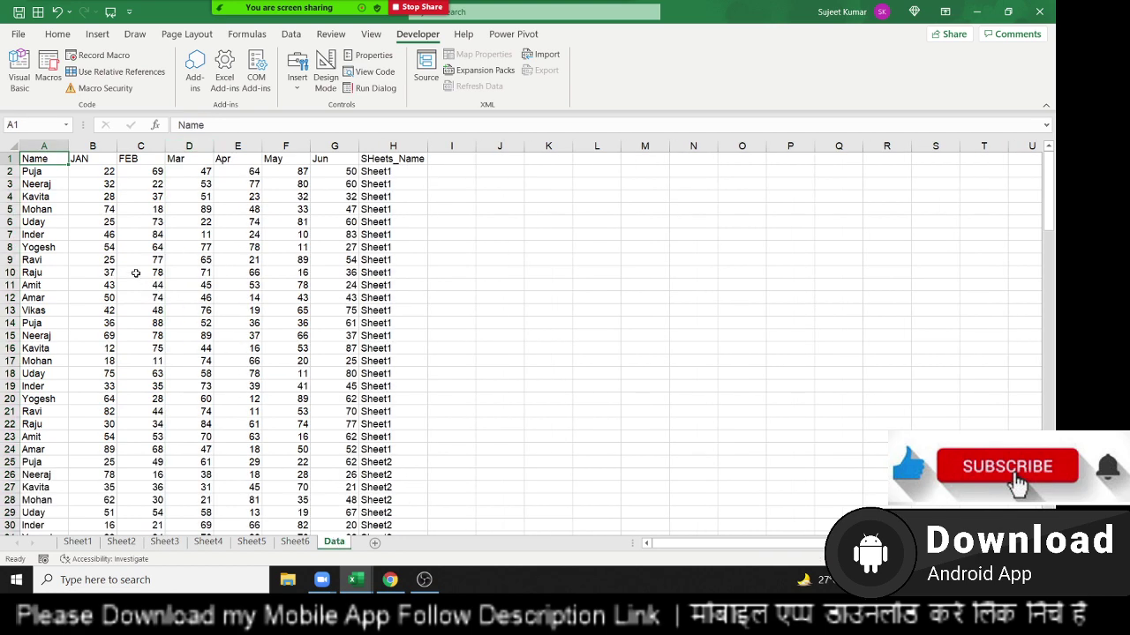
key(Down)
key(ctrl+shift+Right)
key(ctrl+shift+Down)
key(Delete)
key(ctrl+Home)
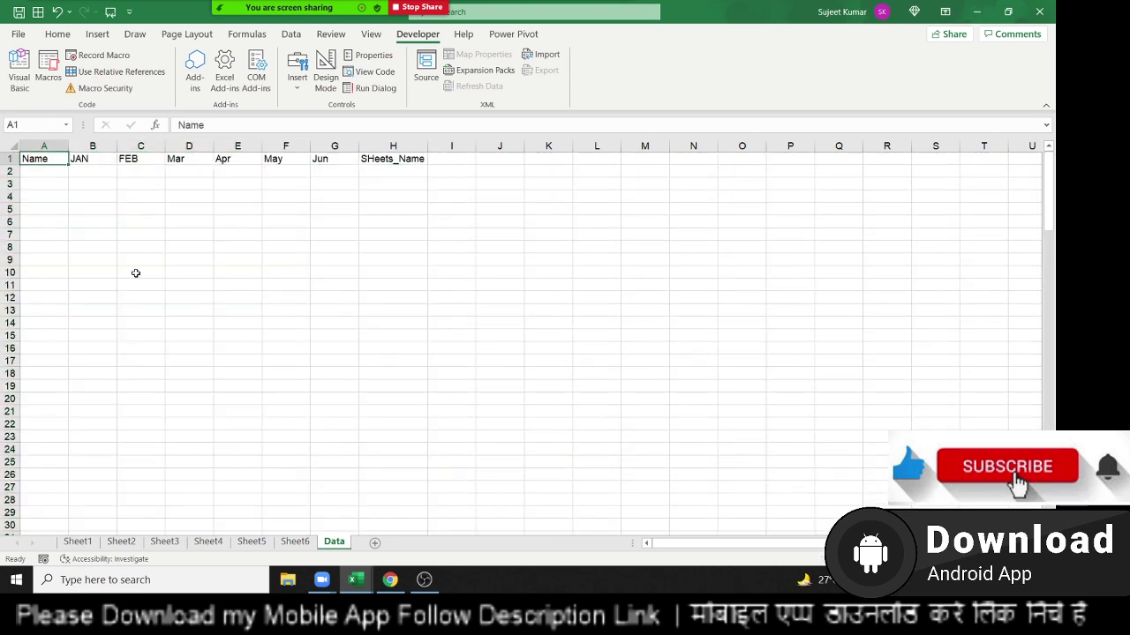
Rerun copy_1 and debug the run-time error 1004 at the Match line
key(alt+F11)
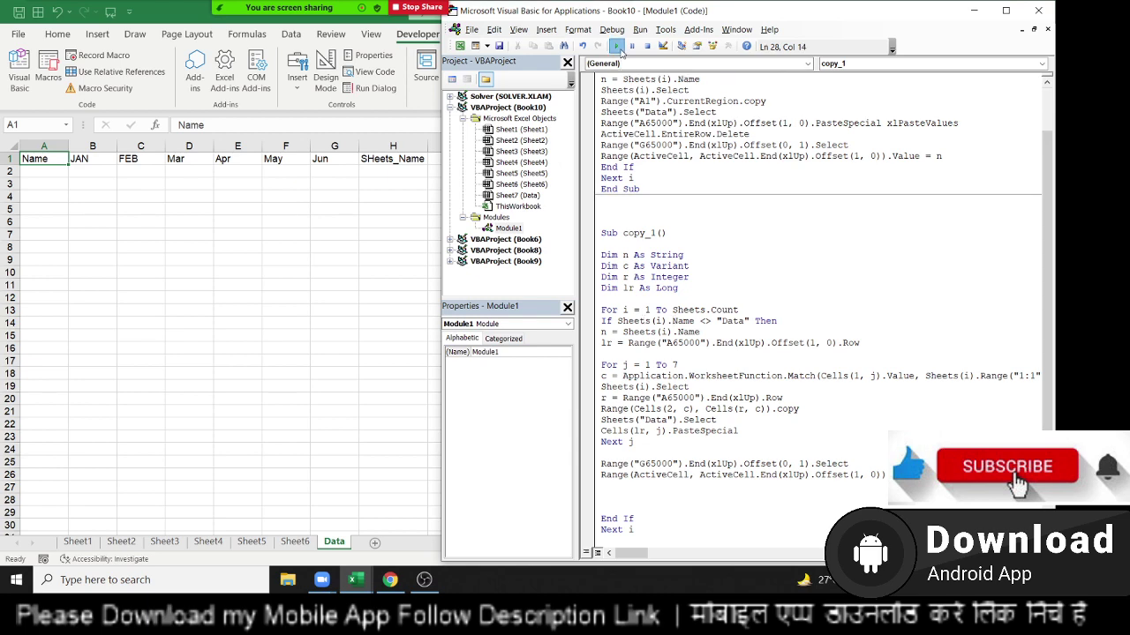
click(618, 46)
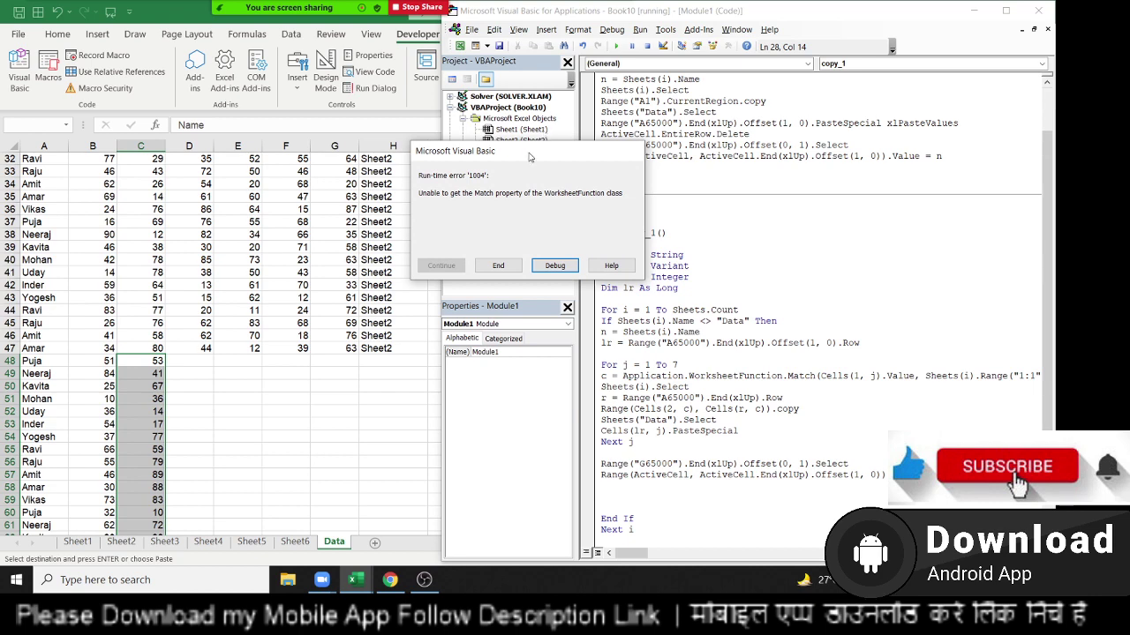
click(554, 264)
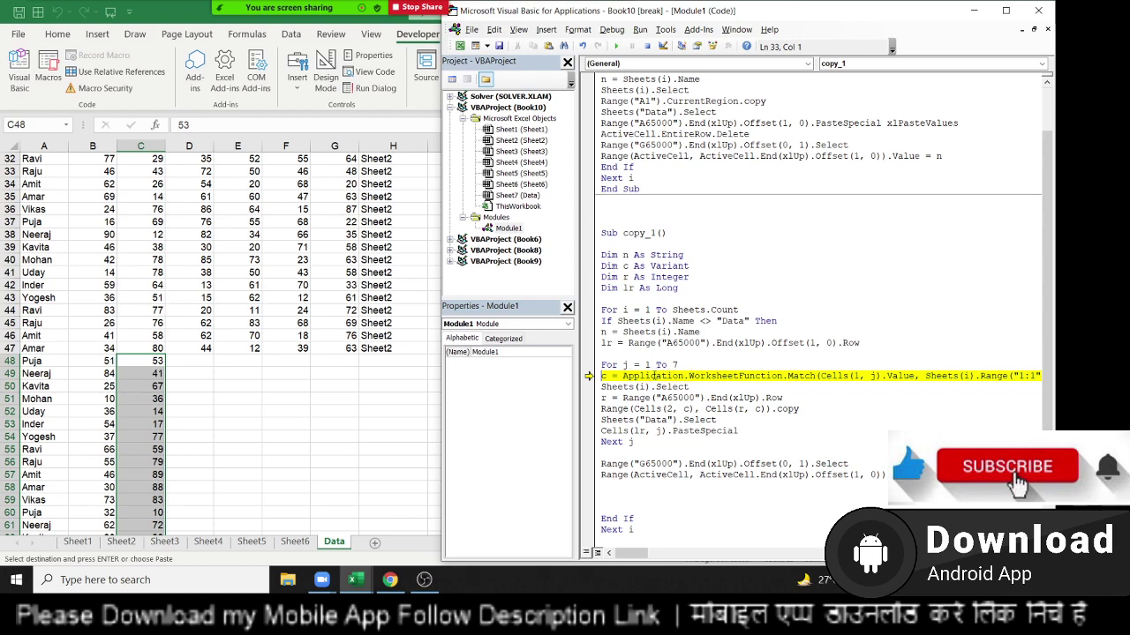
mouse_move(647, 389)
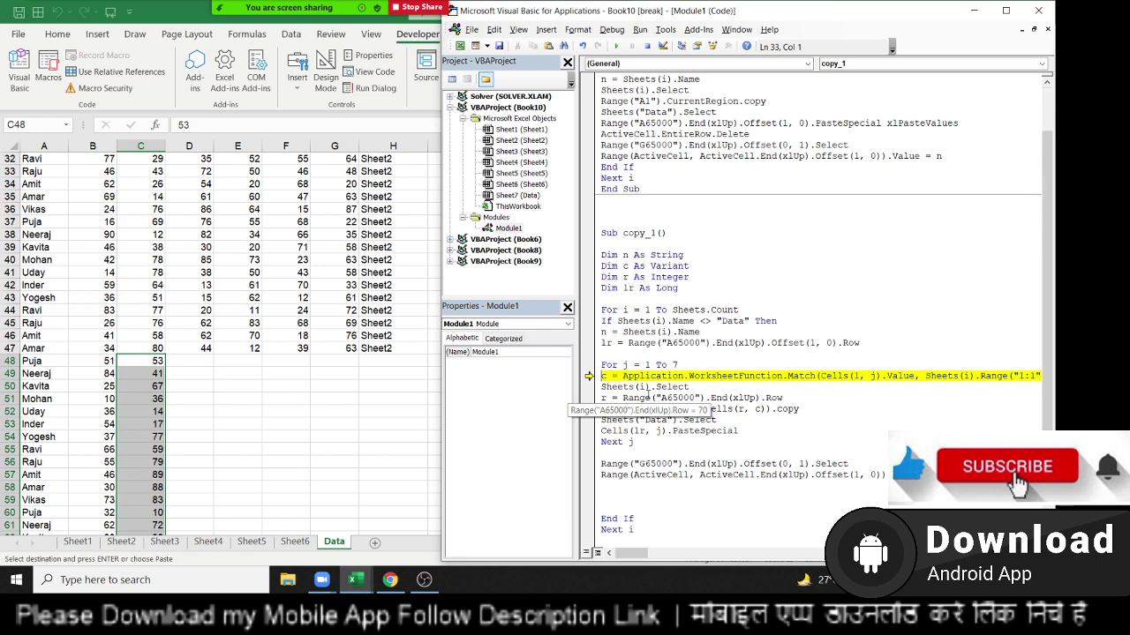
Reset the paused macro and add an On Error Resume Next line above For j = 1 To 7
click(647, 46)
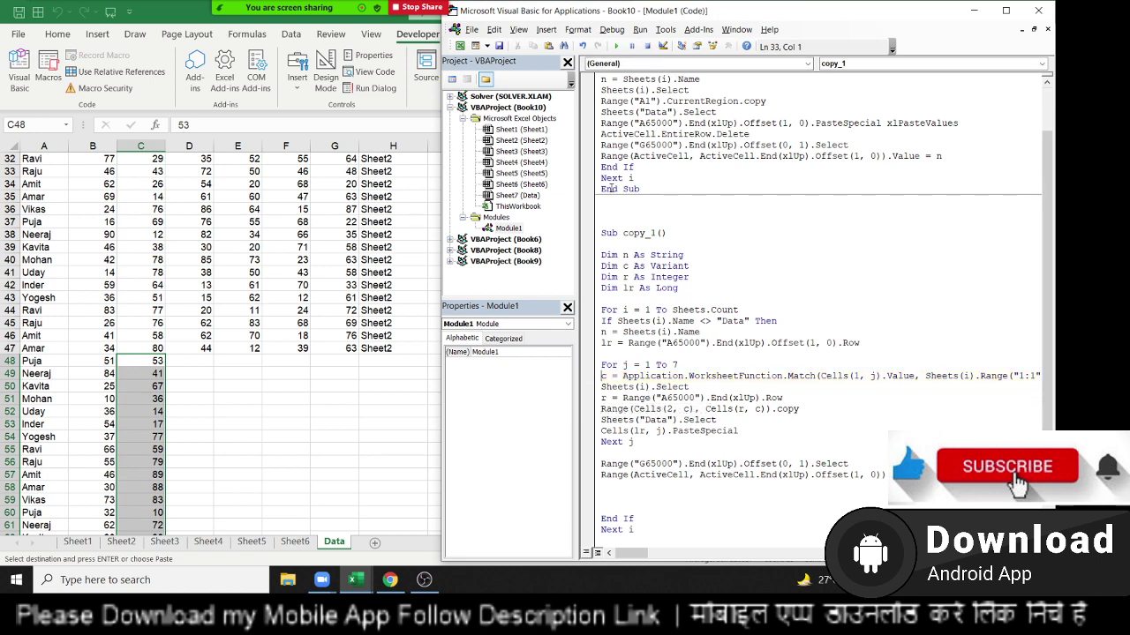
key(Up)
key(Up)
key(Return)
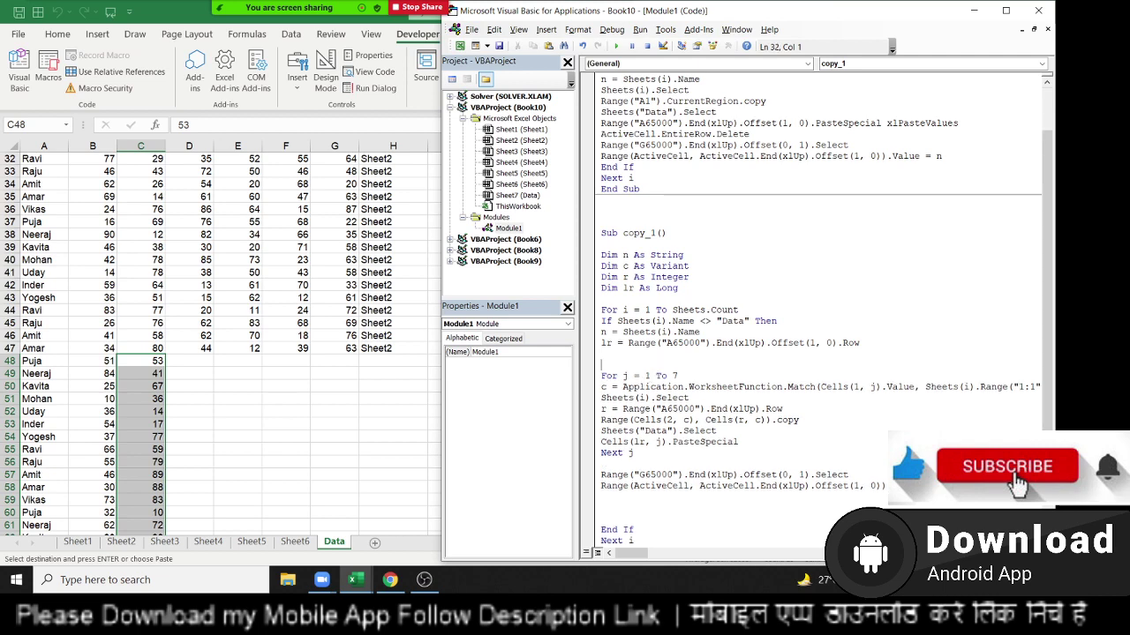
text(cn )
text(error re)
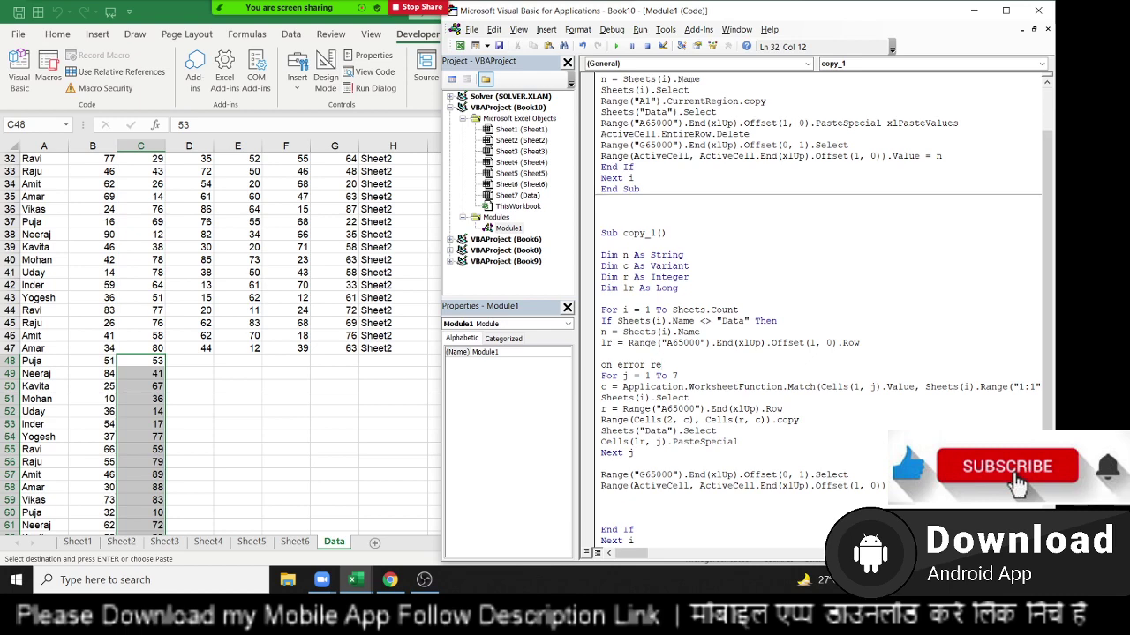
text(ume n)
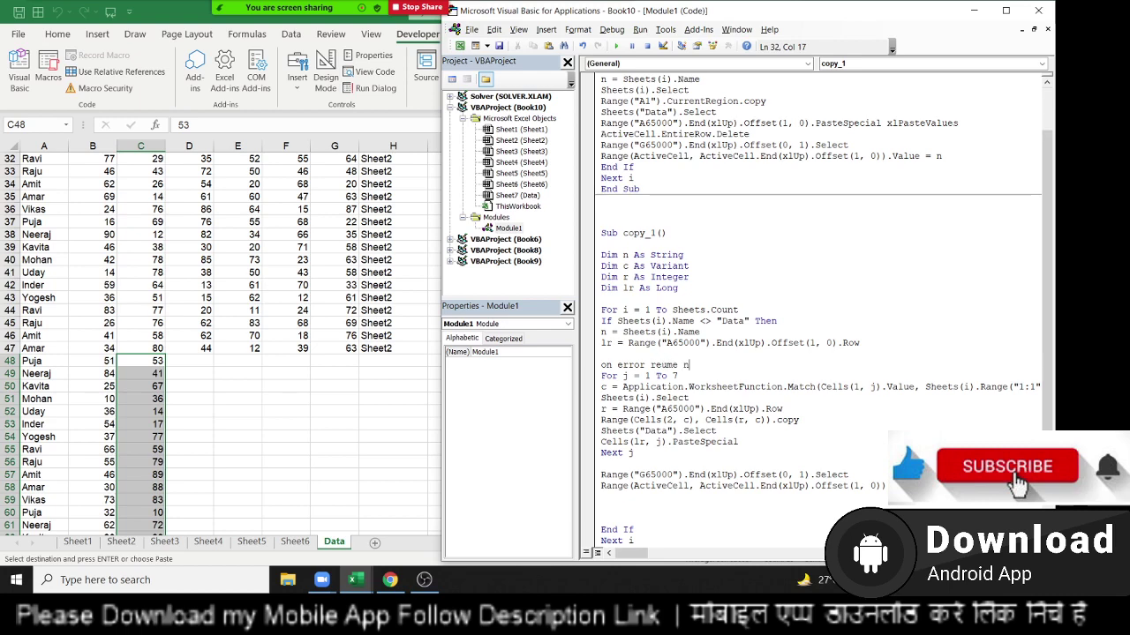
text(ext)
Correct the 'reume' typo to 'Resume' after the compile error
click(651, 371)
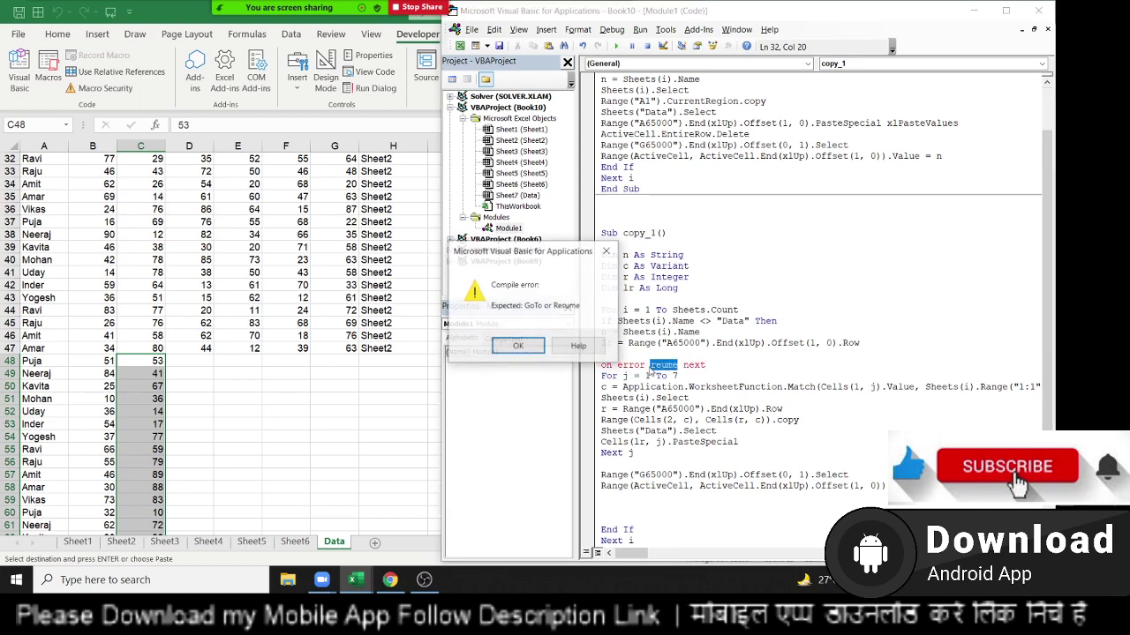
key(Return)
key(Left)
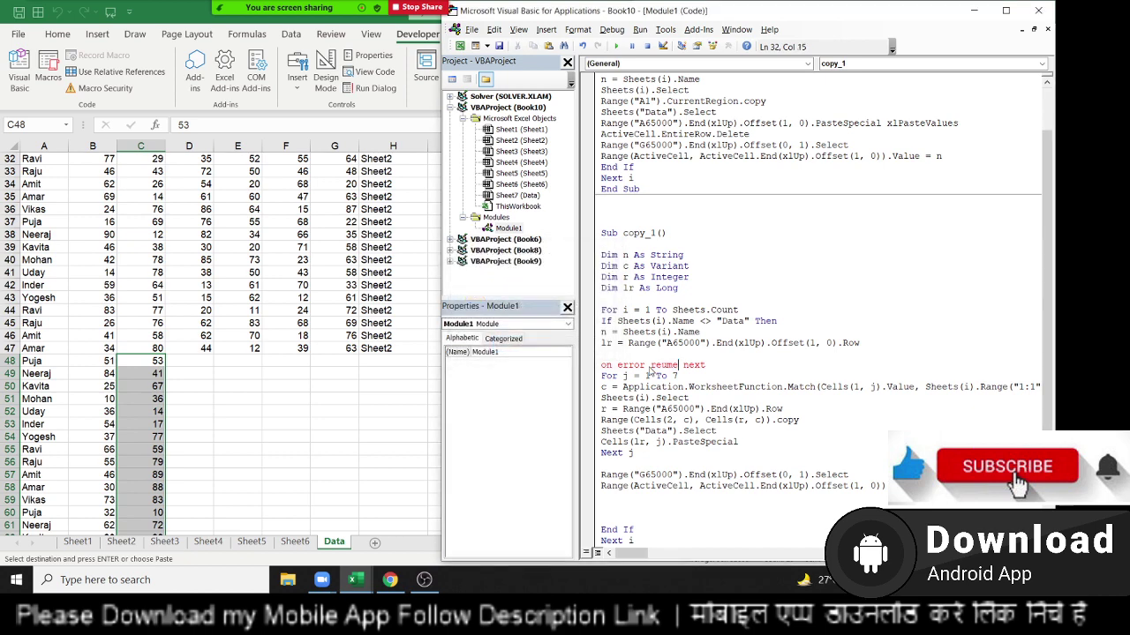
key(Left)
key(Left)
text(s)
key(Down)
key(Down)
key(Down)
key(Down)
key(Down)
key(Up)
key(Up)
key(Left)
key(Left)
key(Left)
key(Left)
key(Left)
key(Left)
key(Left)
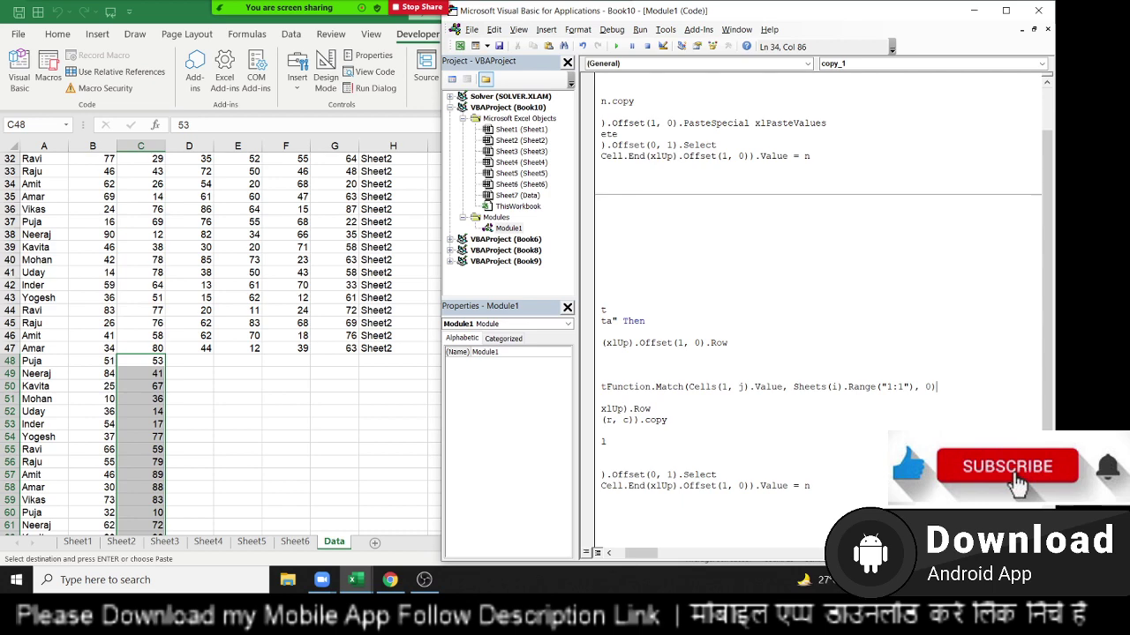
key(Down)
Add an 'If Err = 0 Then' line below the Match line
key(Left)
key(Left)
key(Left)
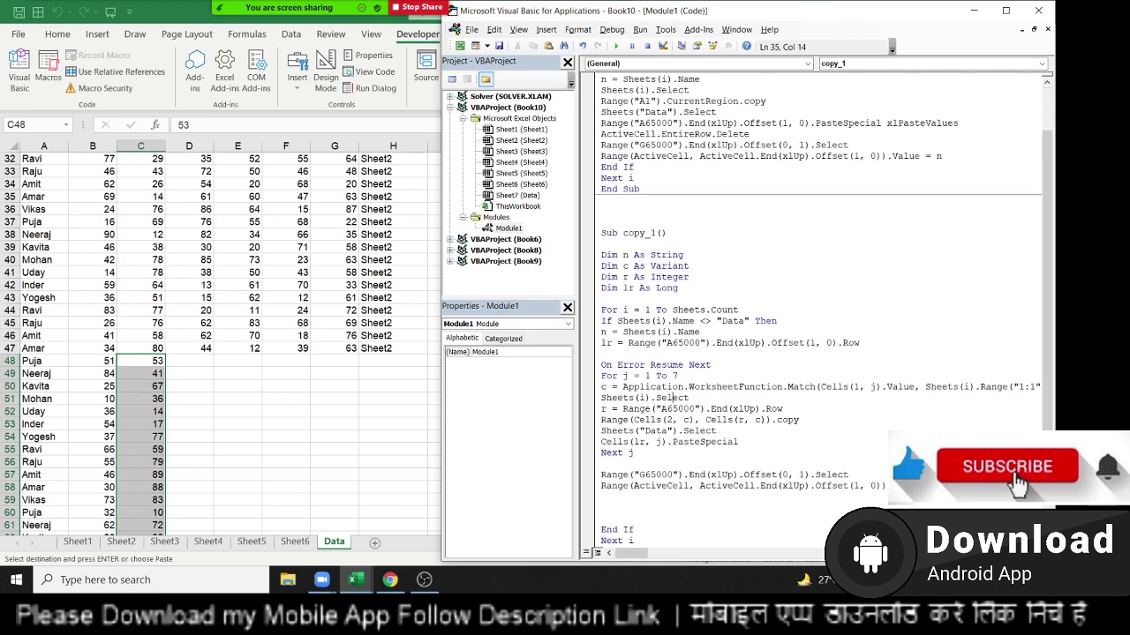
key(Left)
key(Left)
key(Left)
key(Left)
key(Up)
key(Return)
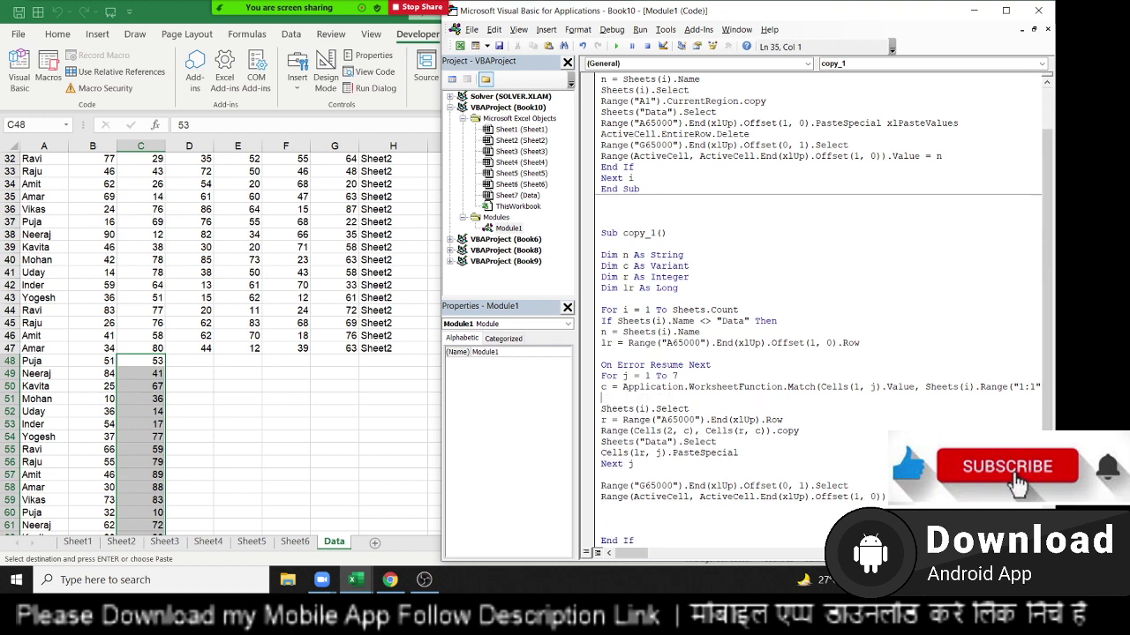
text(if eer)
key(BackSpace)
text(rr <)
text(>)
key(BackSpace)
key(BackSpace)
text(= 0 The)
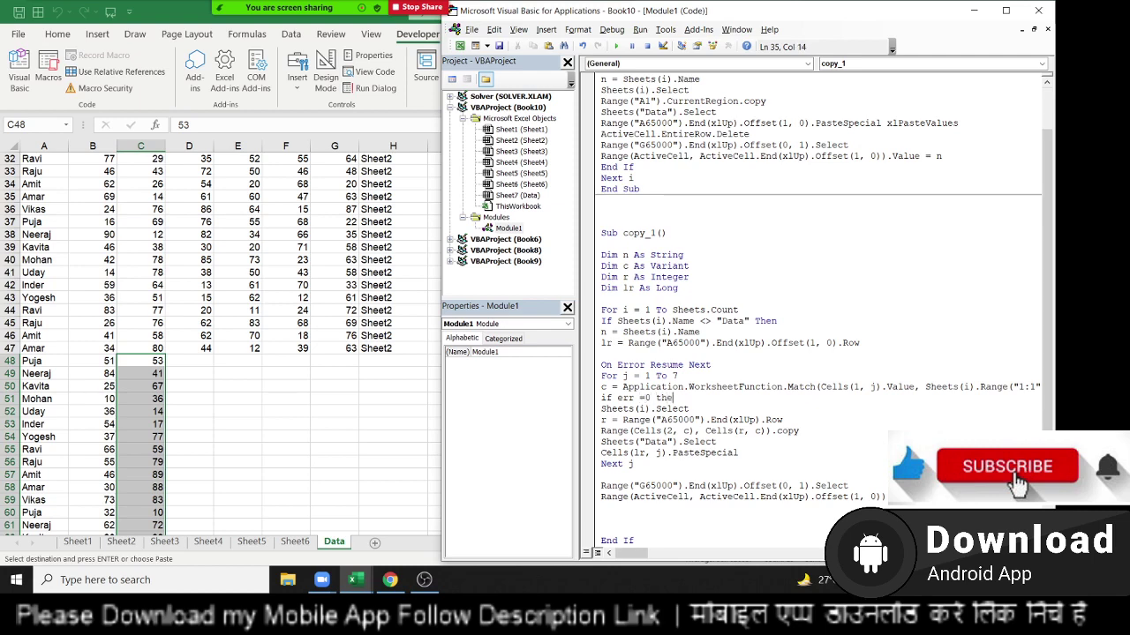
text(n)
key(Down)
key(Down)
key(Down)
key(Down)
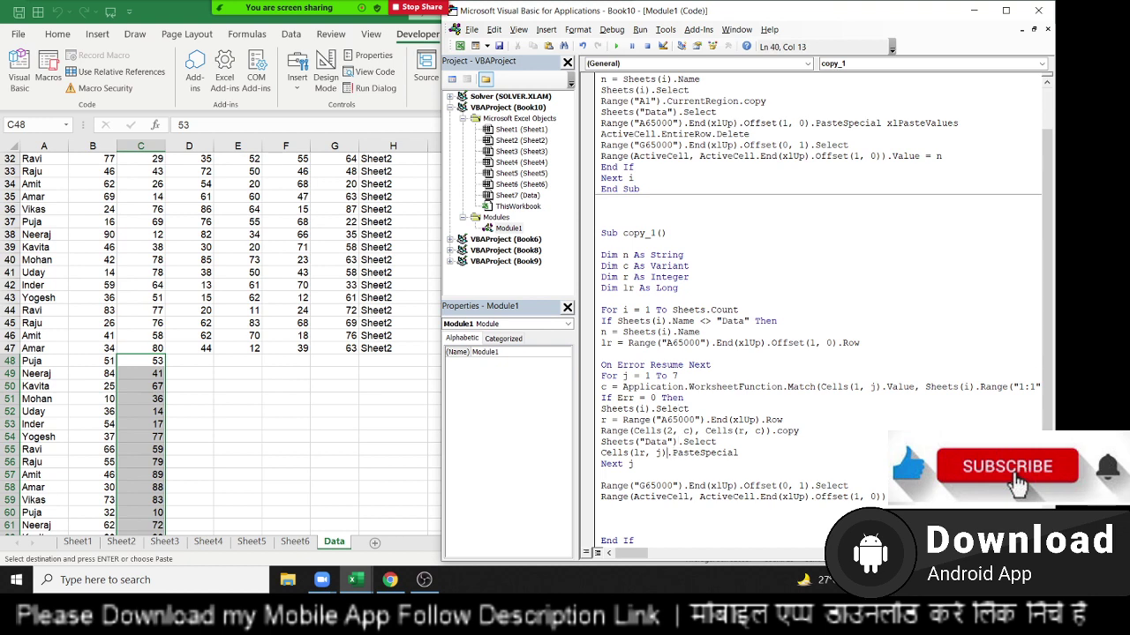
Close the block with 'End If' and add 'Err = 0' before Next j
key(Left)
click(618, 463)
key(Return)
text(e)
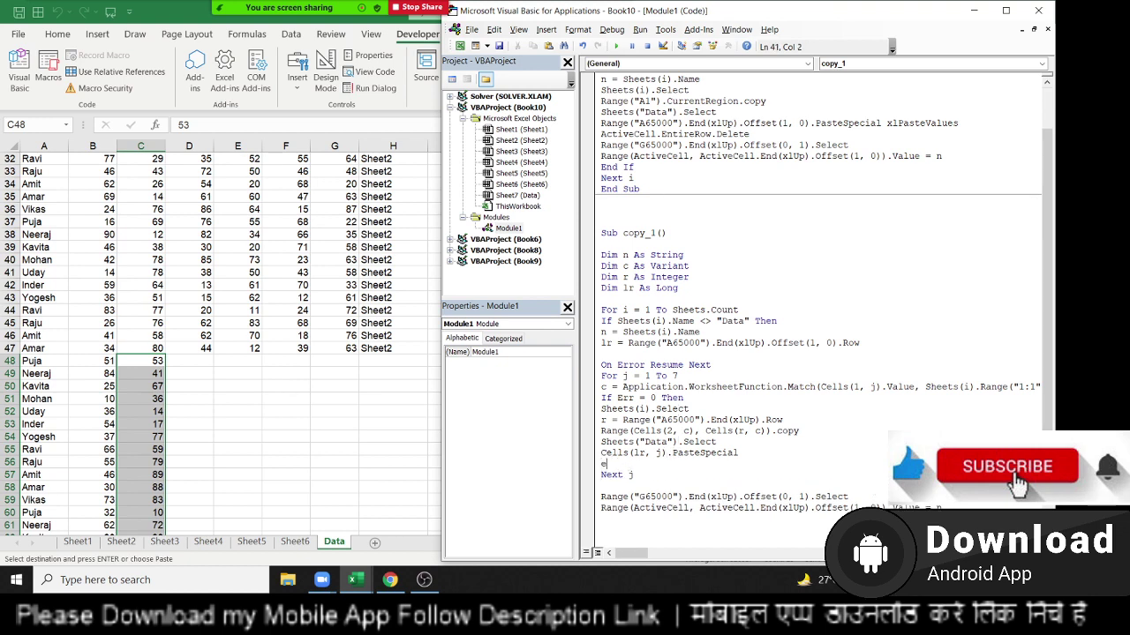
text(nd)
key(BackSpace)
key(BackSpace)
key(BackSpace)
key(BackSpace)
text(end ifg)
key(BackSpace)
key(Return)
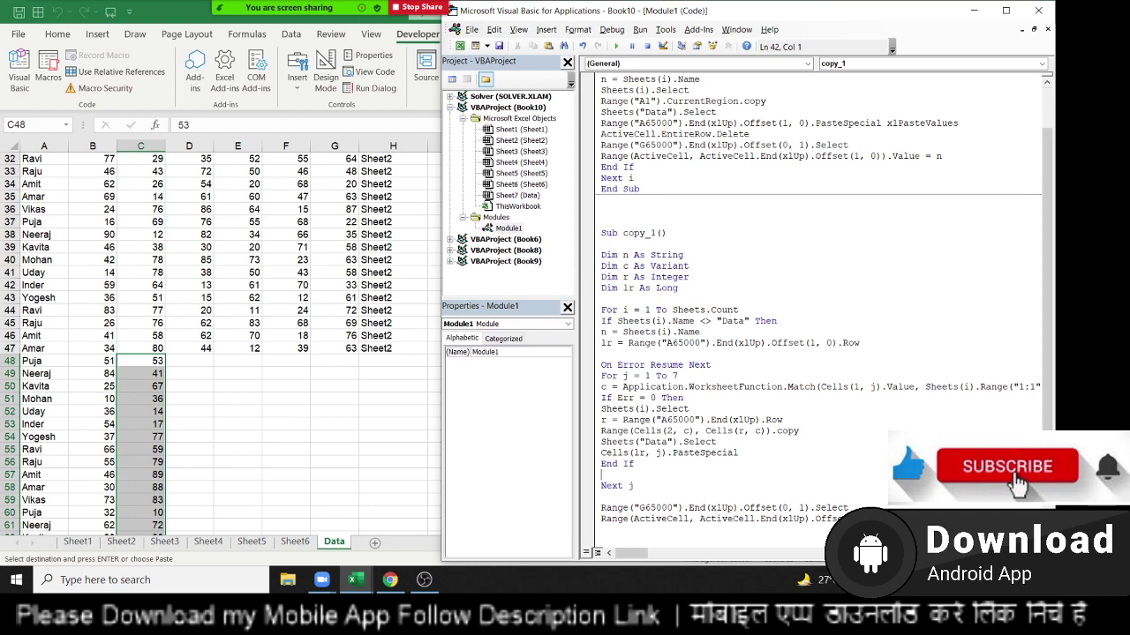
text(e)
text(rr=0)
key(alt+F11)
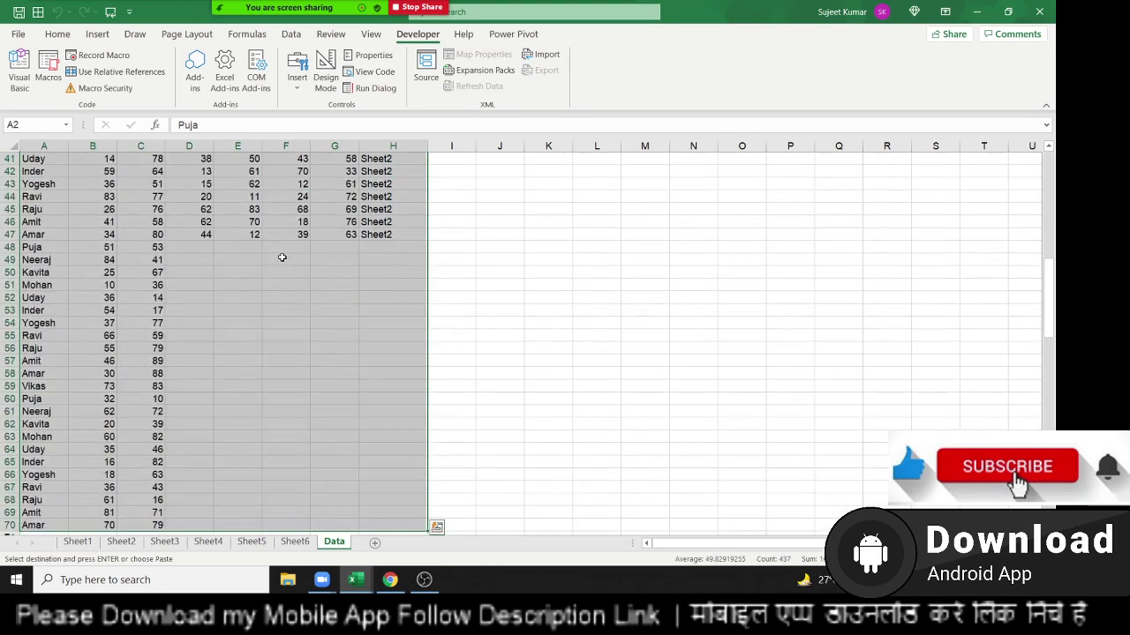
key(alt+F11)
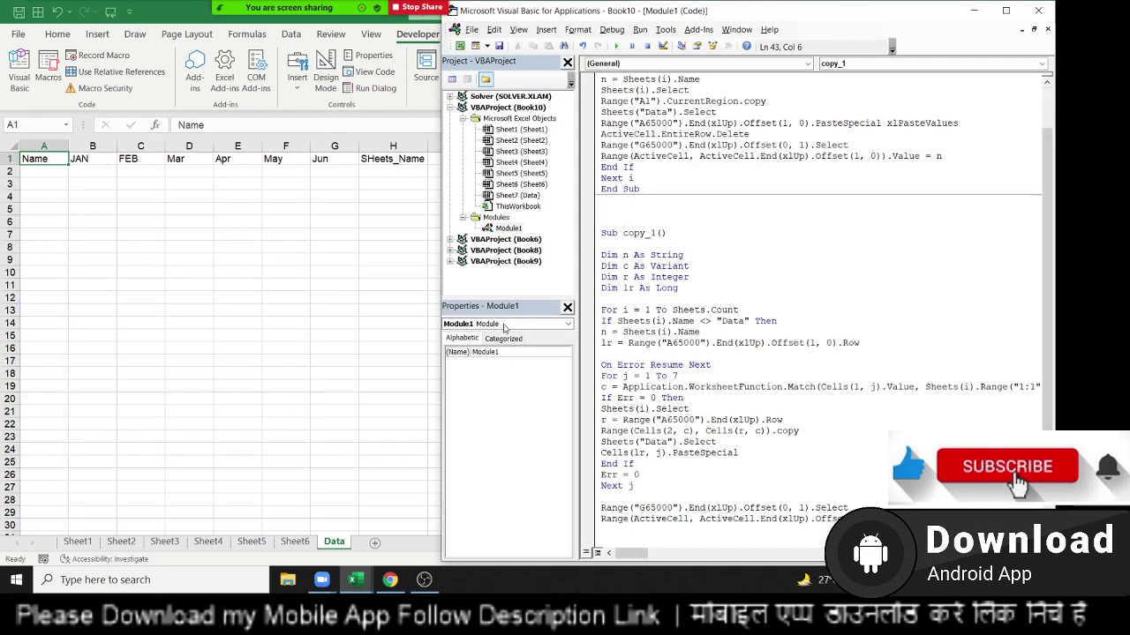
Rerun copy_1 and review the refilled month values on the Data sheet
click(624, 386)
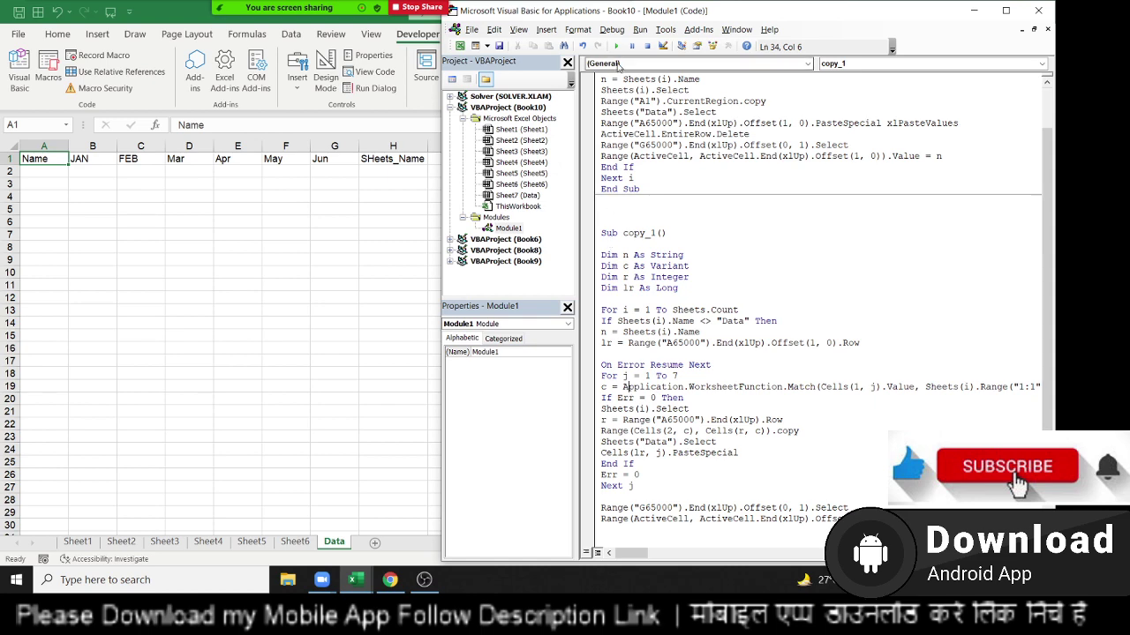
click(617, 46)
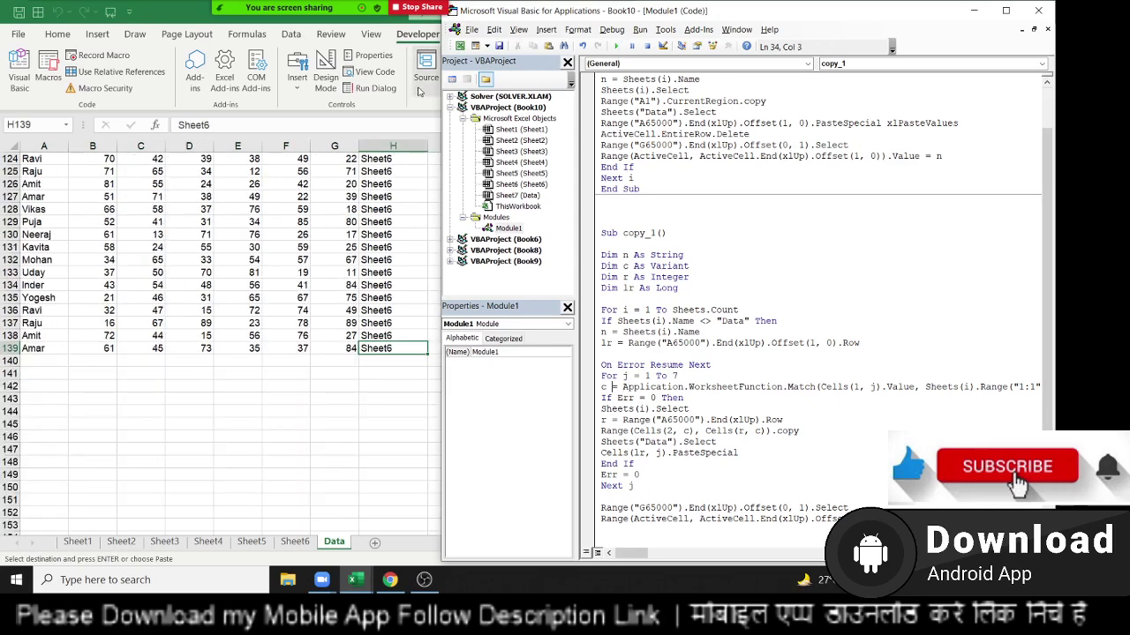
click(230, 247)
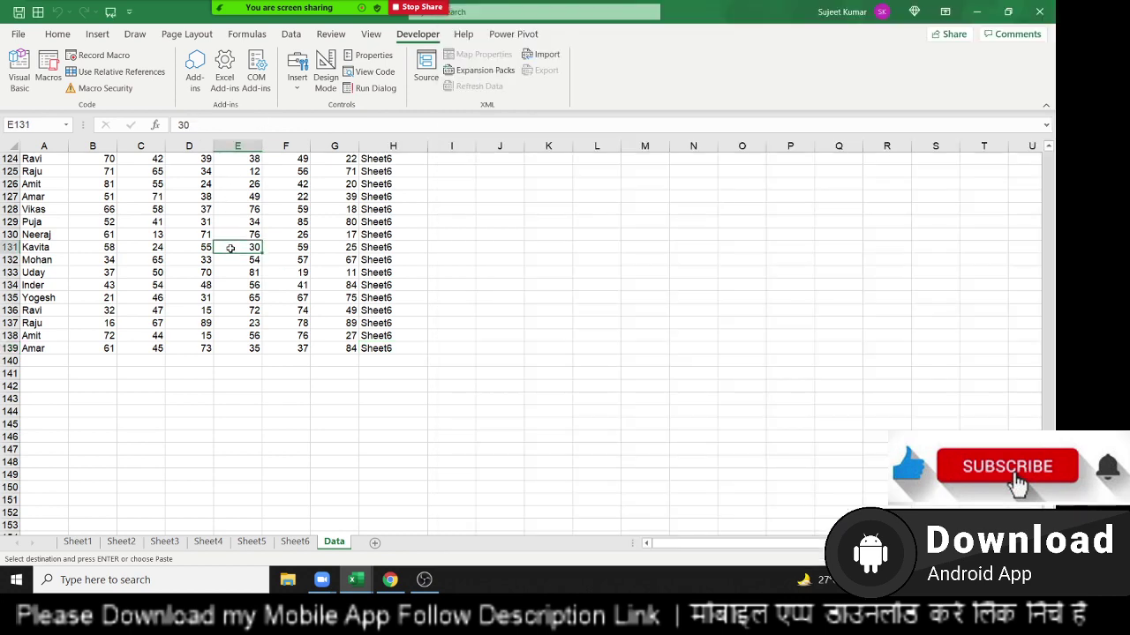
key(ctrl+Up)
key(Down)
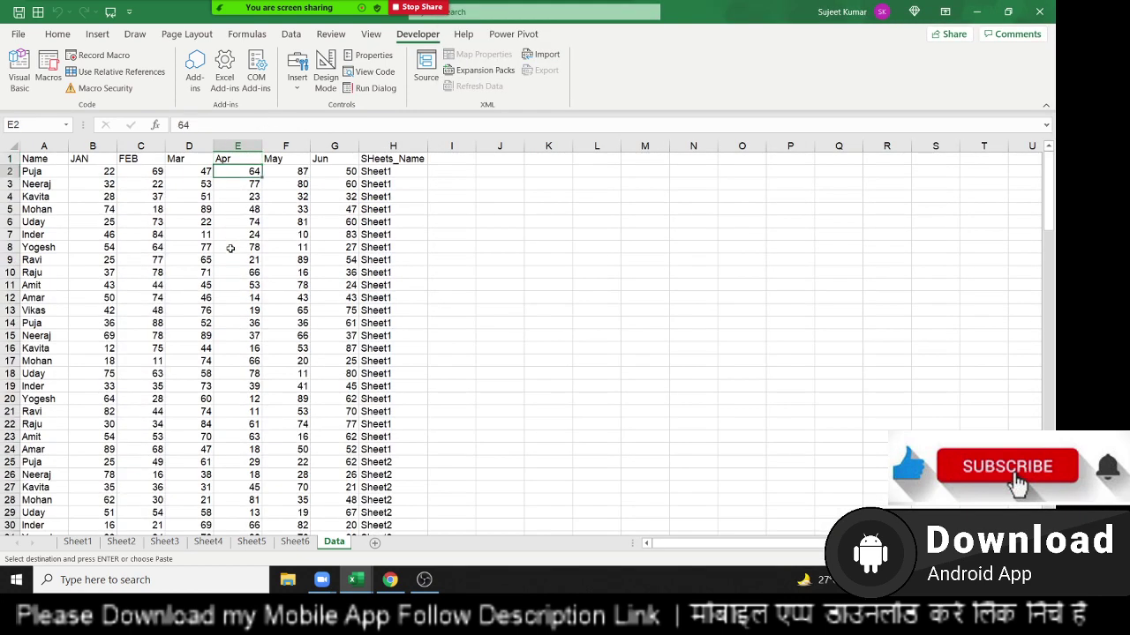
key(Left)
key(Left)
key(Down)
key(Down)
key(Down)
key(Down)
key(Down)
key(Down)
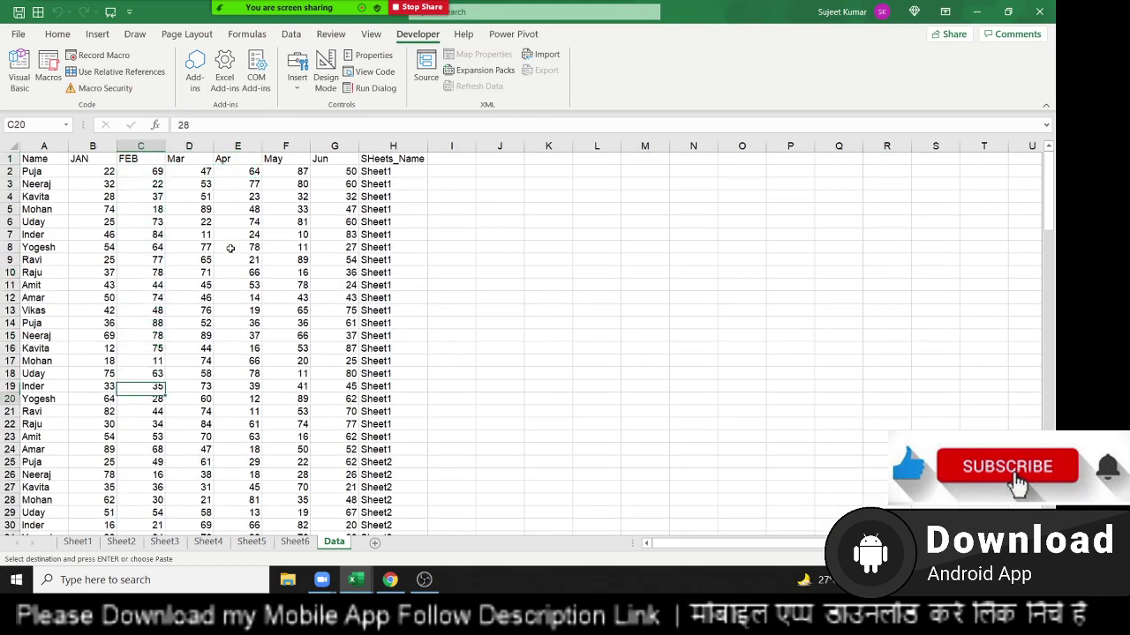
key(Down)
key(Down)
key(Down)
key(Down)
key(Down)
key(Down)
key(Down)
key(Down)
key(Down)
key(Down)
key(Down)
key(Down)
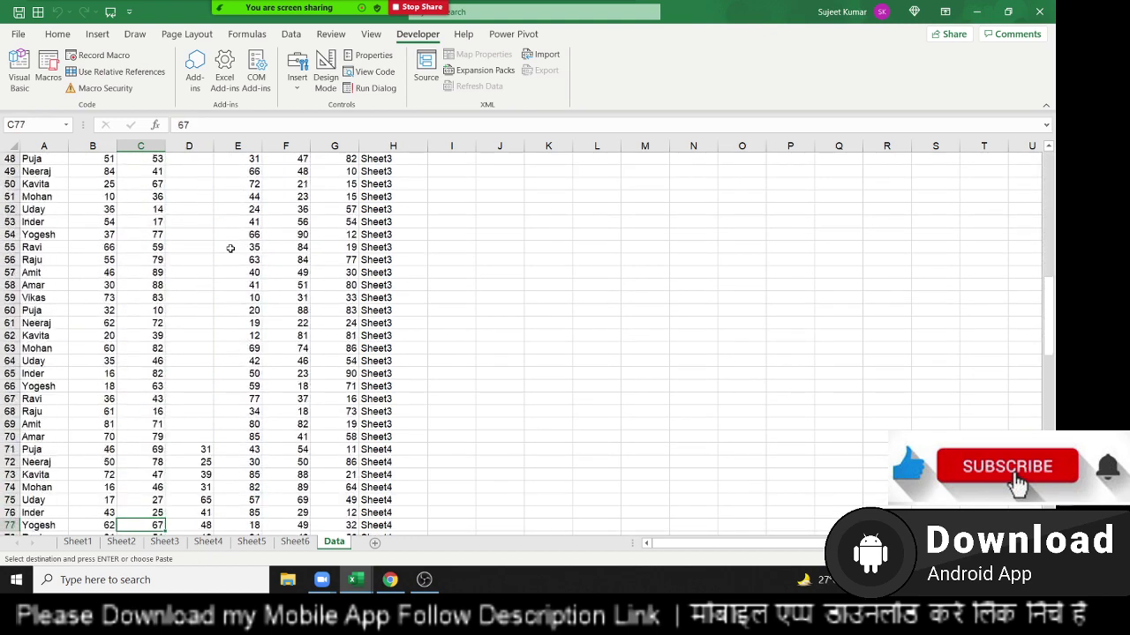
Select the empty Mar cells D48:D70 left blank for Sheet3's rows
key(Up)
key(Up)
key(Up)
key(Up)
key(Right)
key(shift+Up)
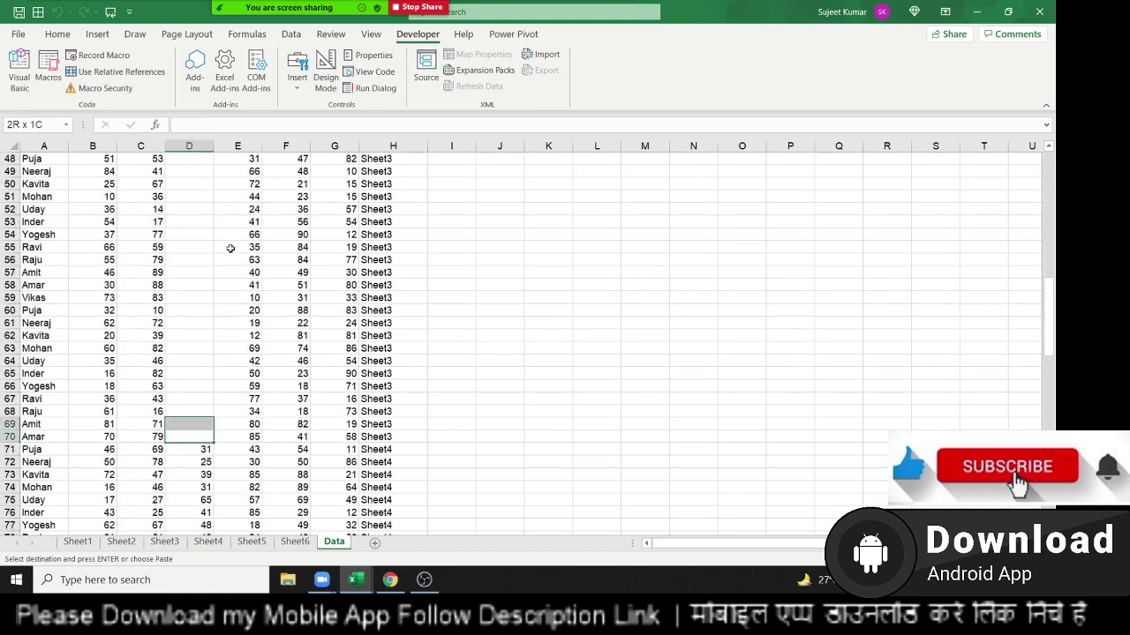
key(shift+Up)
key(shift+Up)
key(shift+Up)
key(shift+Up)
key(shift+Up)
key(shift+Up)
key(shift+Up)
key(shift+Up)
key(shift+Up)
key(shift+Down)
key(shift+Down)
key(shift+Down)
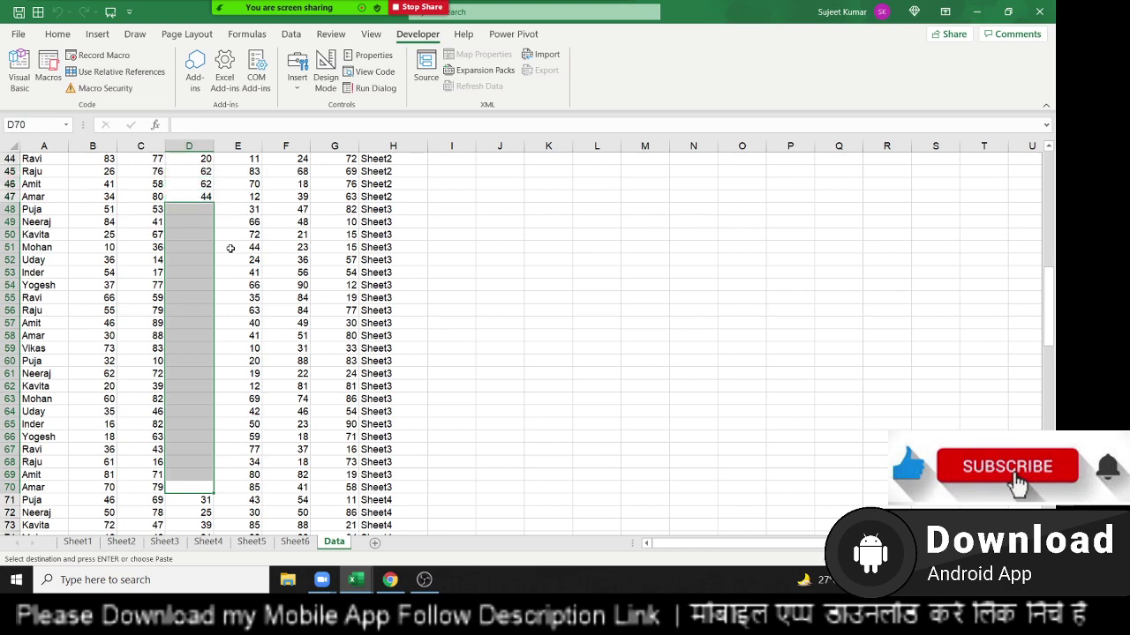
key(alt+F11)
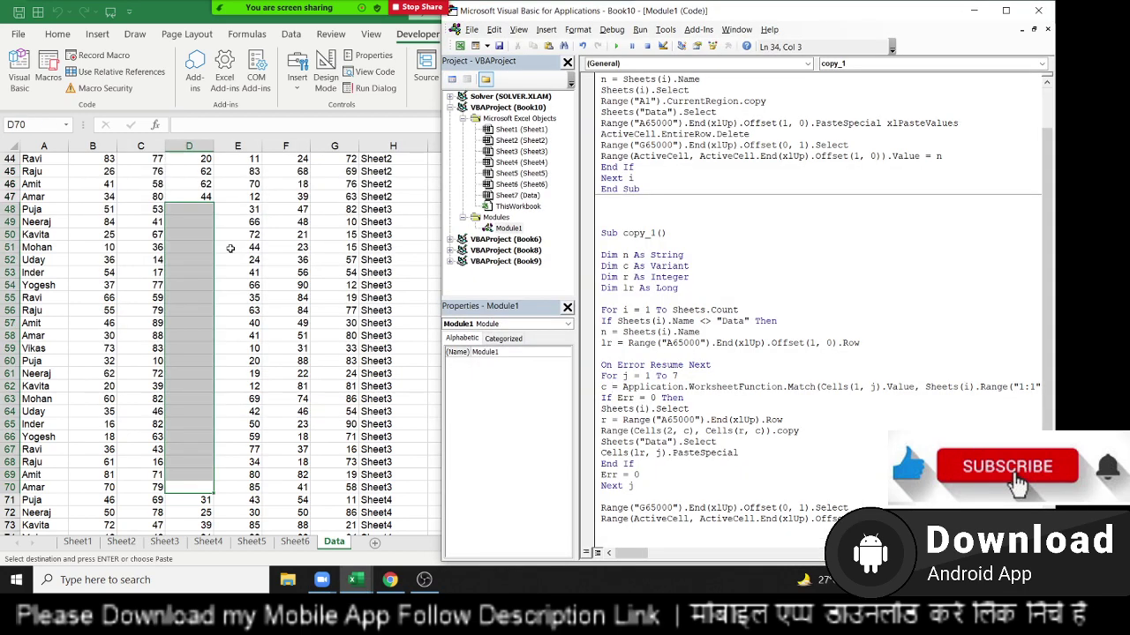